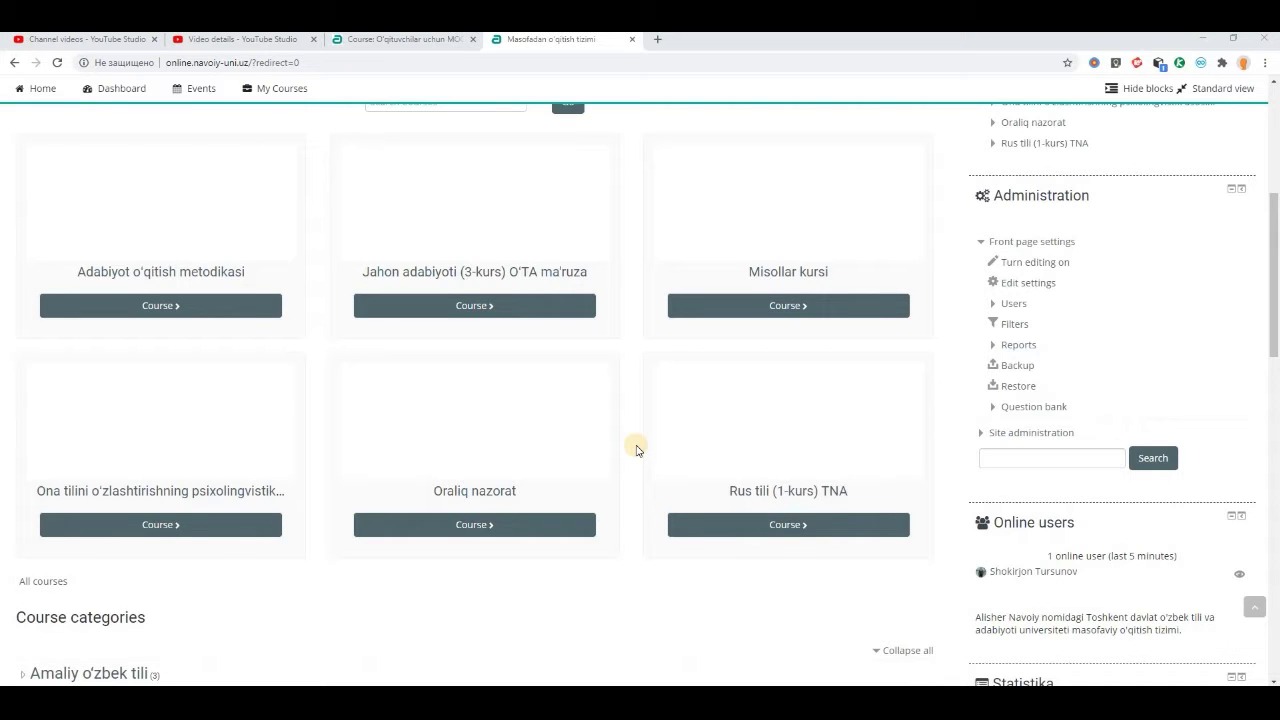
Open the Misollar kursi course and turn on its editing mode.
left_click(728, 250)
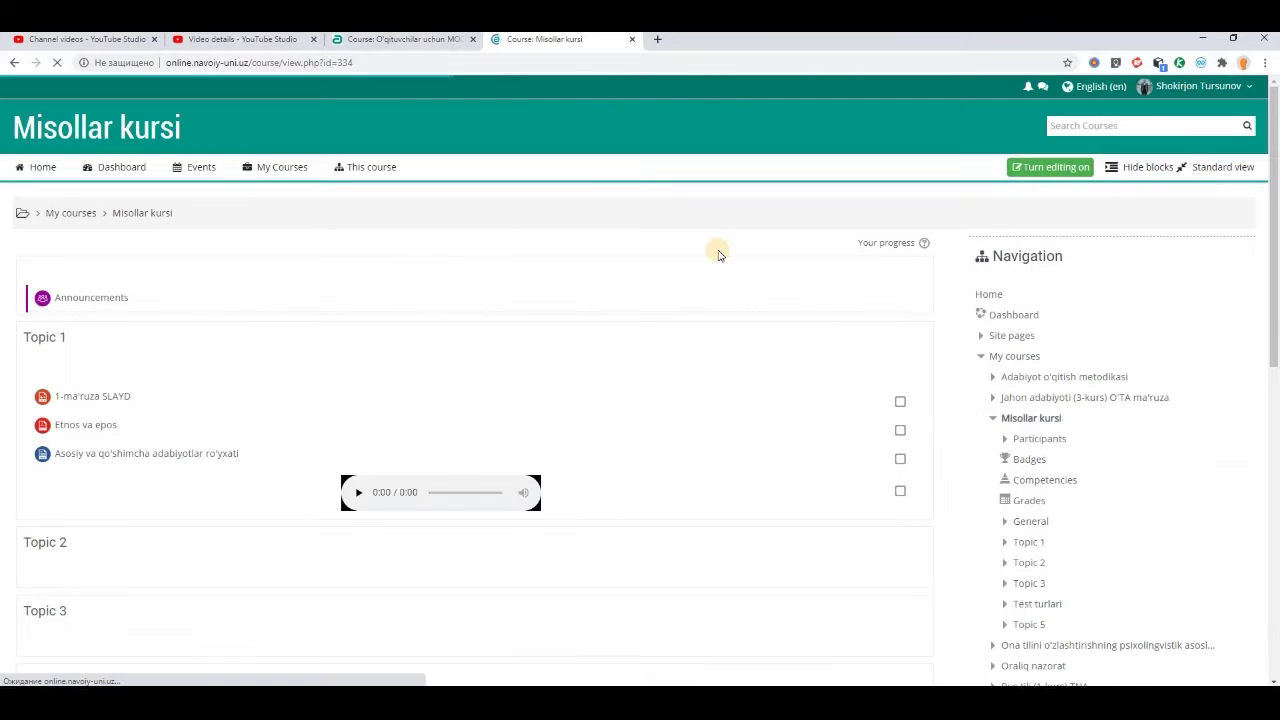
left_click(1040, 170)
Add a new Lesson activity to Topic 2 of the course.
scroll(728, 341, "down", 3)
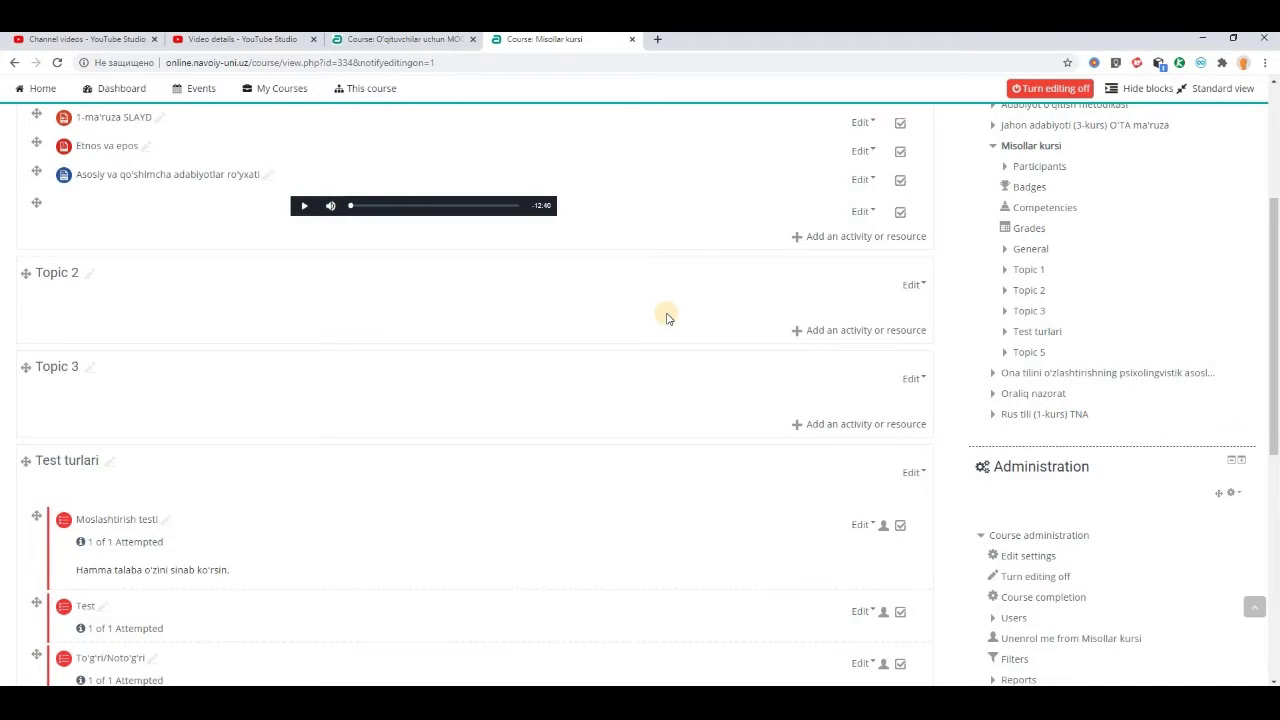
left_click(840, 333)
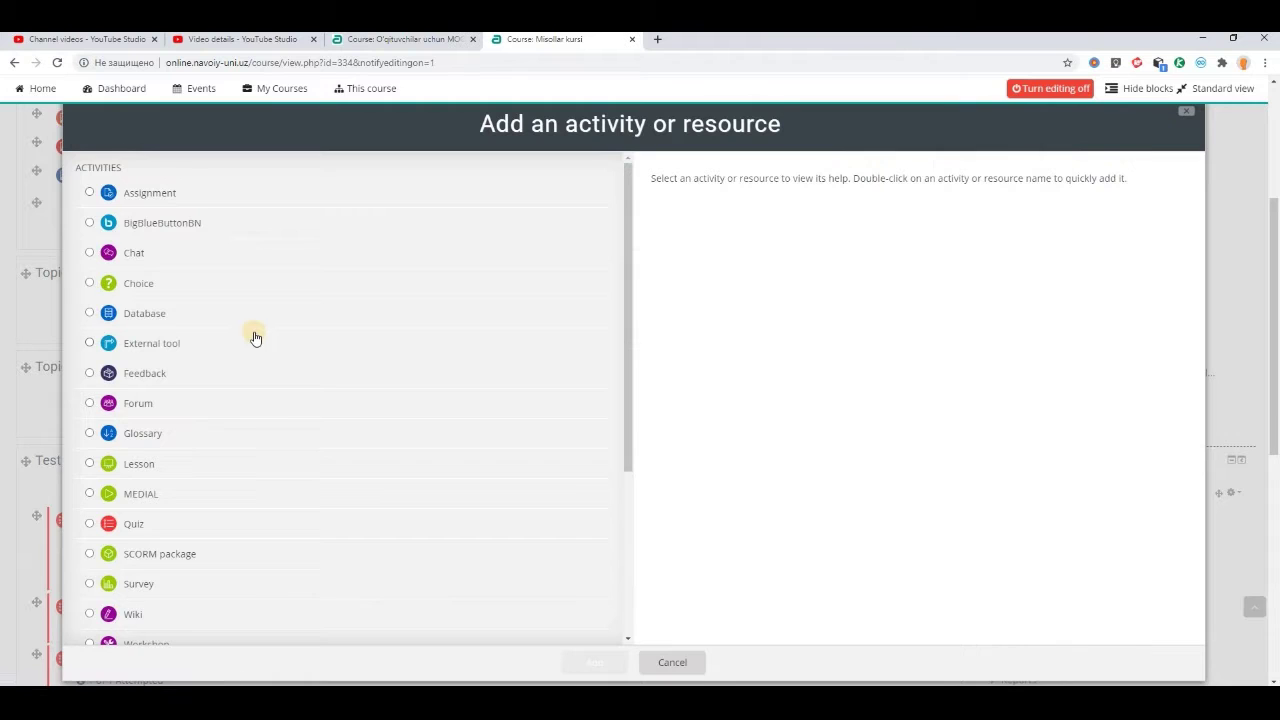
scroll(340, 352, "down", 1)
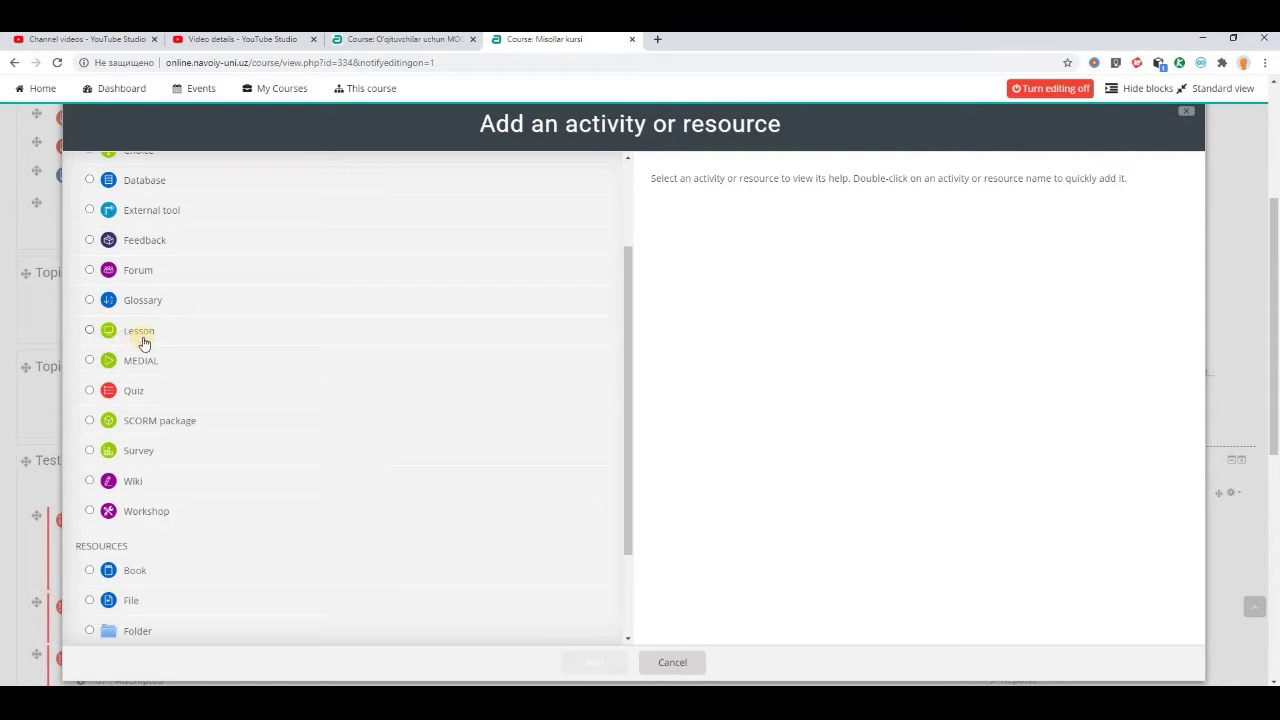
left_click(140, 330)
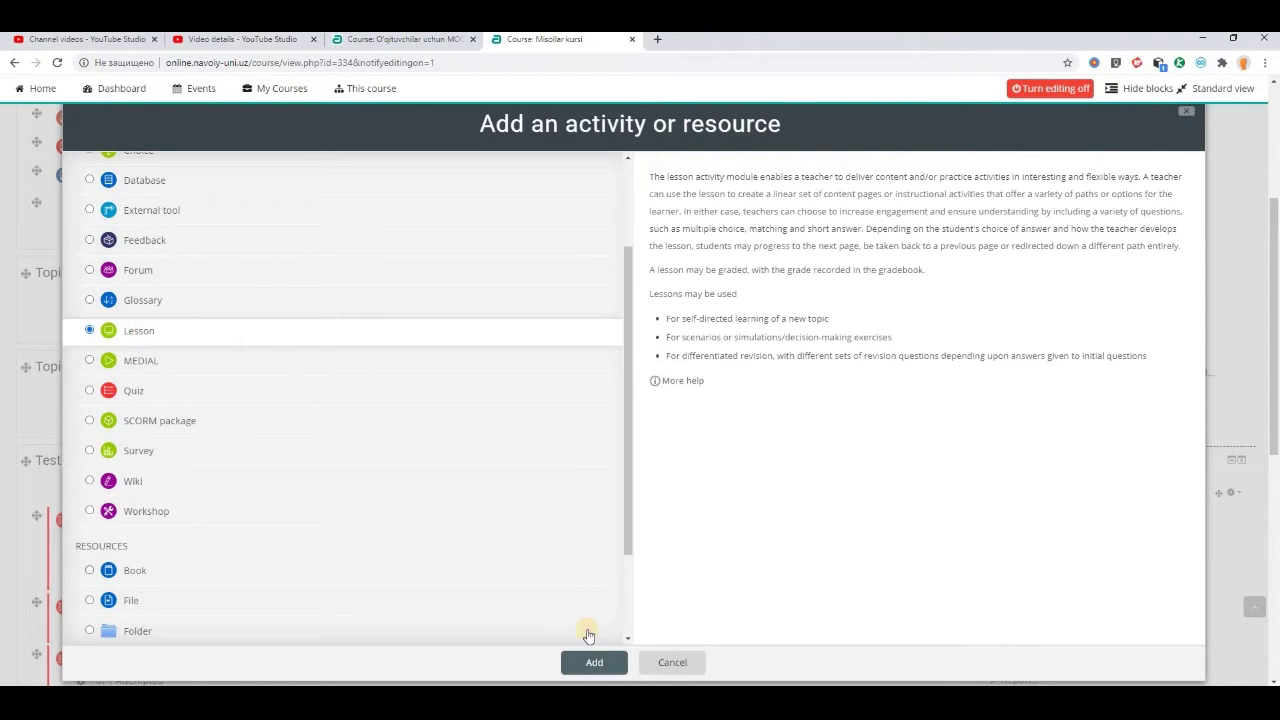
left_click(597, 660)
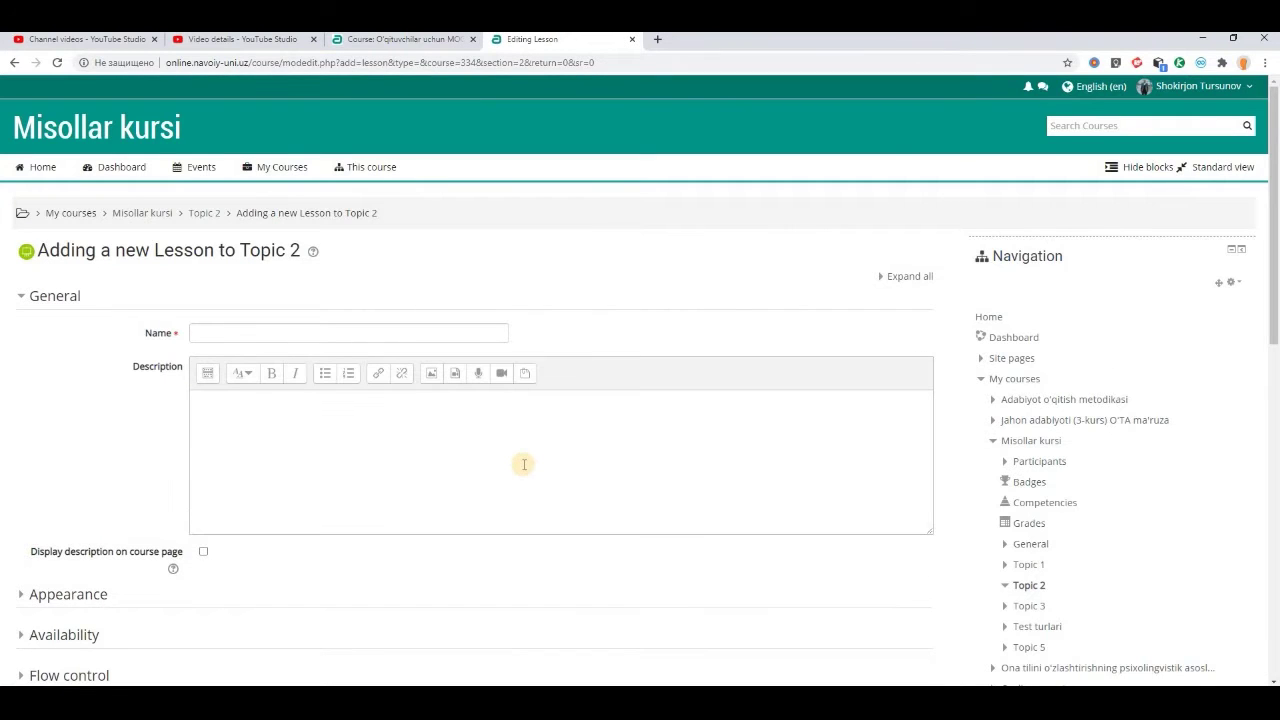
Name the new lesson "Kirish darsi".
left_click(310, 334)
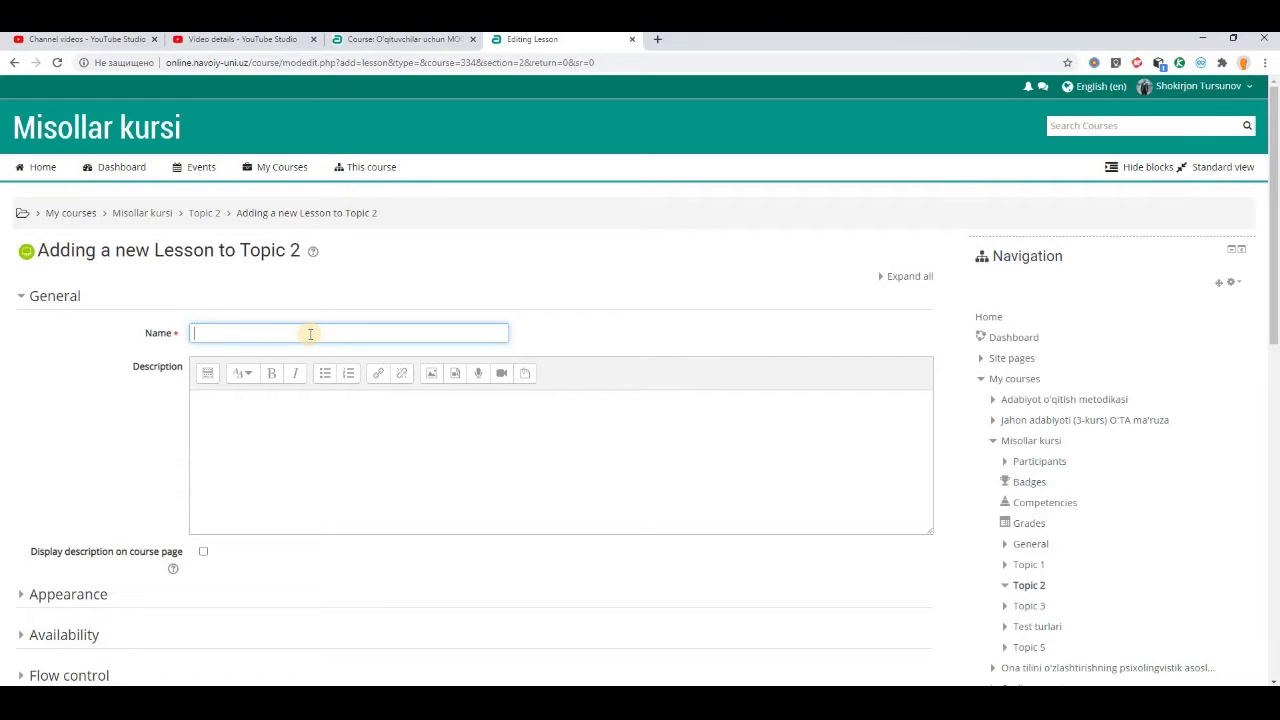
type("Kirish darsi")
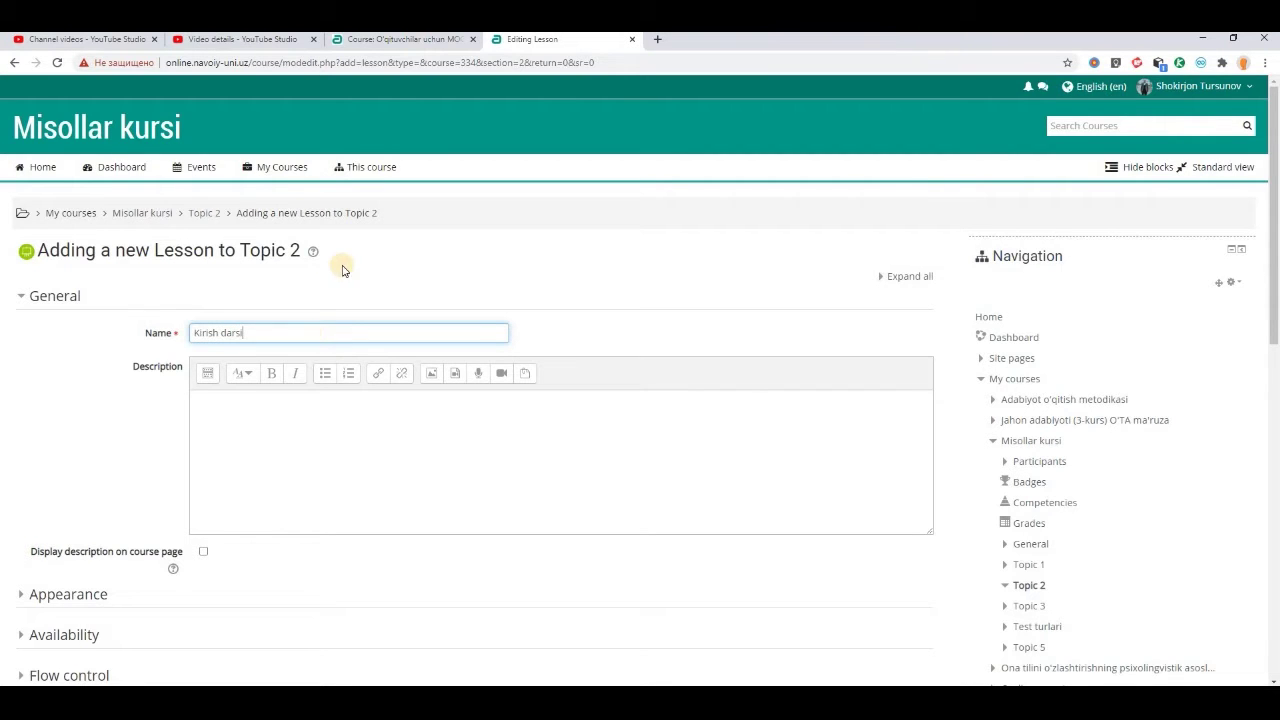
Enter the description "O'qituvchilar uchun moodle darsi kirish ma'ruzasi" and have it displayed on the course page.
scroll(654, 306, "down", 2)
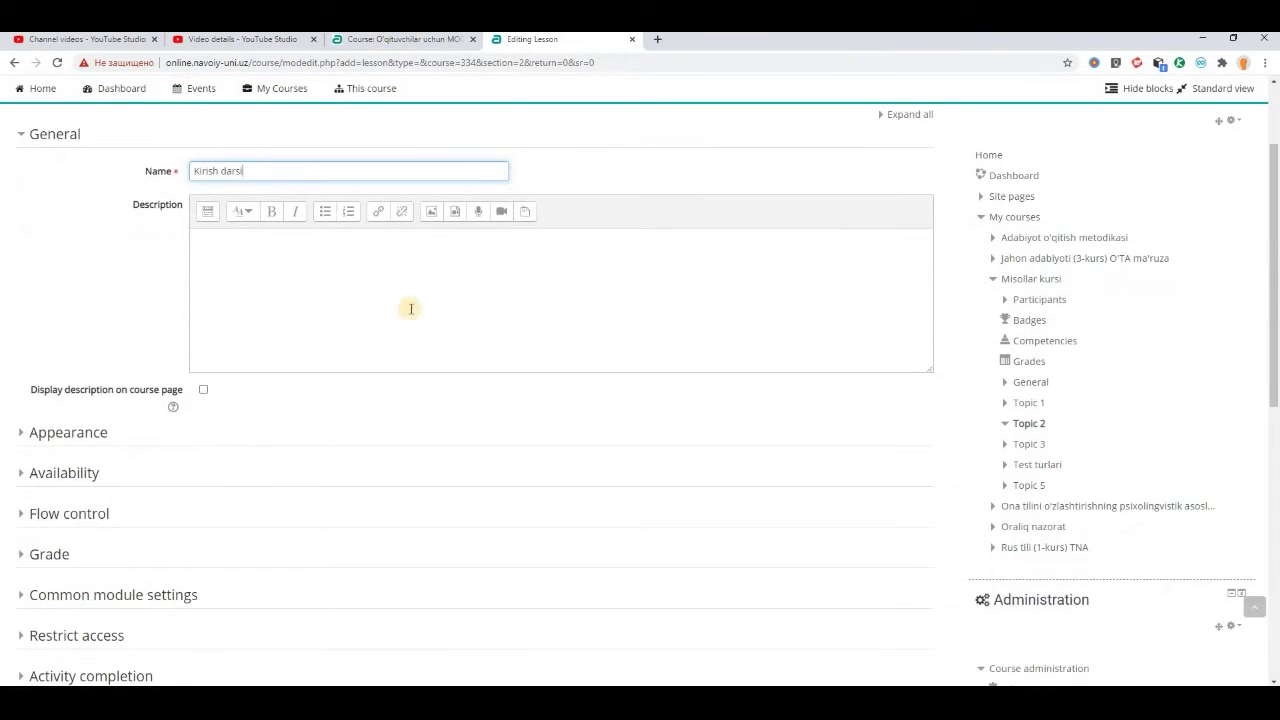
left_click(284, 286)
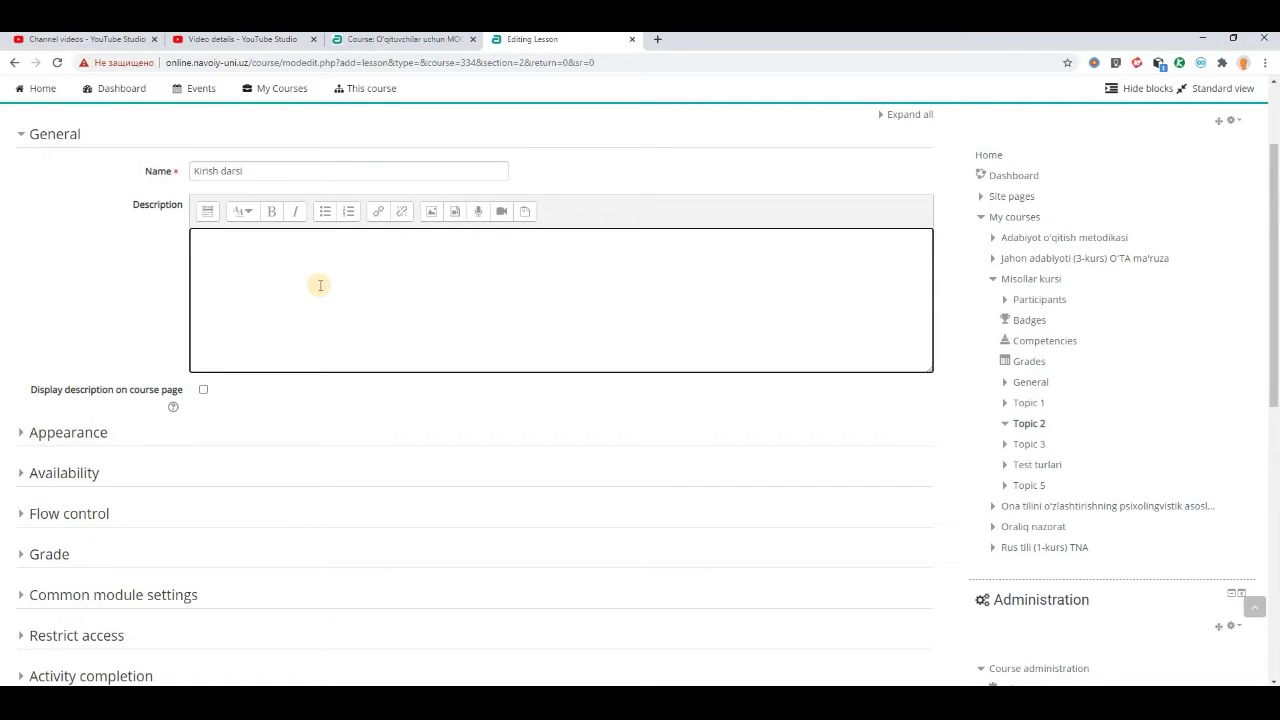
type("O'qituvchiaar uchun moodle darsi kiri")
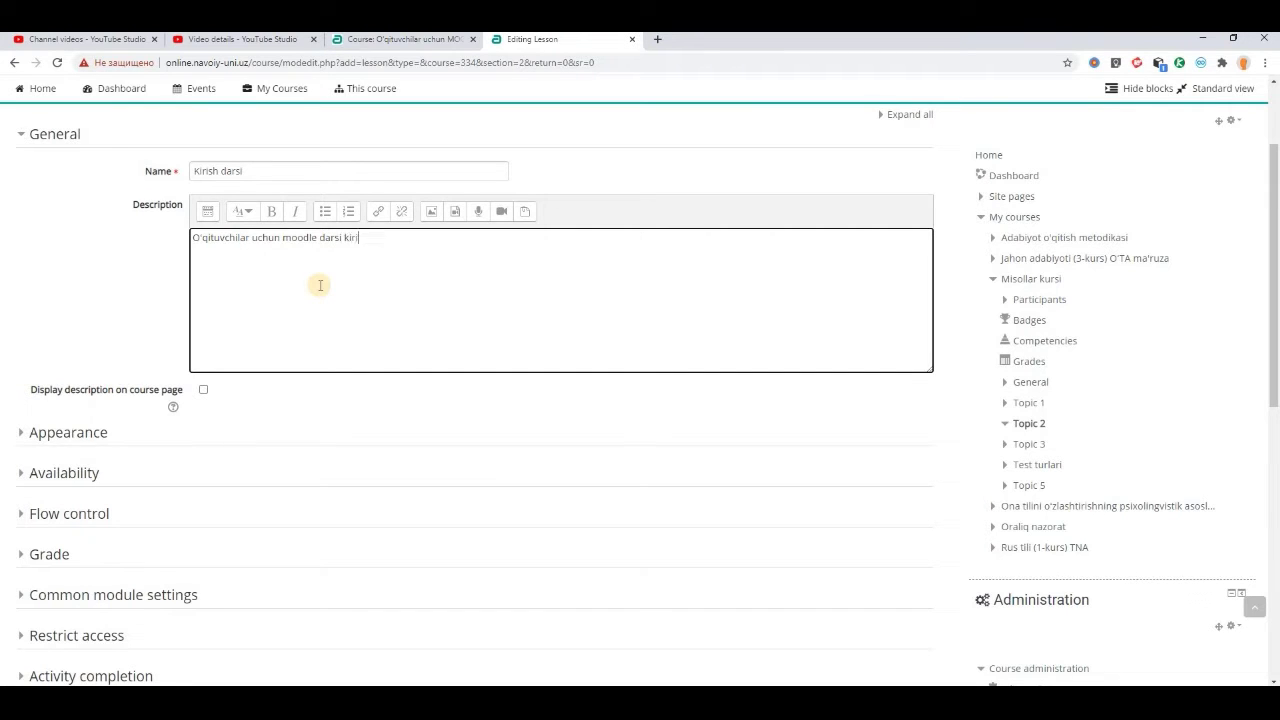
type("sh ma'ruzasi")
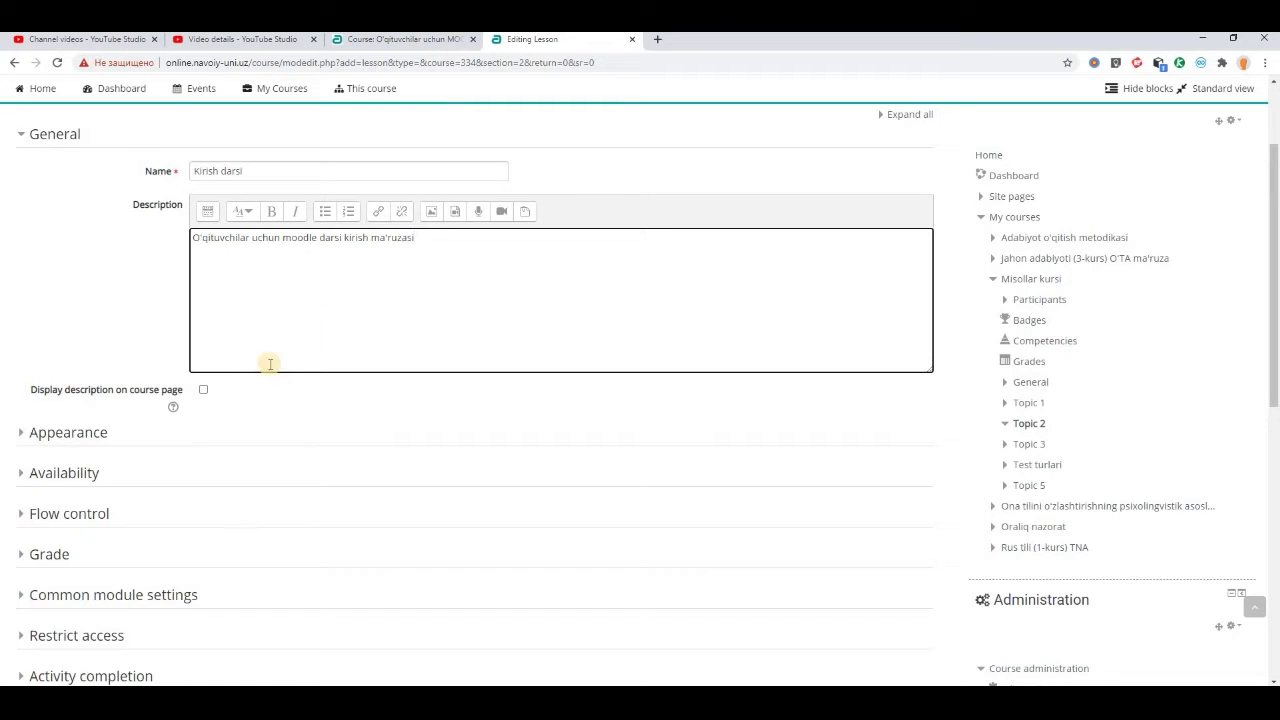
left_click(203, 390)
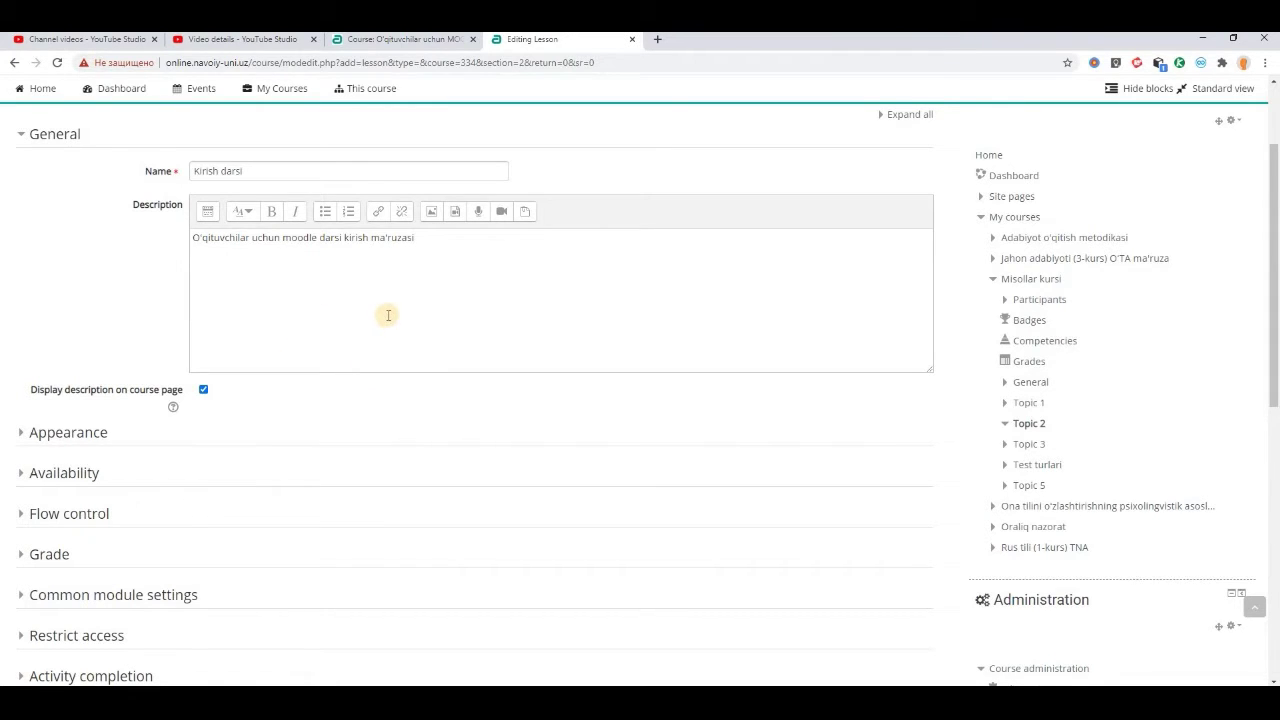
In the full appearance settings of the lesson, set Progress bar and Display ongoing score to Yes.
scroll(400, 345, "down", 2)
left_click(16, 232)
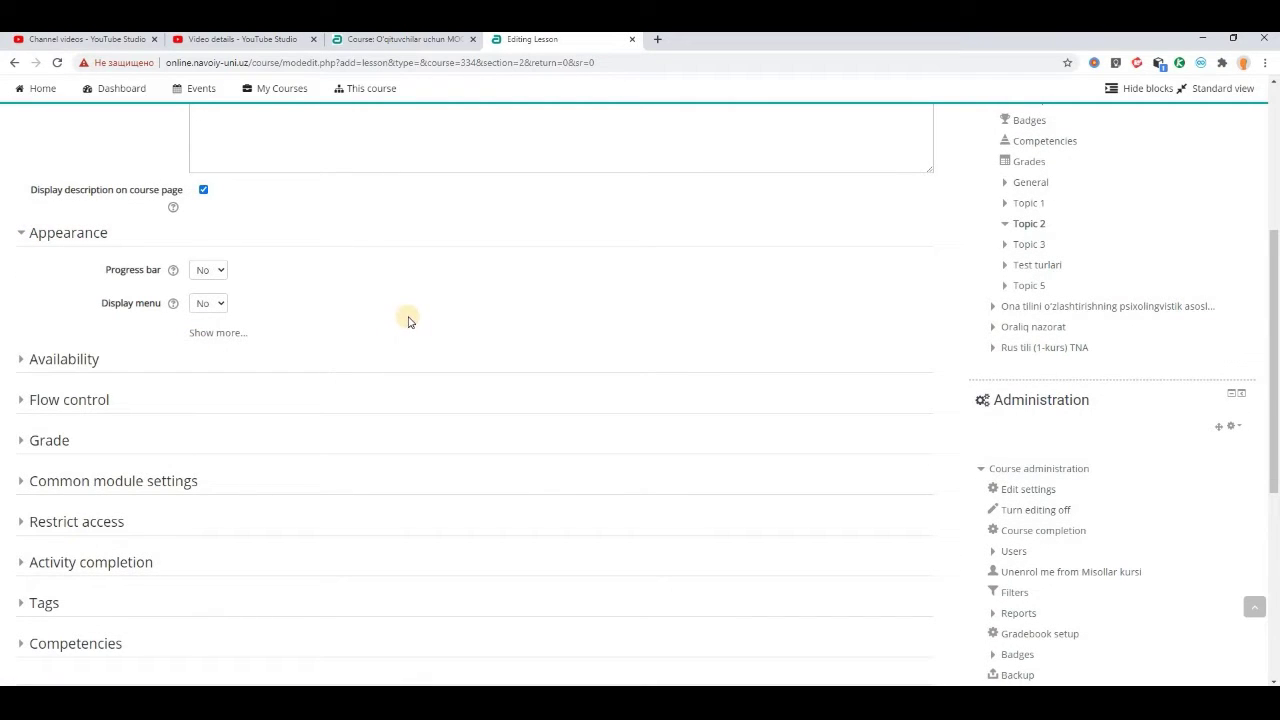
left_click(237, 334)
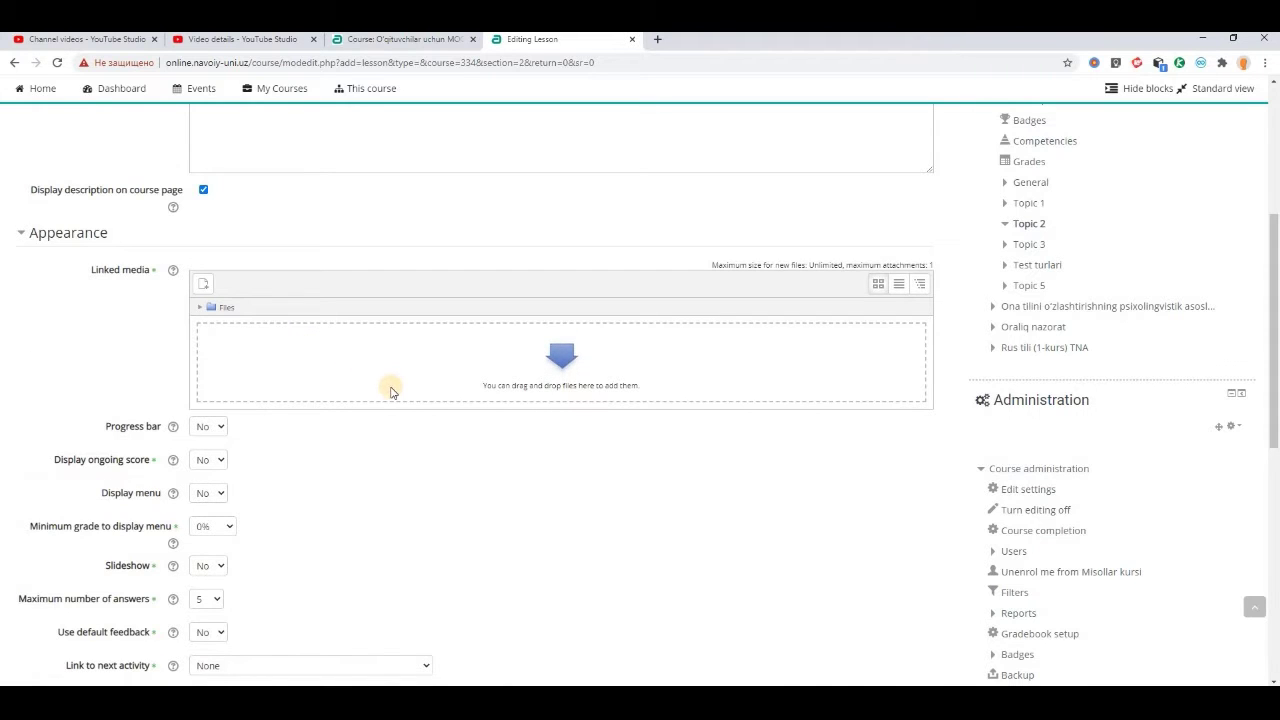
scroll(440, 375, "down", 2)
scroll(444, 390, "down", 1)
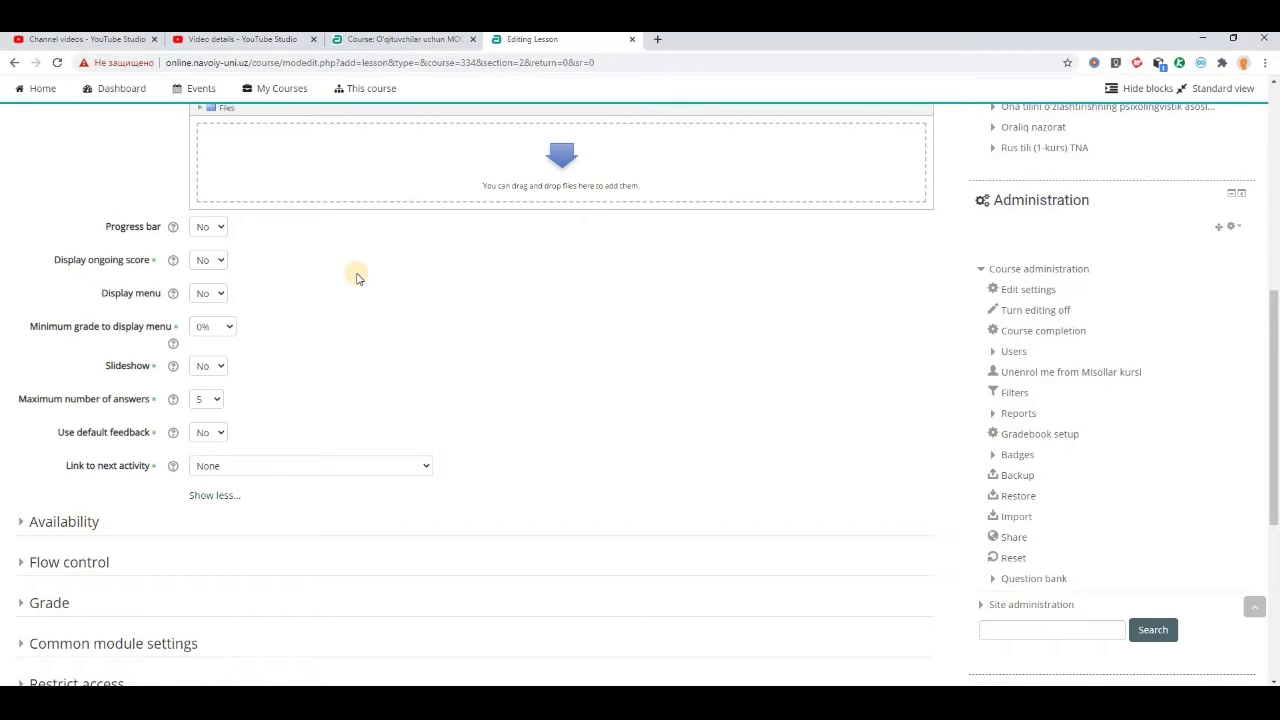
left_click(221, 227)
left_click(207, 257)
left_click(222, 262)
left_click(215, 292)
Show the full availability settings of the lesson, try enabling the time limit and switch it back off.
scroll(534, 343, "down", 1)
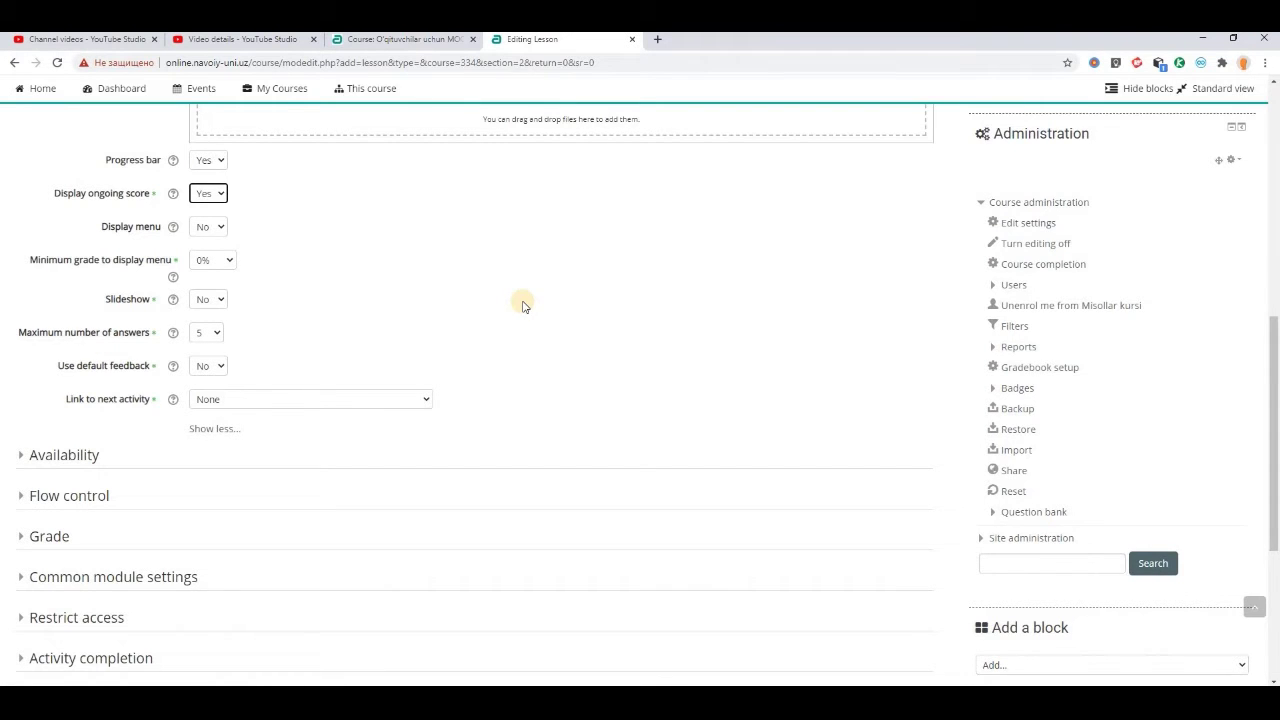
scroll(522, 305, "down", 2)
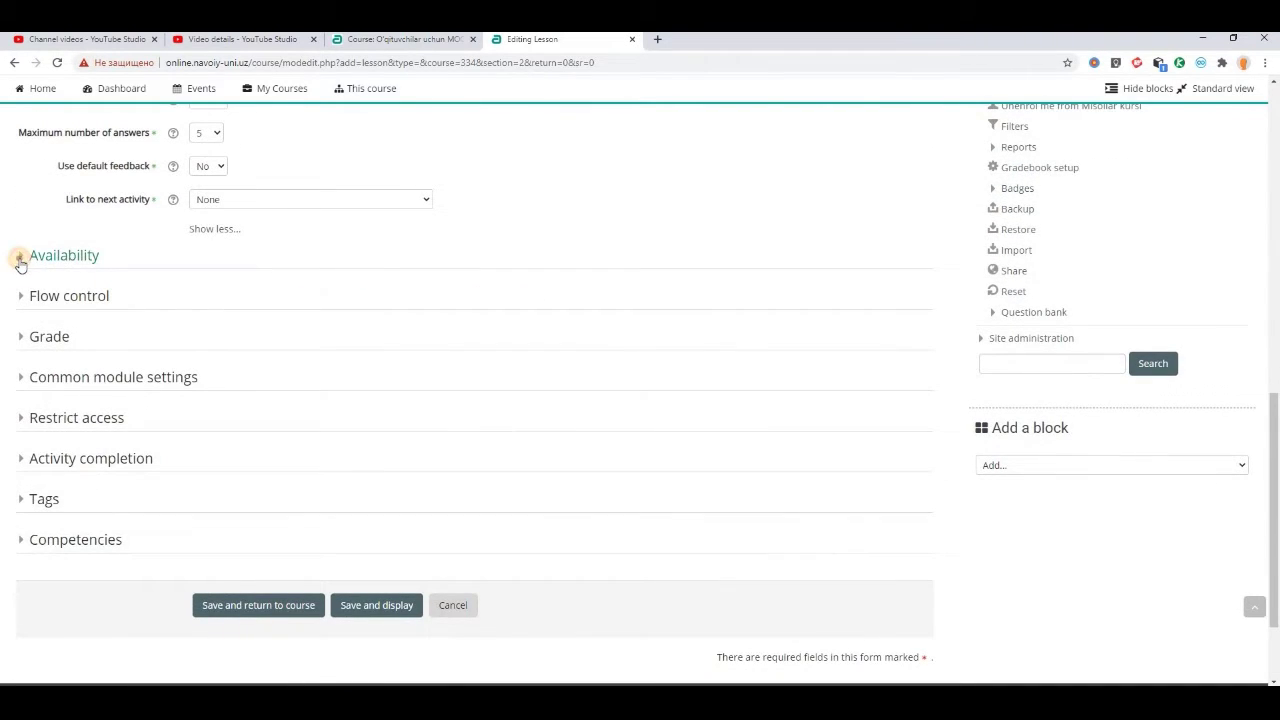
left_click(20, 258)
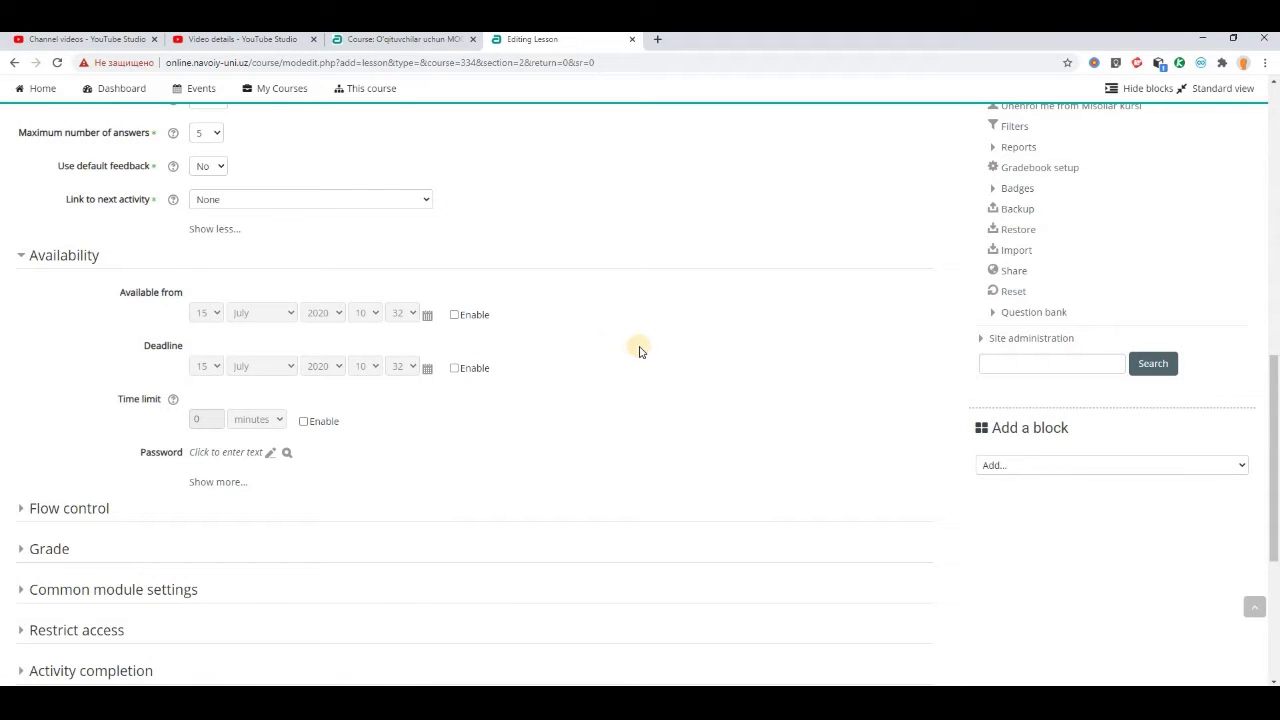
left_click(220, 481)
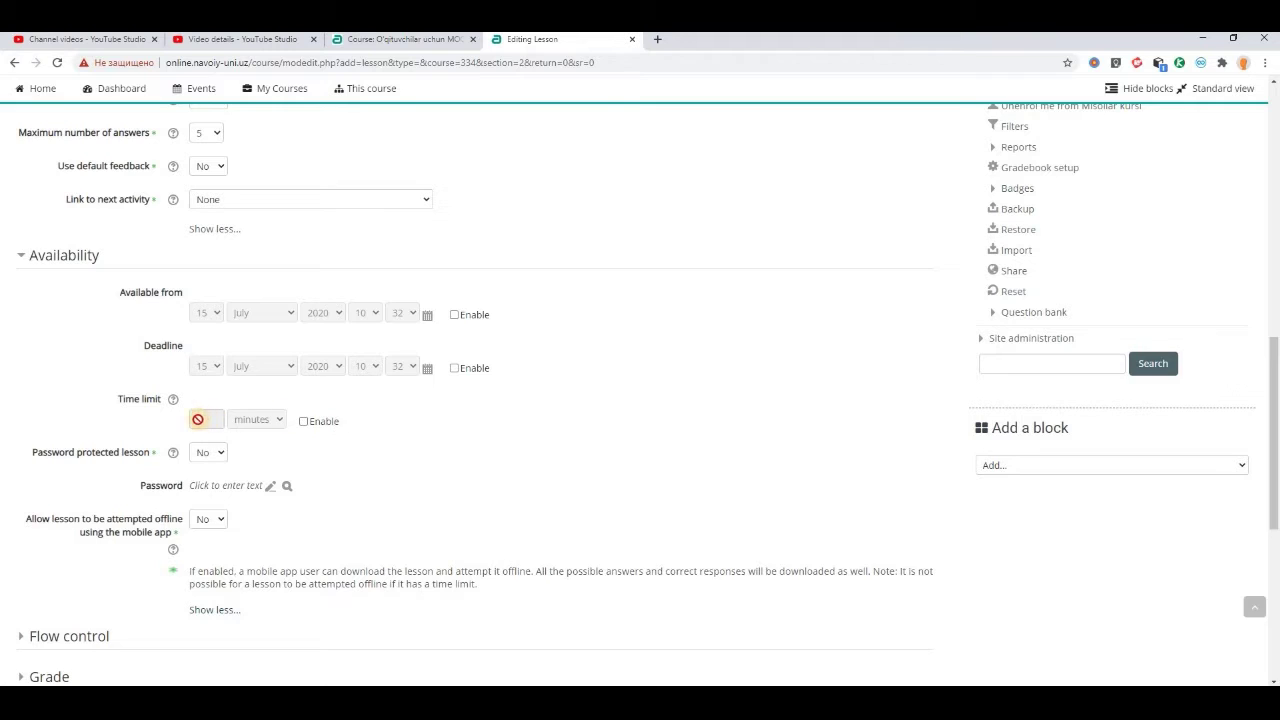
left_click(305, 422)
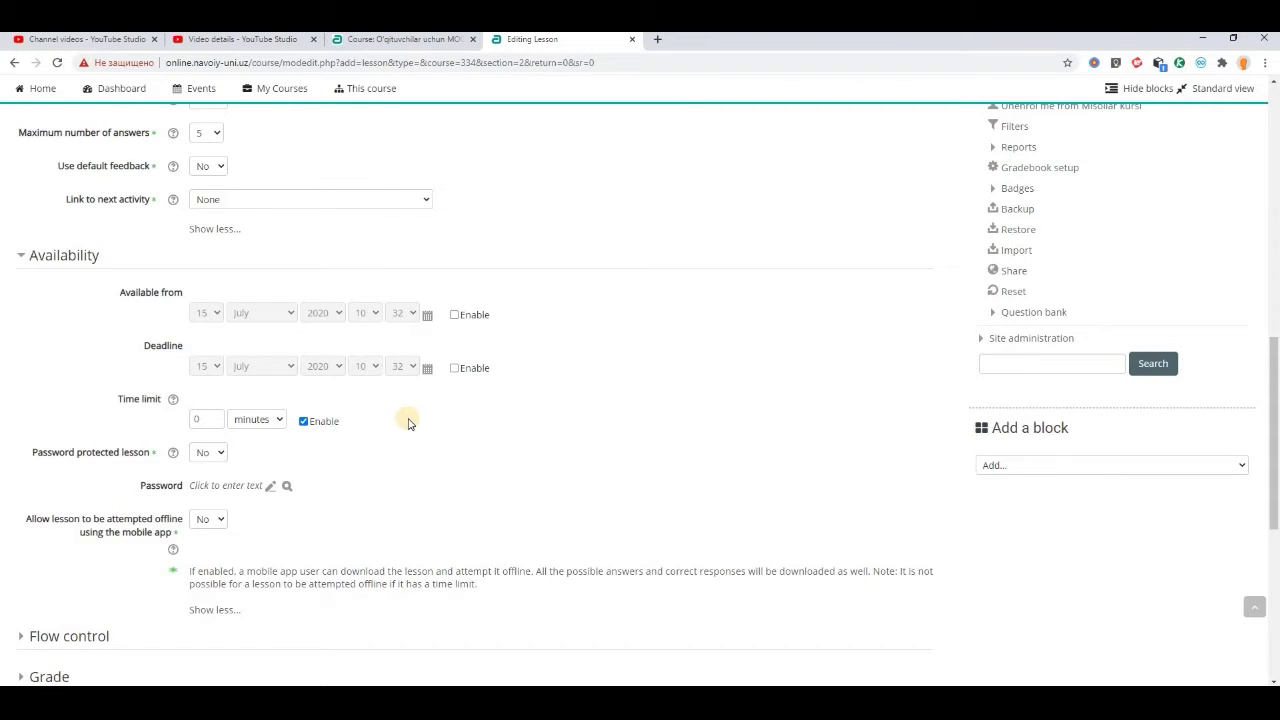
left_click(303, 421)
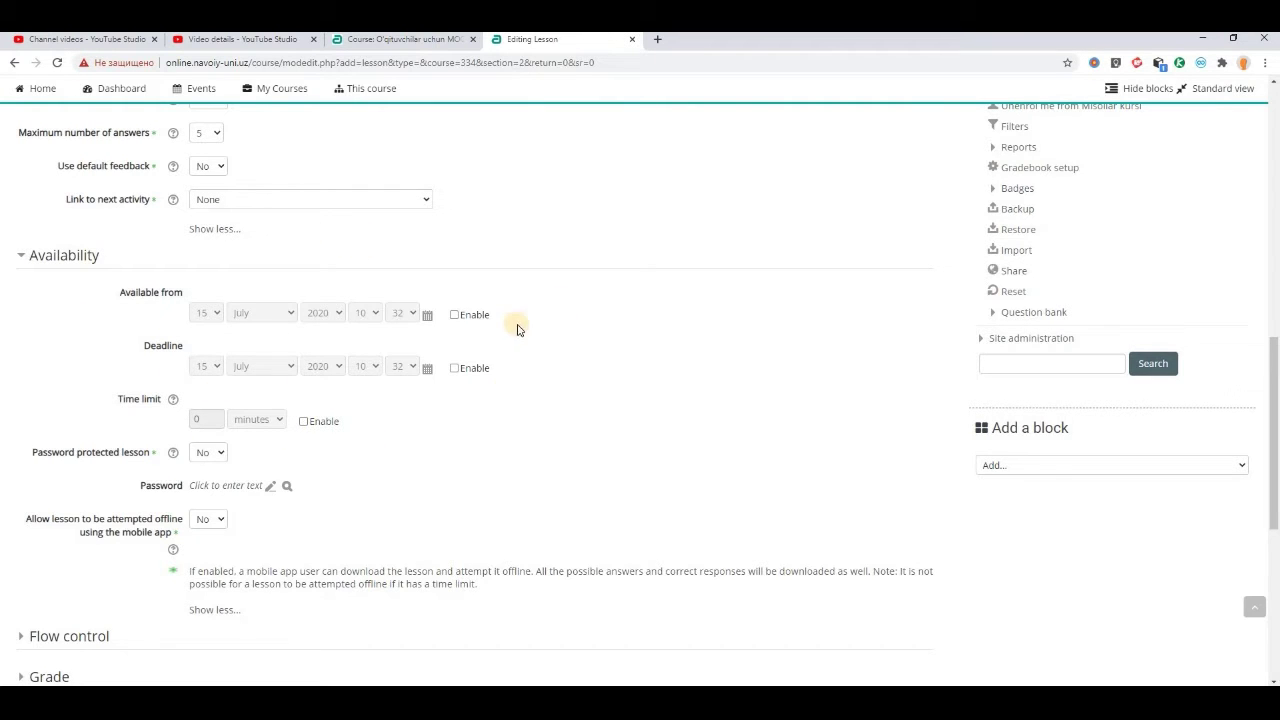
In the flow control settings, set Allow student review and Provide option to try a question again to Yes.
scroll(565, 397, "down", 3)
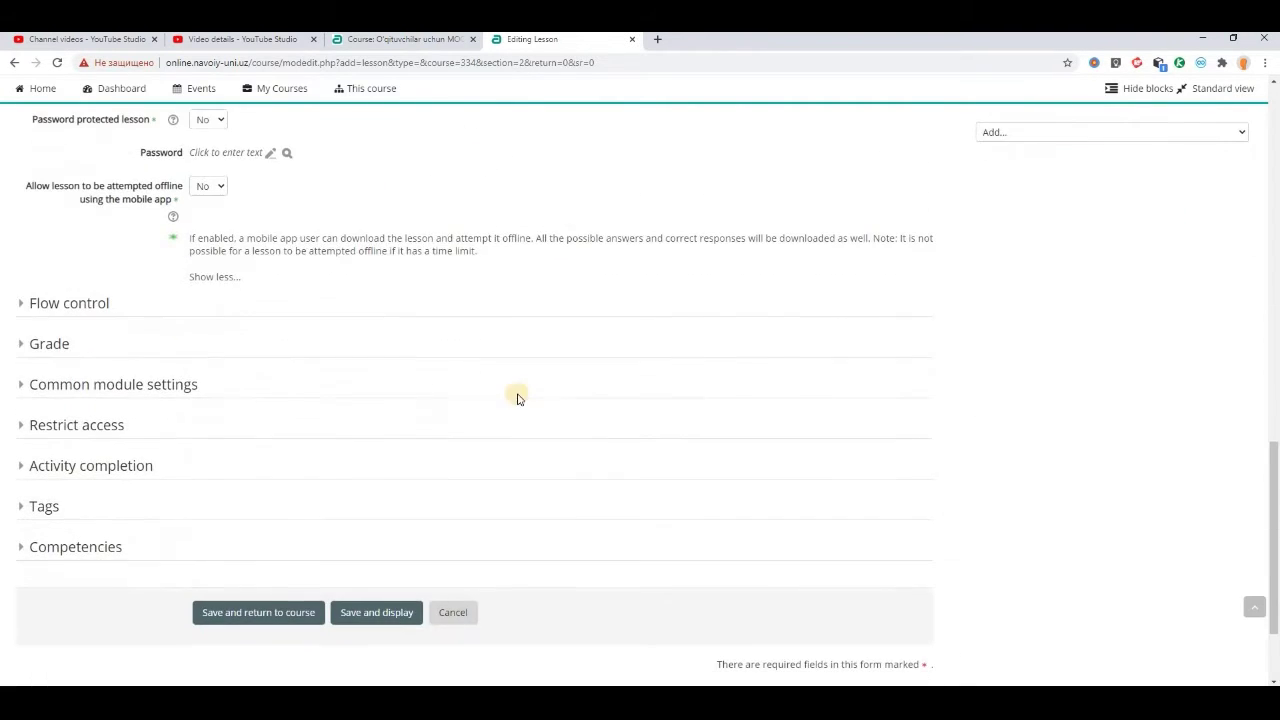
left_click(19, 306)
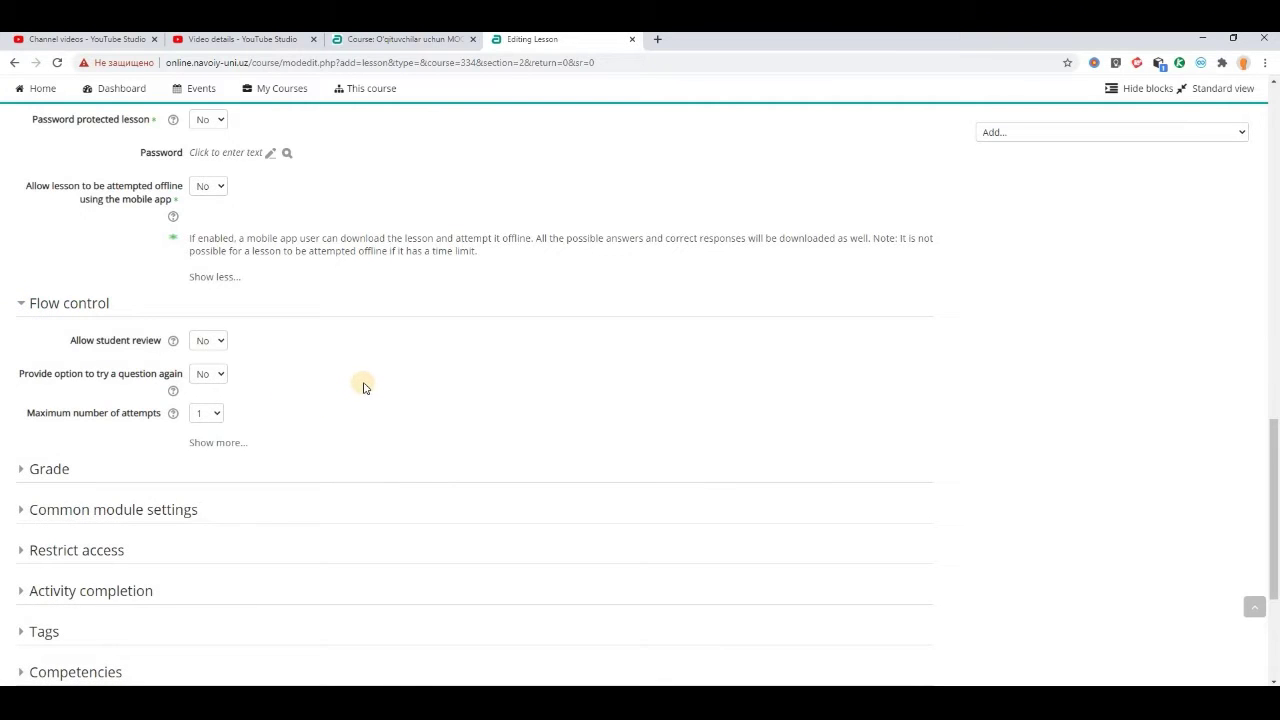
scroll(365, 385, "down", 1)
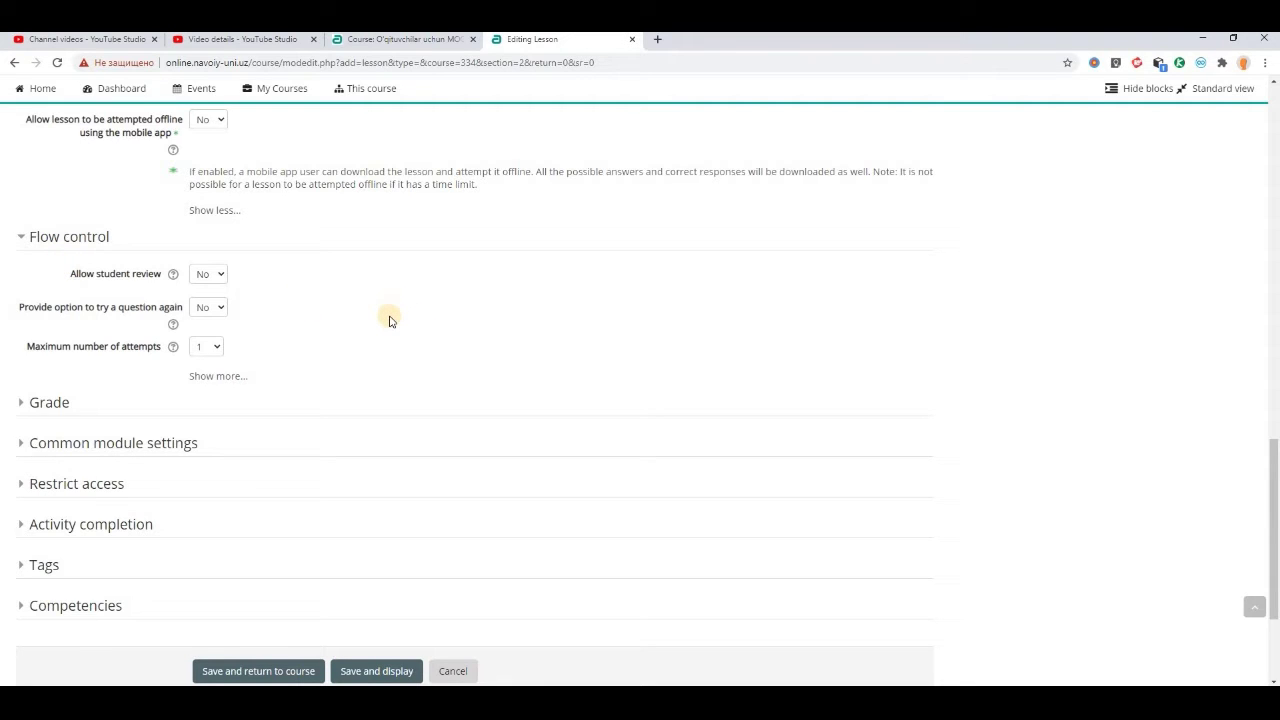
left_click(222, 280)
left_click(212, 304)
left_click(219, 308)
key("Return")
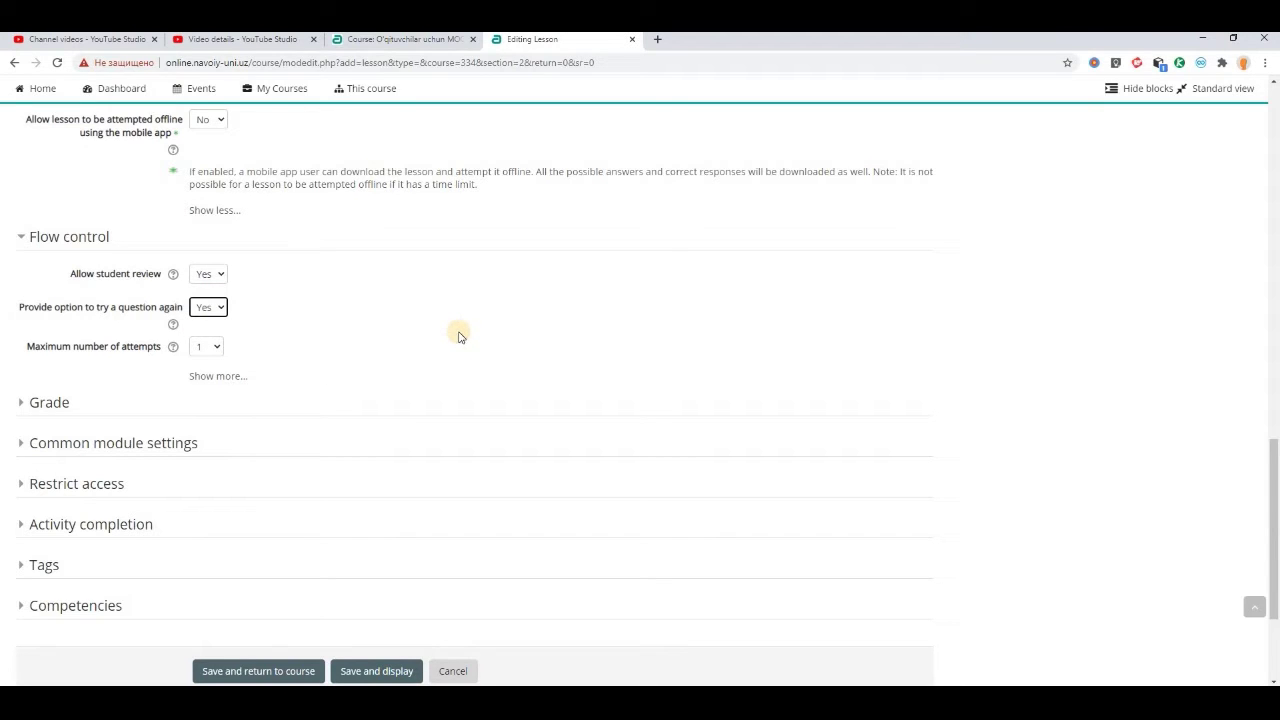
Show the additional flow control options and set the maximum number of attempts to 6.
left_click(217, 372)
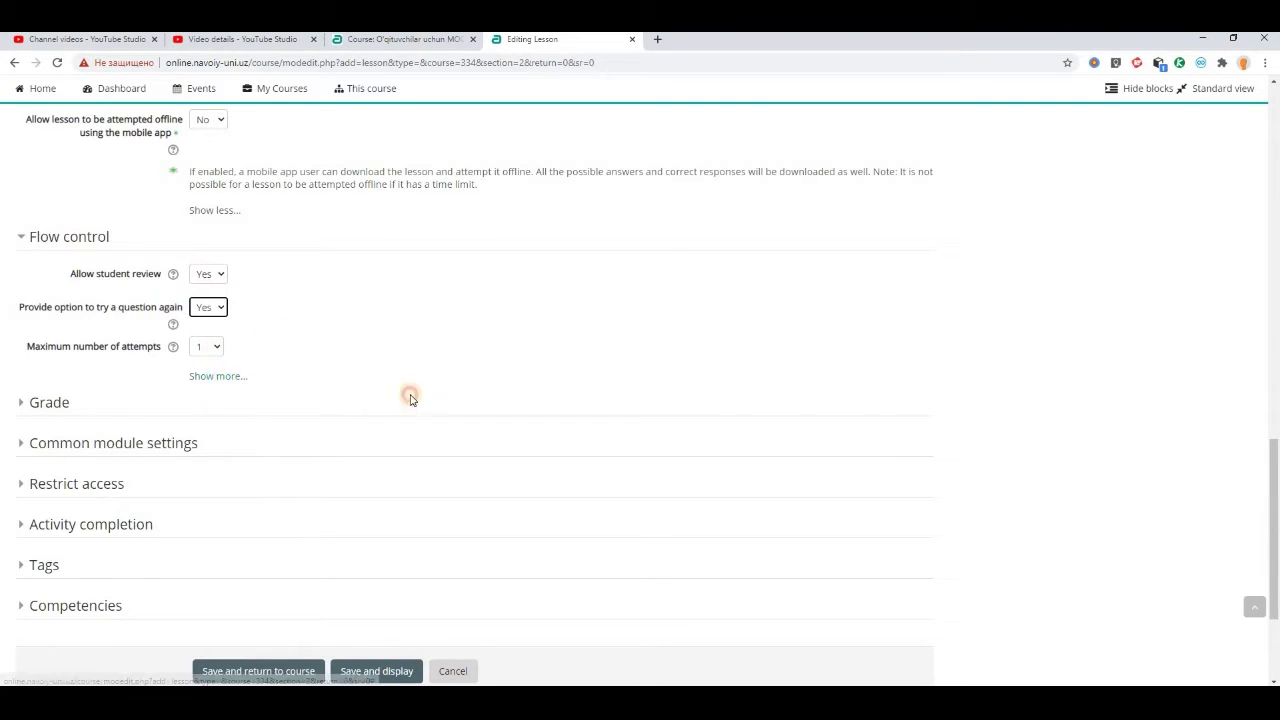
left_click(212, 348)
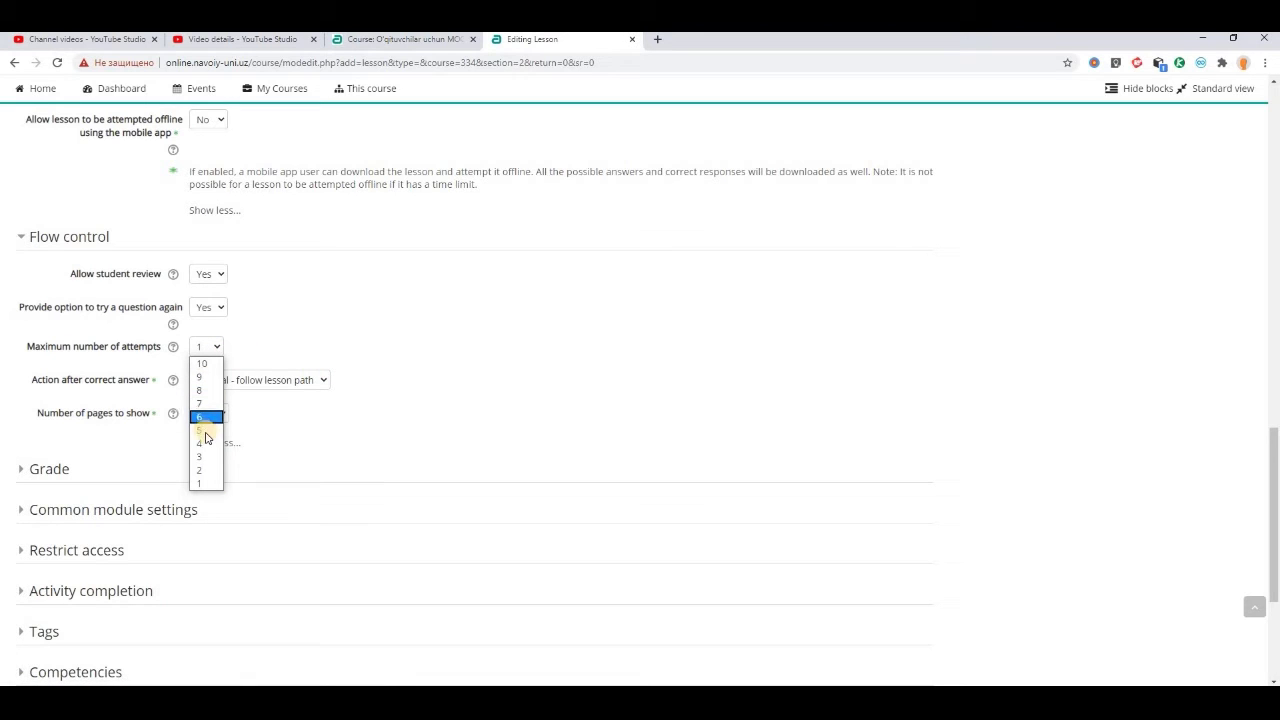
left_click(361, 327)
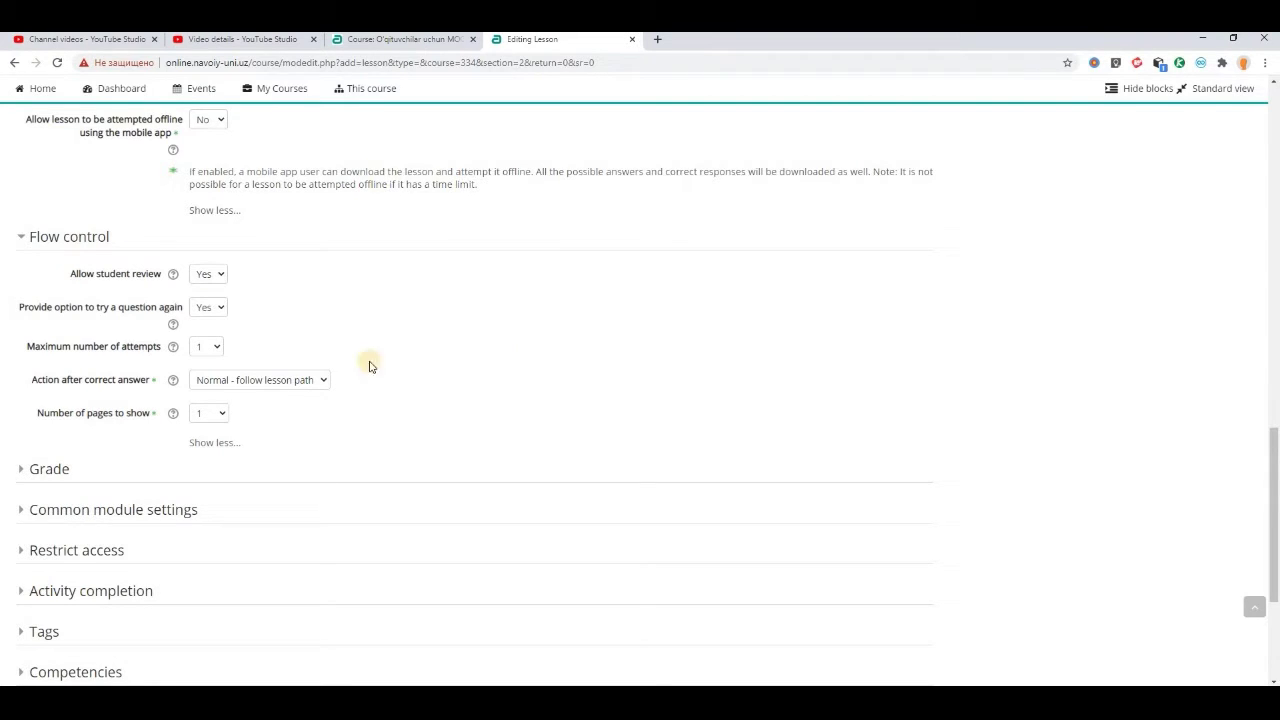
left_click(215, 350)
left_click(212, 417)
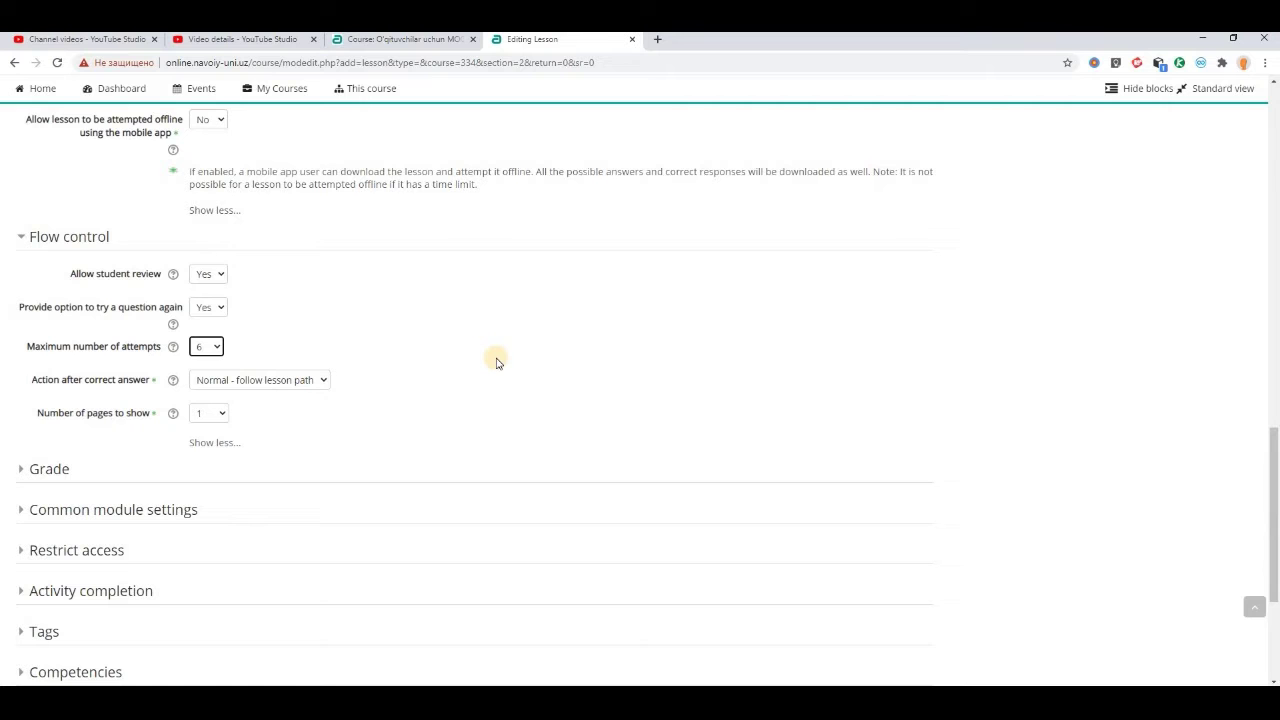
Set the lesson's grade type to None in the grade settings.
scroll(497, 362, "down", 2)
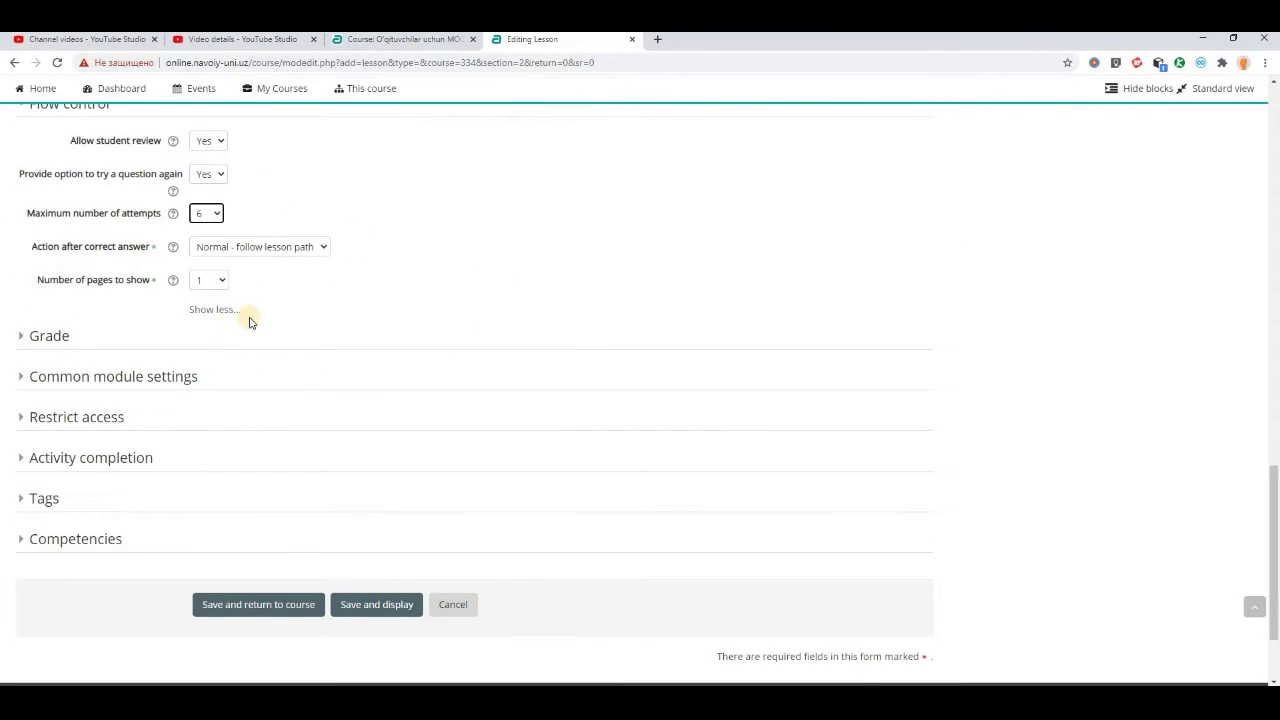
left_click(22, 343)
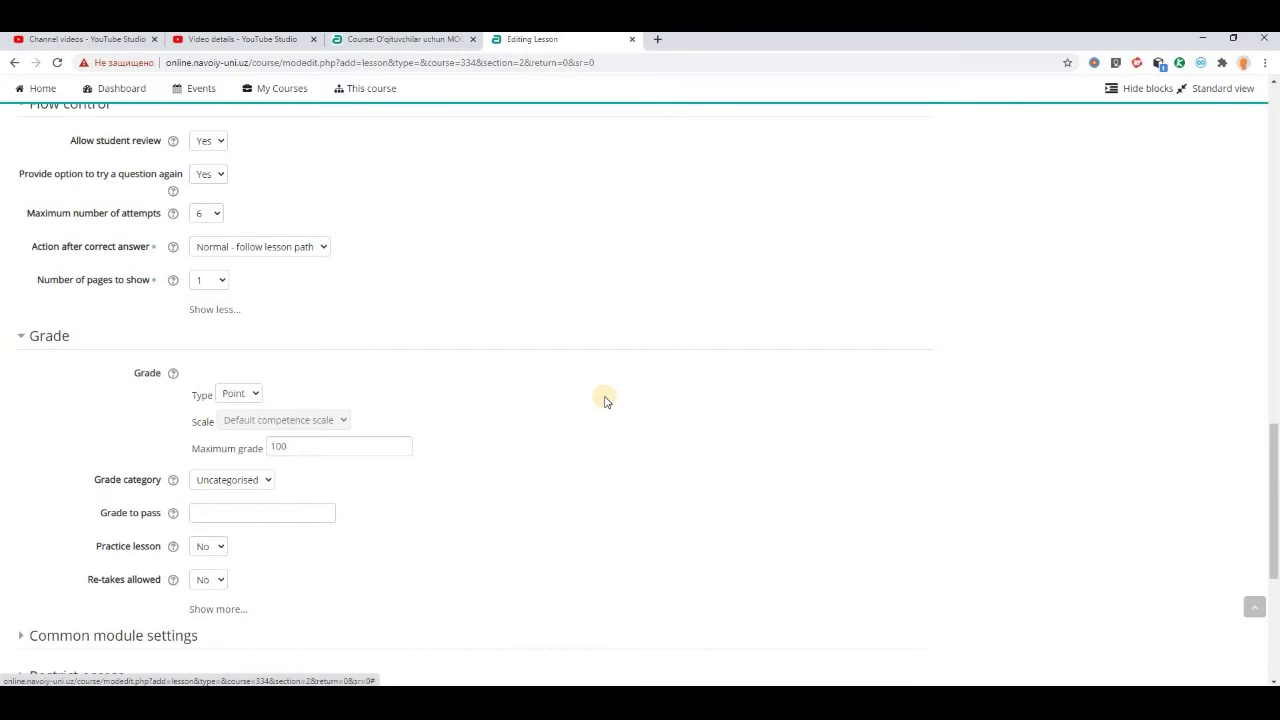
scroll(604, 400, "down", 2)
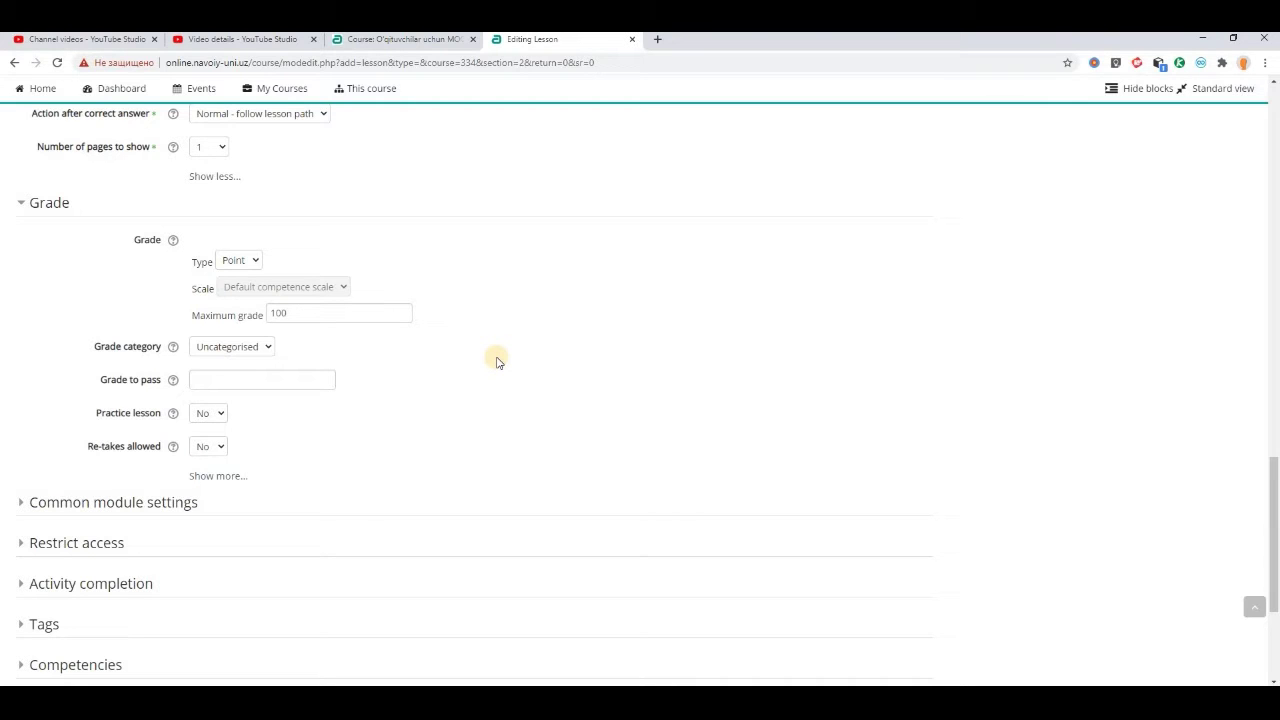
left_click(254, 261)
left_click(240, 277)
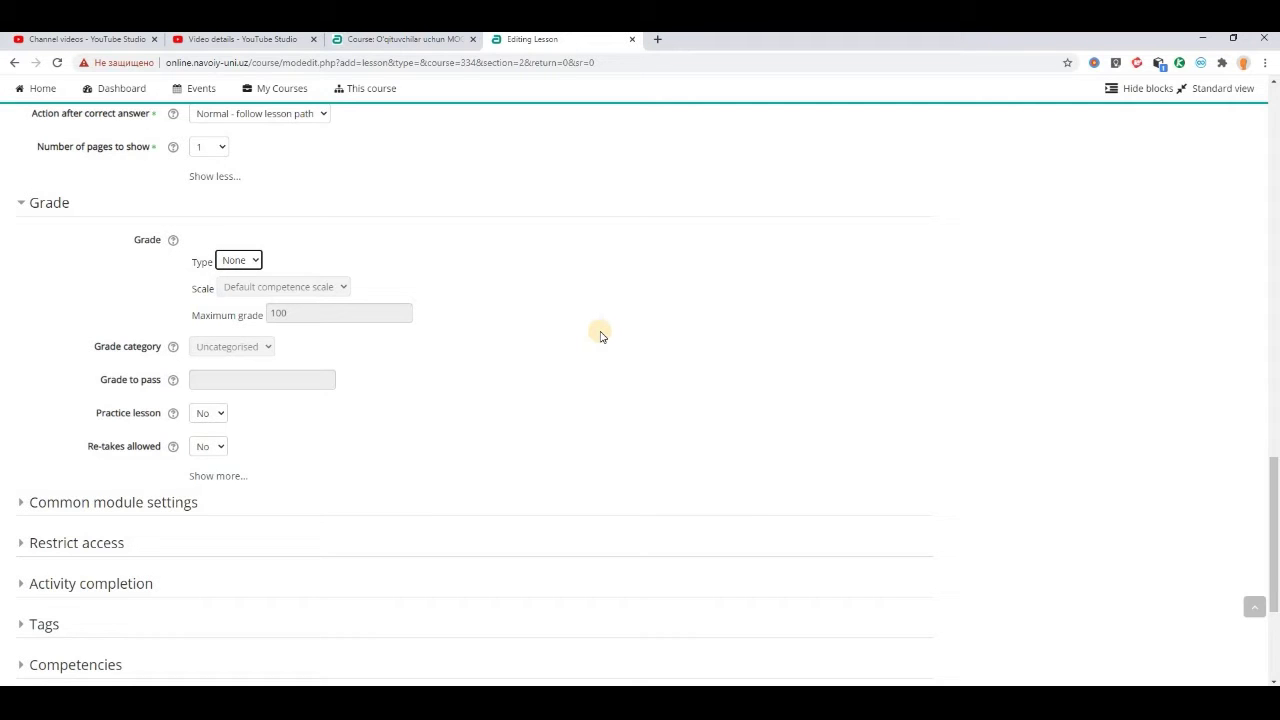
scroll(620, 285, "down", 3)
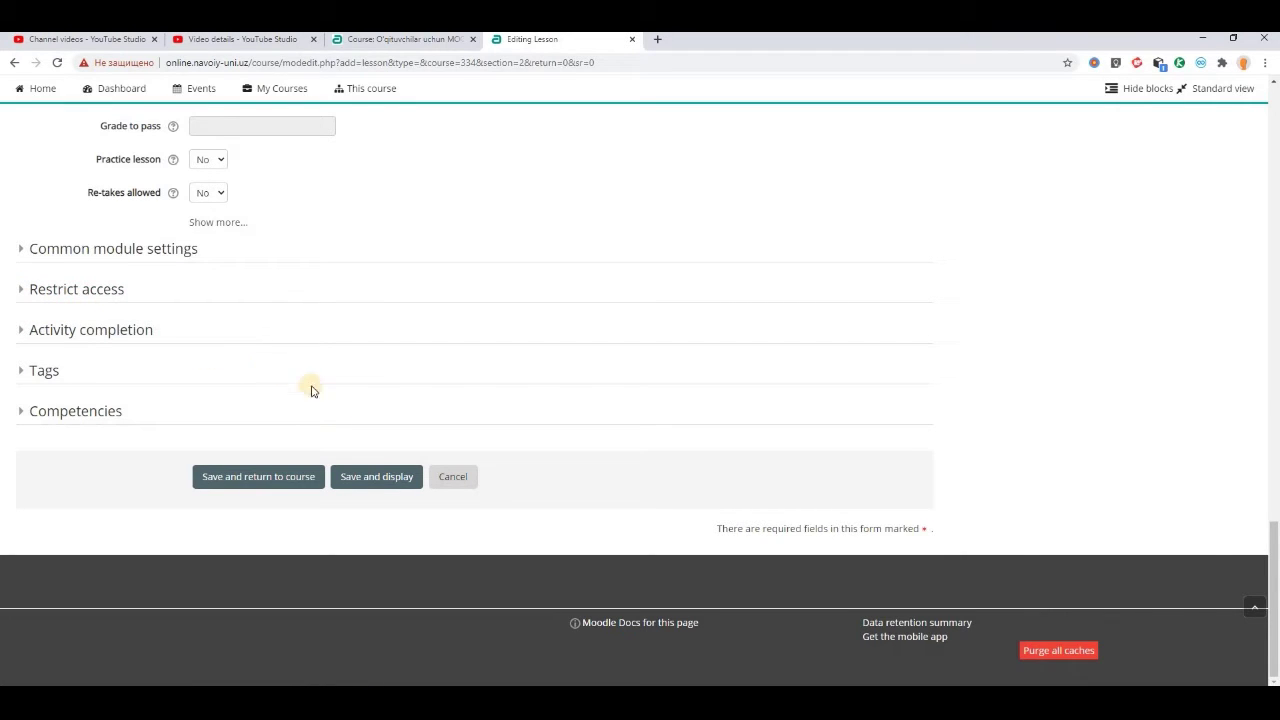
Show the additional grade options, set Re-takes allowed to Yes and set Handling of re-takes to Use maximum.
left_click(218, 223)
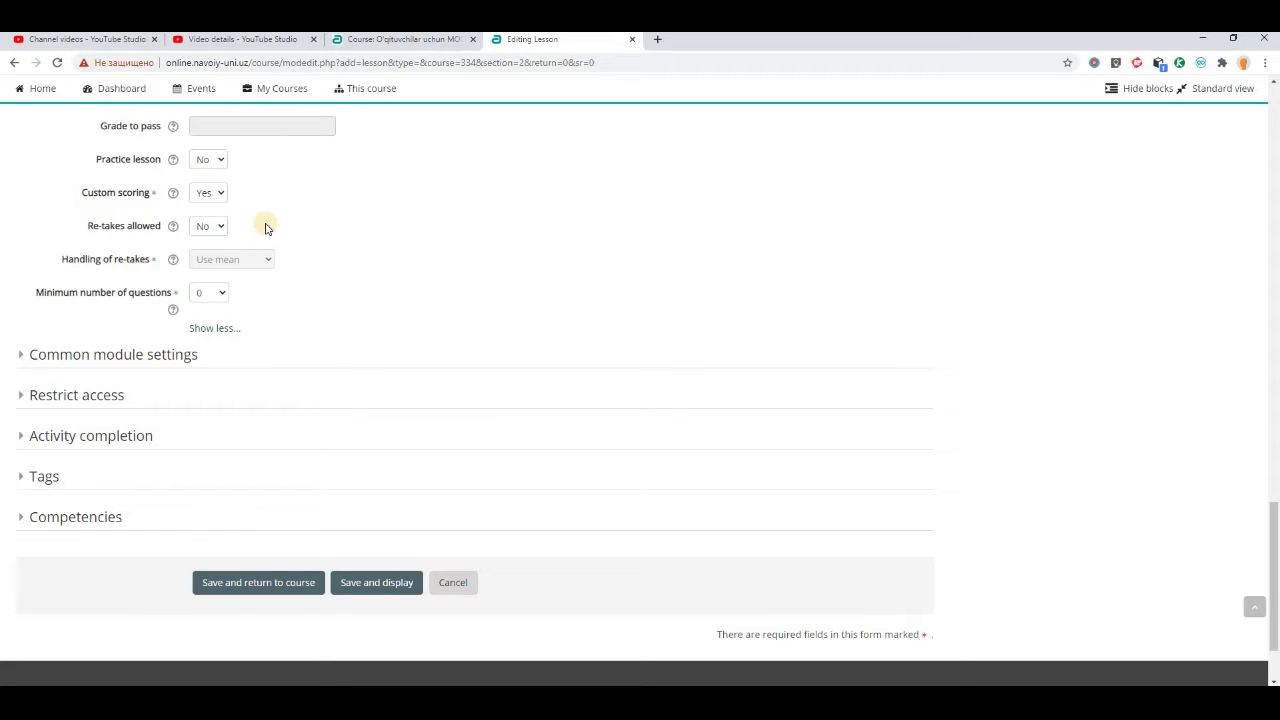
left_click(215, 226)
left_click(209, 250)
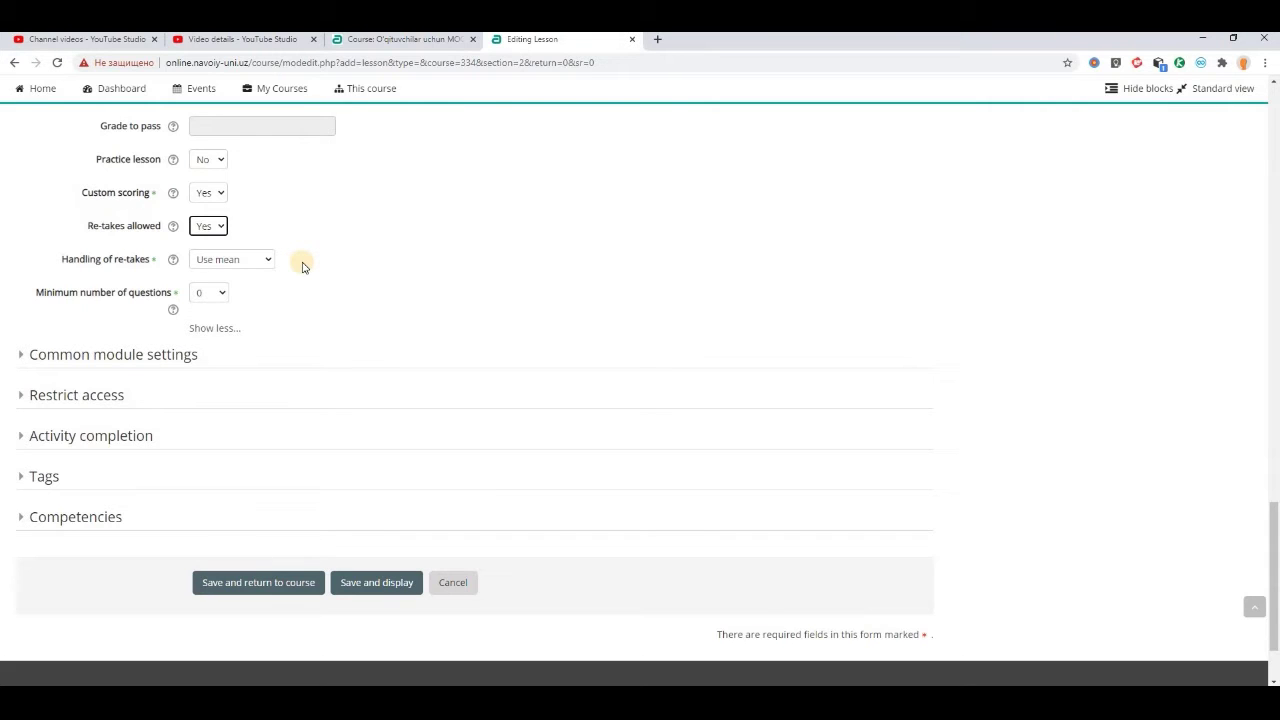
left_click(268, 259)
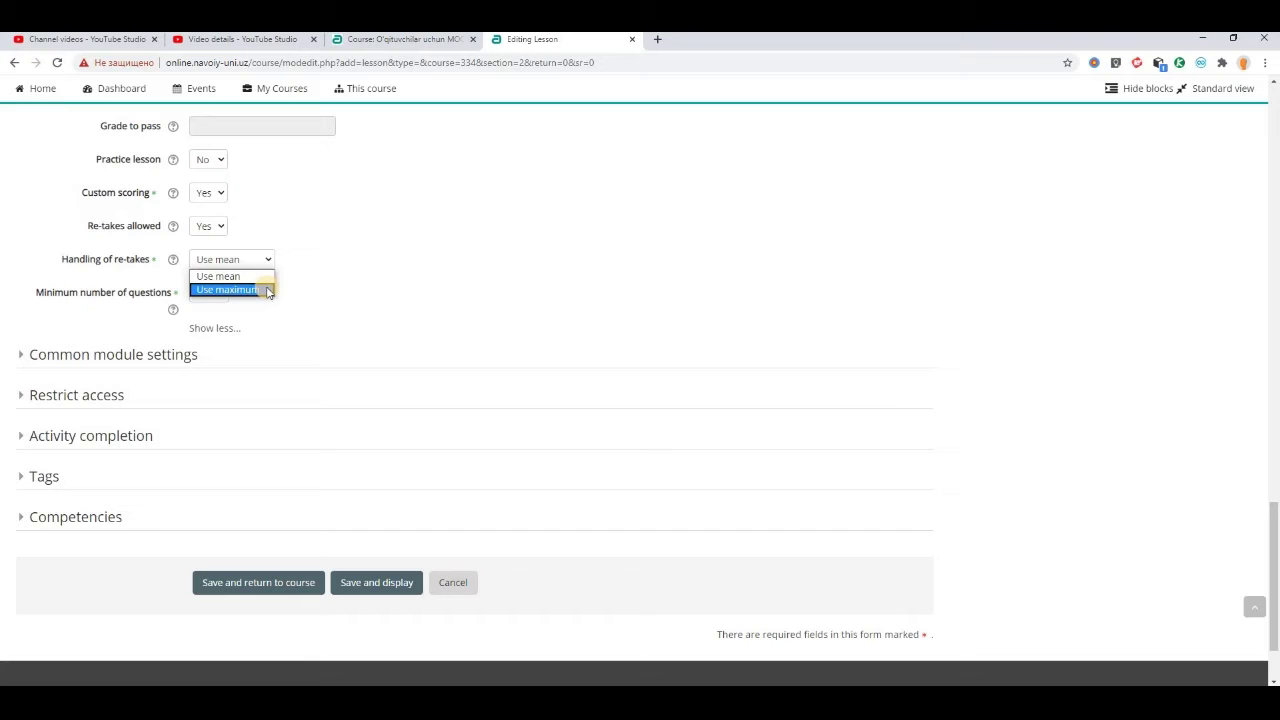
left_click(267, 290)
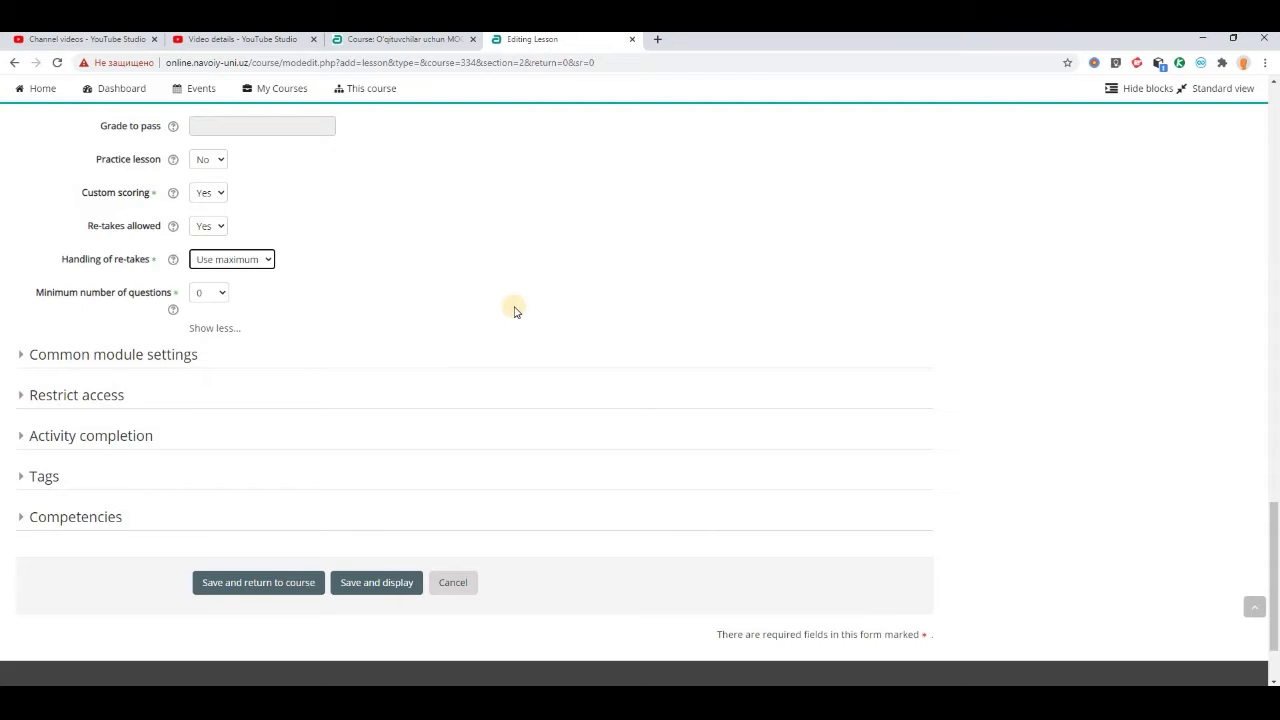
Save the lesson settings and display the new lesson.
scroll(512, 308, "up", 1)
scroll(640, 322, "down", 2)
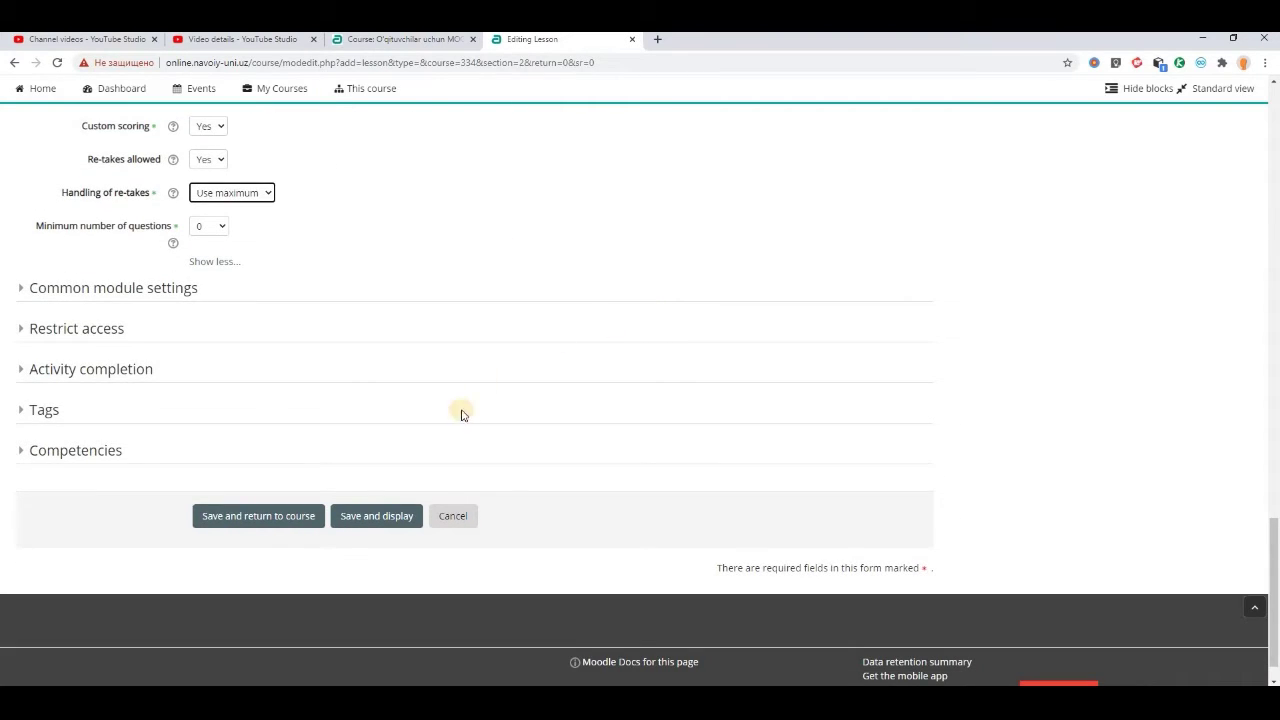
scroll(470, 456, "up", 2)
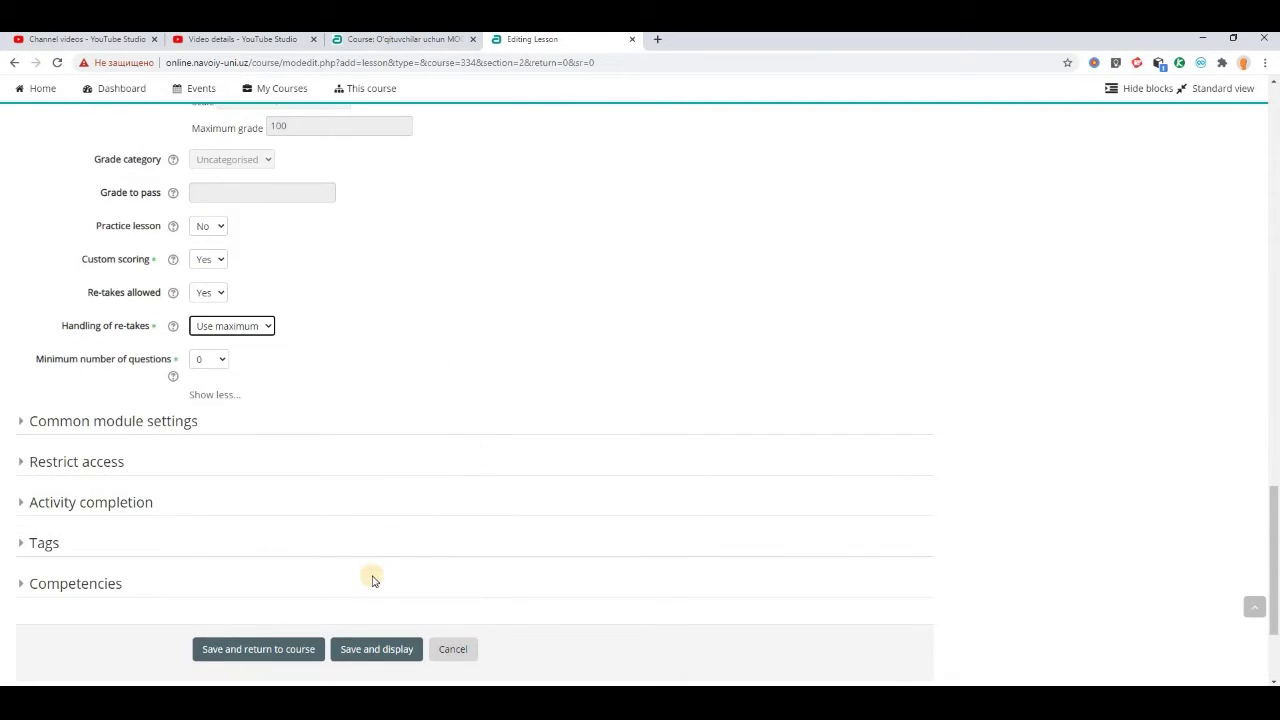
left_click(377, 649)
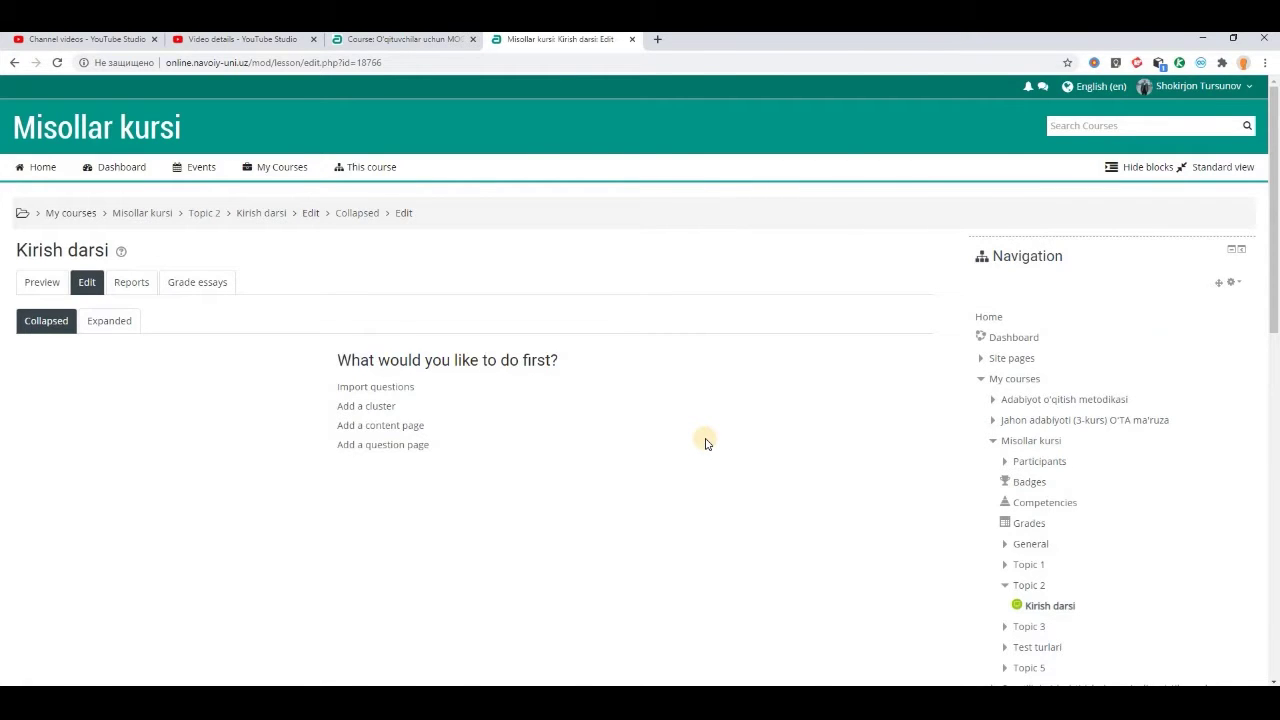
Open the Word document "Sizni kursimda ko'rib turganimdan xursandman" from the desktop, look through it and return to the Moodle lesson in the browser.
key("super+d")
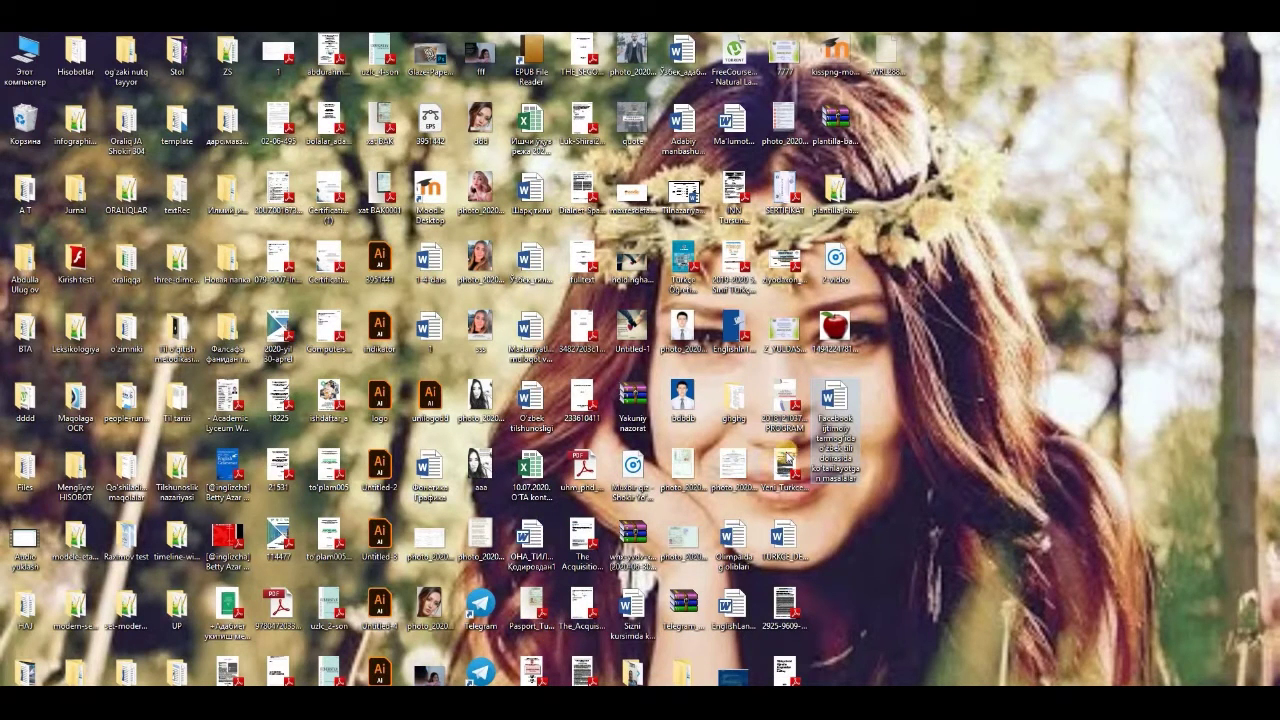
left_click(697, 120)
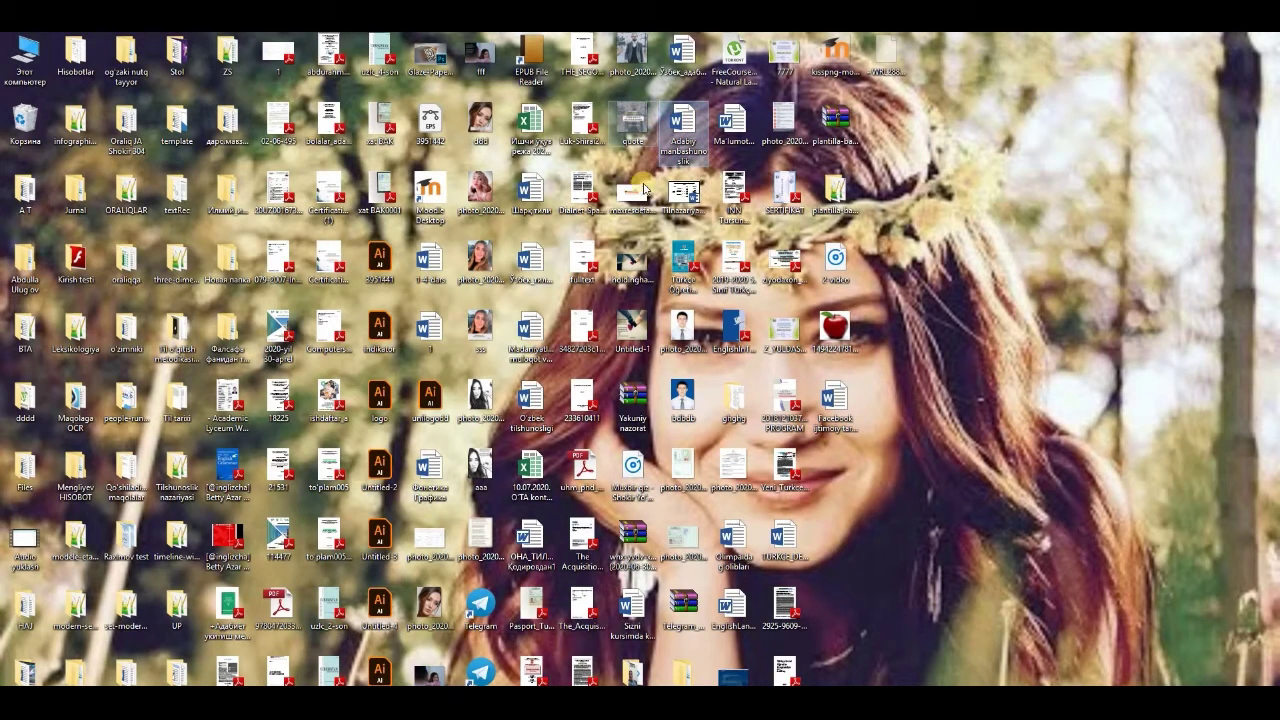
double_click(638, 606)
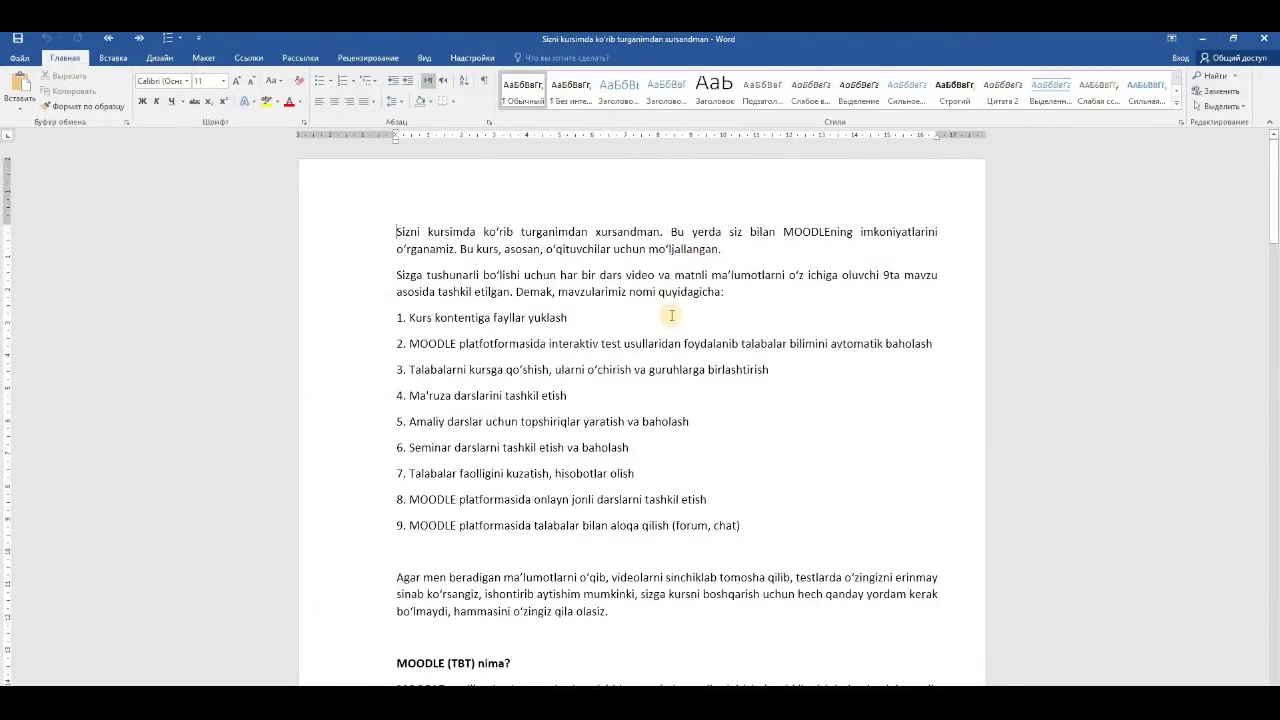
scroll(694, 418, "down", 20)
scroll(699, 424, "down", 20)
scroll(1143, 514, "up", 10)
left_click_drag(1268, 520, 1264, 140)
key("alt+Tab")
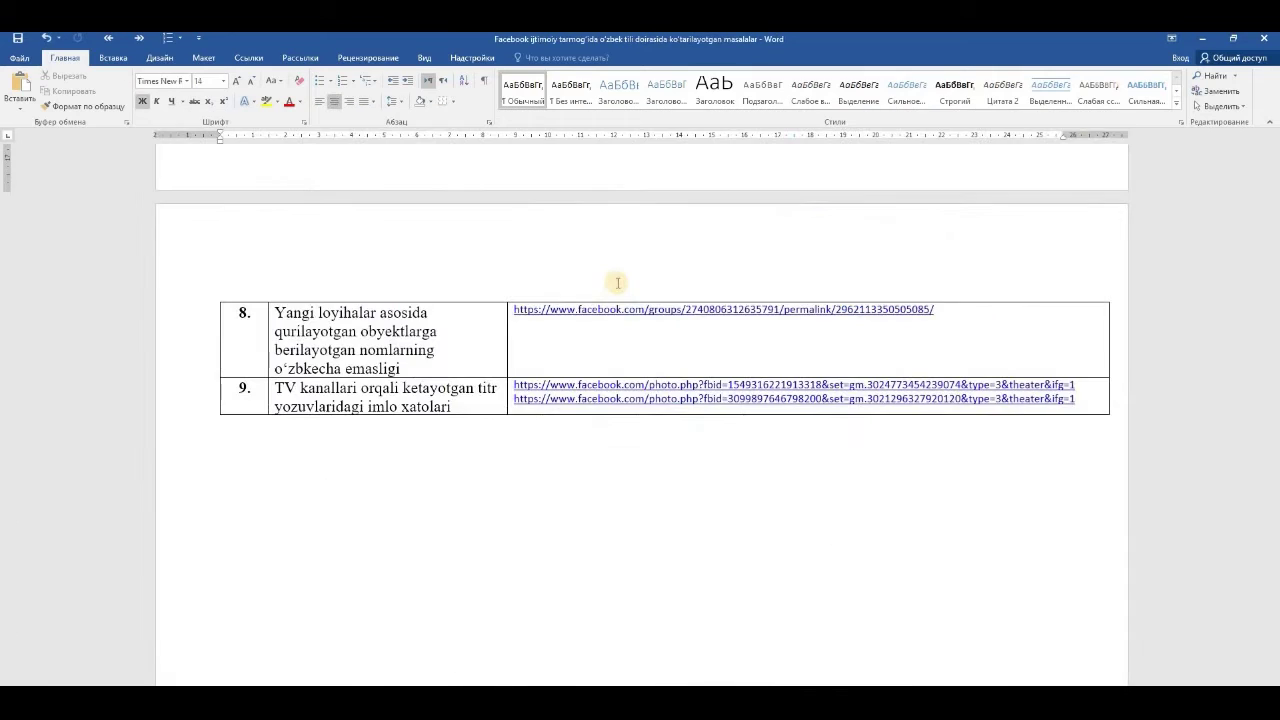
key("alt+Tab")
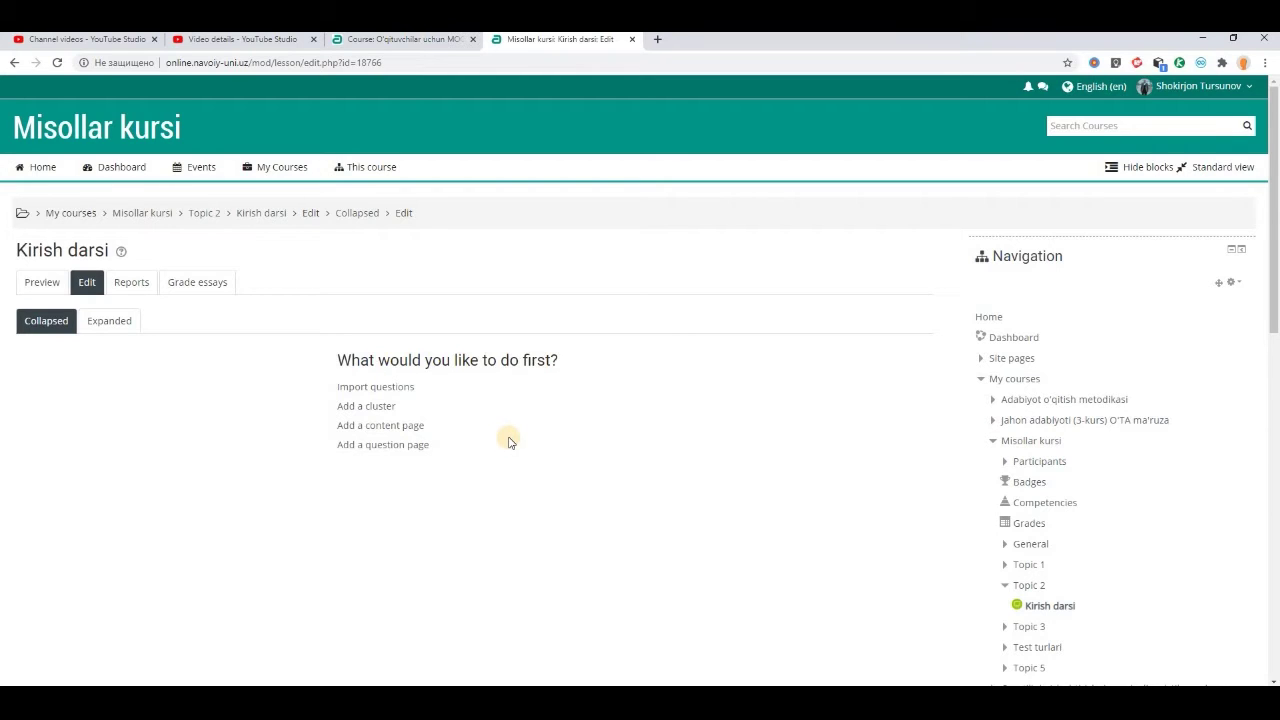
Add a content page to the lesson, title it "Muqaddima" and place the cursor in its page contents.
left_click(400, 427)
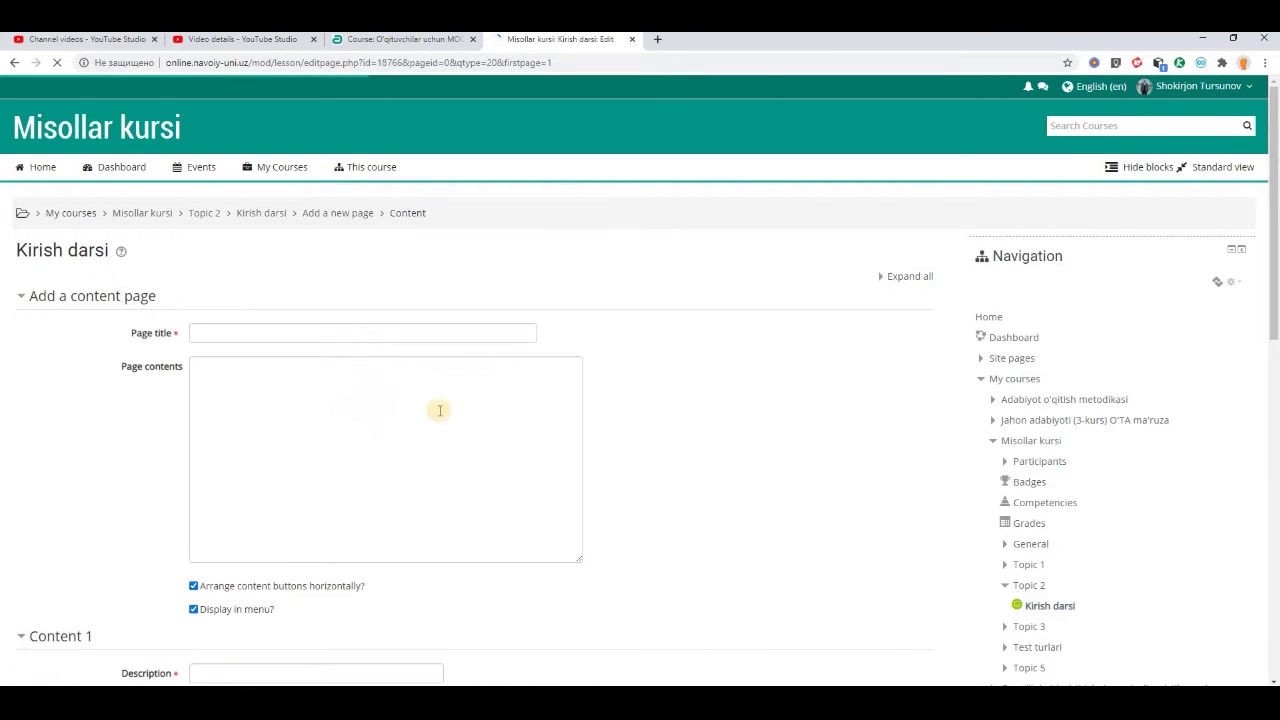
left_click(278, 333)
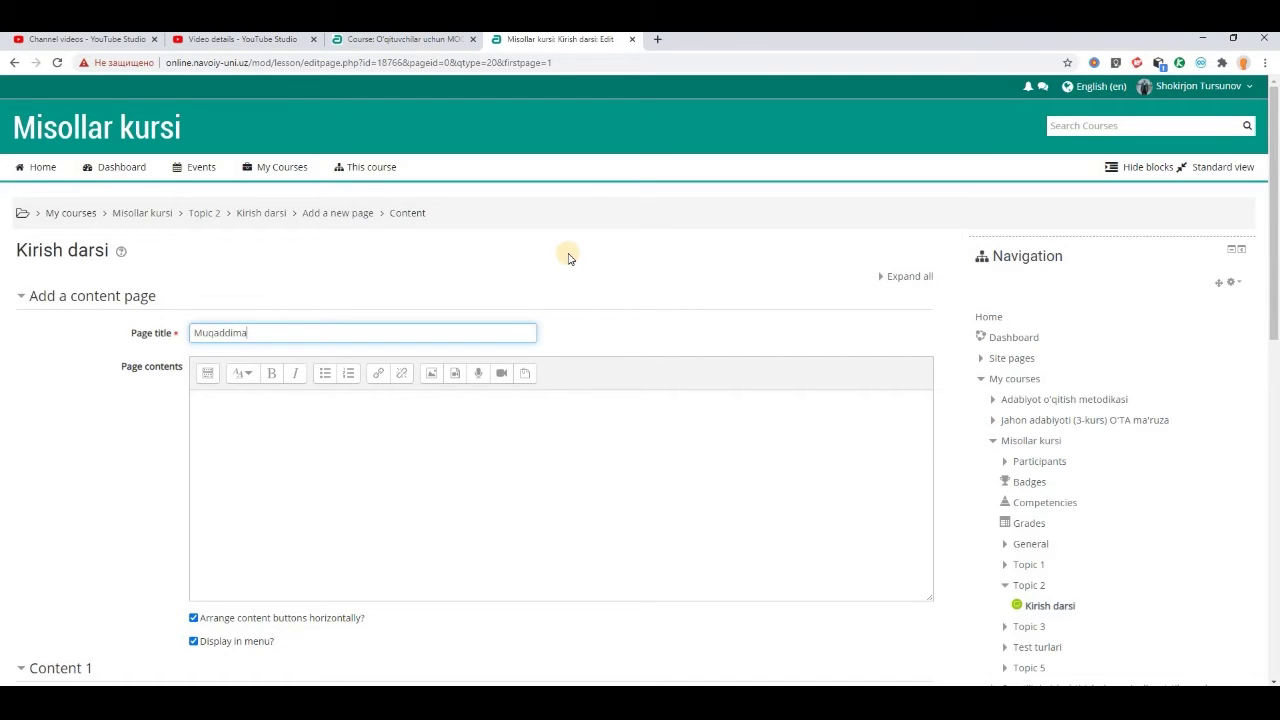
left_click(425, 496)
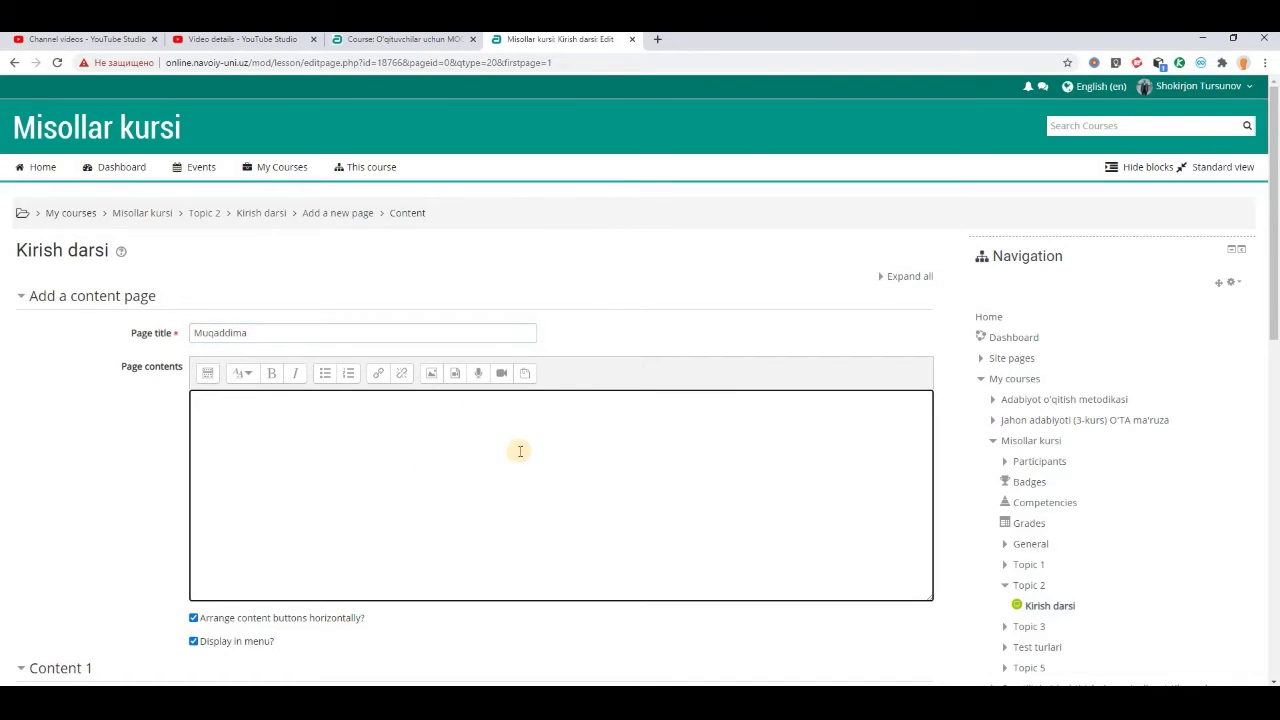
Copy the introduction from the Word document, up to the "MOODLE (TBT) nima?" heading, into the page contents in the browser.
key("super+Tab")
key("Return")
key("alt+Tab")
key("alt+Tab")
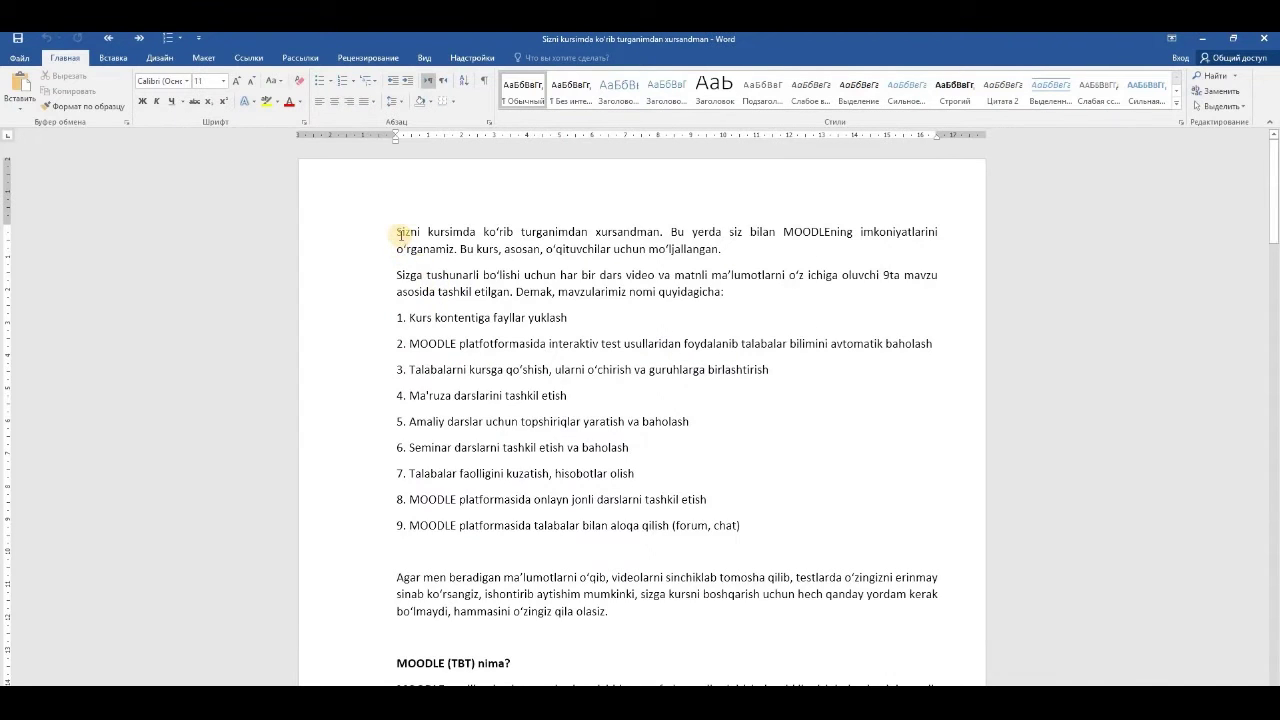
left_click_drag(415, 267, 611, 614)
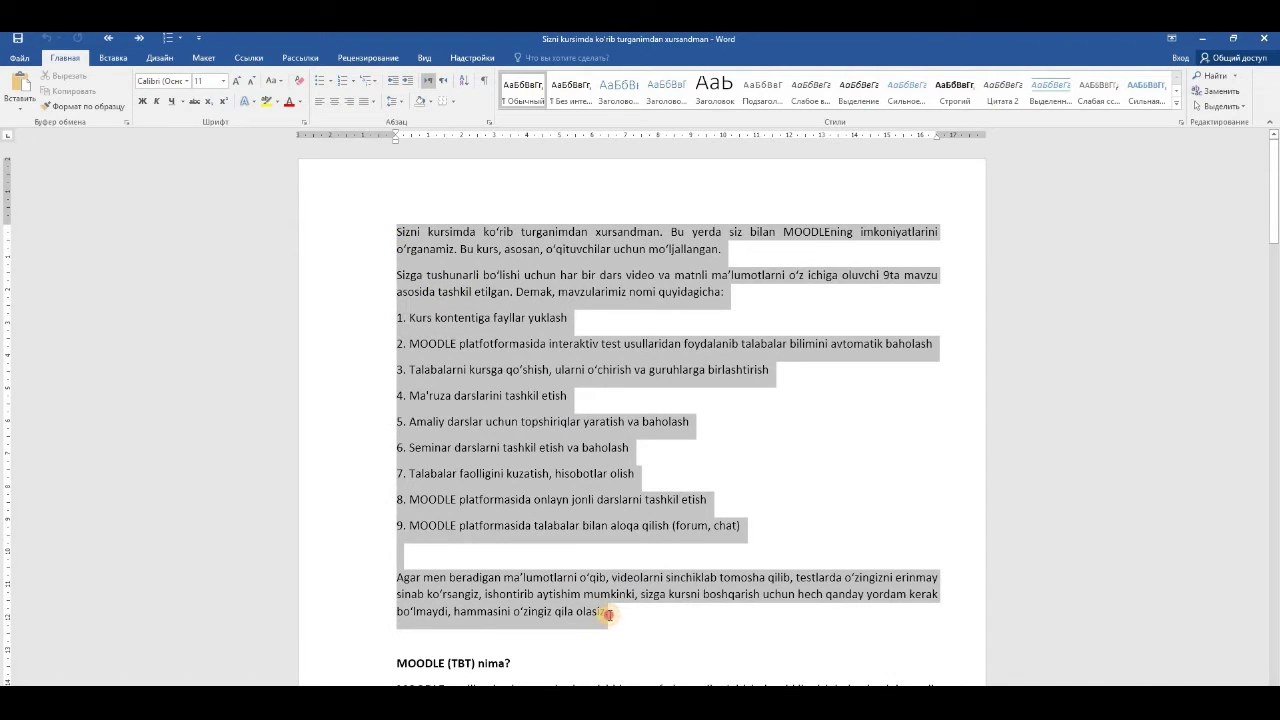
key("ctrl+c")
key("alt+Tab")
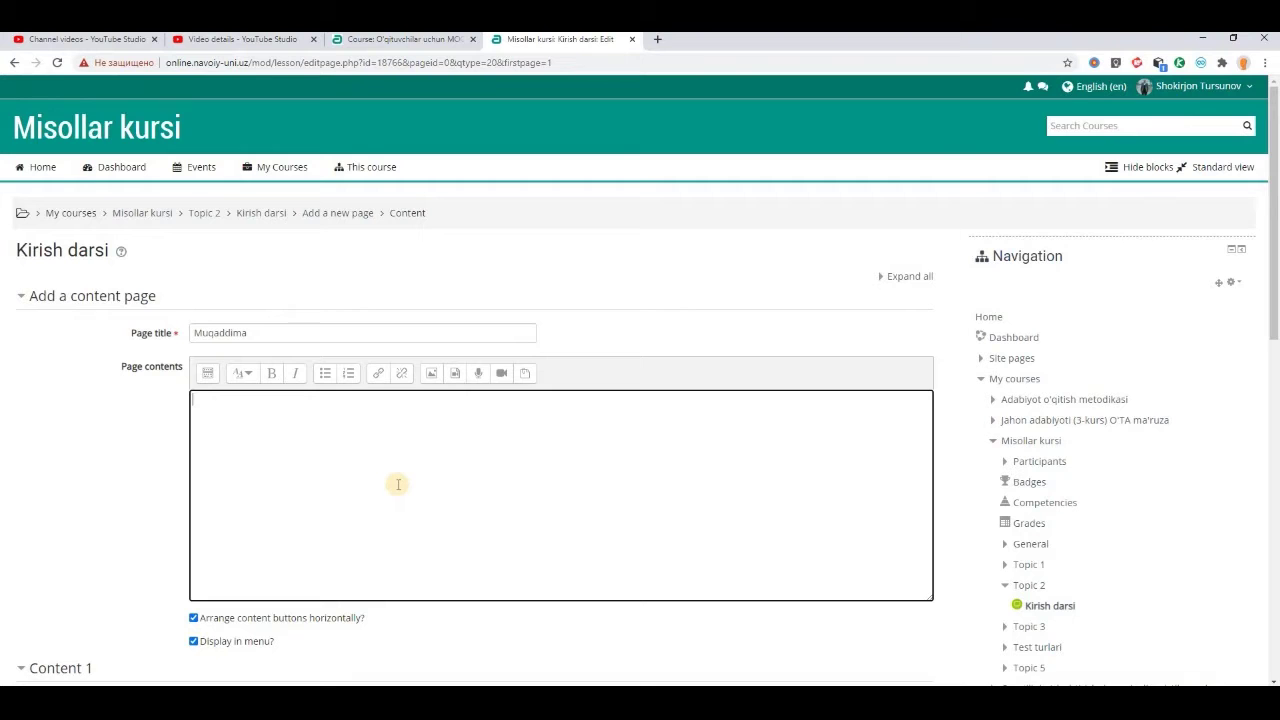
key("ctrl+v")
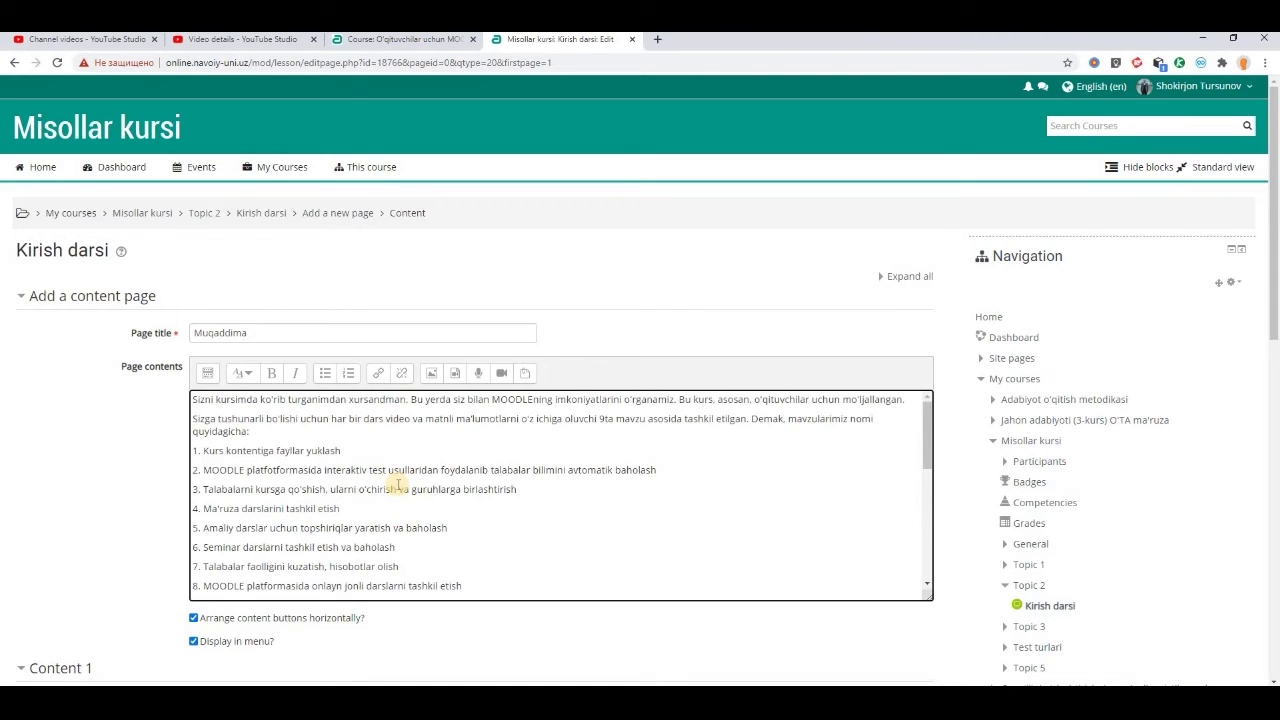
Expand the editor's formatting options and review the pasted introduction, marking the seventh item of the topic list.
scroll(424, 500, "down", 2)
scroll(243, 399, "up", 2)
left_click(207, 378)
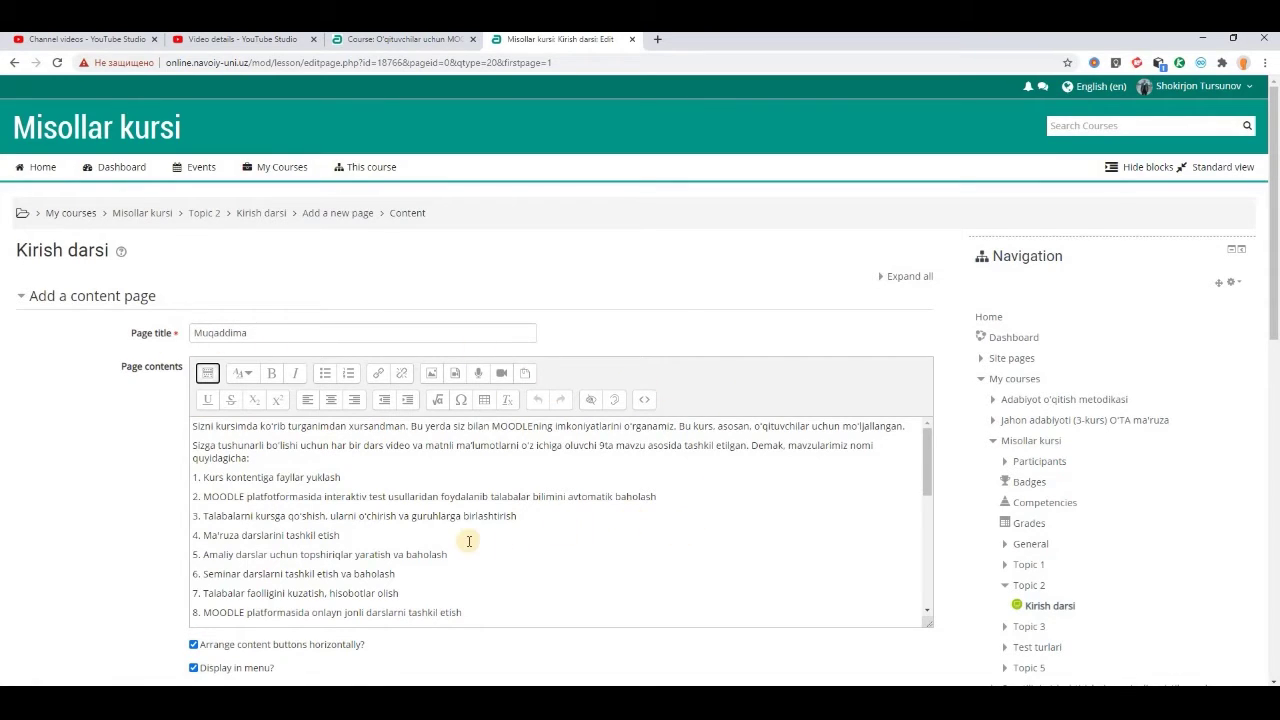
scroll(471, 549, "down", 1)
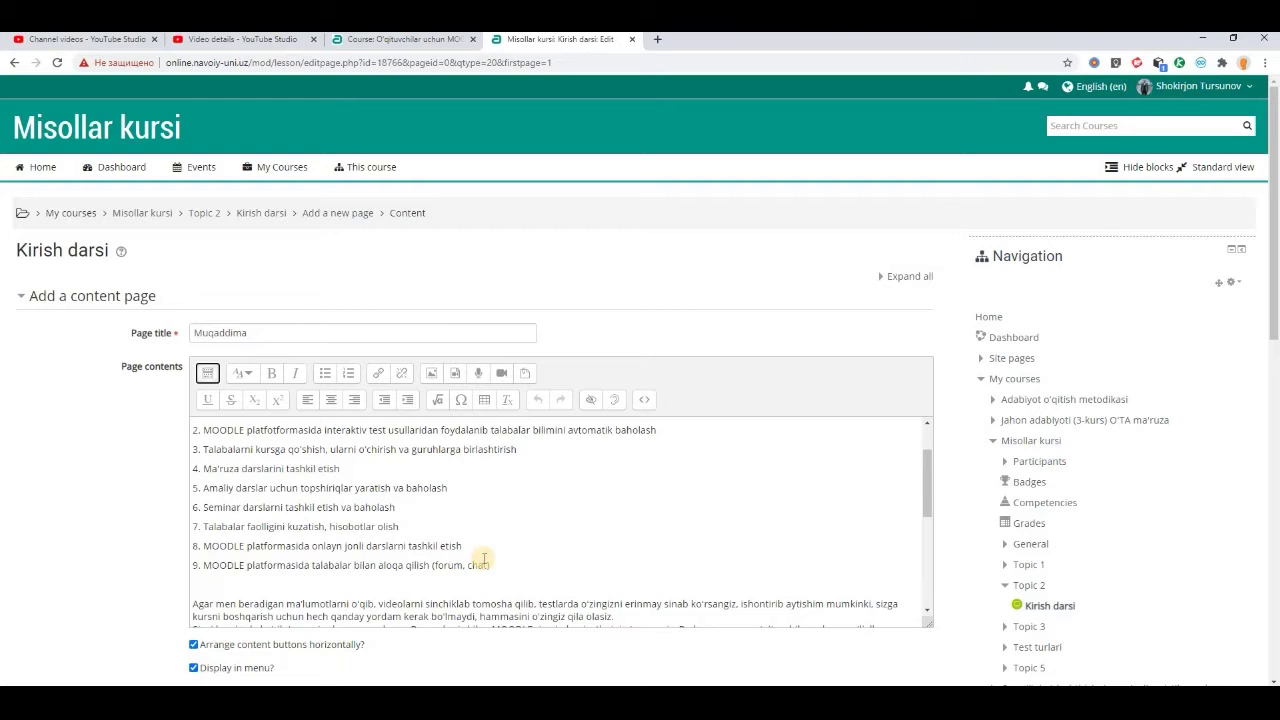
scroll(365, 516, "up", 1)
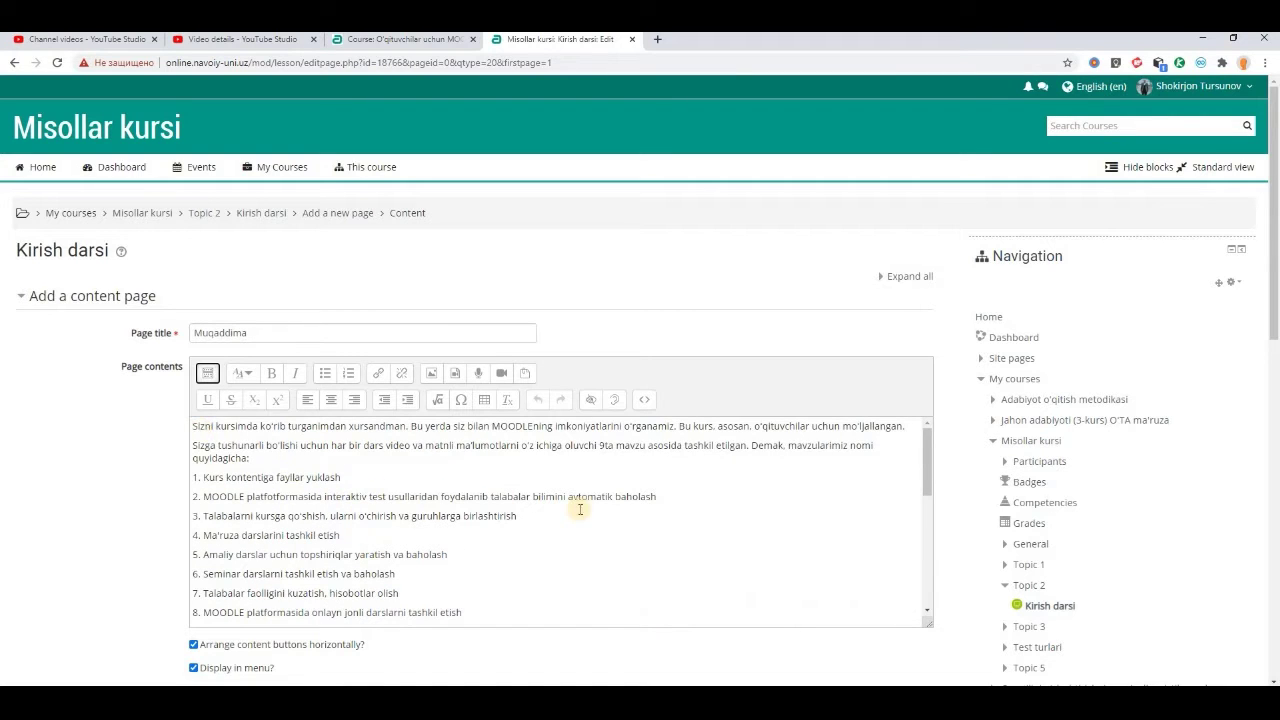
scroll(581, 510, "down", 4)
scroll(581, 510, "down", 2)
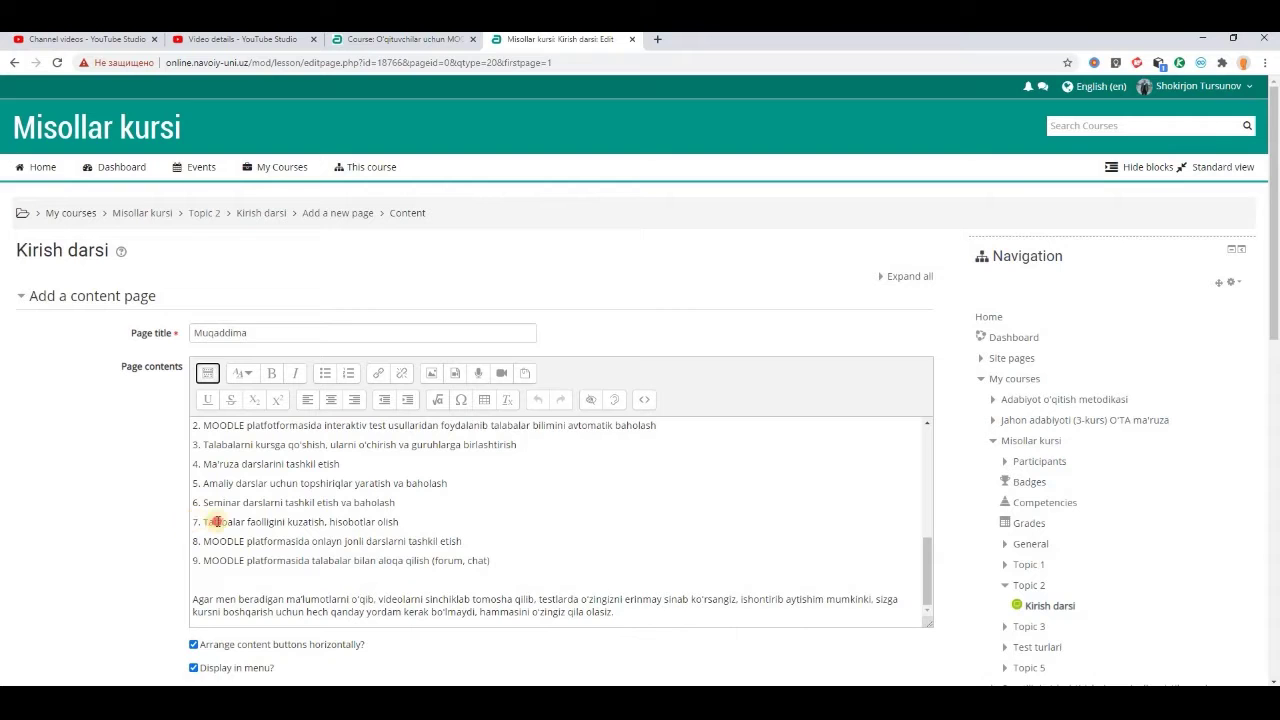
left_click_drag(197, 521, 418, 521)
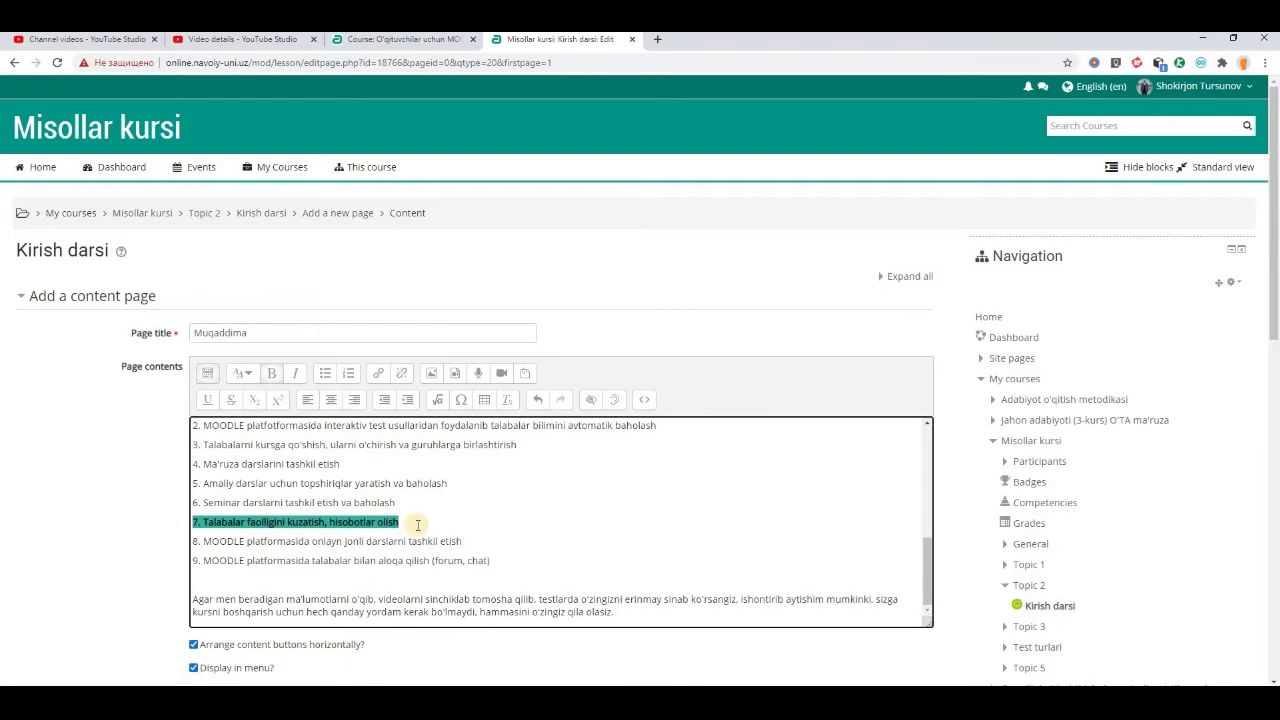
Set the Content 1 description to "Keyingi sahifa" and its jump to Next page.
scroll(500, 525, "down", 3)
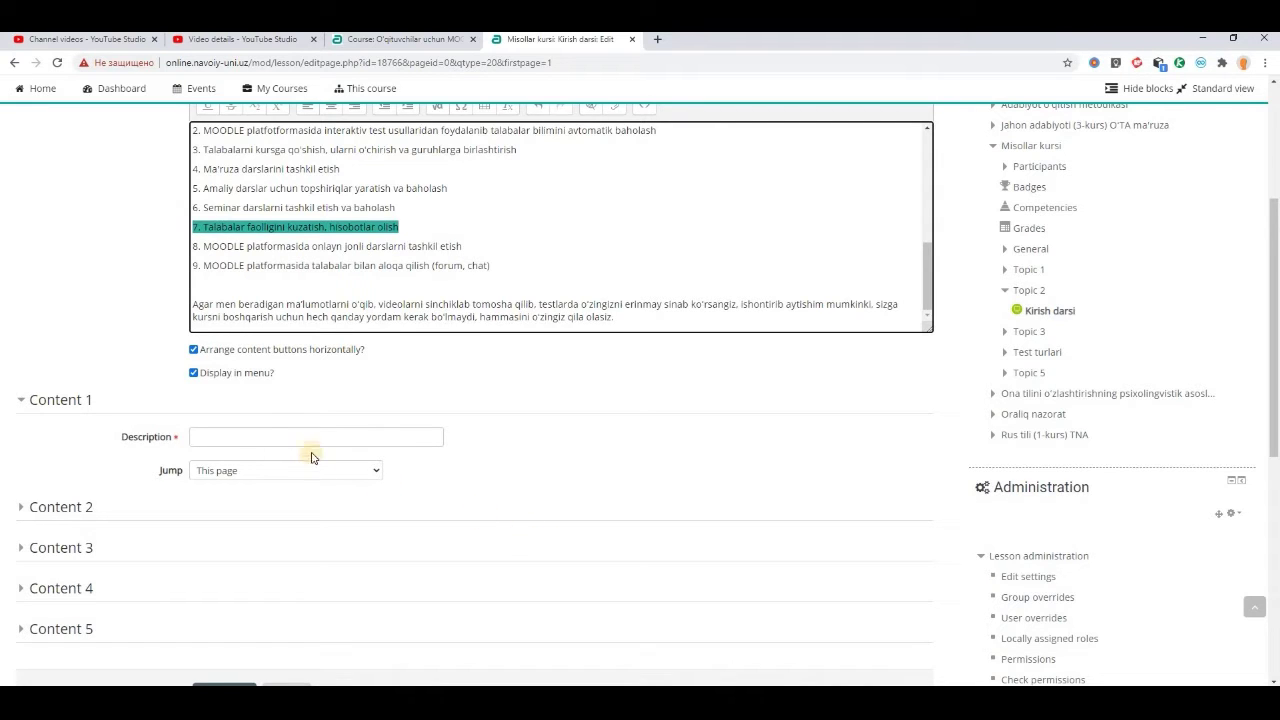
left_click(286, 436)
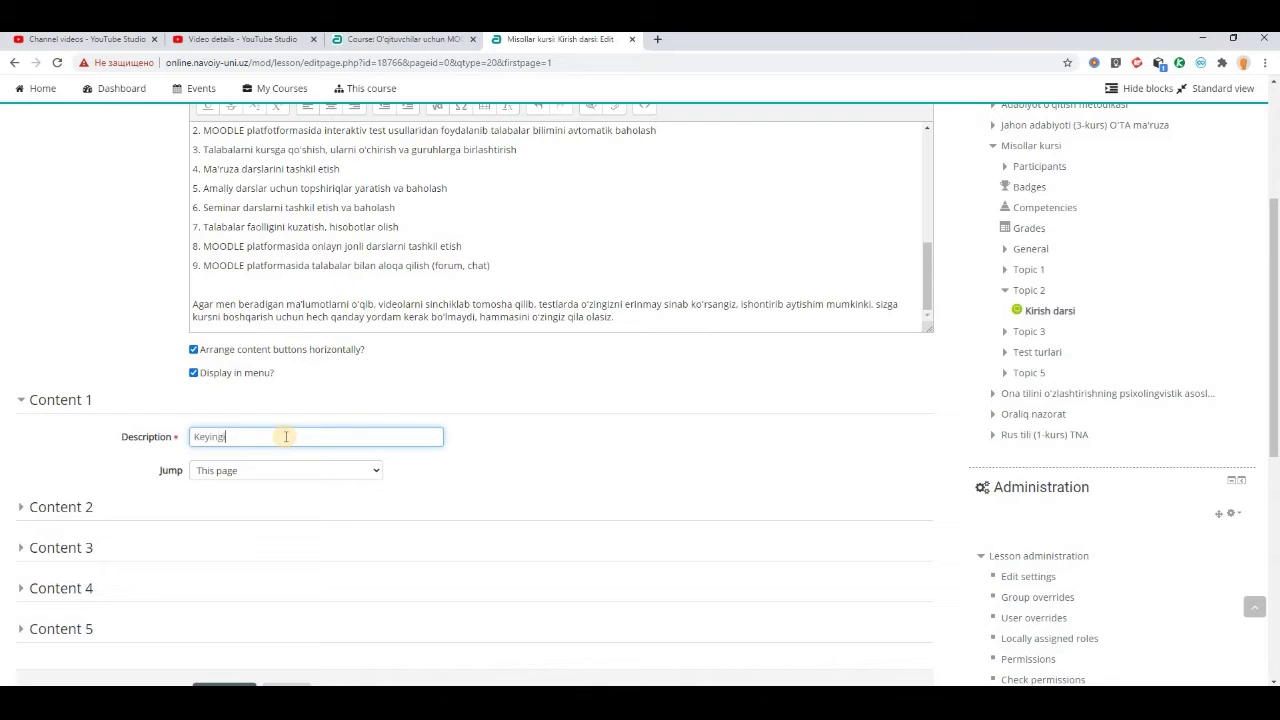
type("Keyingi sahifa")
left_click(264, 493)
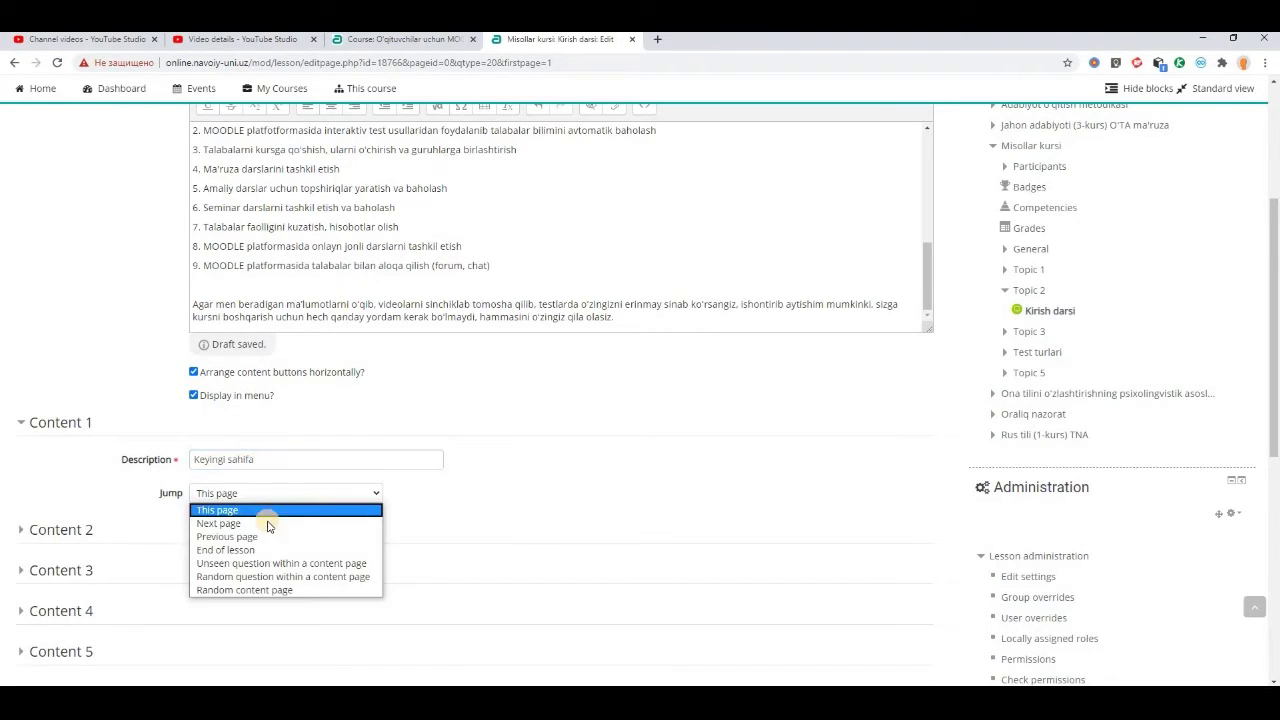
left_click(268, 524)
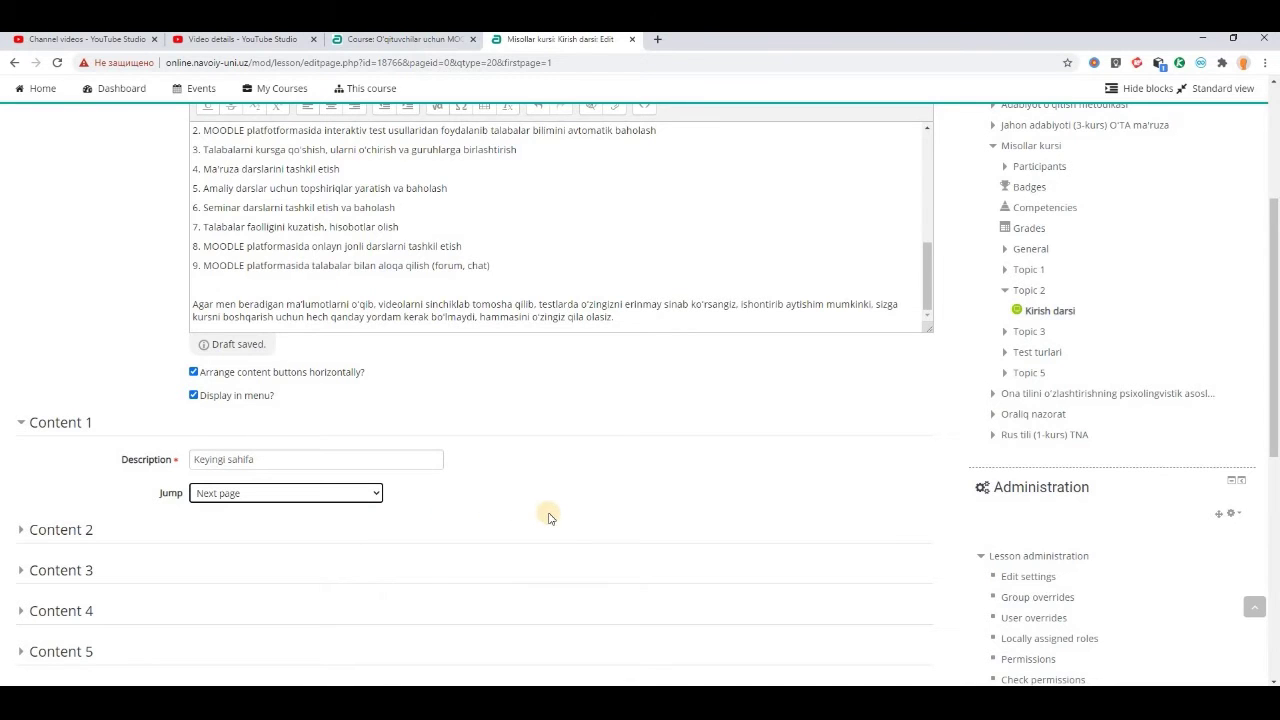
Check the Muqaddima page form once more and save the page.
scroll(543, 515, "up", 3)
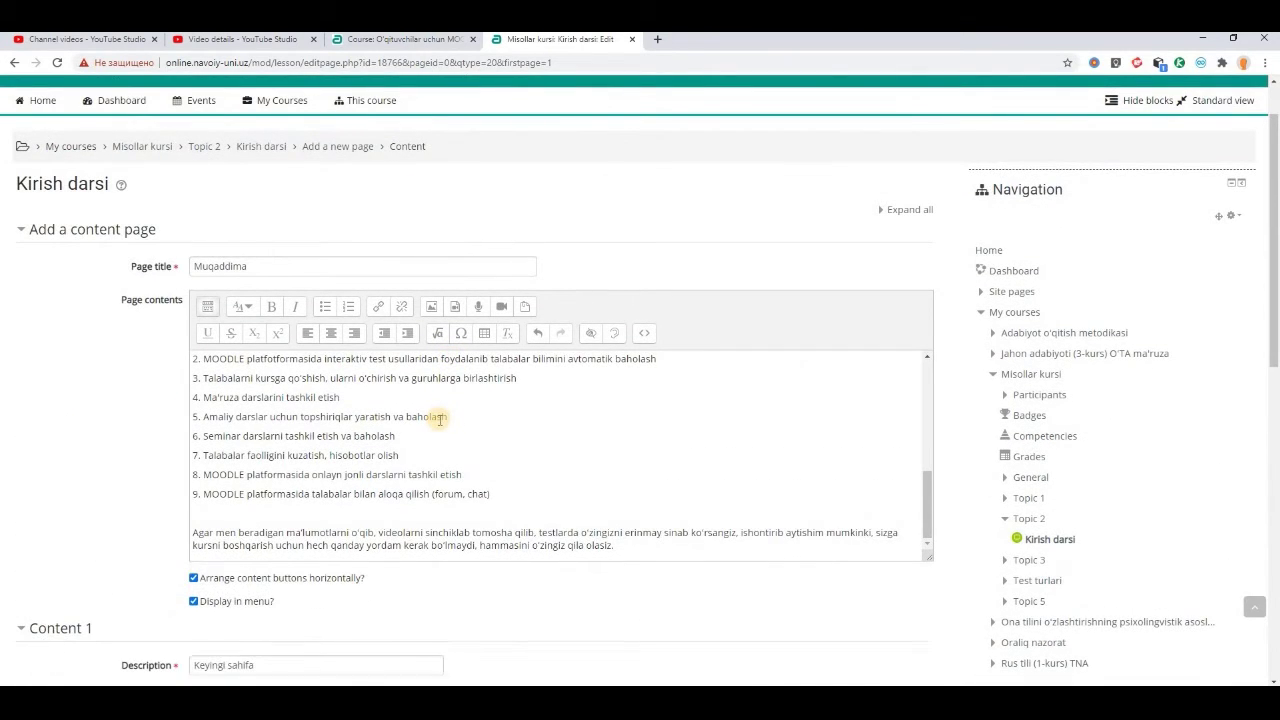
scroll(440, 420, "down", 3)
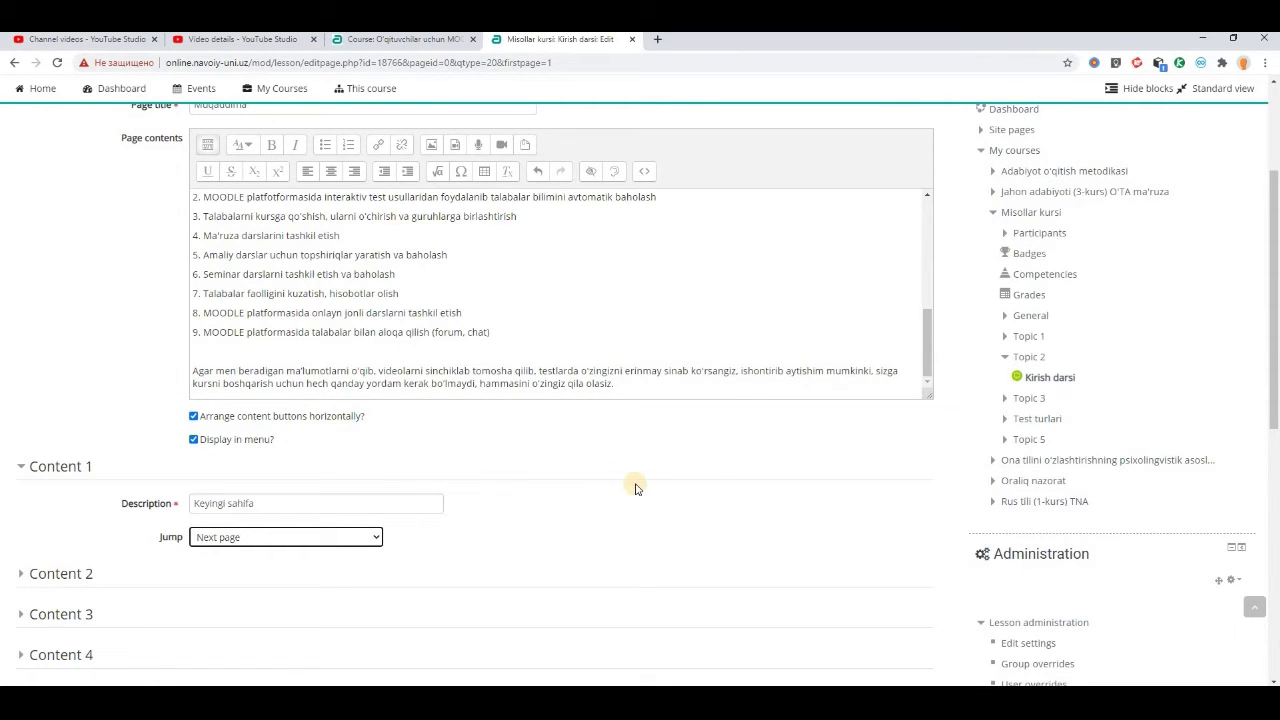
scroll(635, 484, "down", 3)
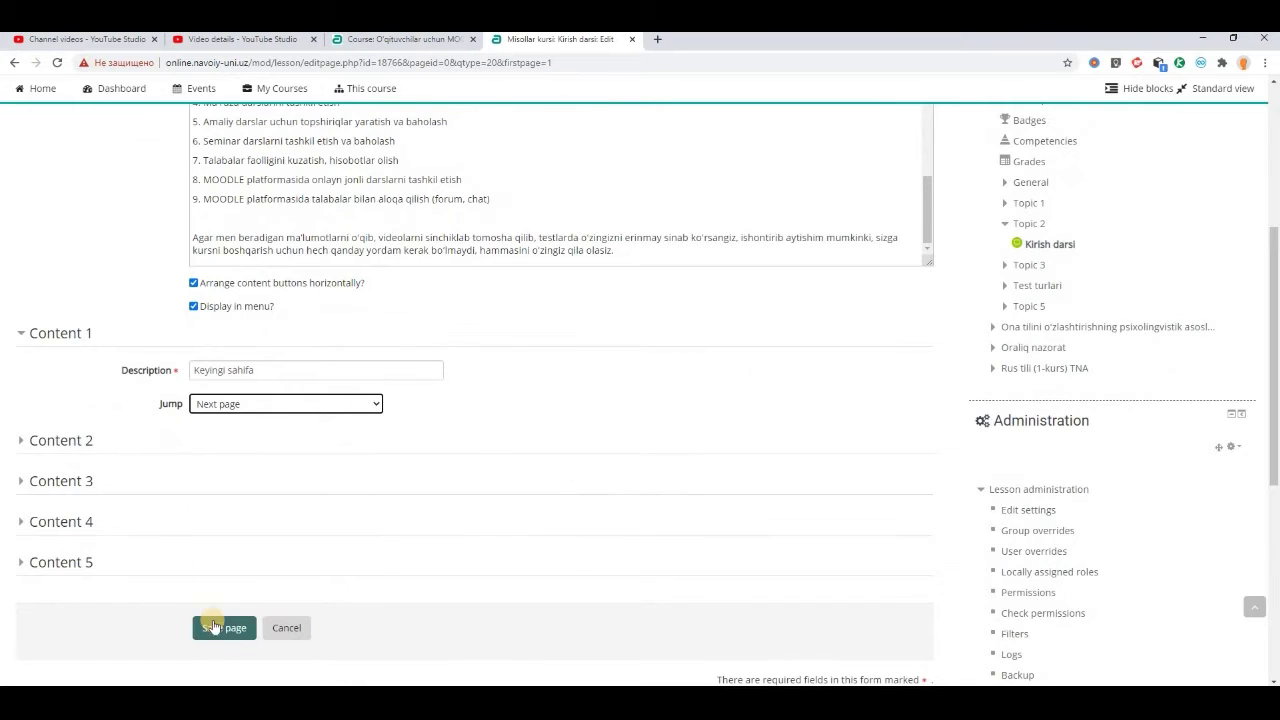
left_click(223, 628)
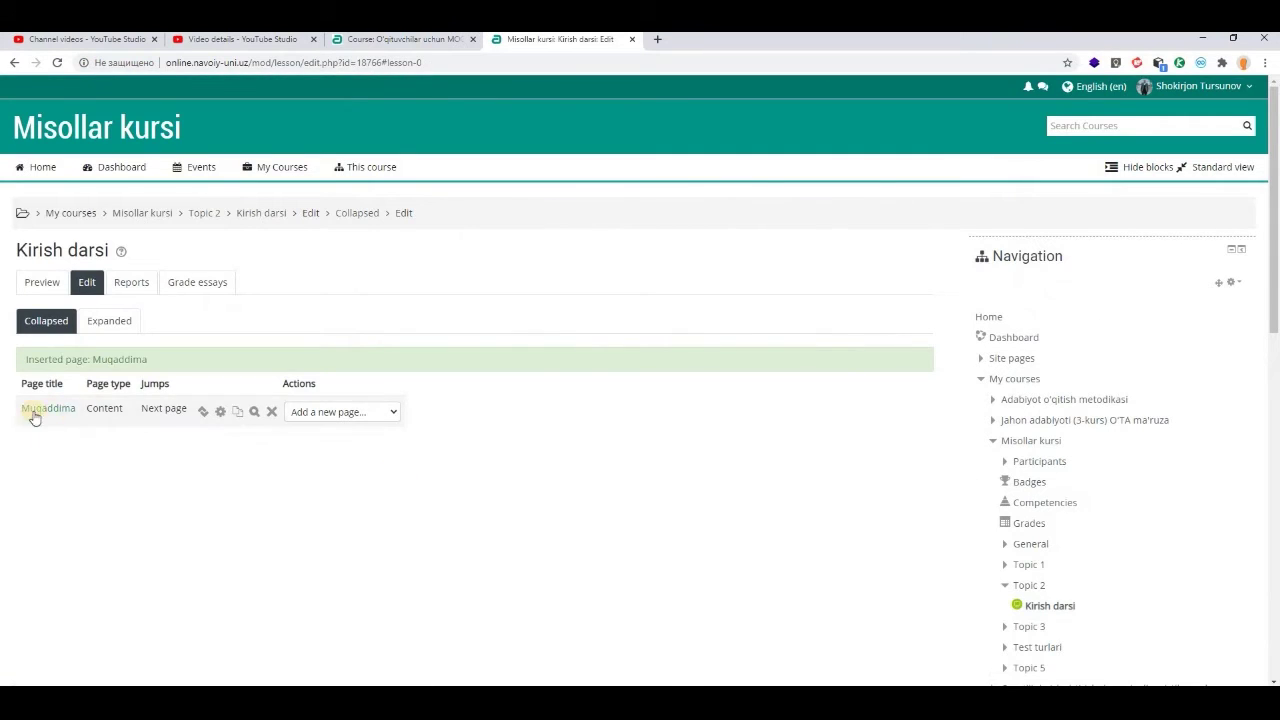
Add a content page after Muqaddima and copy the heading "MOODLE (TBT) nima?" from the Word document into its page title.
left_click(386, 411)
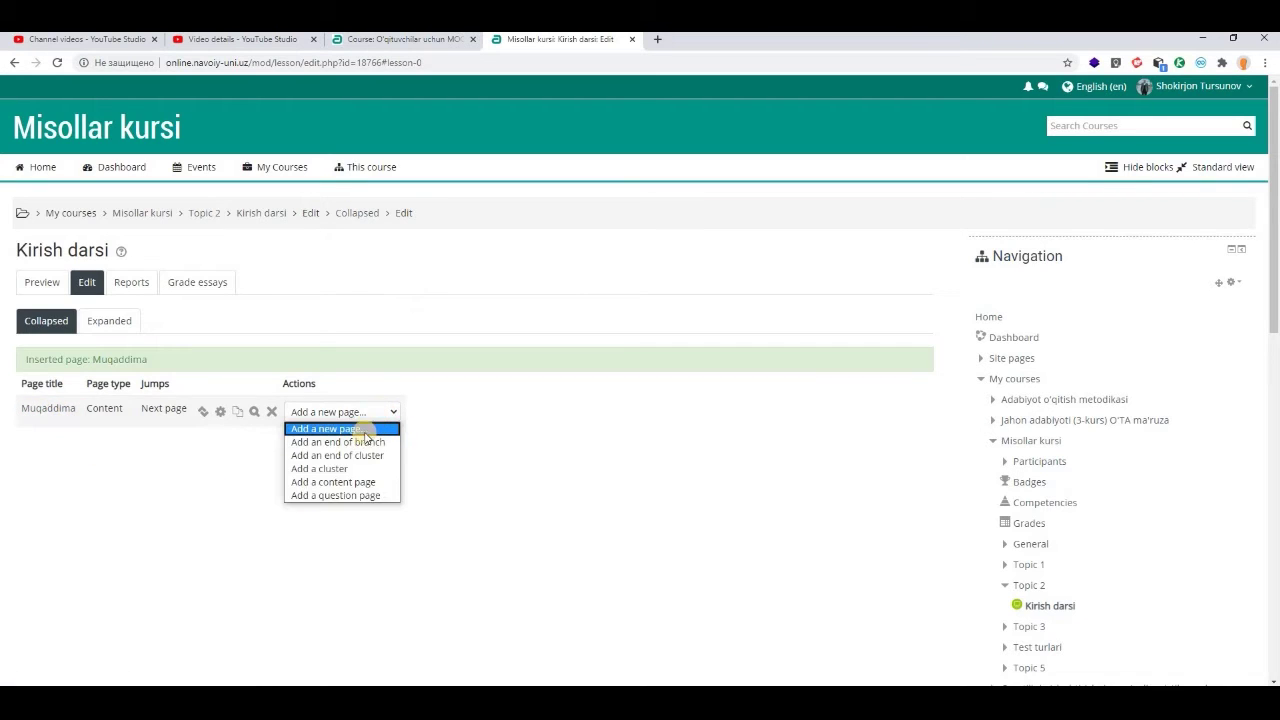
left_click(346, 483)
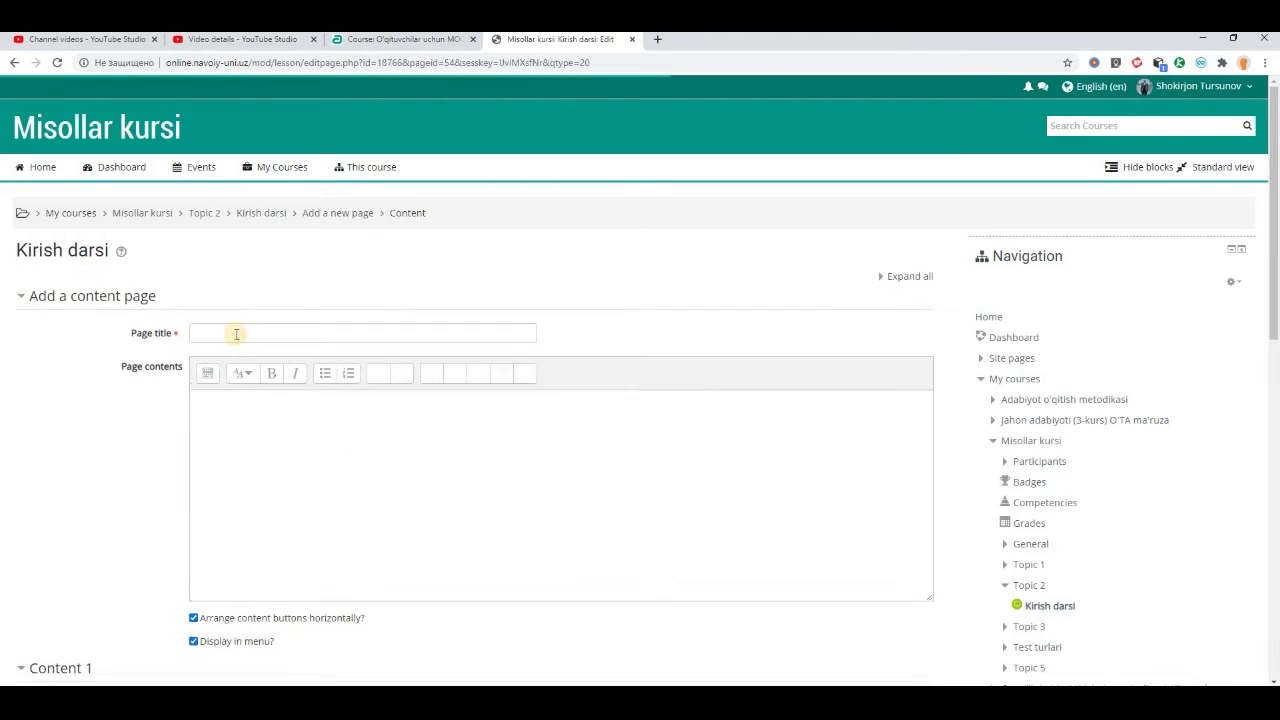
key("alt+Tab")
left_click_drag(394, 220, 527, 379)
key("ctrl+c")
scroll(414, 451, "down", 5)
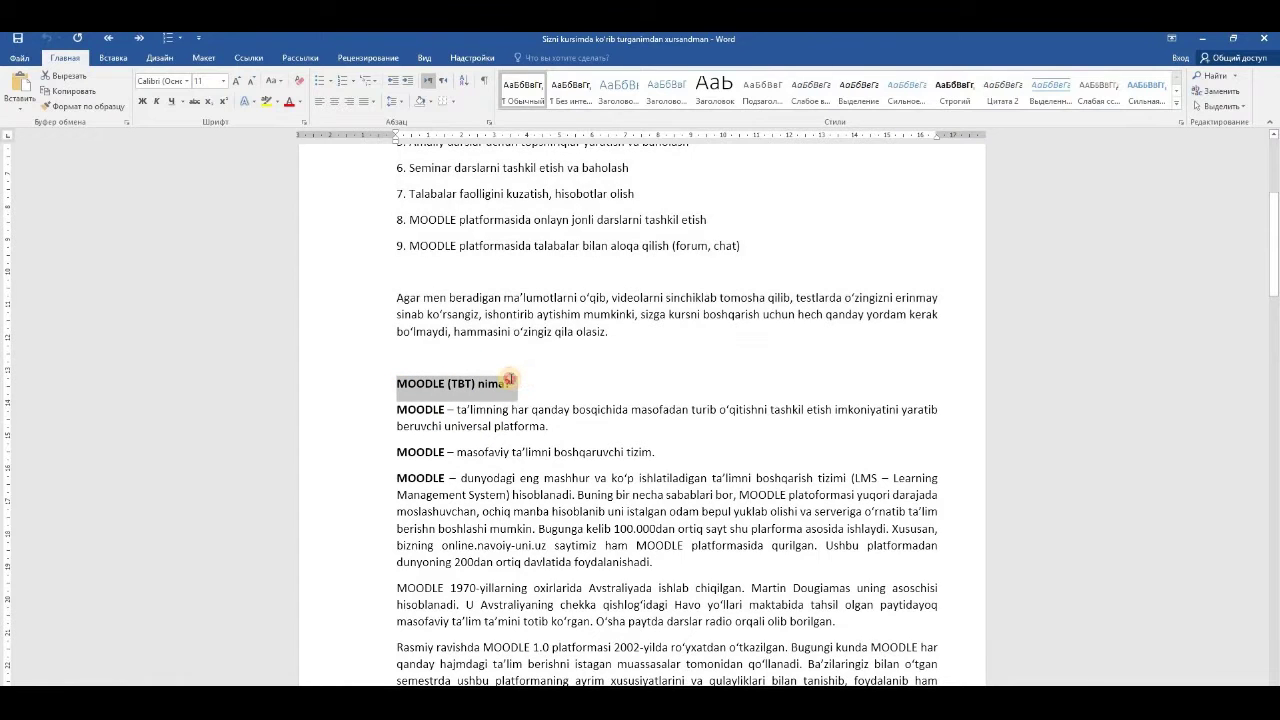
key("alt+Tab")
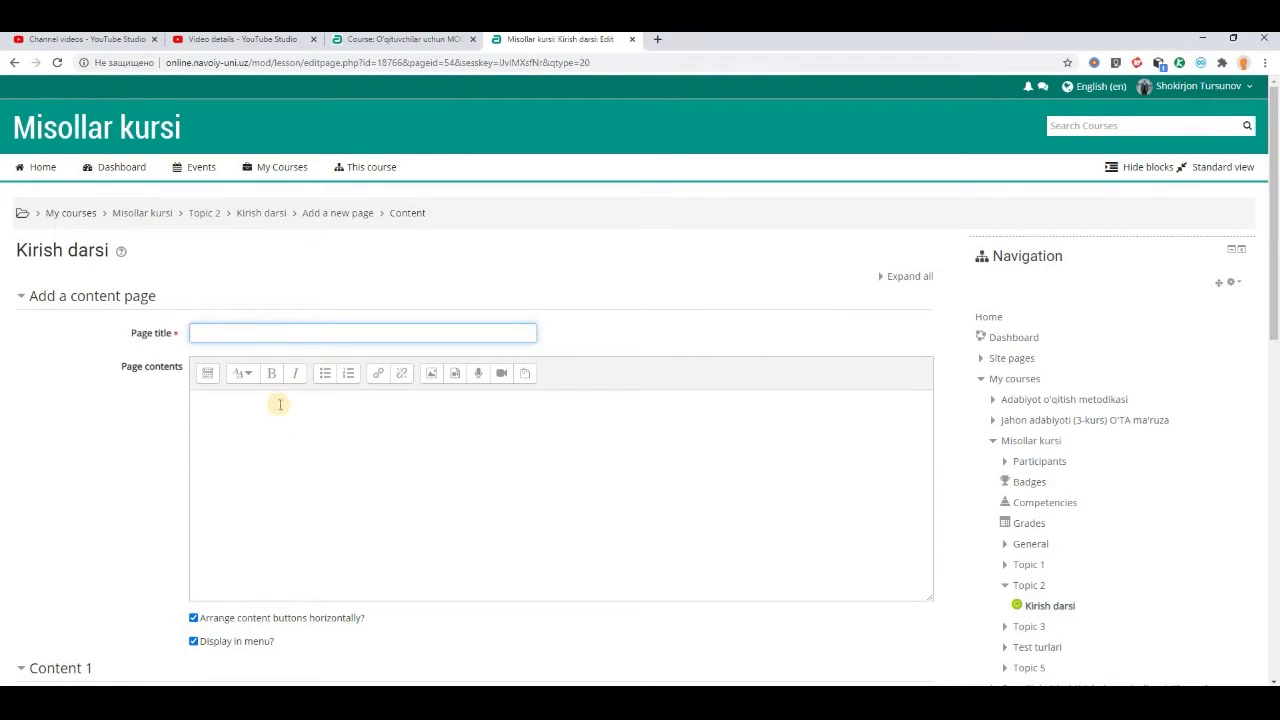
key("ctrl+v")
Copy the paragraphs under "MOODLE (TBT) nima?" in the Word document, through "xamir uchudan patir edi.", into the page contents in the browser.
left_click(370, 458)
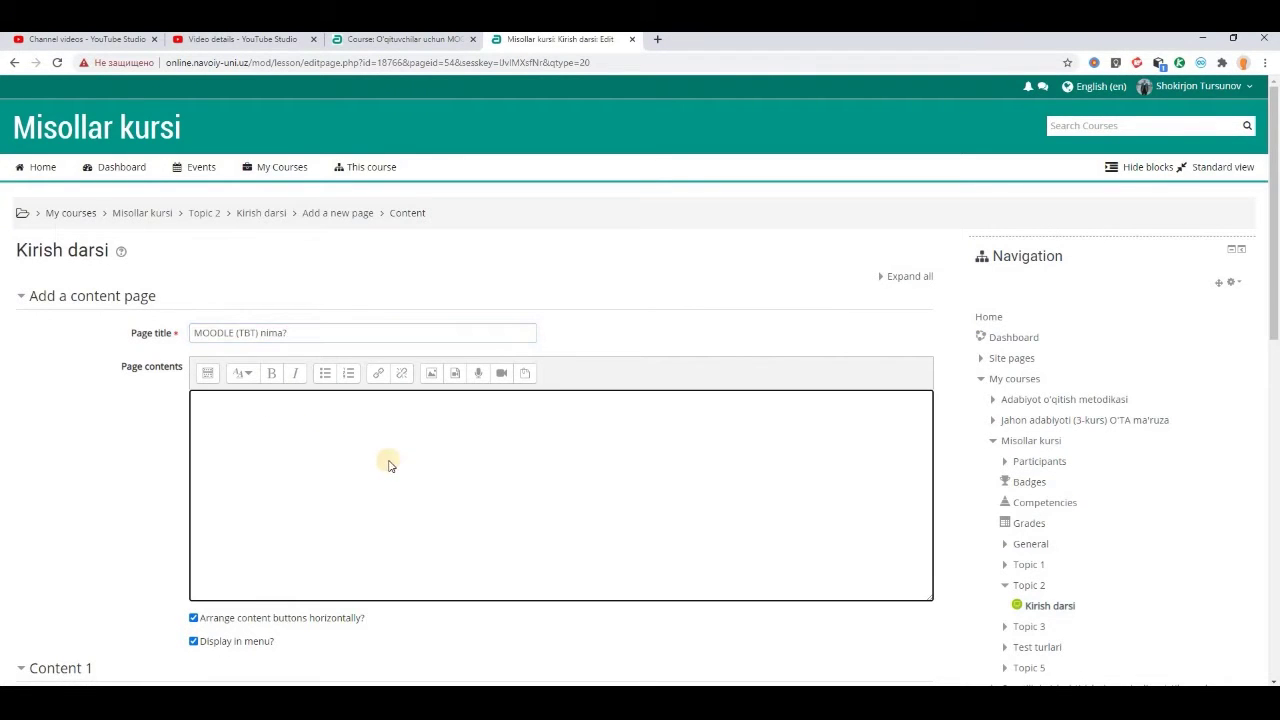
key("alt+Tab")
left_click(393, 410)
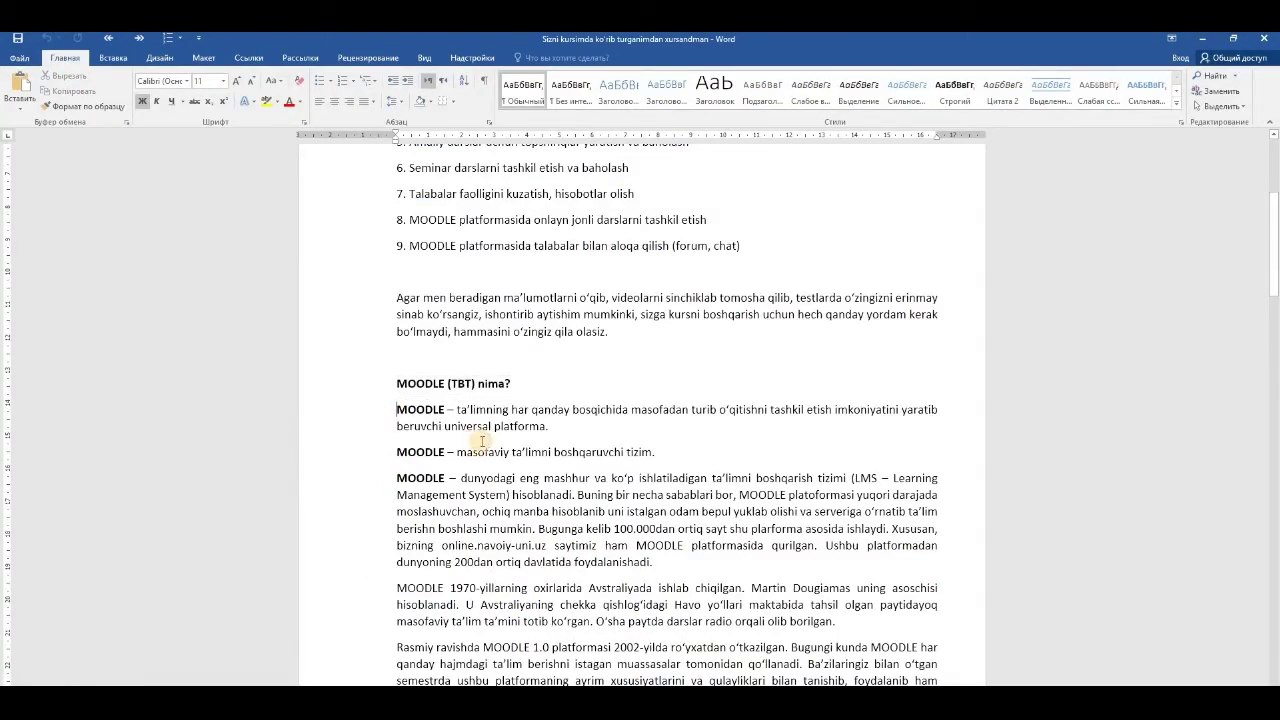
scroll(519, 451, "down", 12)
scroll(519, 451, "down", 20)
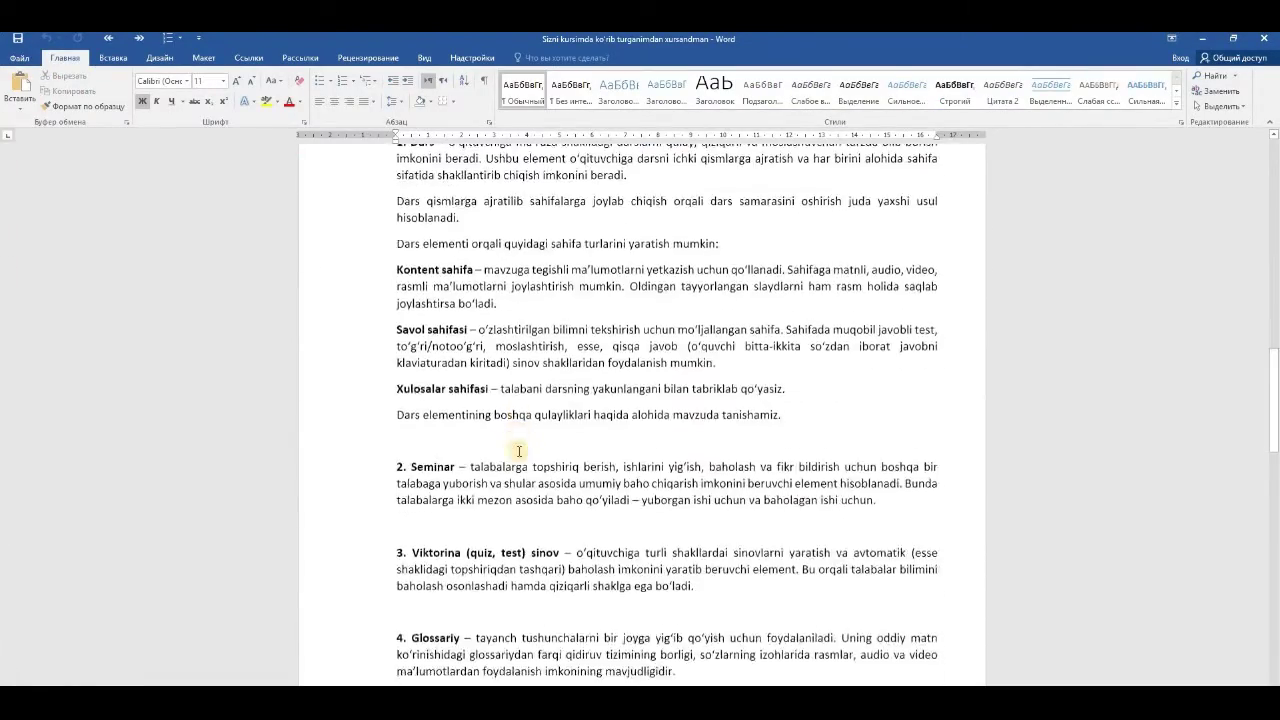
scroll(519, 452, "down", 10)
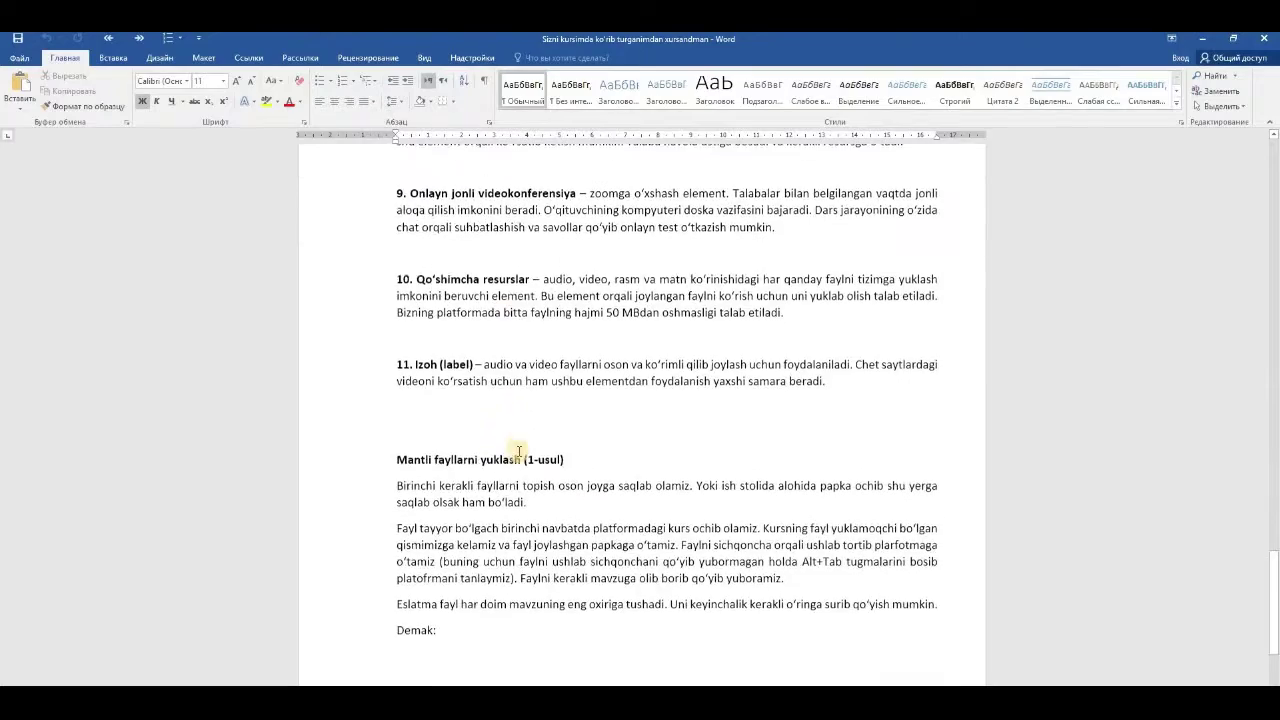
scroll(520, 456, "up", 10)
scroll(521, 460, "up", 20)
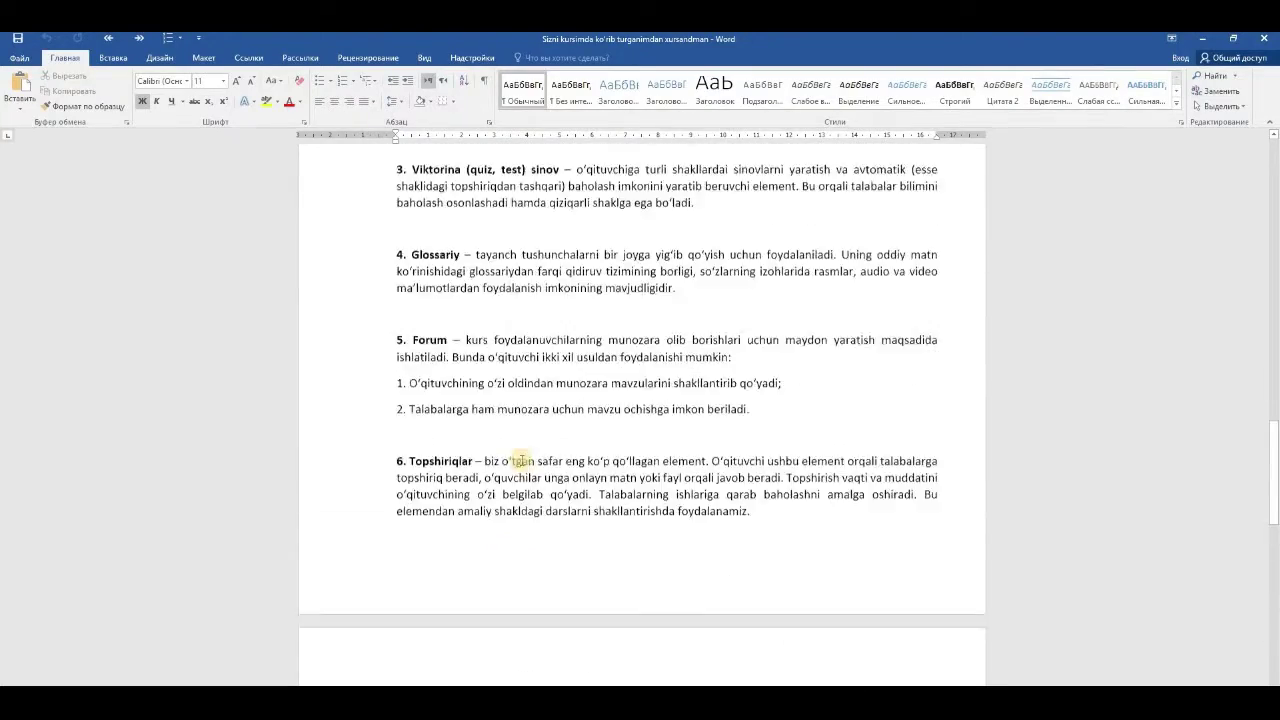
left_click(820, 353)
key("ctrl+shift+Up")
key("ctrl+shift+Up")
key("ctrl+shift+Up")
key("ctrl+shift+Up")
key("ctrl+shift+Up")
key("ctrl+shift+Up")
key("ctrl+shift+Up")
scroll(541, 421, "up", 2)
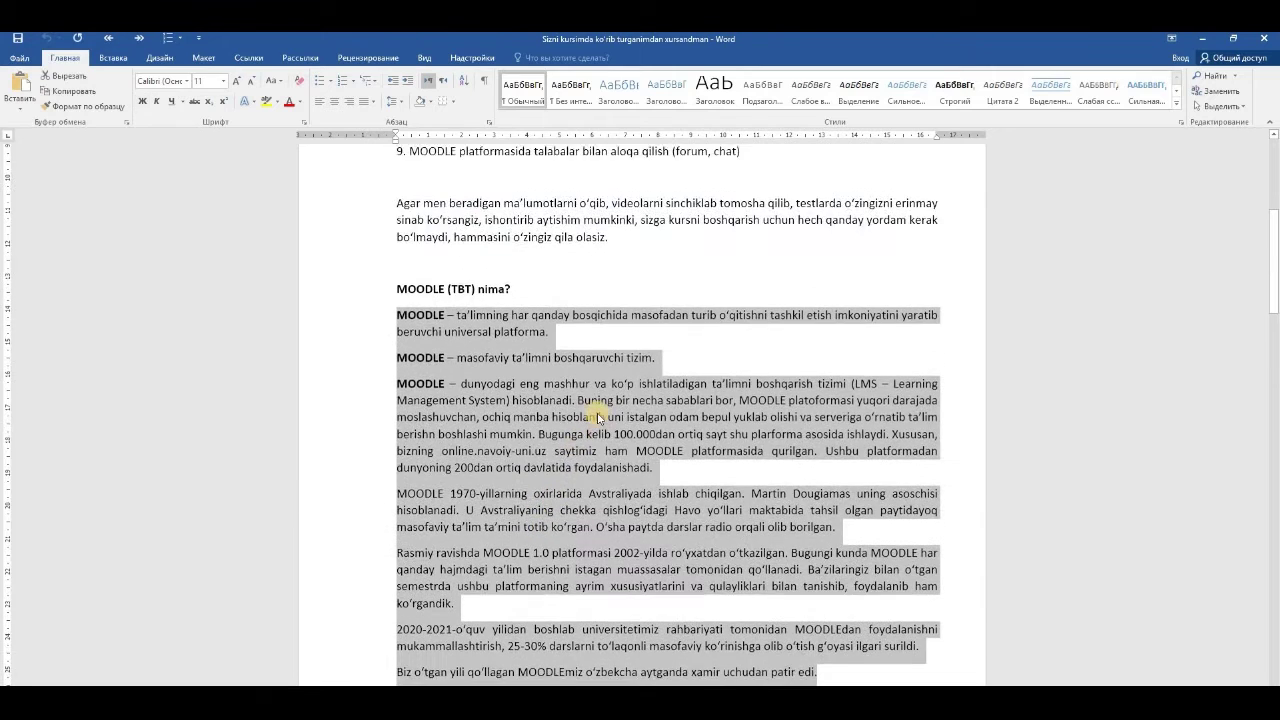
key("alt+Tab")
left_click(390, 480)
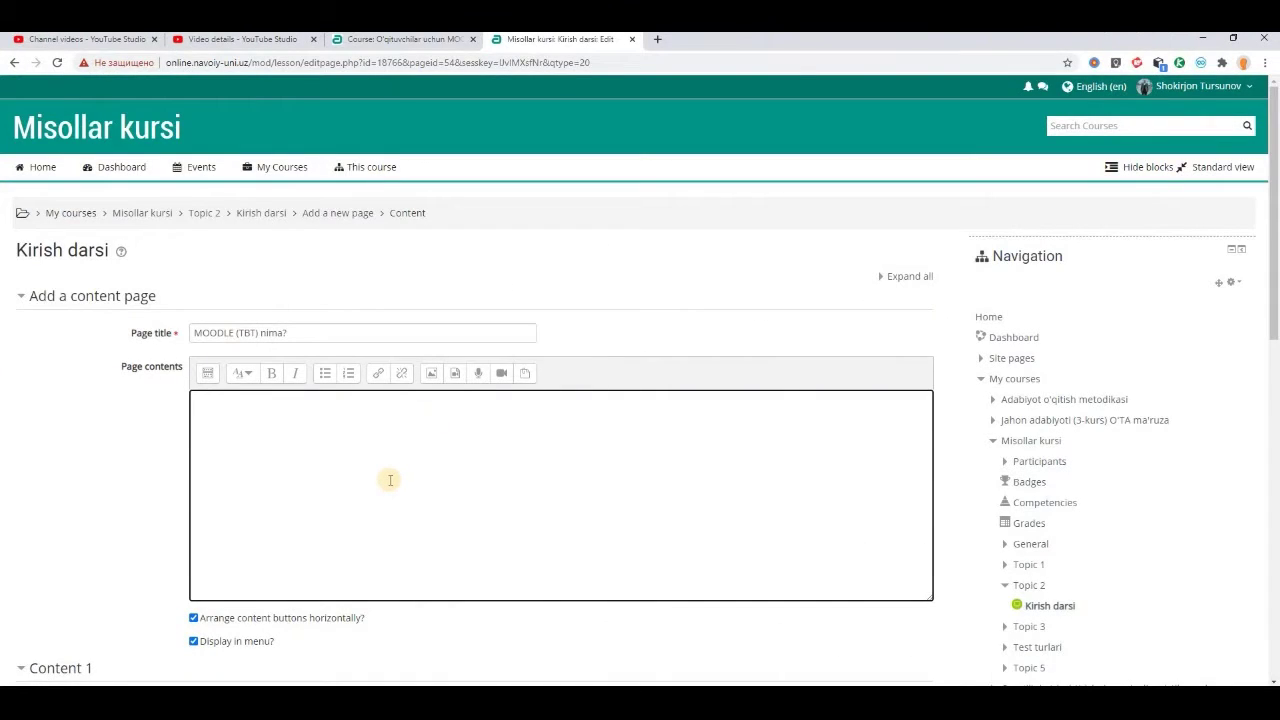
key("ctrl+v")
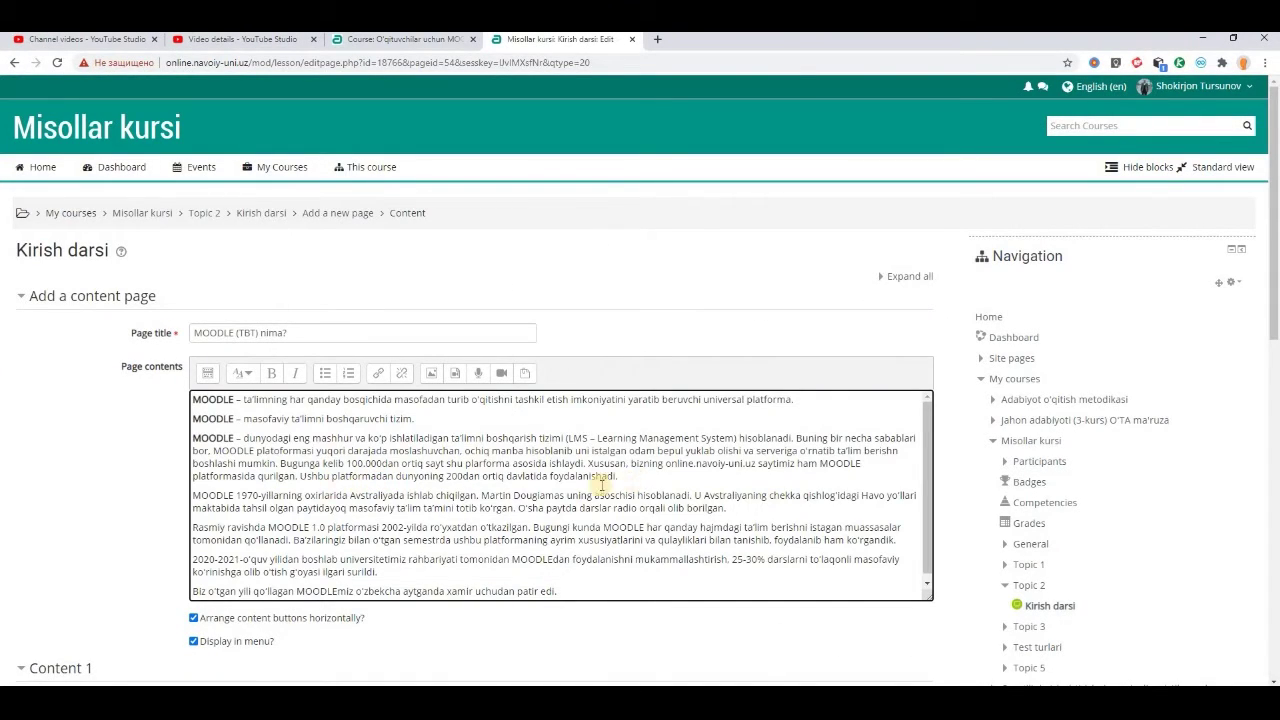
Set the Content 1 description to "Oldingi sahifa" and its jump to Previous page.
scroll(508, 497, "down", 4)
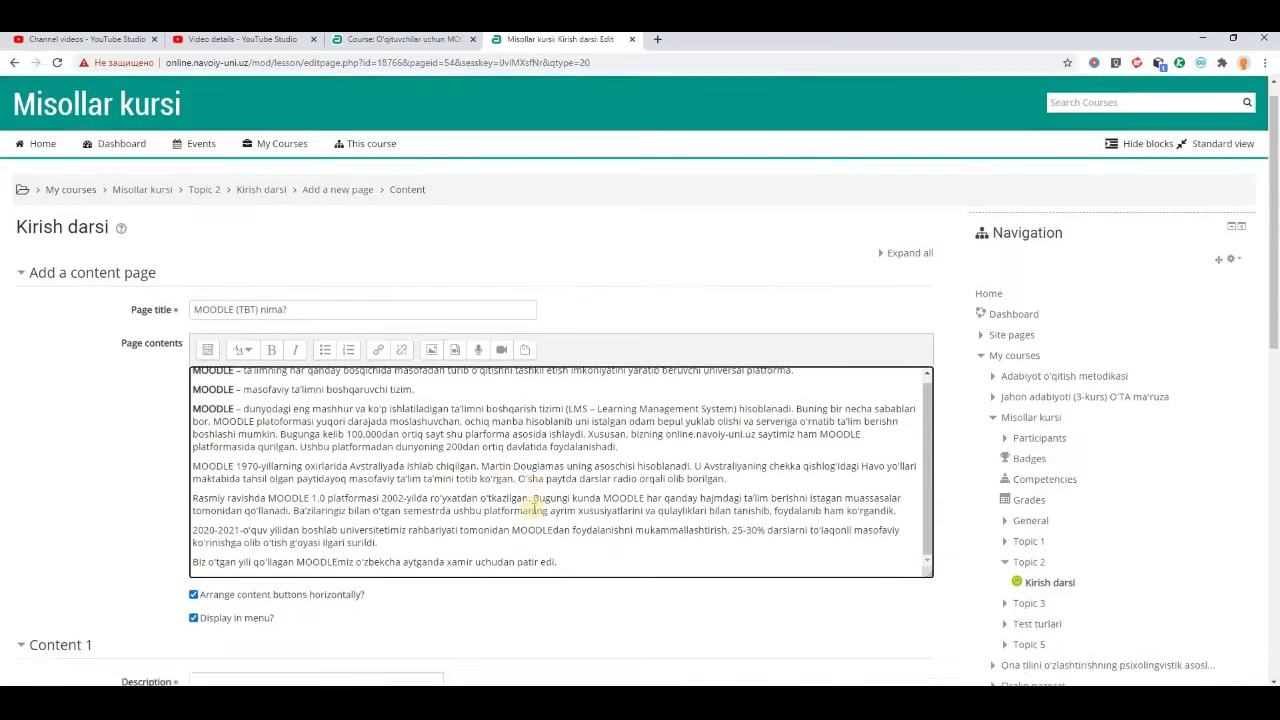
left_click(286, 343)
scroll(634, 531, "up", 2)
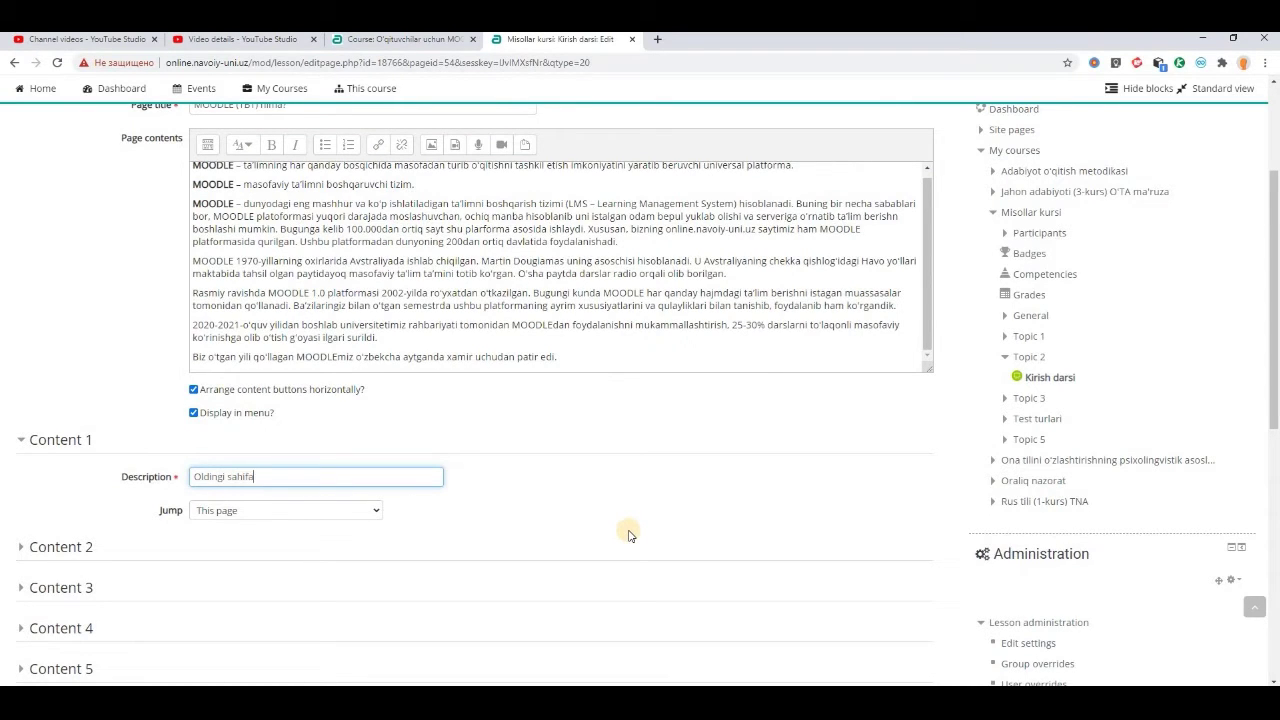
left_click(272, 514)
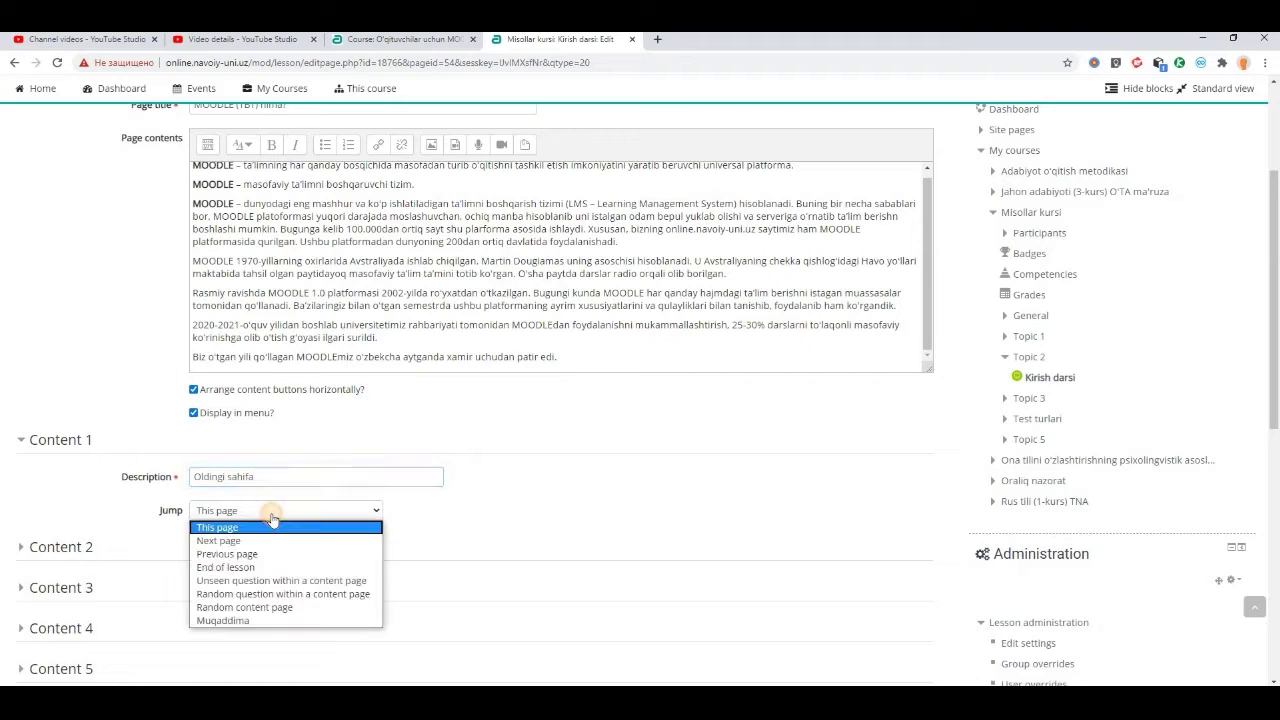
left_click(228, 555)
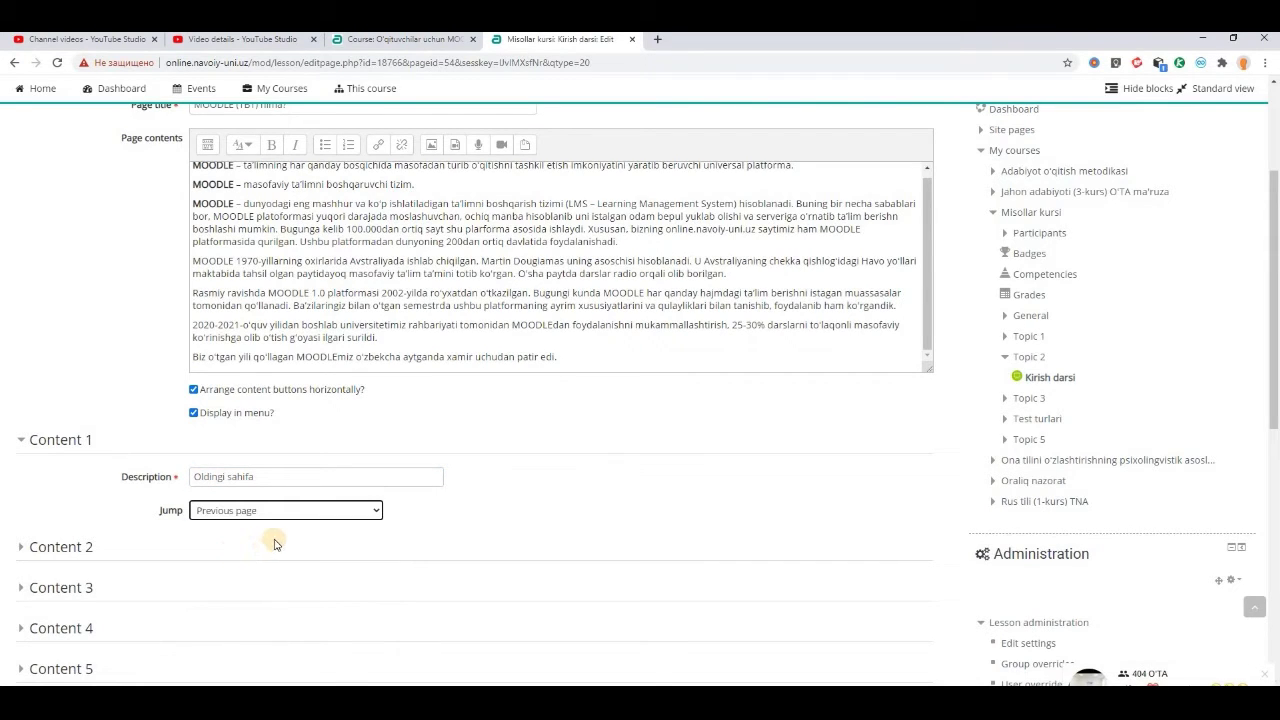
Dismiss the chat notification and quit Telegram running in the background.
scroll(276, 540, "down", 1)
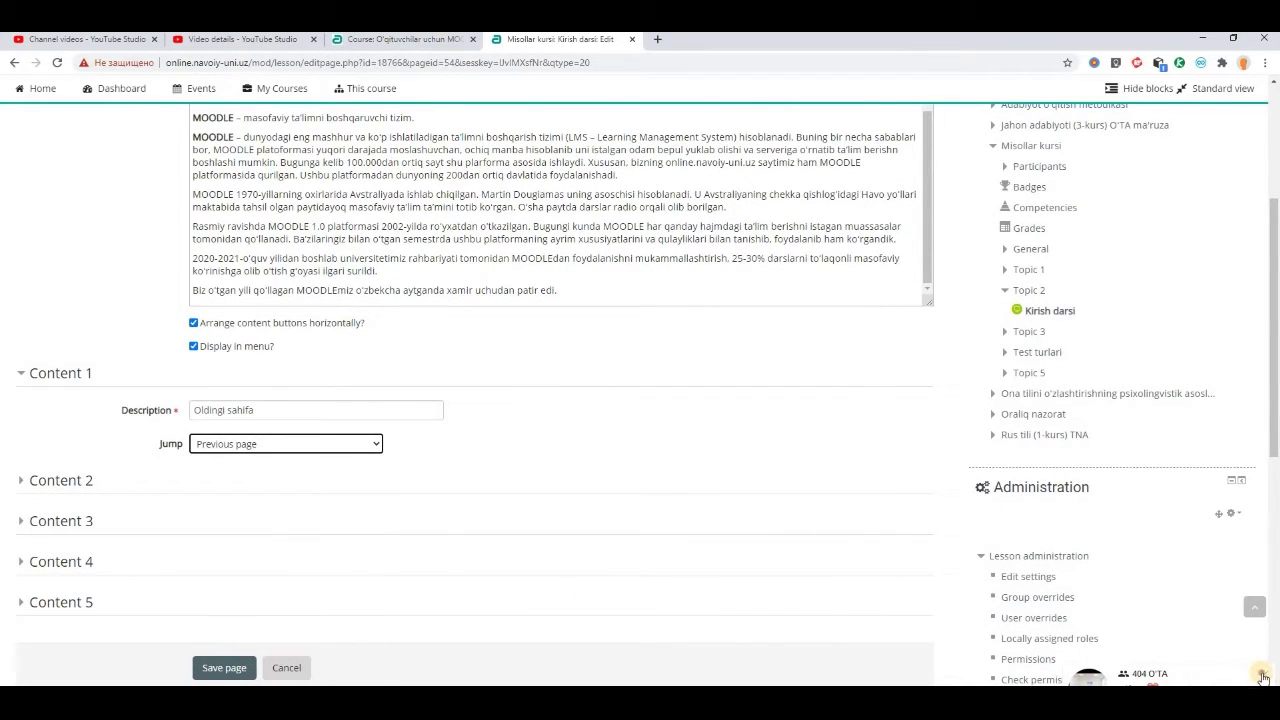
left_click(1104, 684)
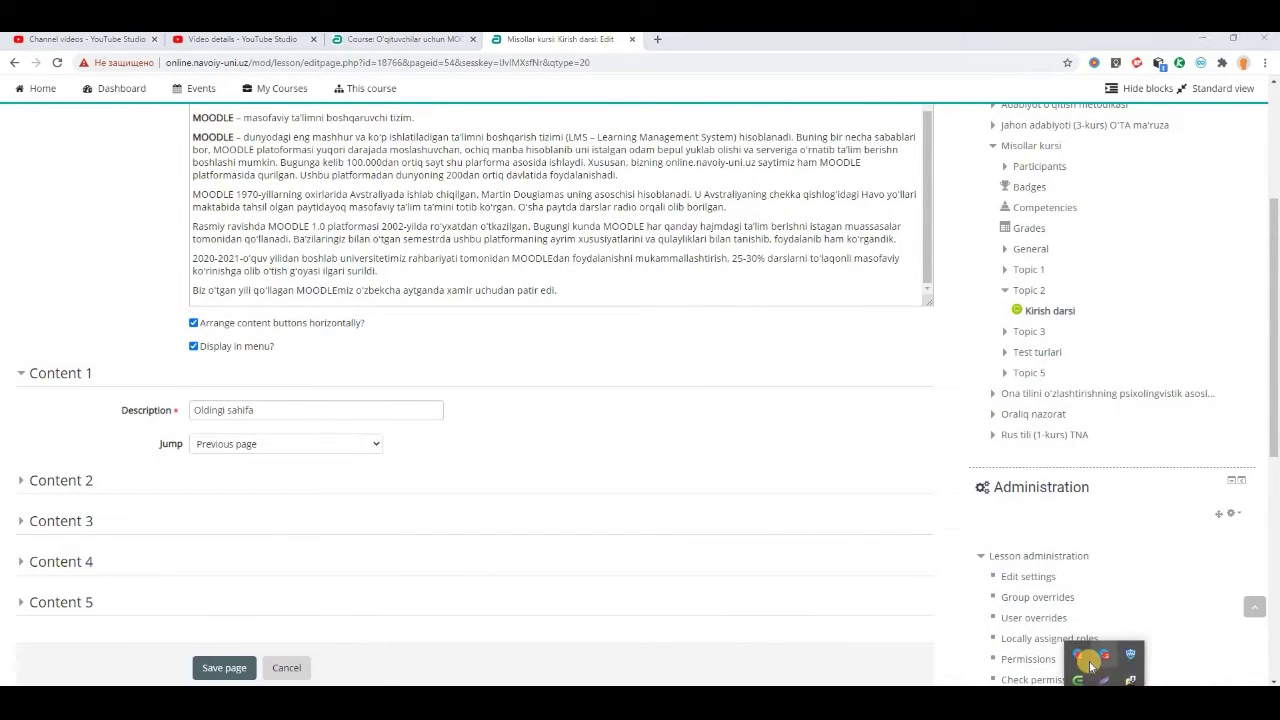
right_click(1080, 660)
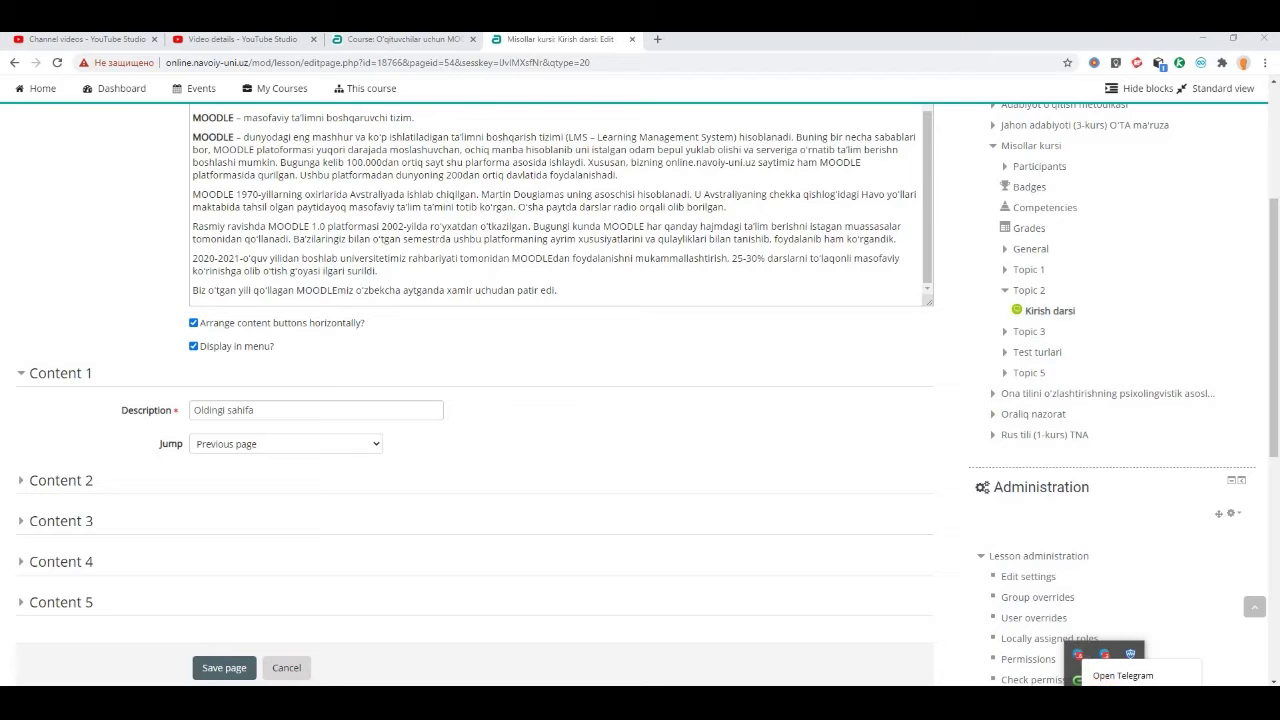
left_click(1100, 677)
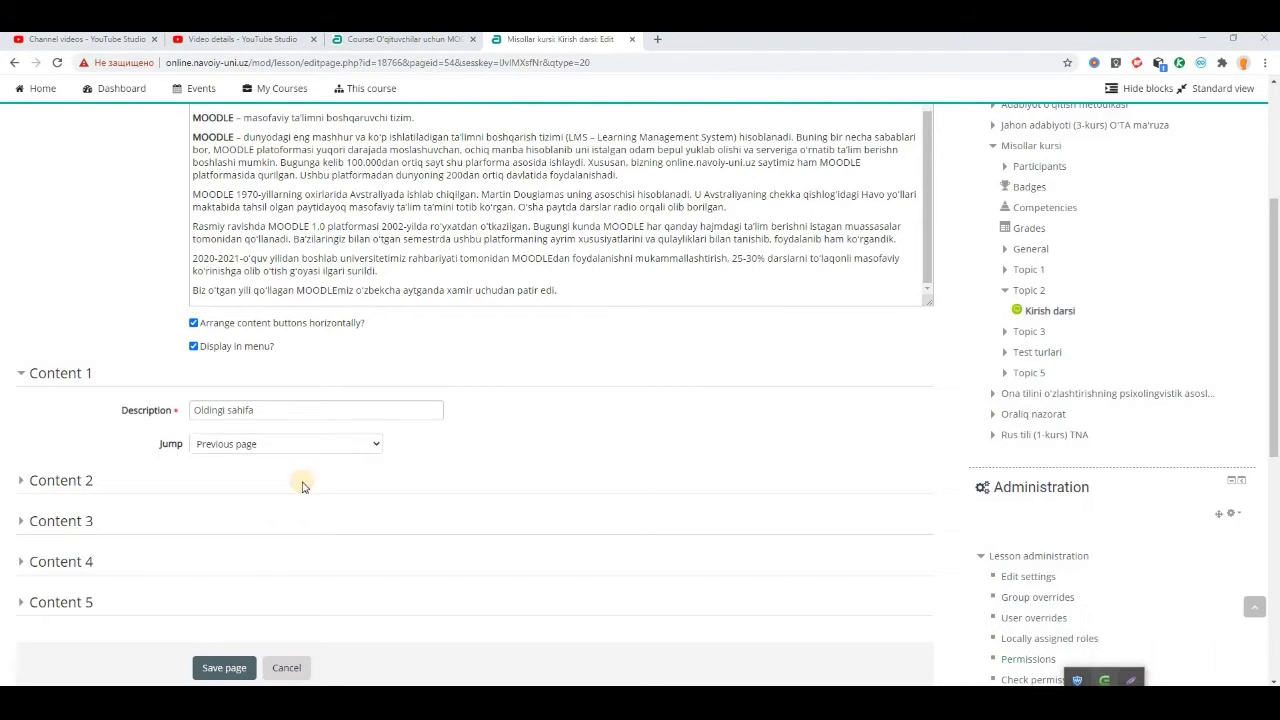
Expand Content 2, set its description to "Keyingi sahifa" with the Next page jump, and save the page.
left_click(24, 482)
left_click(240, 519)
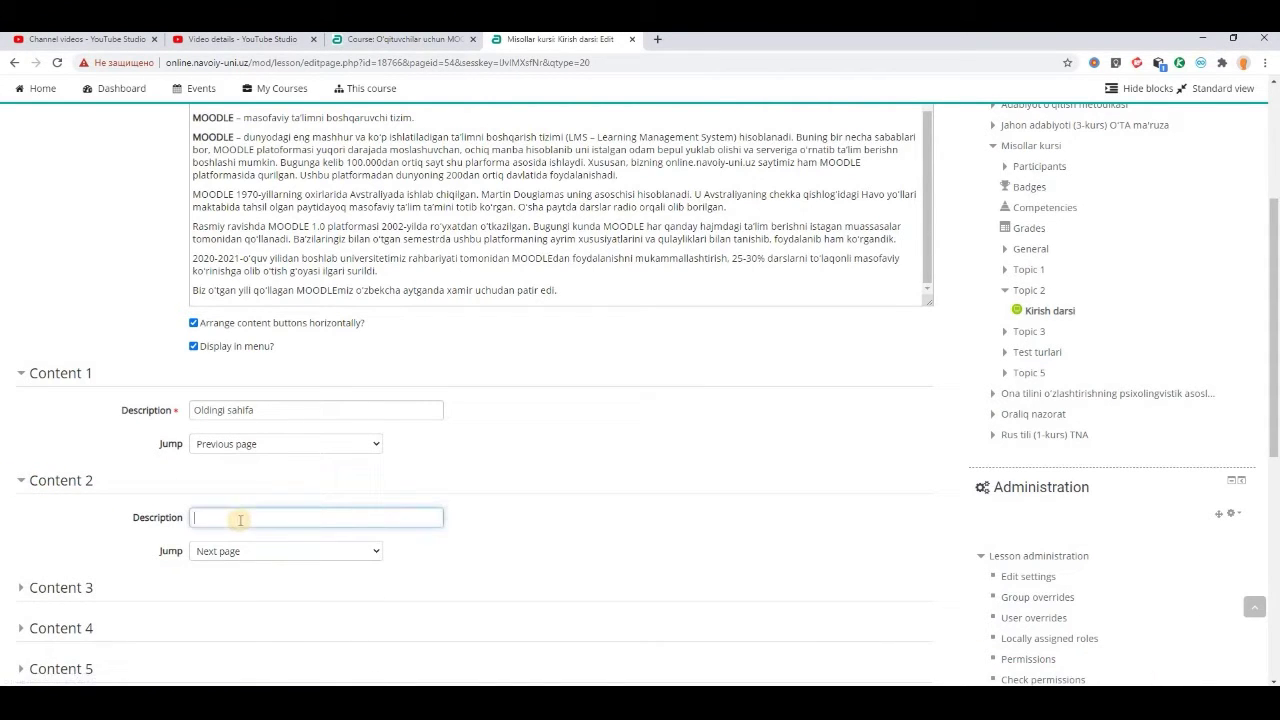
type("Keyingi sahifa")
scroll(491, 531, "down", 2)
left_click(210, 534)
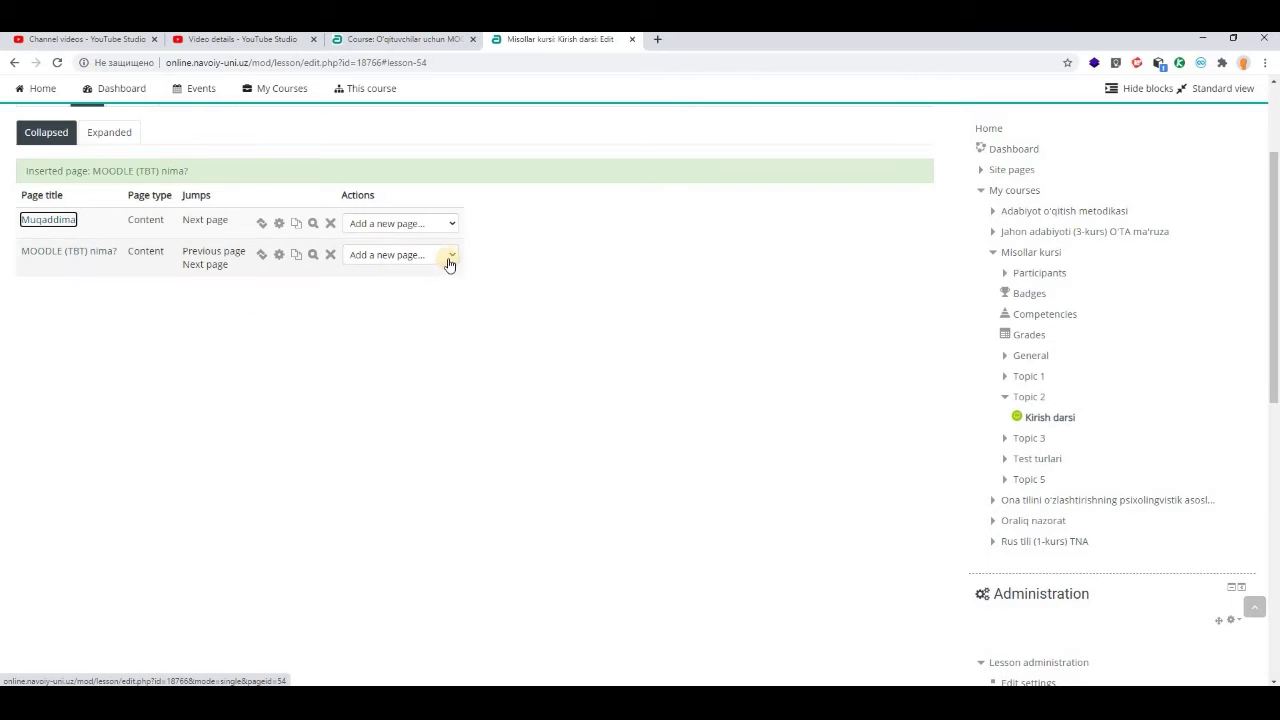
Add a Multichoice question page after "MOODLE (TBT) nima?" and title it "1-savol".
left_click(451, 258)
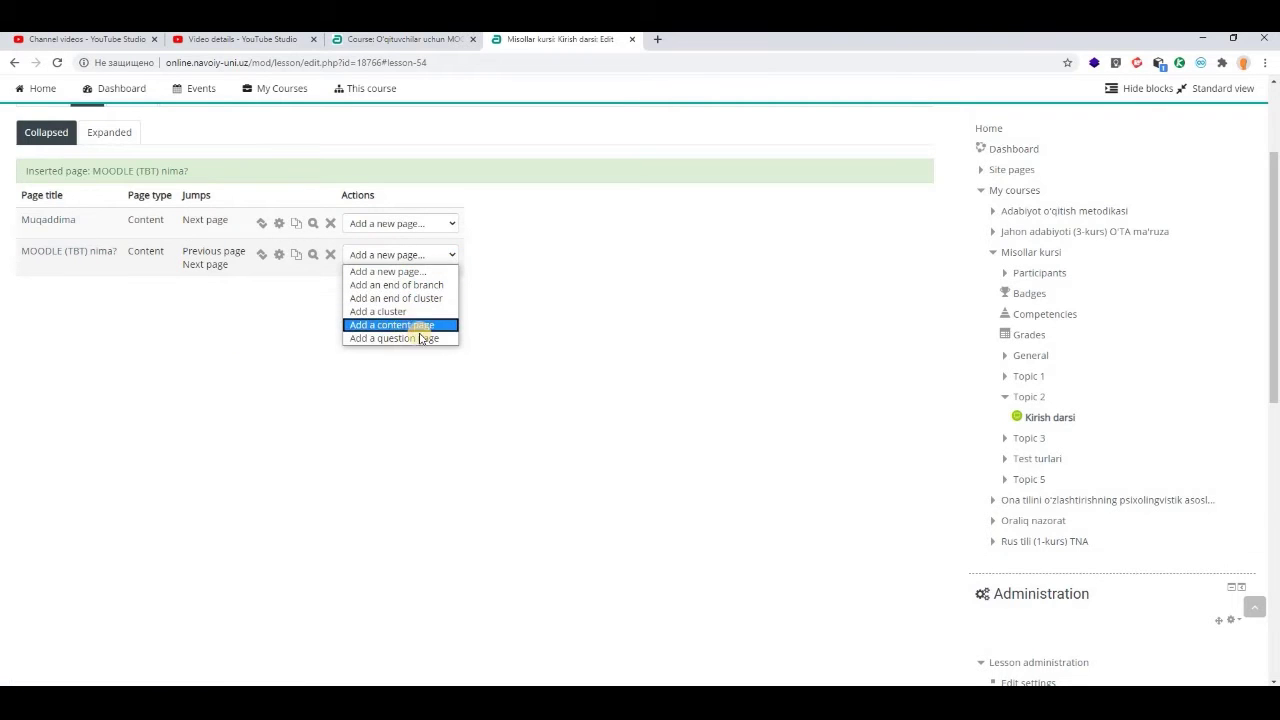
left_click(416, 340)
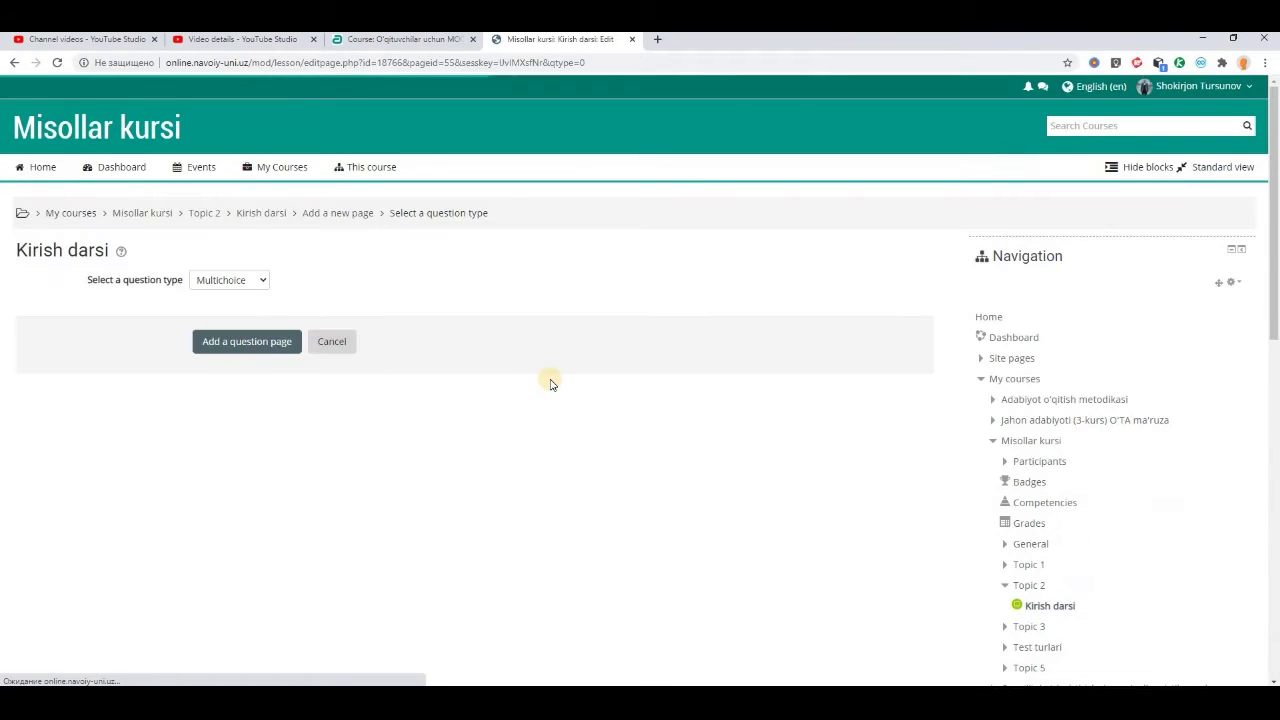
left_click(263, 282)
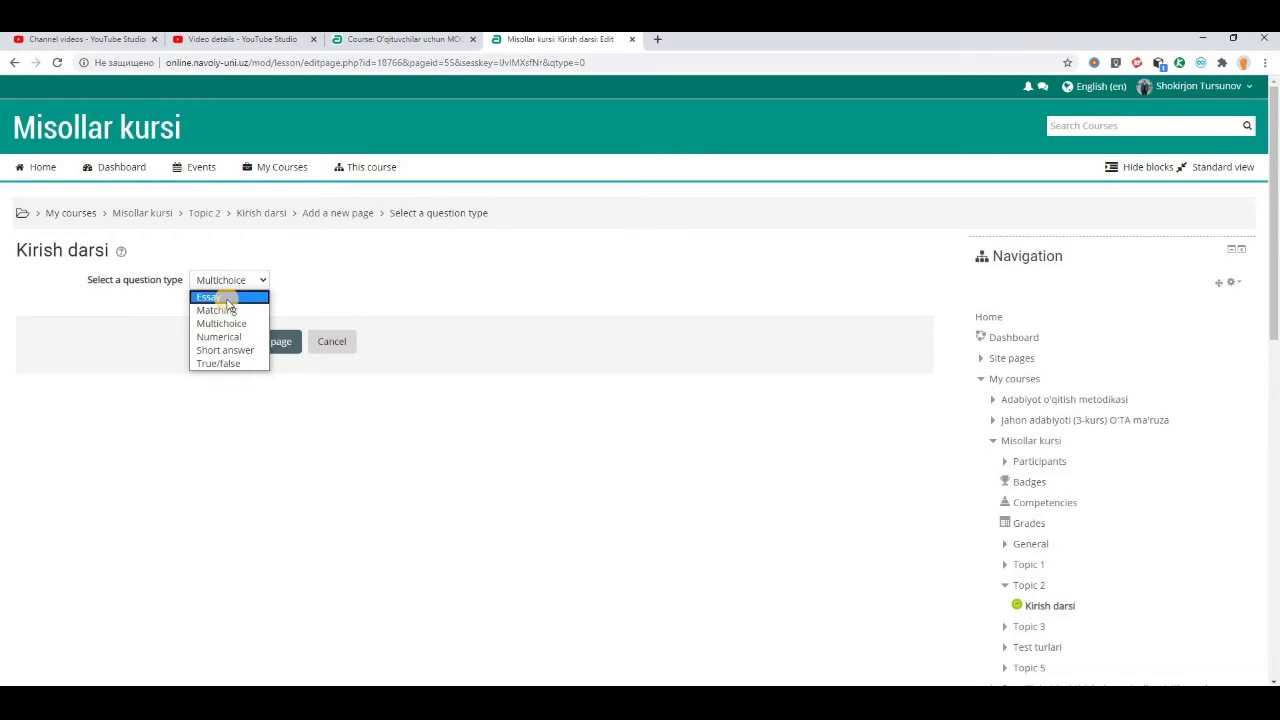
left_click(224, 323)
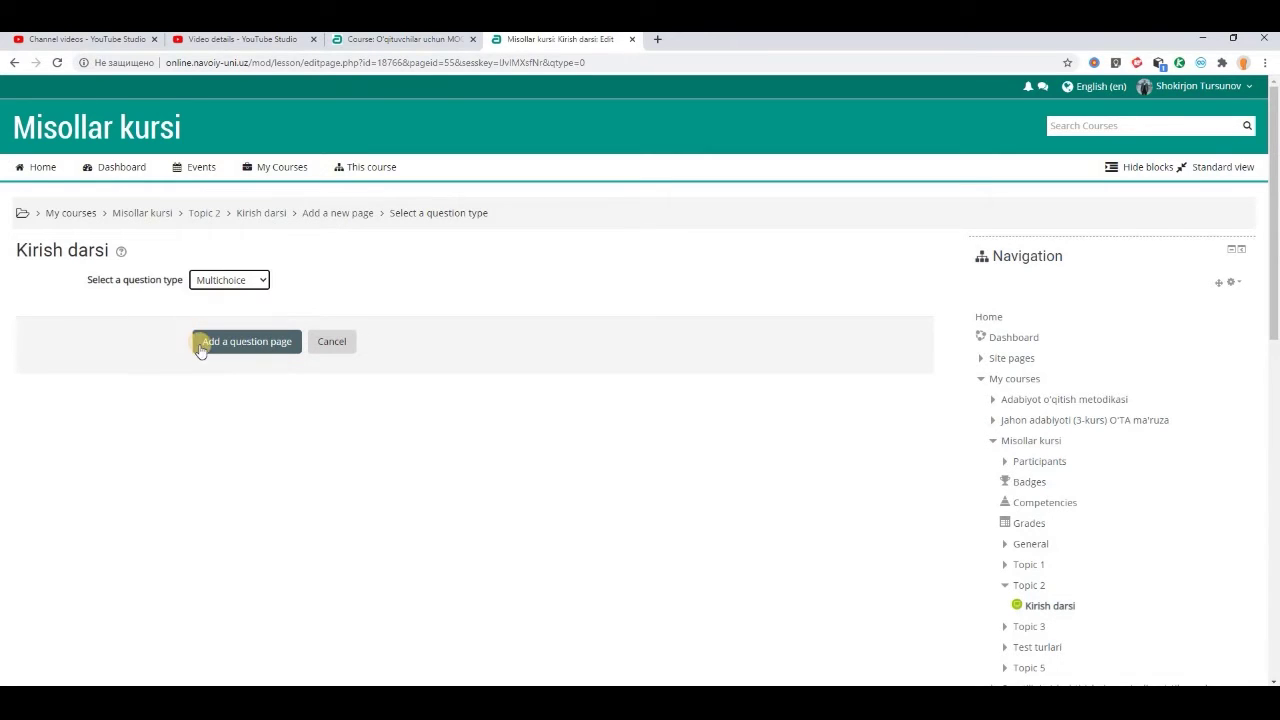
left_click(236, 341)
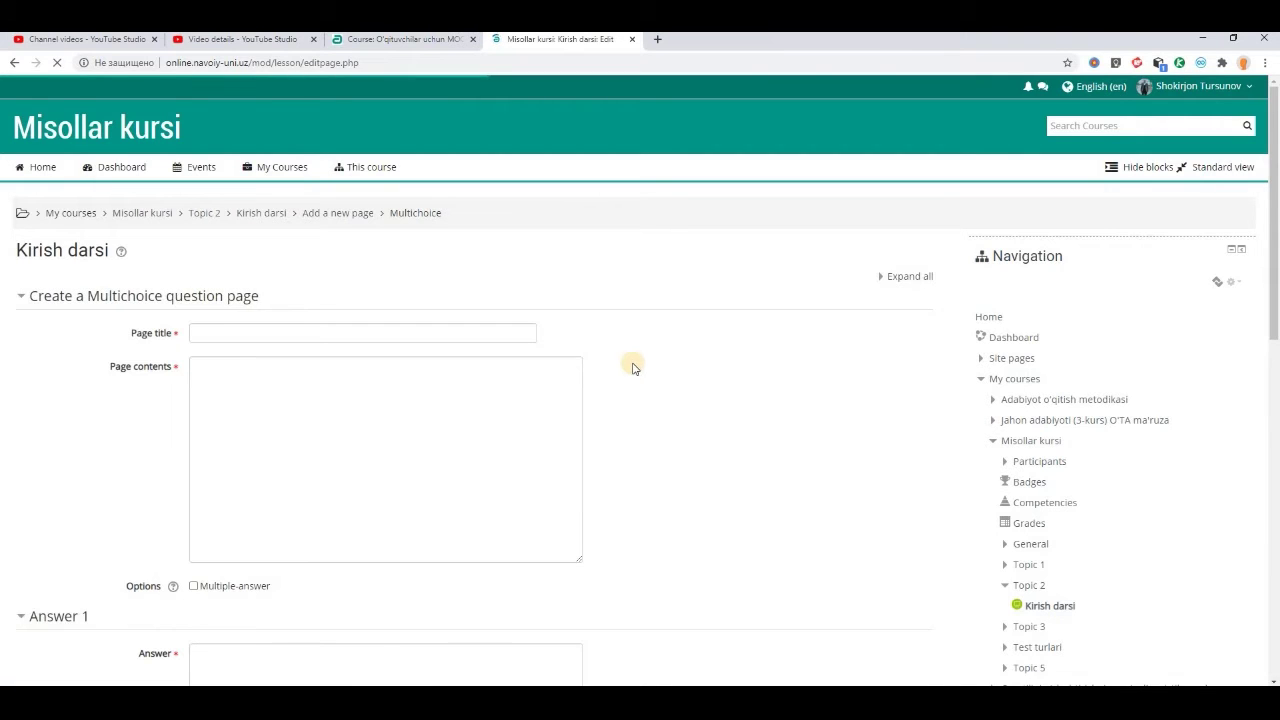
left_click(314, 332)
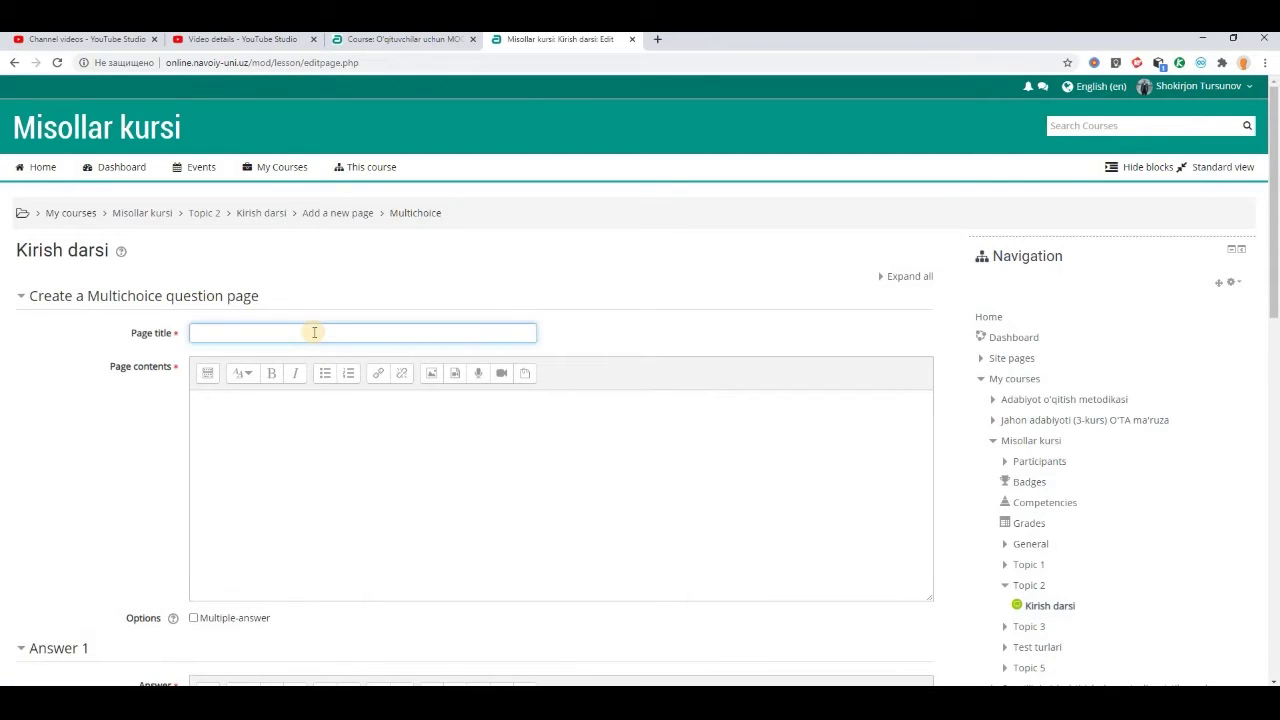
type("1-savol")
Review the MOODLE section in the Word document and enter "Moodle qaysi davlatda ishlab chiqarilgan?" as the question page contents in the browser.
left_click(311, 452)
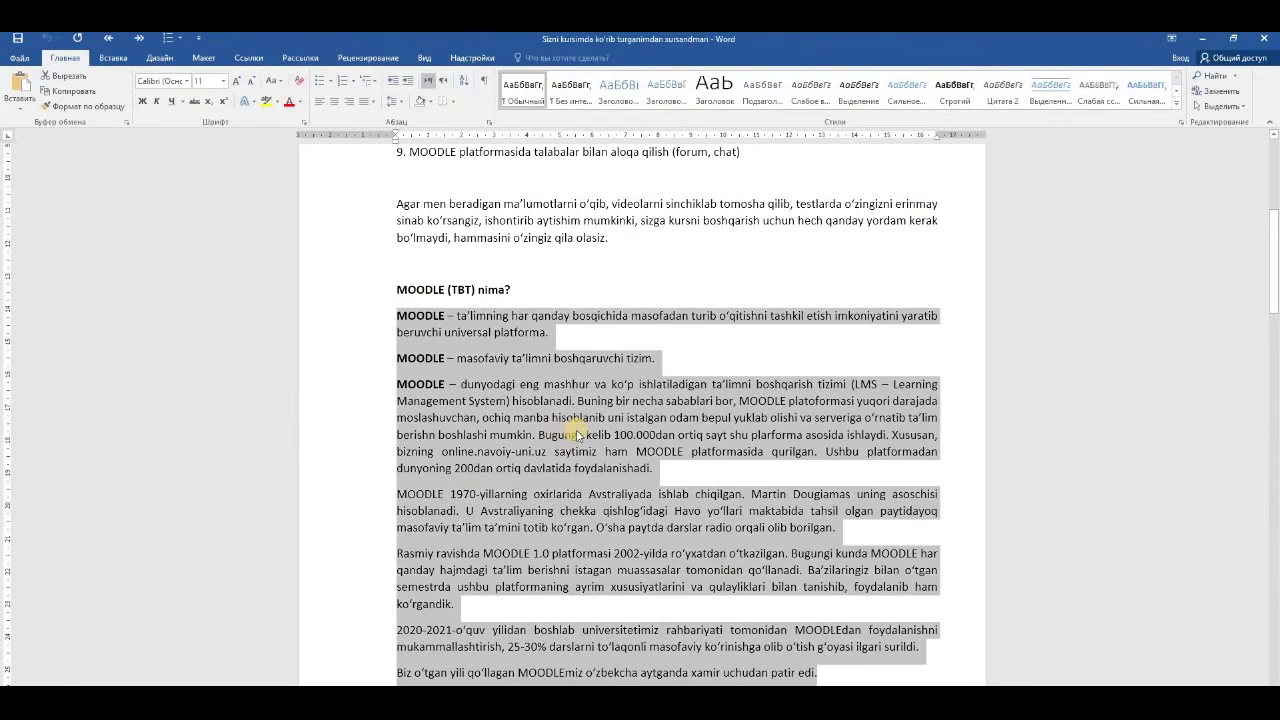
left_click(520, 400)
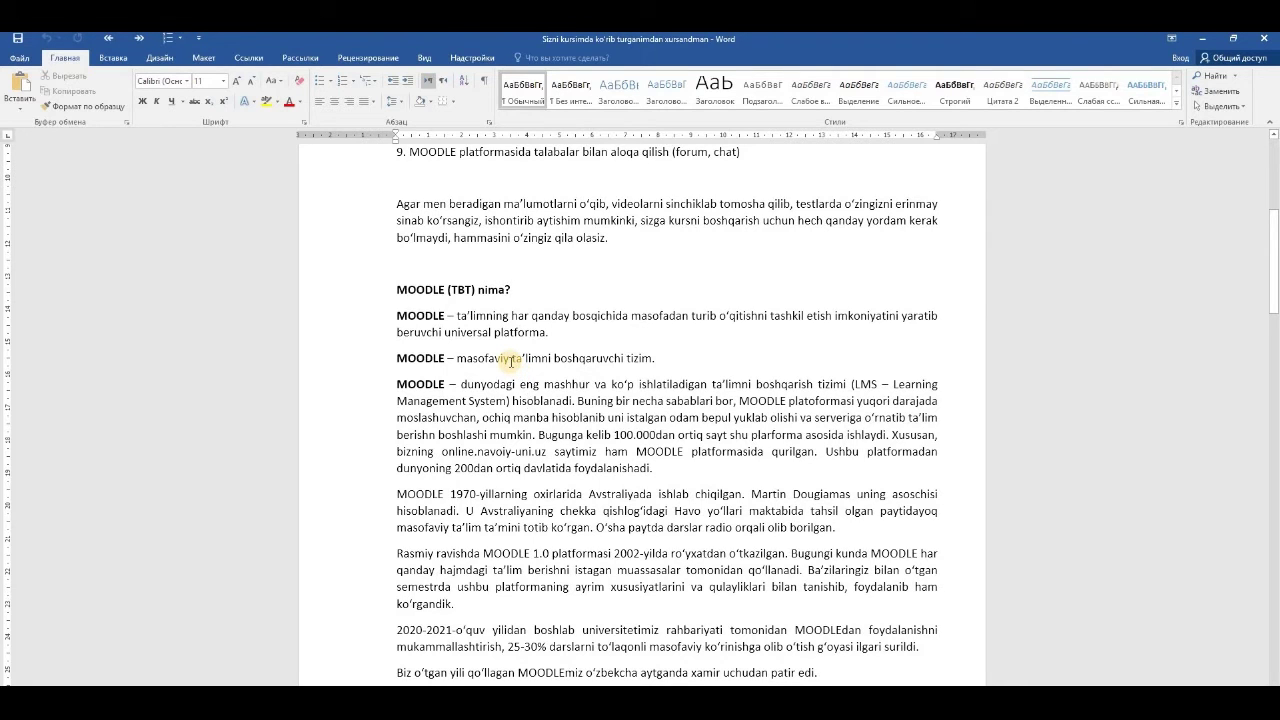
scroll(511, 361, "down", 2)
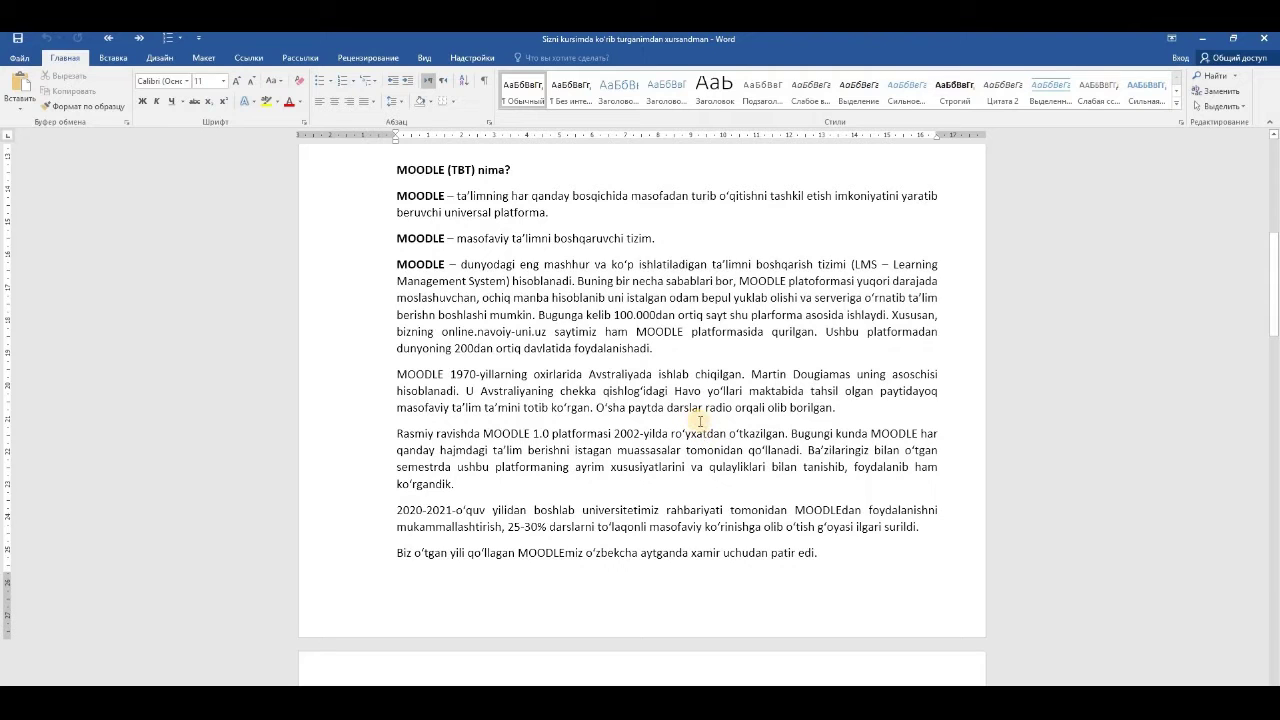
scroll(700, 421, "down", 2)
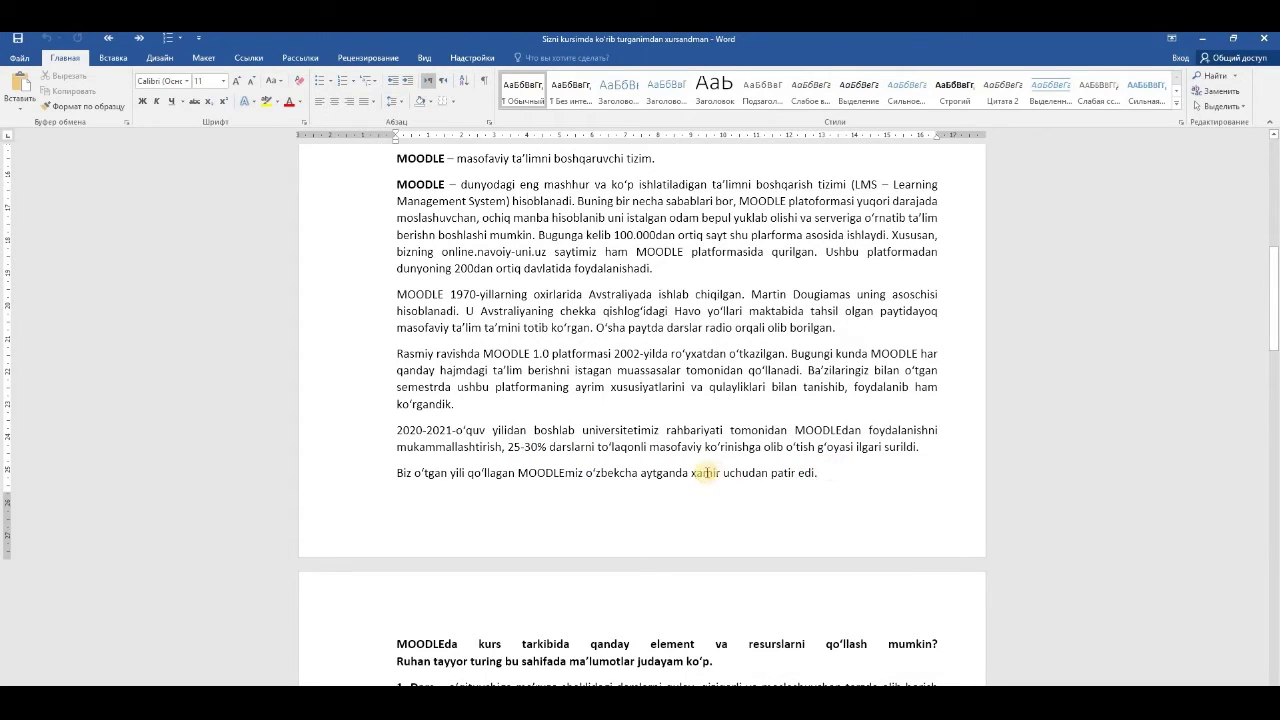
scroll(600, 455, "up", 2)
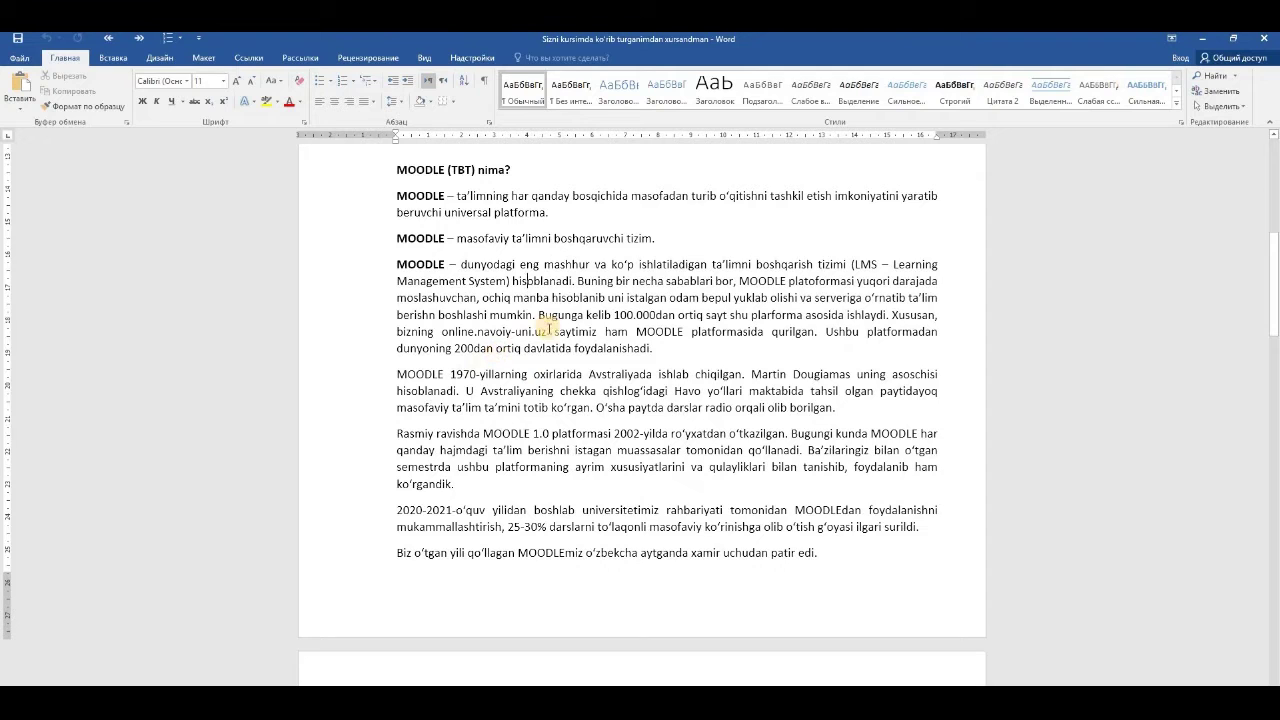
key("alt+Tab")
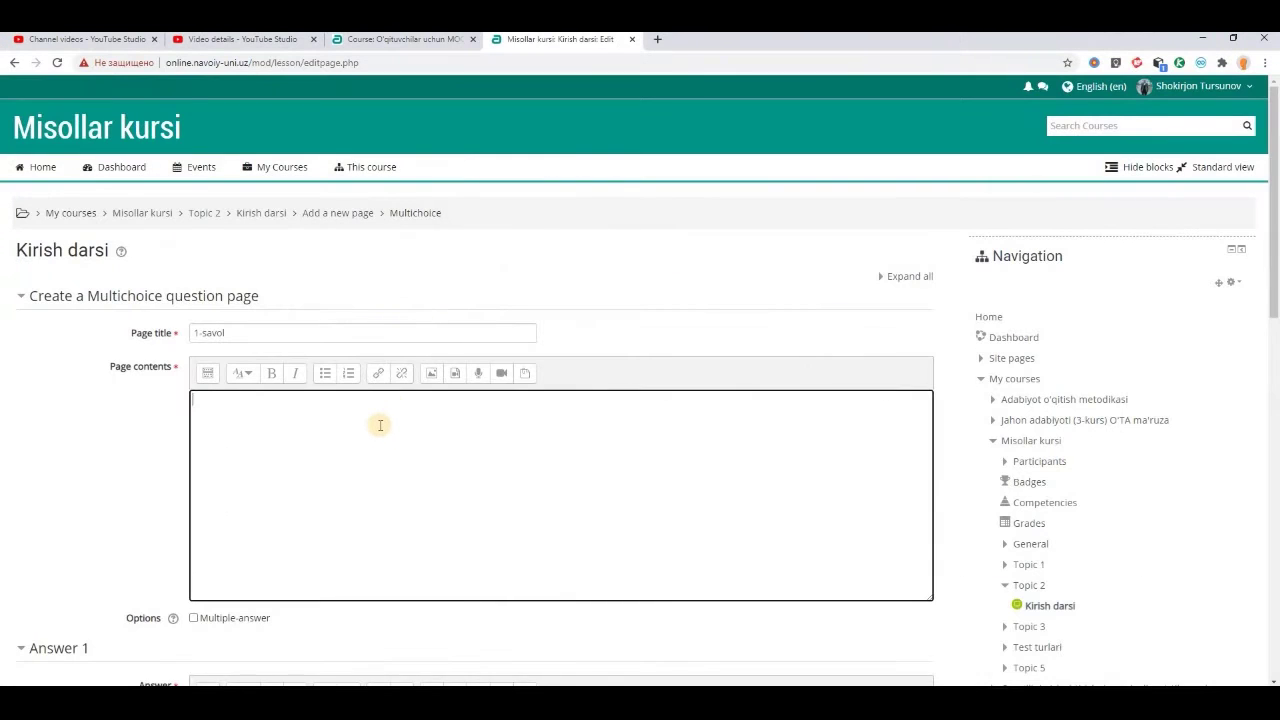
type("Moodle qaysi davlatda ishlab chiqarilgan?")
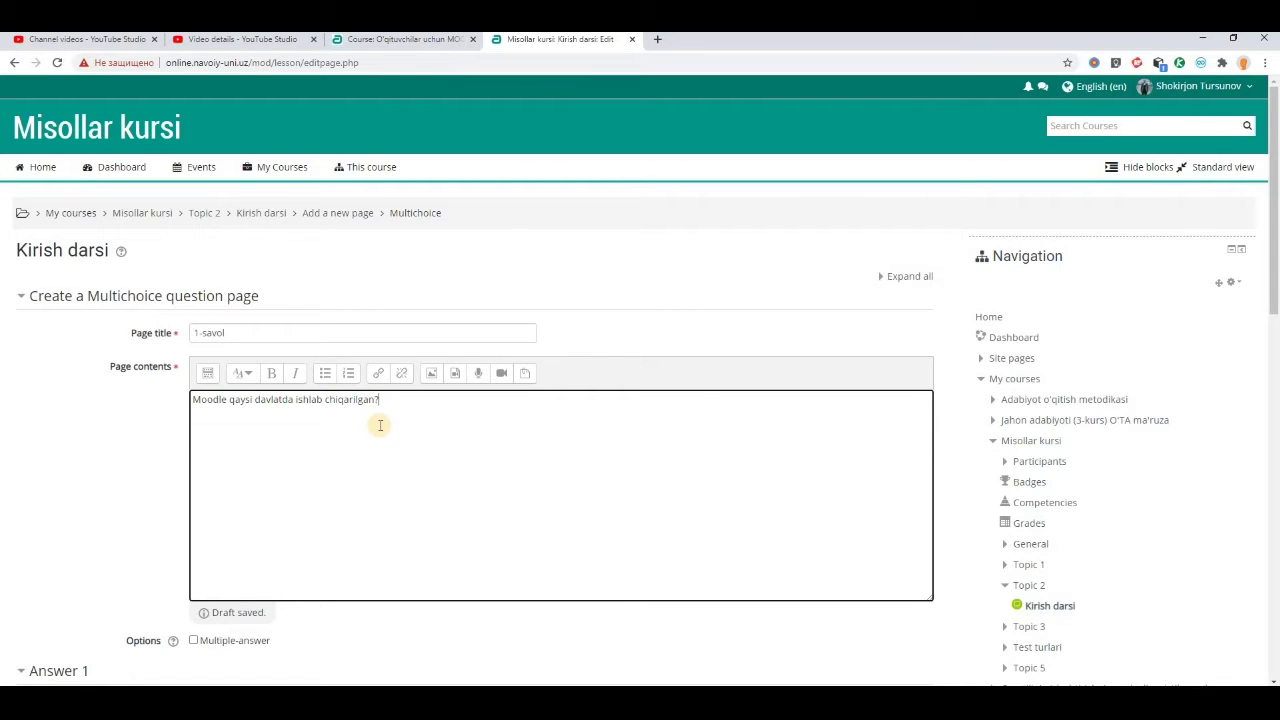
Enter "Avstraliya" as Answer 1 and "Yangi Zelandiya" as Answer 2 of the multichoice question.
scroll(409, 428, "down", 4)
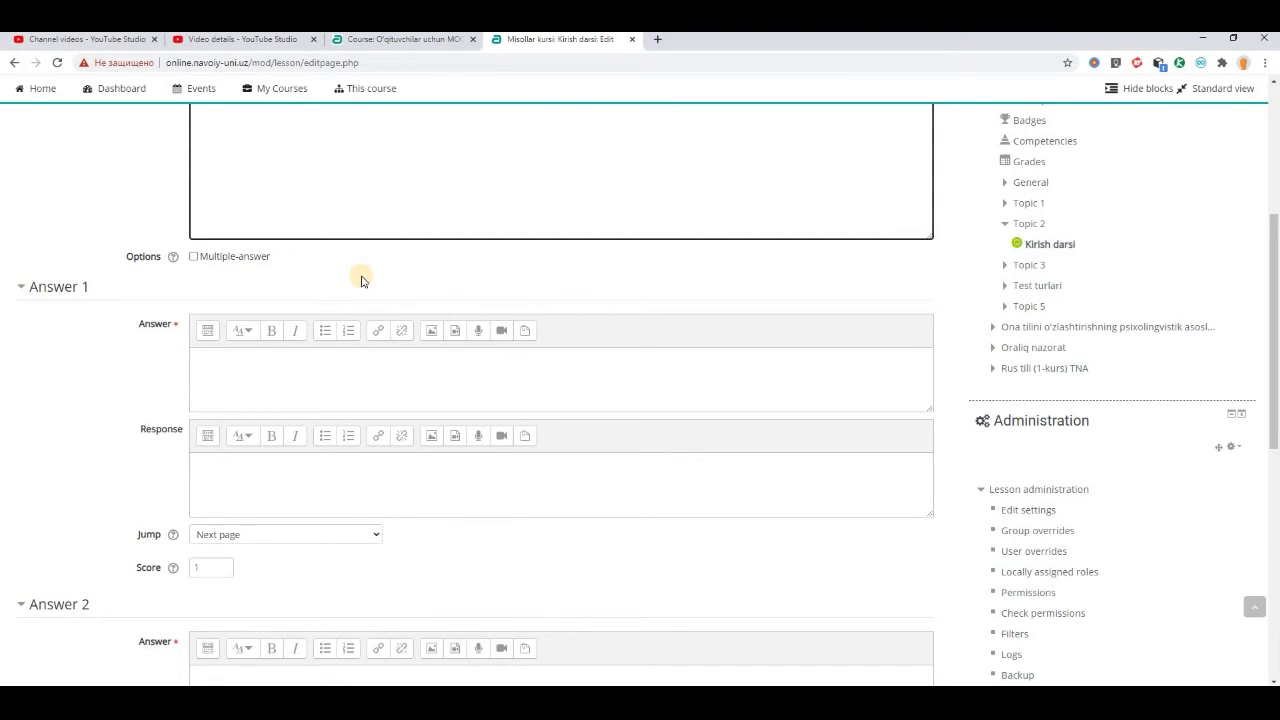
scroll(490, 335, "down", 1)
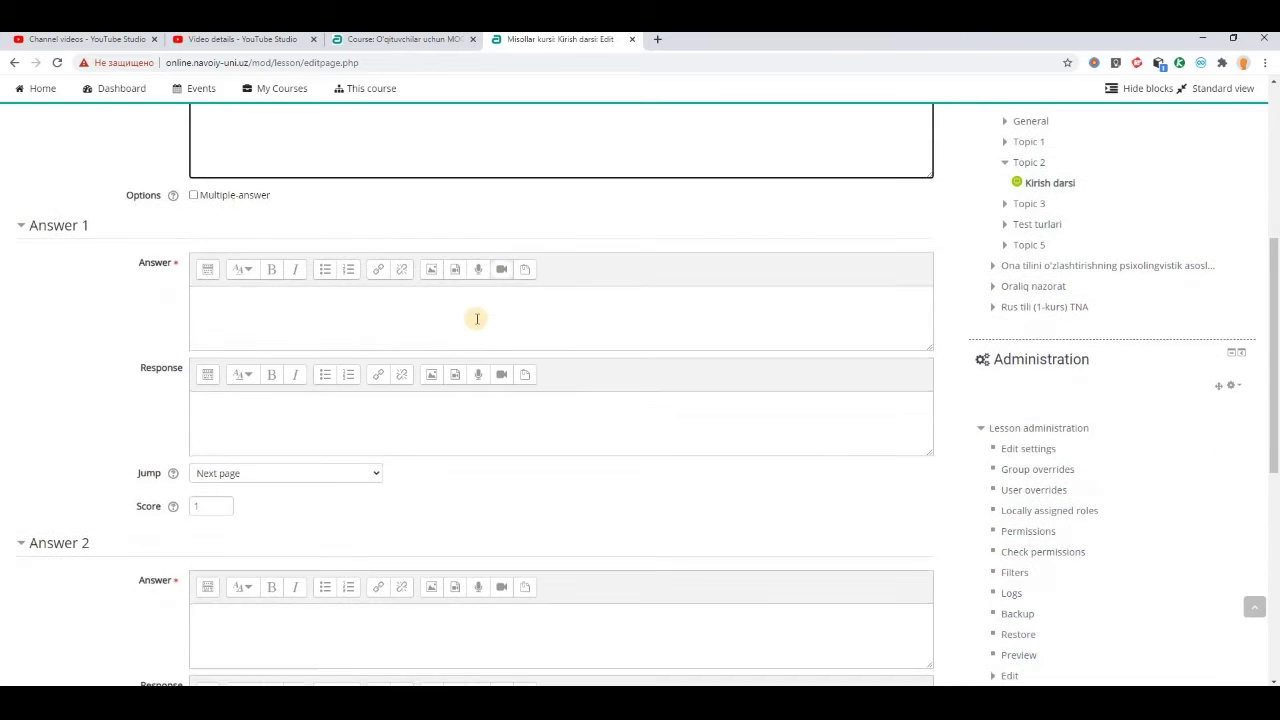
left_click(471, 316)
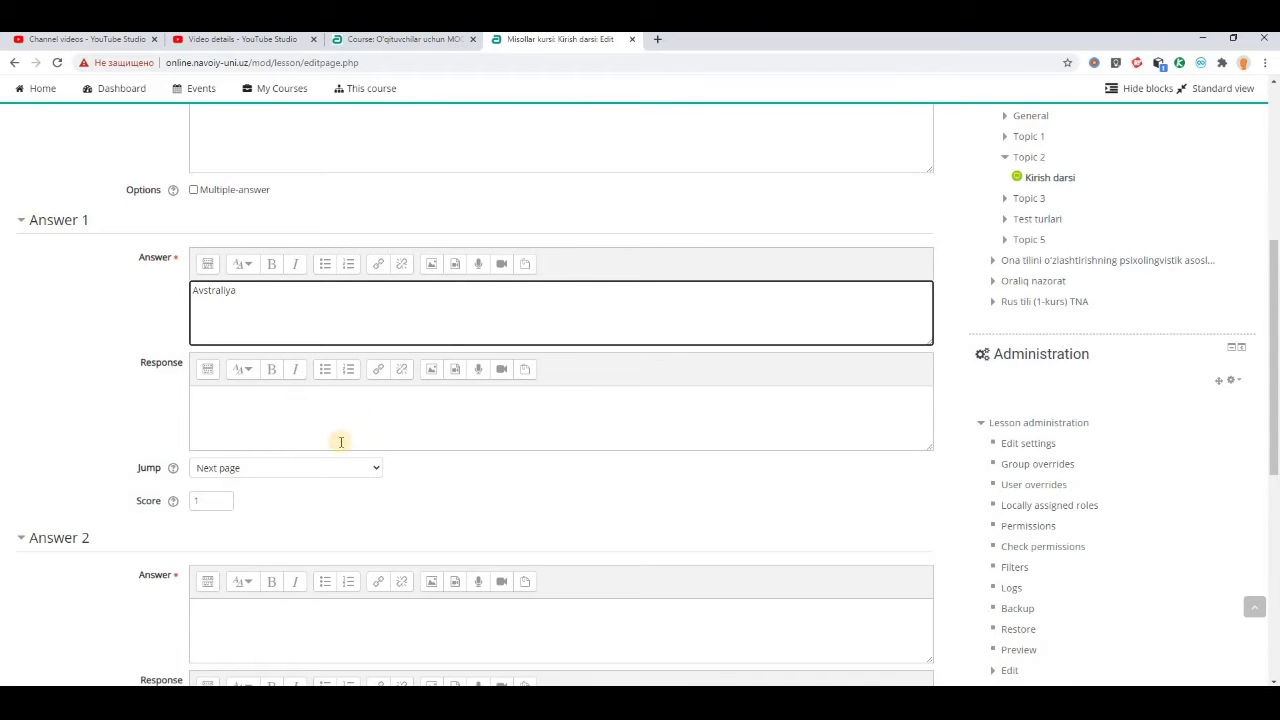
scroll(451, 466, "down", 2)
scroll(451, 449, "down", 1)
left_click(566, 405)
type("Yangi Zelandiya")
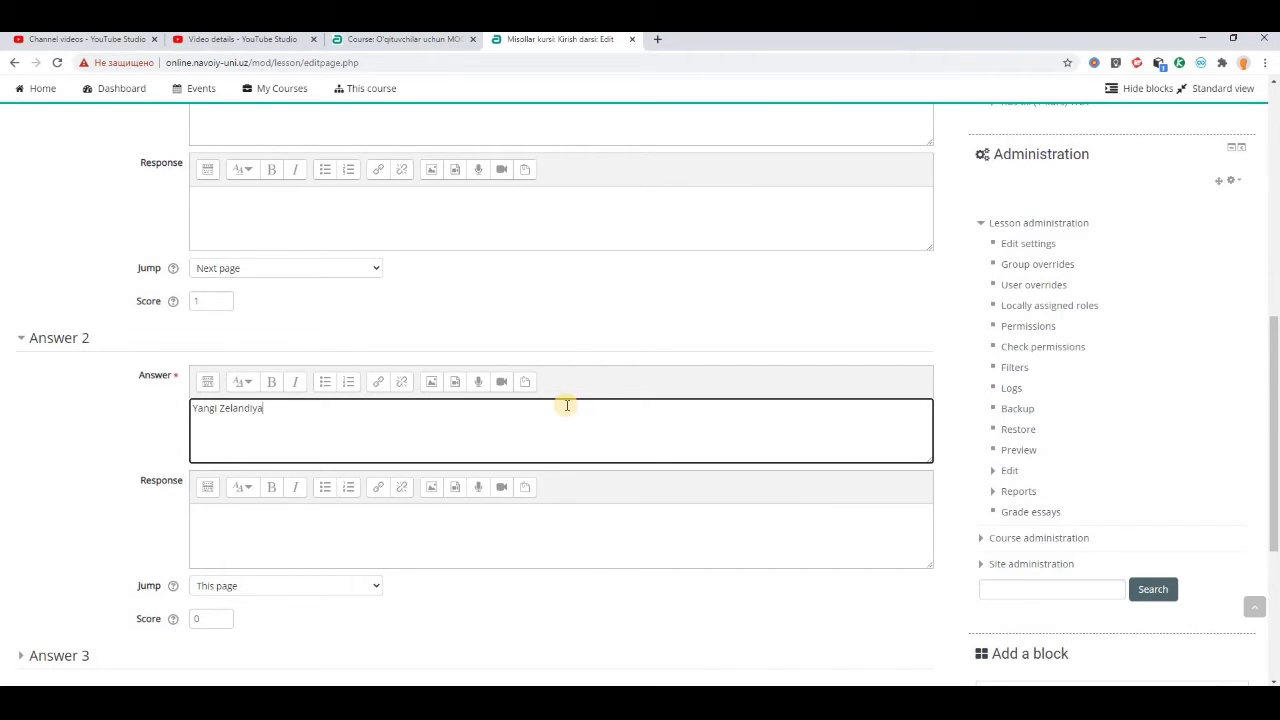
Expand Answers 3 and 4 and fill them with "Germaniya" and "Buyuk Britaniya".
scroll(100, 409, "down", 3)
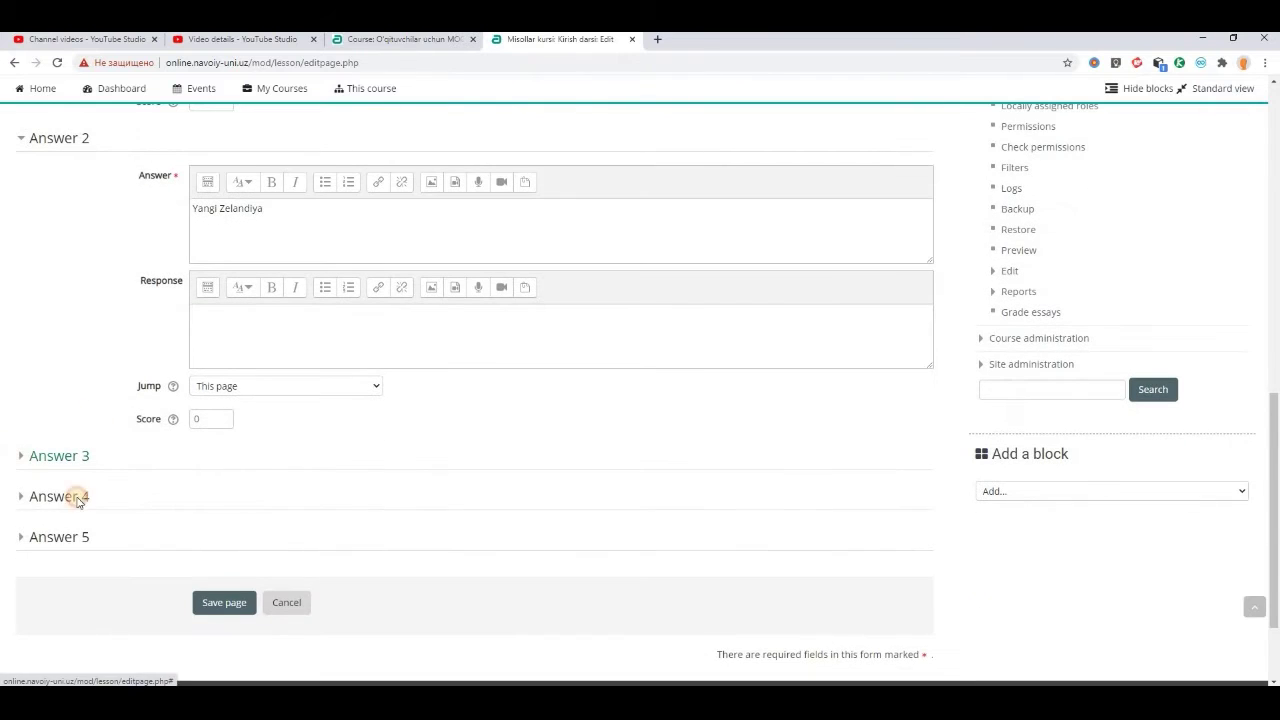
left_click(257, 531)
scroll(666, 514, "down", 4)
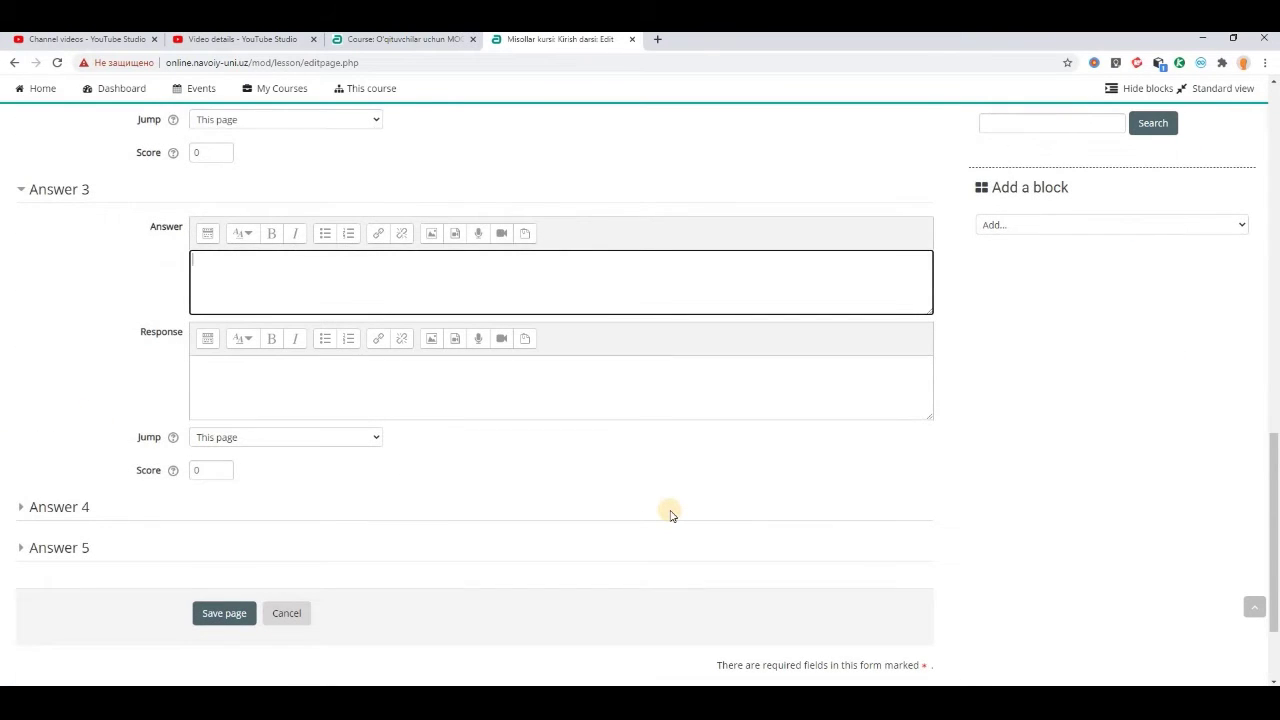
type("Germaniya")
left_click(22, 505)
left_click(329, 600)
type("Buyuk B")
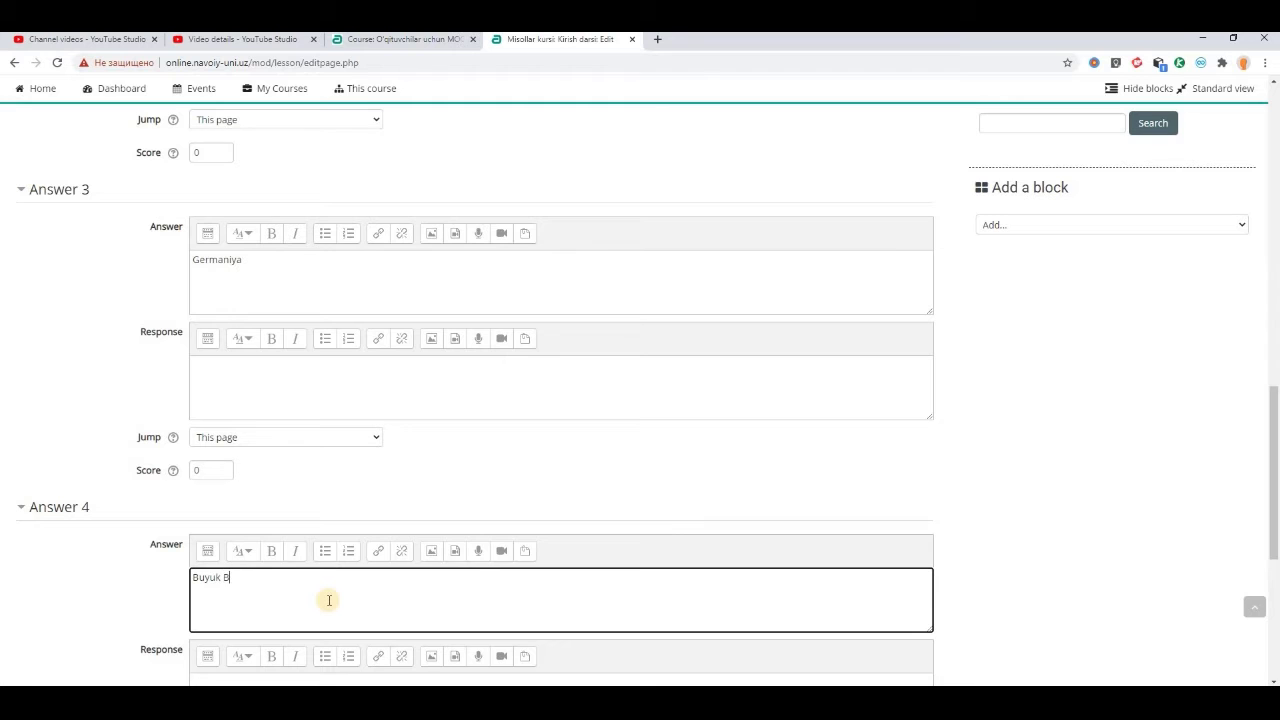
type("ritaniya")
Enter "Barakall!" as the response to Answer 1 and set its score to 0.
scroll(329, 600, "up", 5)
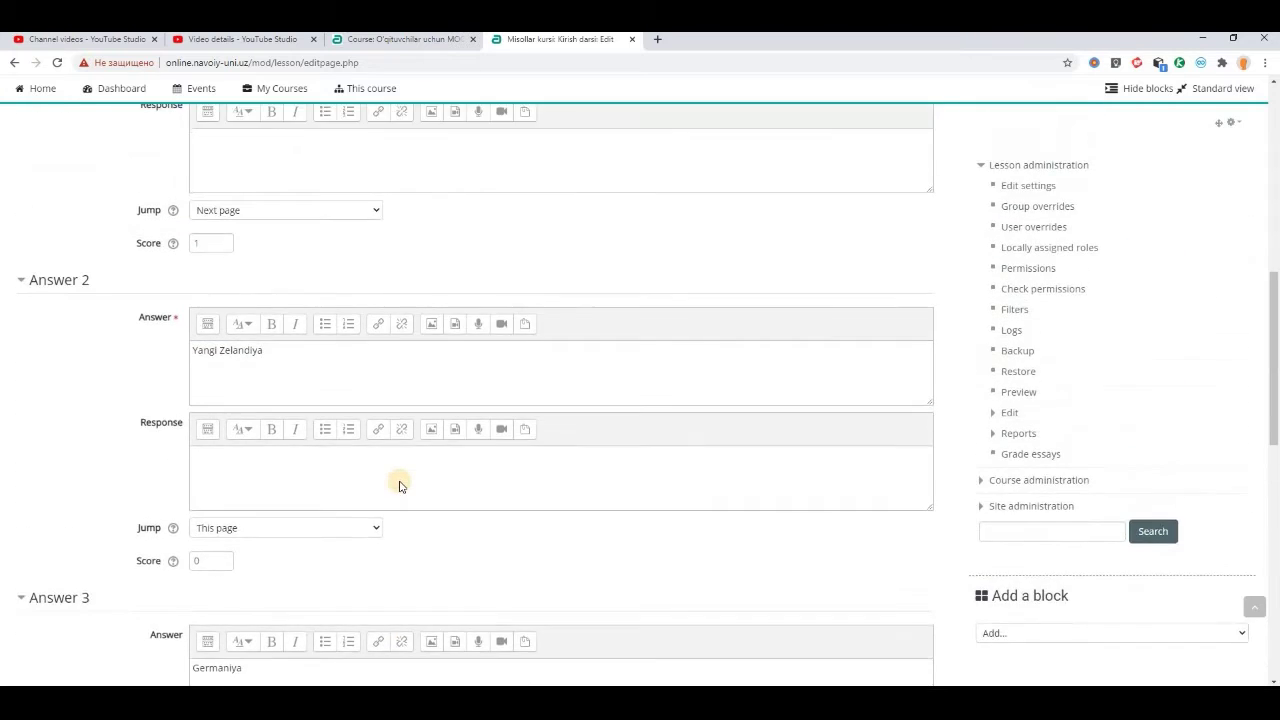
scroll(415, 460, "up", 2)
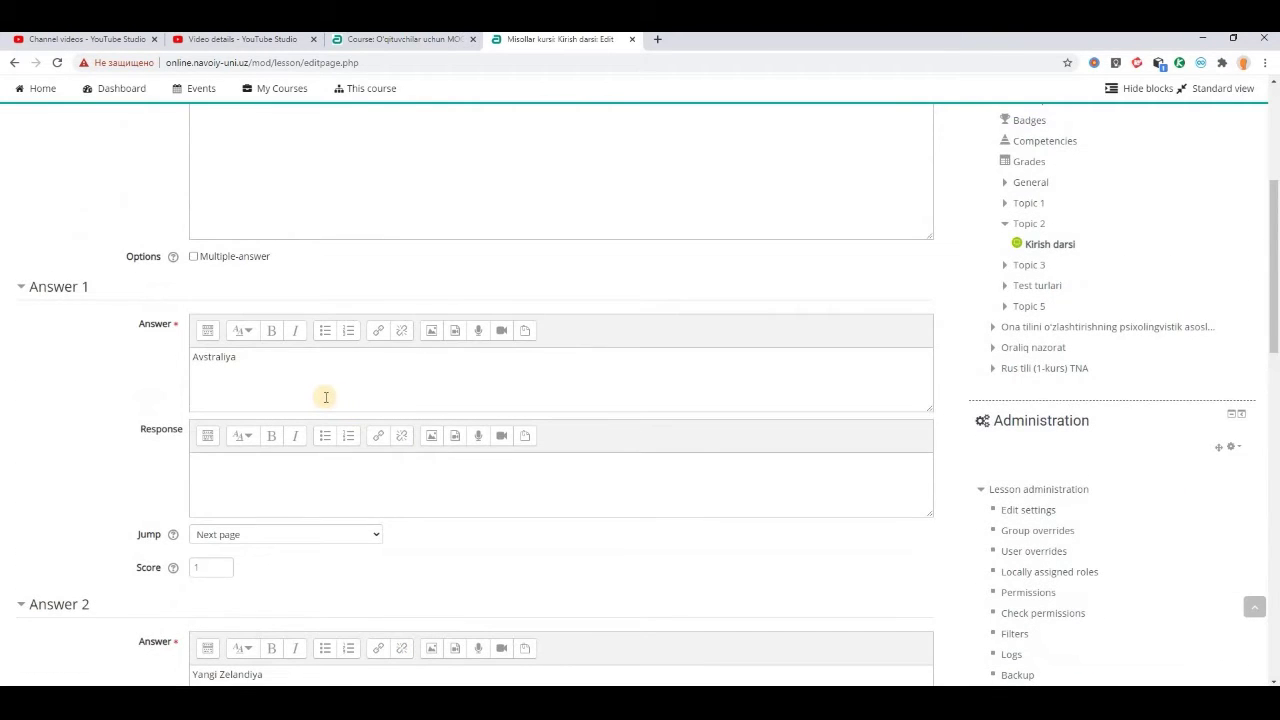
left_click(305, 472)
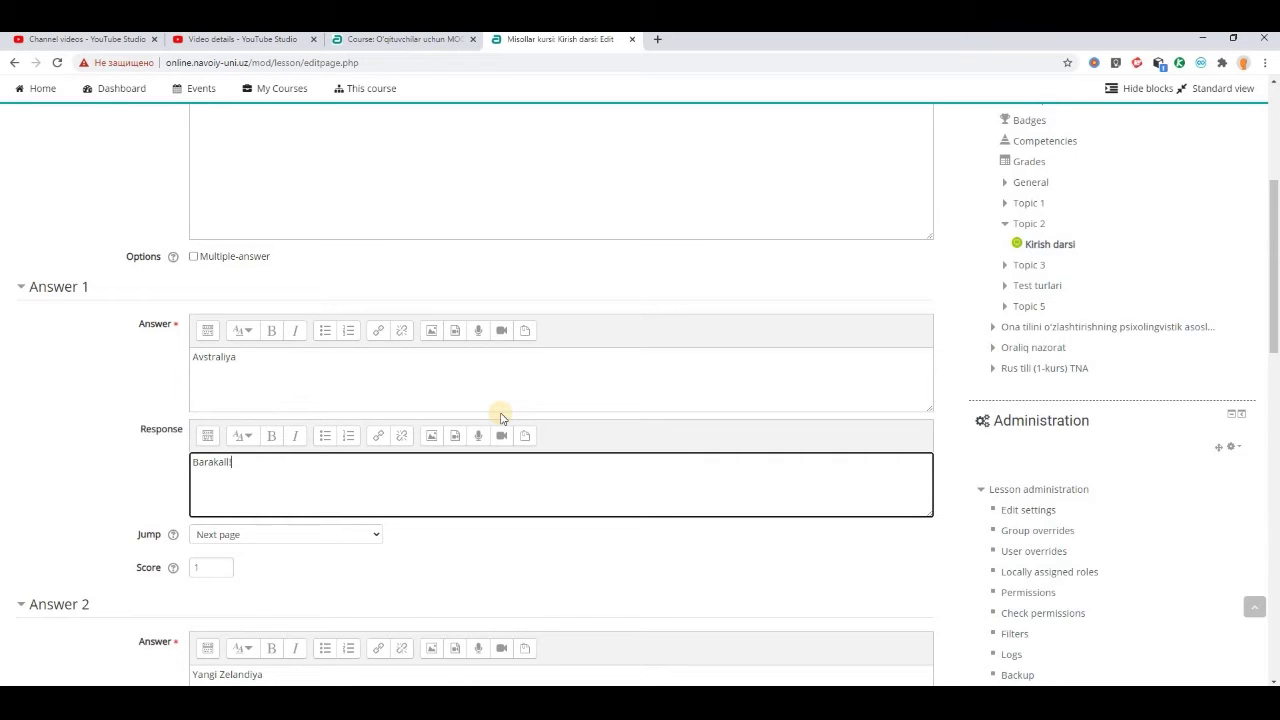
scroll(400, 405, "down", 1)
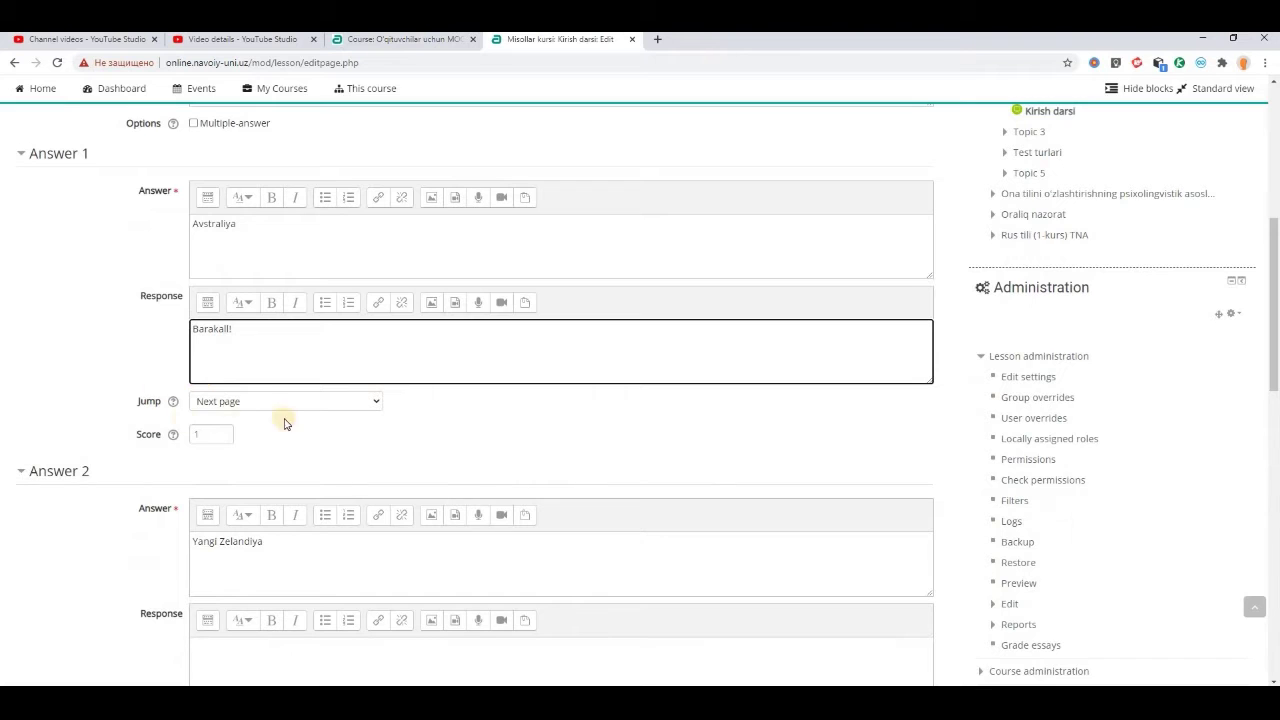
left_click(212, 435)
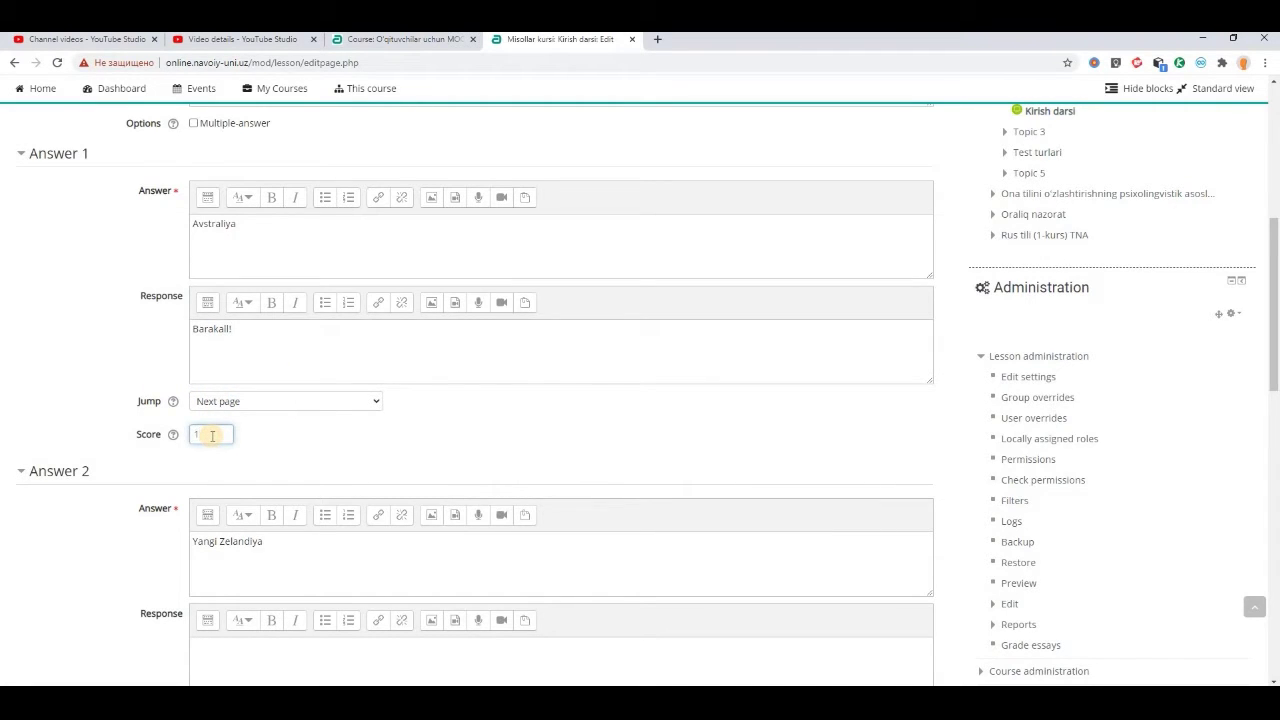
type("0")
left_click(315, 518)
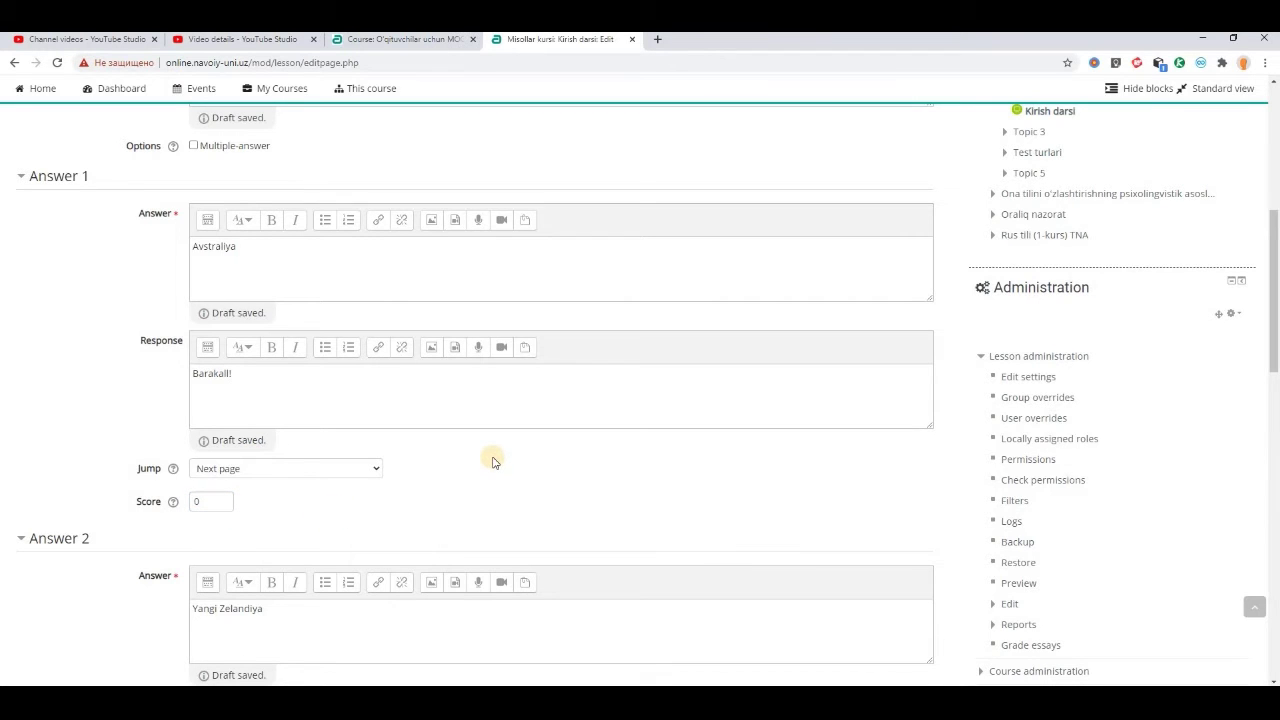
Enter "Afsus, qayta urinib ko'ring." as the response to Answer 2 and copy that text.
scroll(493, 462, "down", 3)
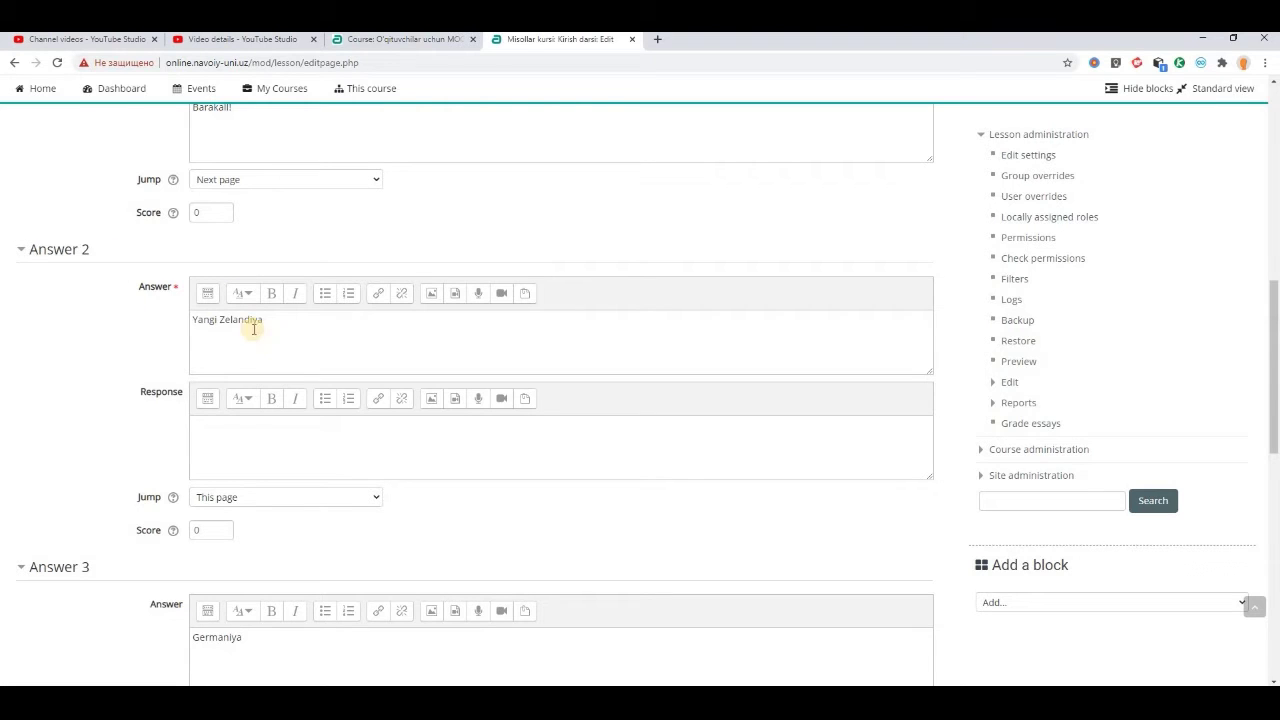
left_click(246, 442)
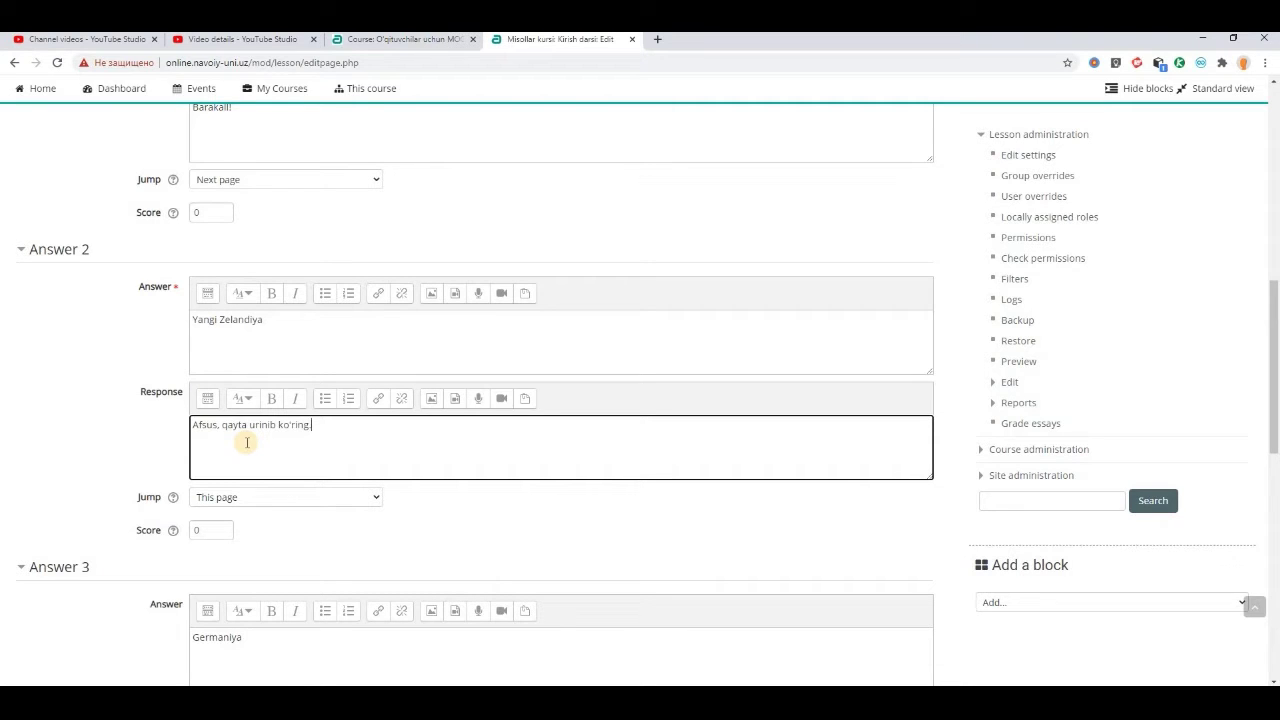
scroll(366, 385, "down", 1)
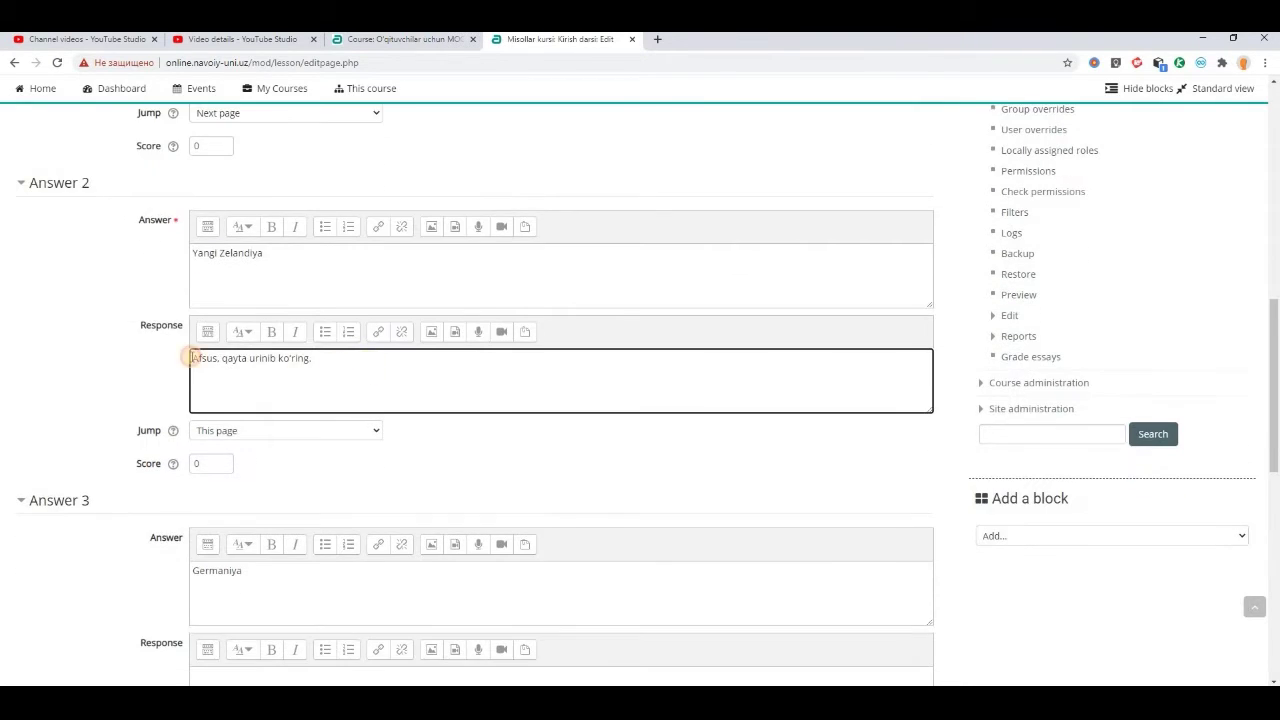
left_click_drag(193, 357, 332, 389)
key("ctrl+c")
Paste the copied response "Afsus, qayta urinib ko'ring." into the Response fields of Answers 3 and 4.
scroll(386, 412, "down", 4)
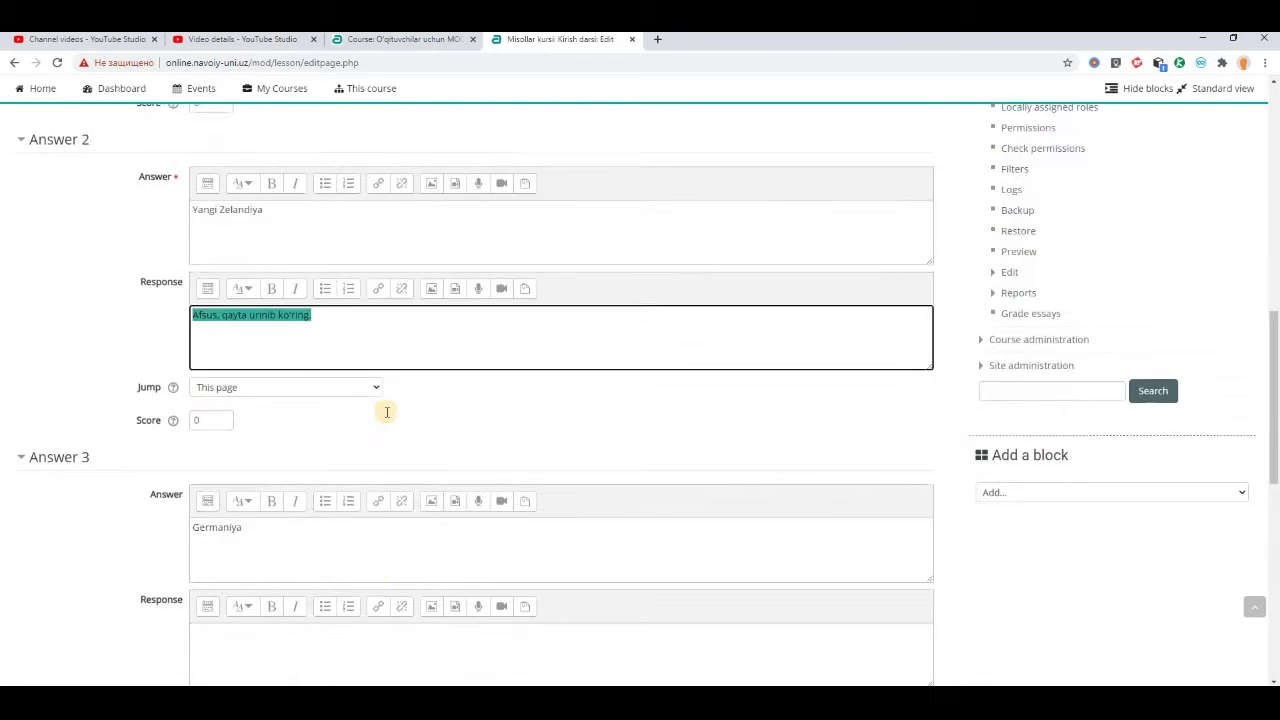
left_click(320, 432)
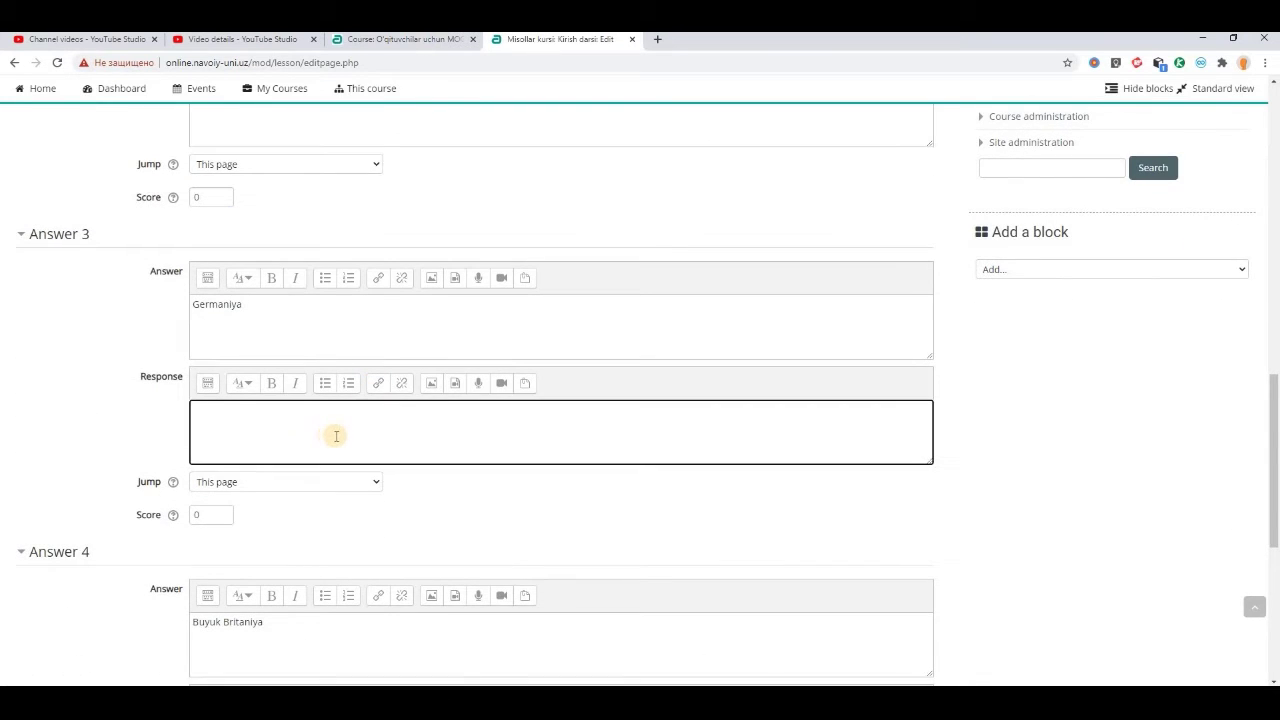
key("ctrl+v")
scroll(337, 436, "down", 4)
left_click(317, 383)
left_click(314, 481)
key("ctrl+v")
Set the jump of Answer 2 ("Yangi Zelandiya") to Previous page.
scroll(337, 486, "up", 5)
scroll(340, 487, "up", 3)
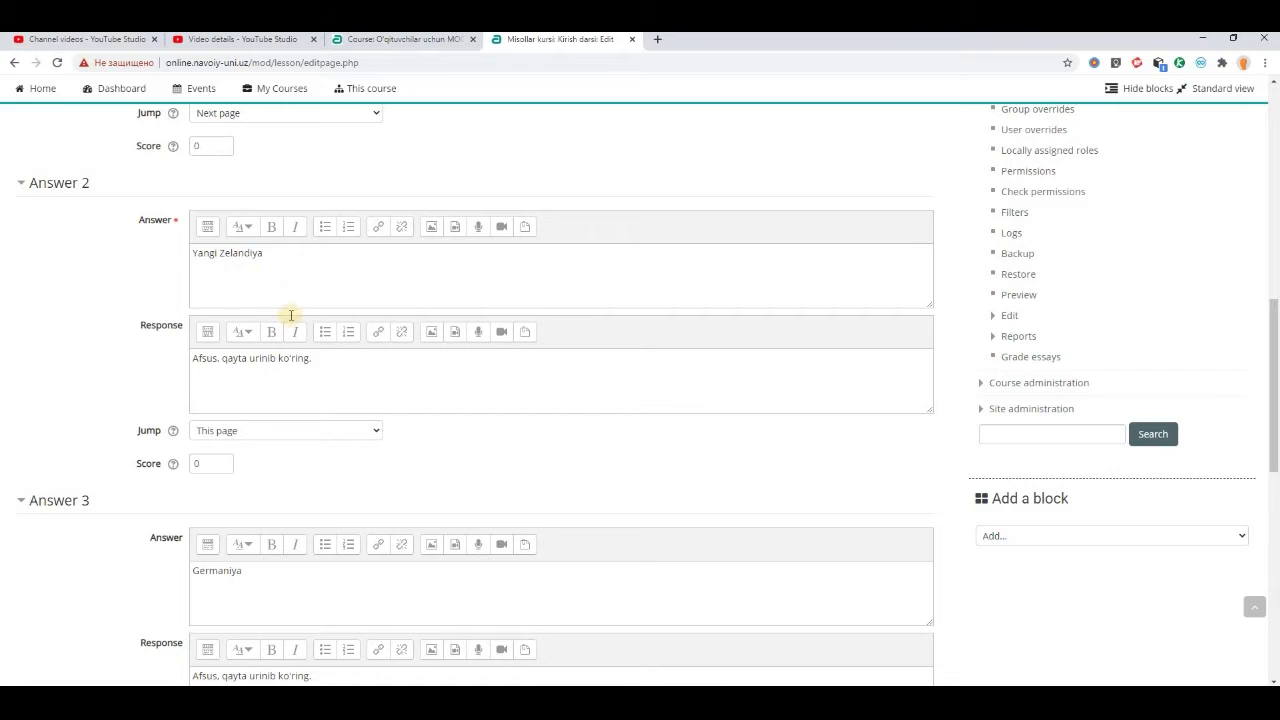
scroll(288, 312, "up", 2)
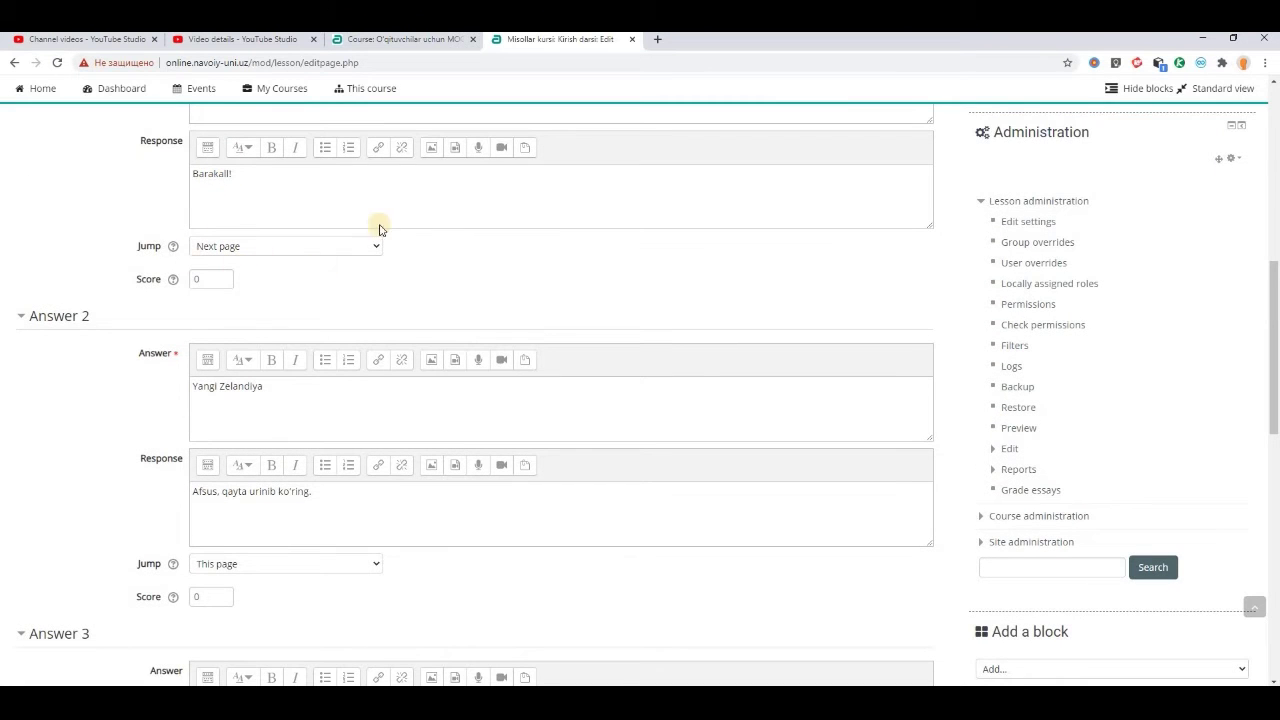
scroll(400, 290, "down", 2)
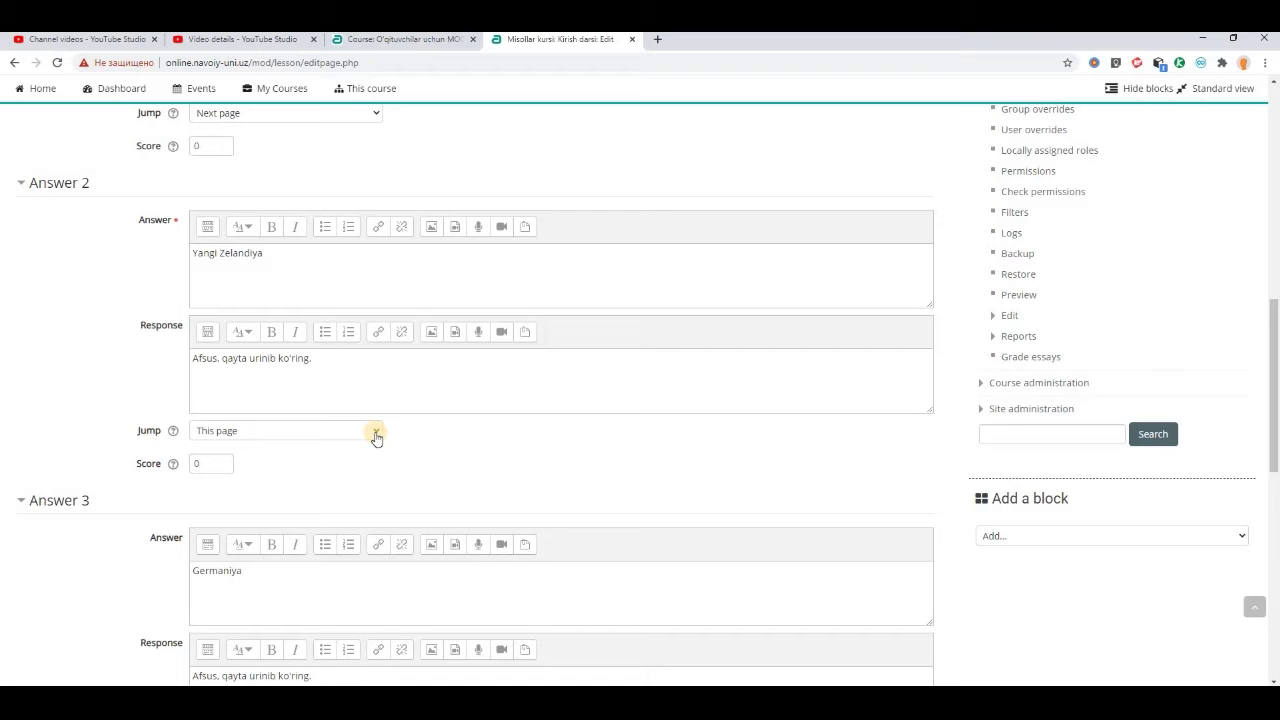
left_click(376, 434)
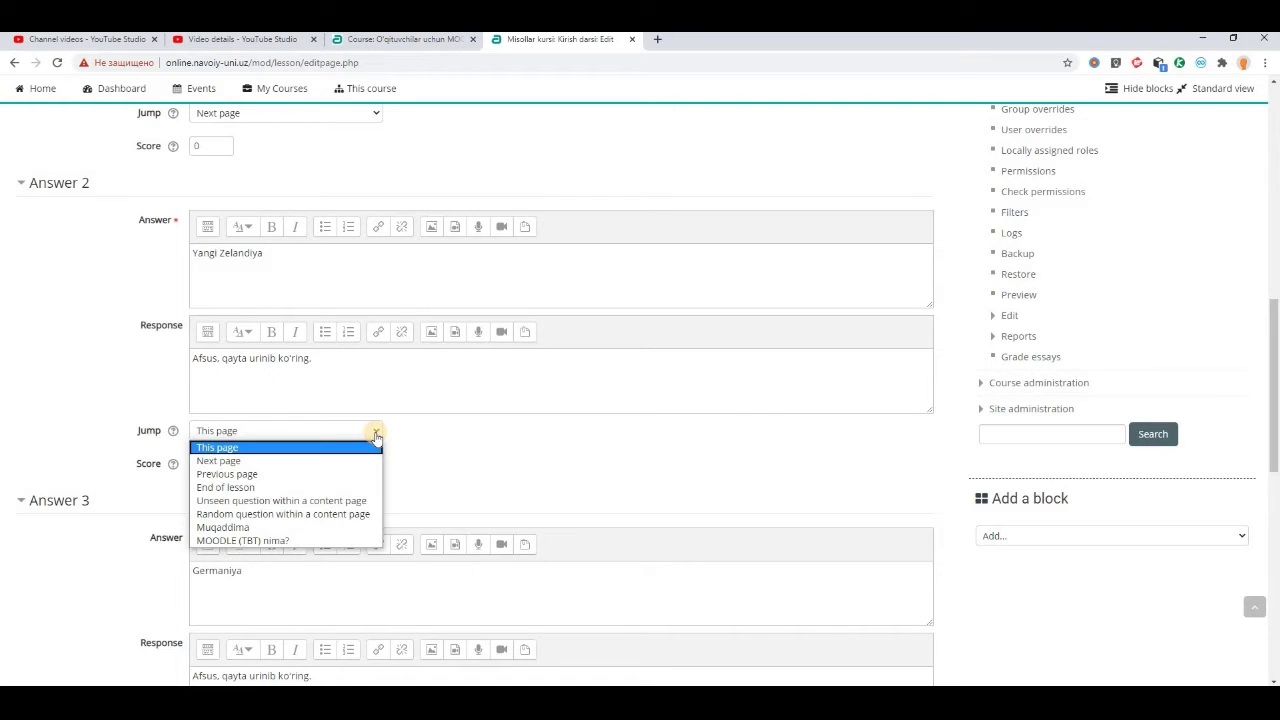
left_click(317, 475)
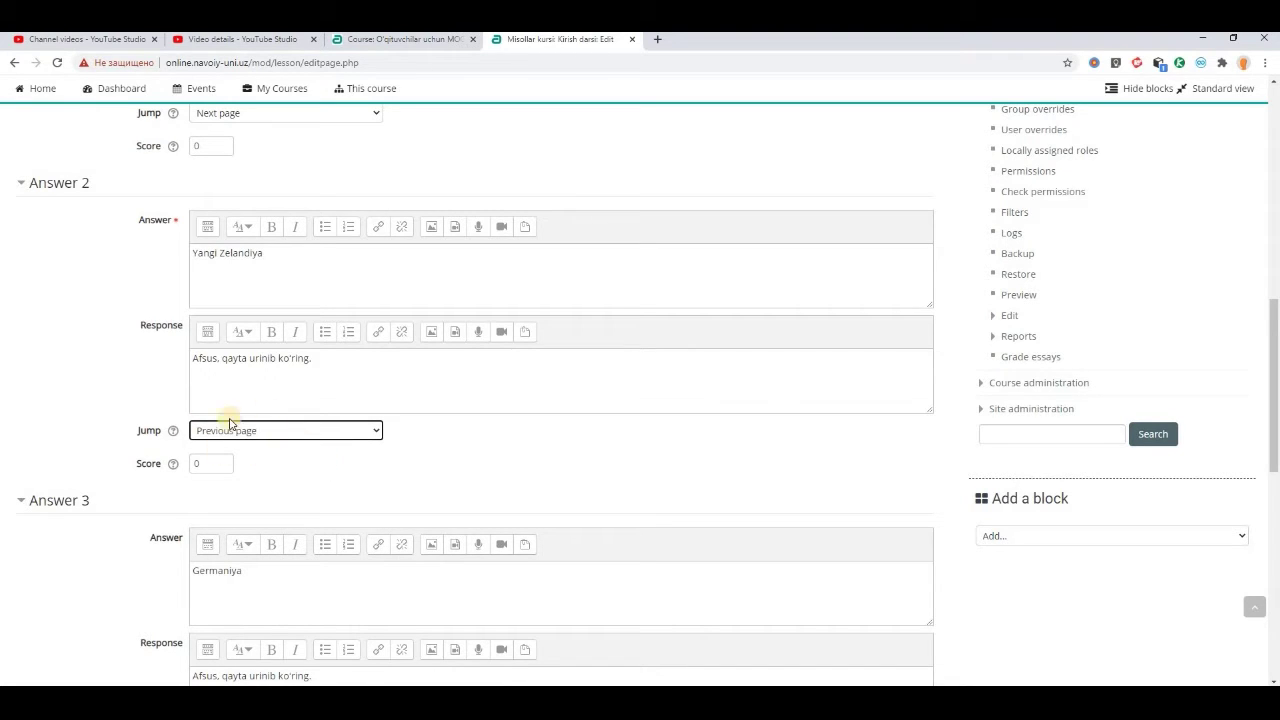
Set the jumps of Answer 3 ("Germaniya") and Answer 4 ("Buyuk Britaniya") to Previous page.
scroll(523, 451, "down", 5)
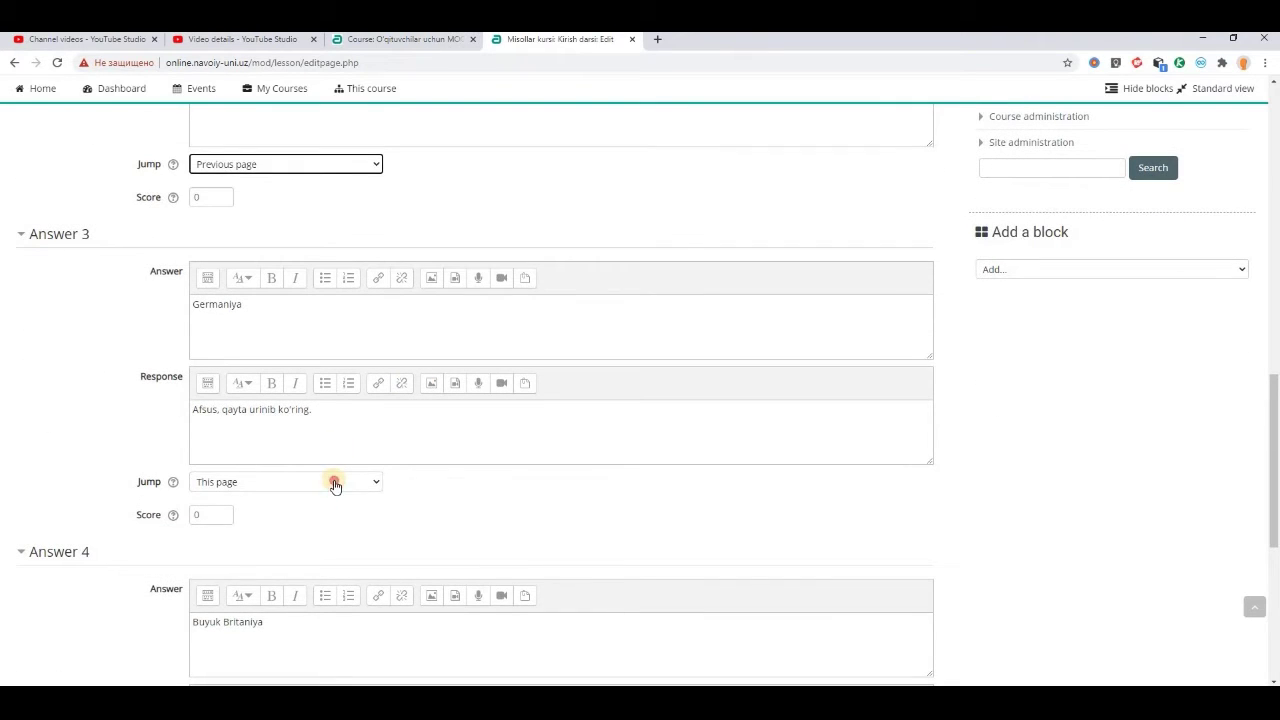
left_click(335, 485)
left_click(337, 524)
scroll(460, 505, "down", 3)
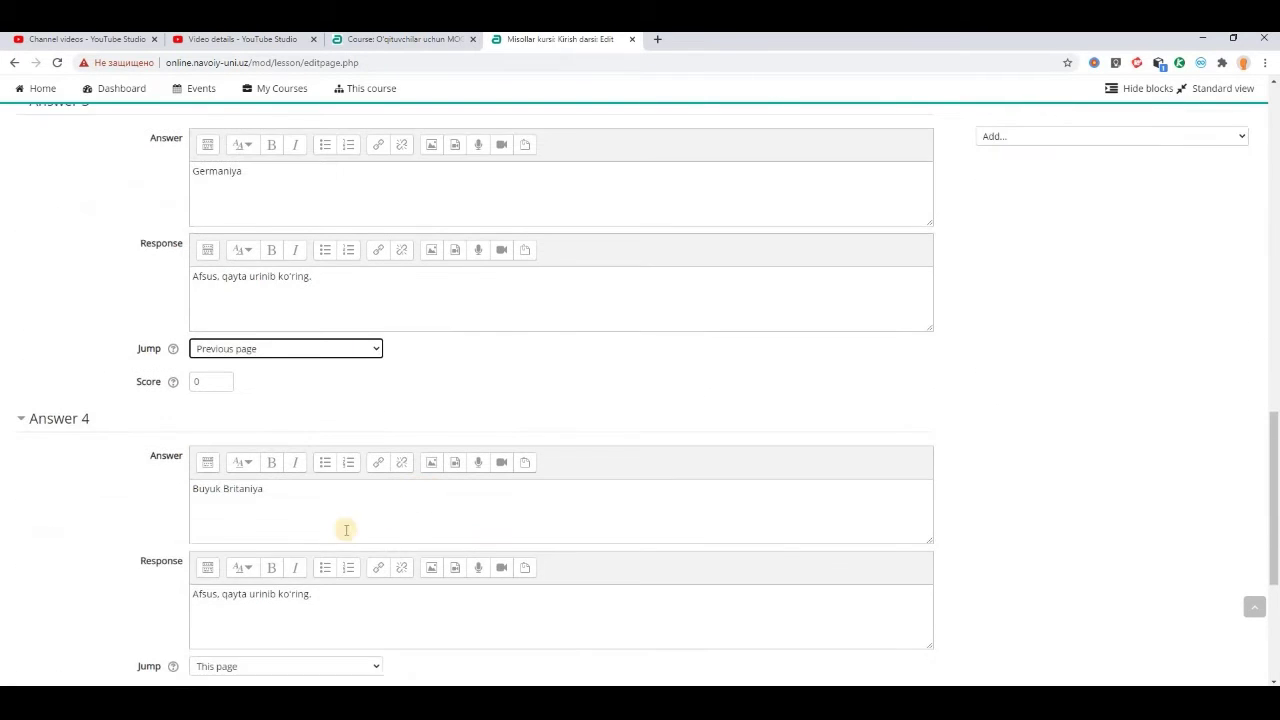
scroll(346, 530, "down", 4)
left_click(323, 466)
left_click(318, 509)
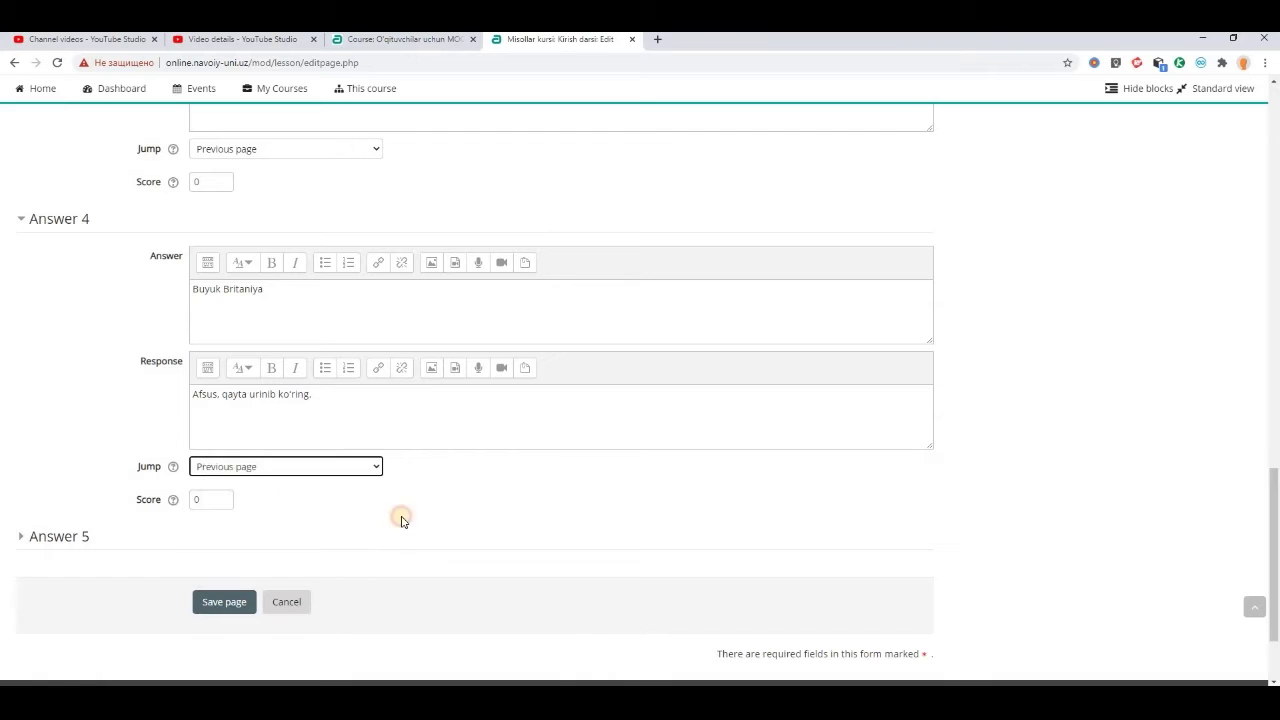
Check the answers, responses and jumps of the question, and save the question page.
scroll(566, 520, "up", 4)
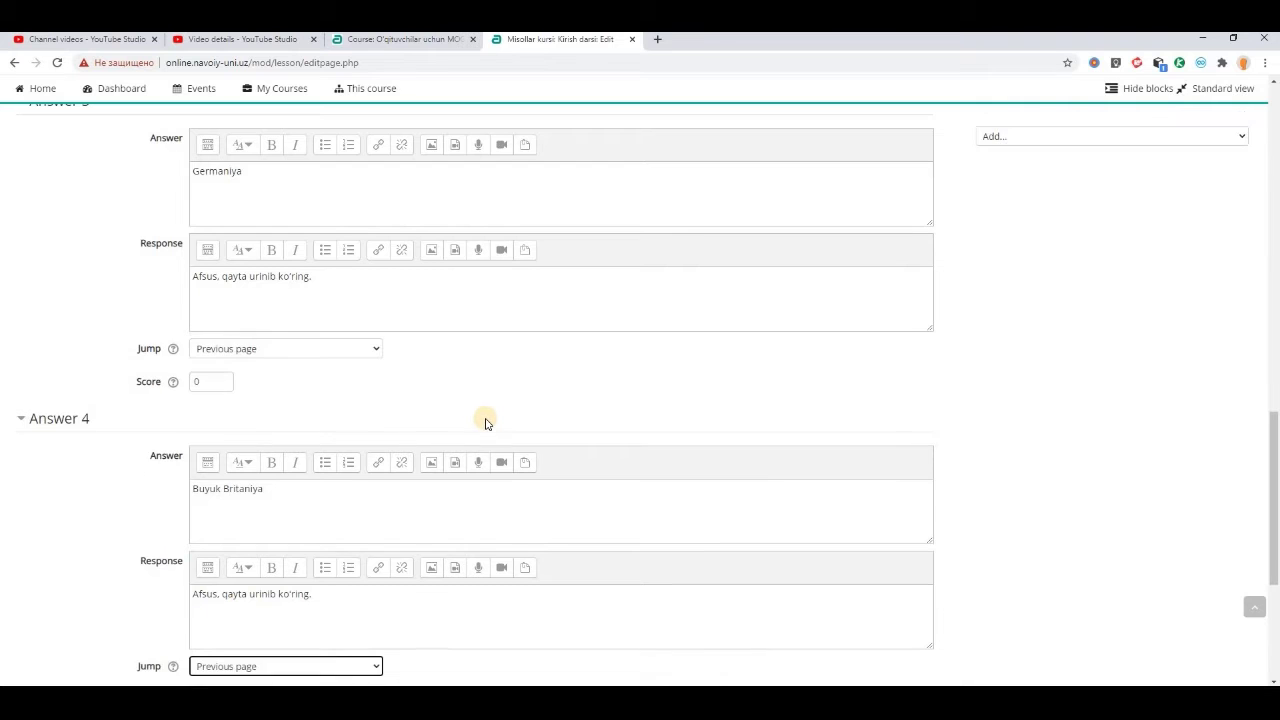
scroll(490, 427, "down", 5)
scroll(490, 427, "up", 3)
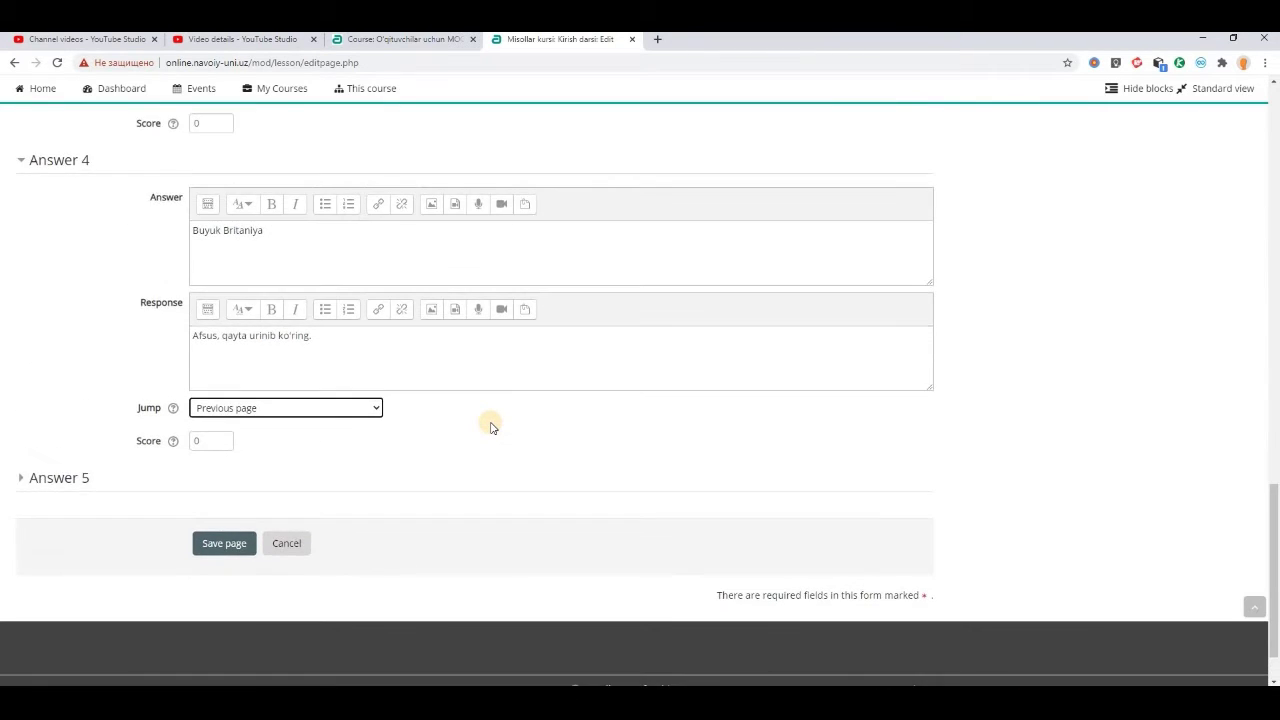
scroll(641, 386, "up", 1)
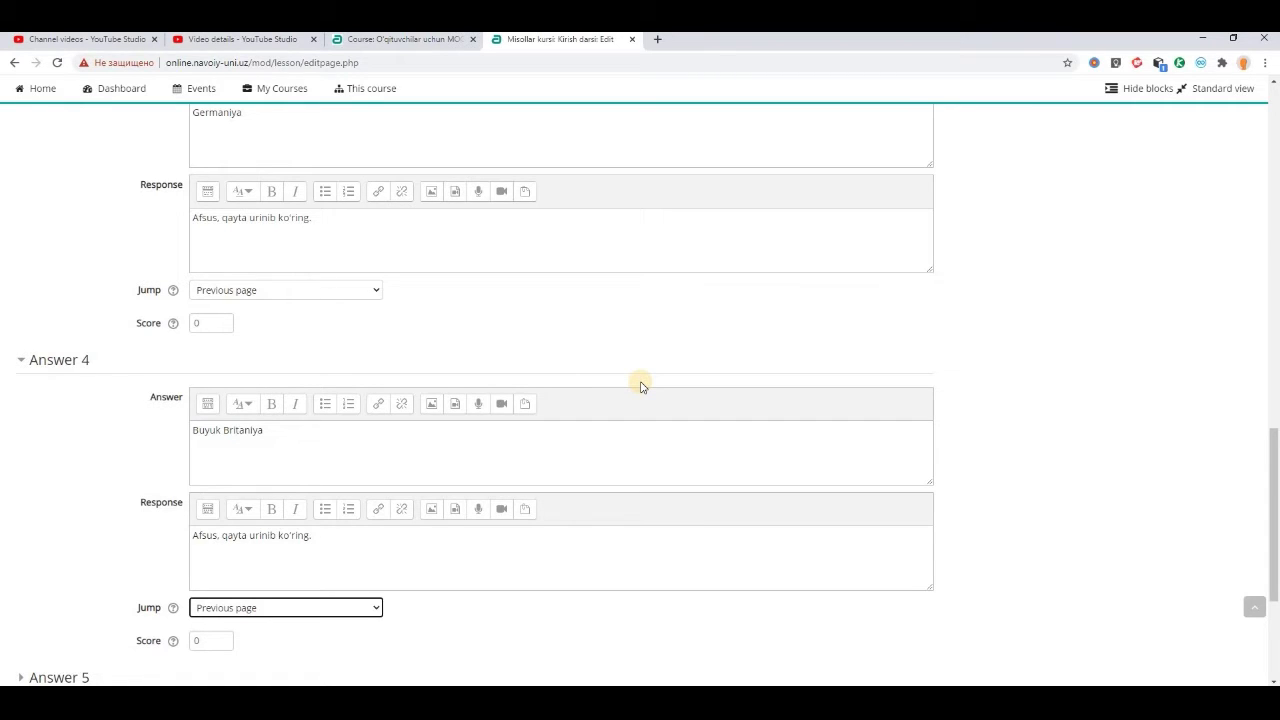
scroll(600, 395, "down", 3)
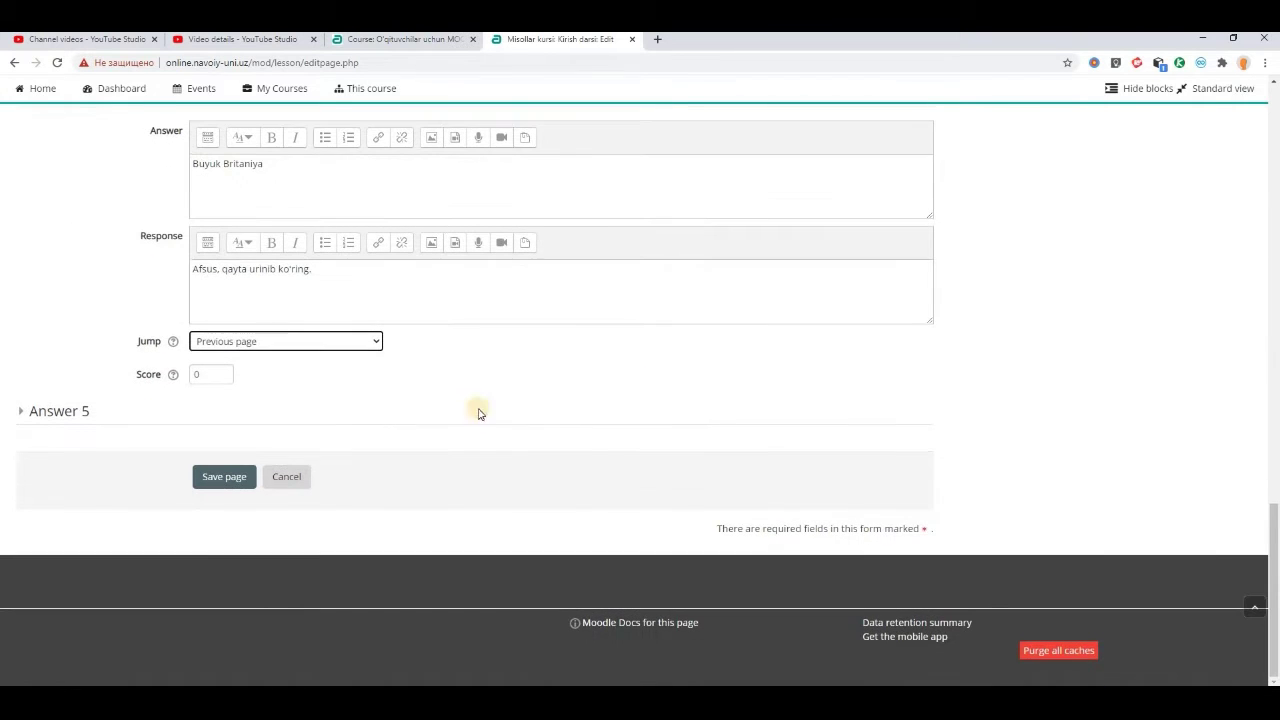
left_click(237, 478)
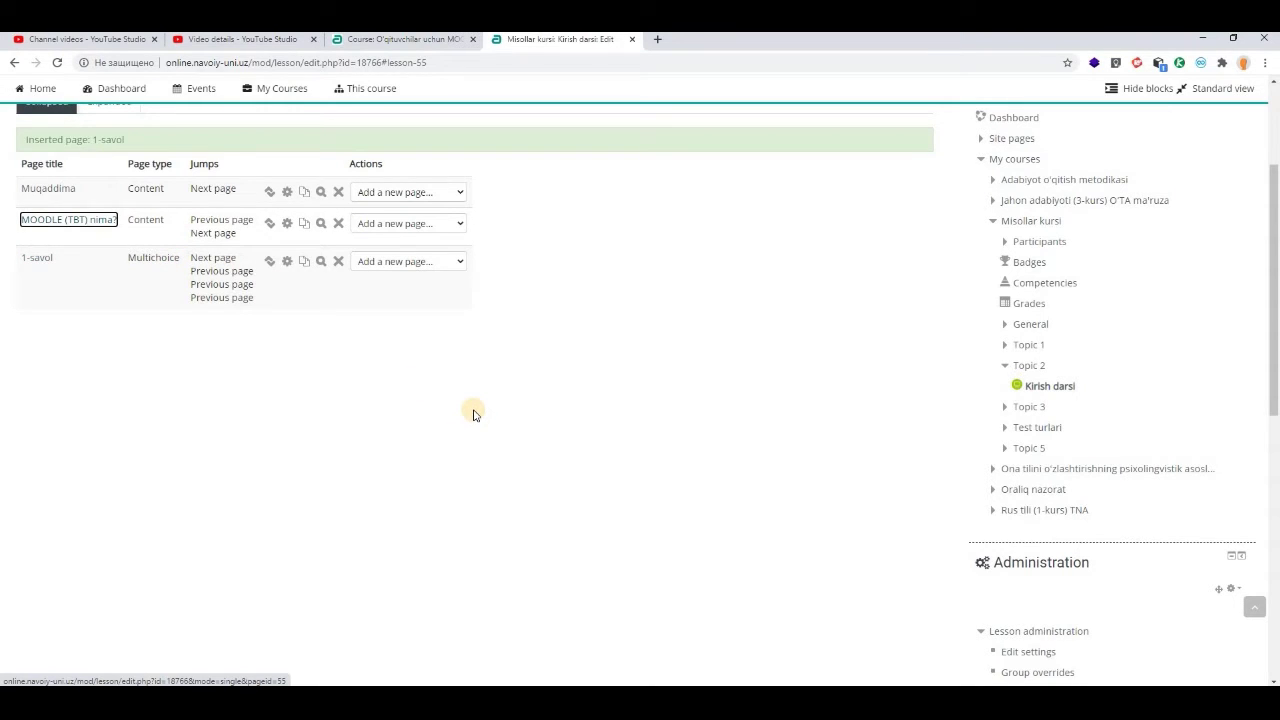
Add a content page after "1-savol" and title it with the Word document's heading "MOODLEda kurs tarkibida qanday element va resurslarni qo'llash mumkin?".
left_click(464, 268)
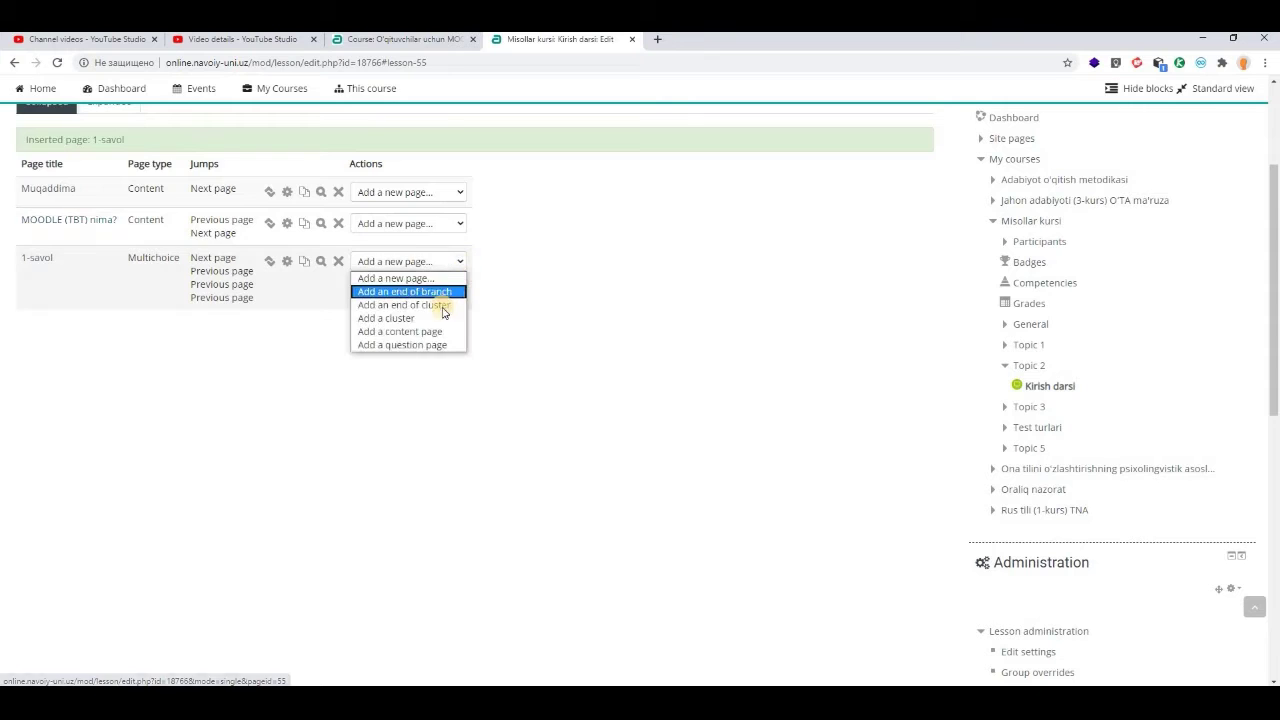
left_click(437, 331)
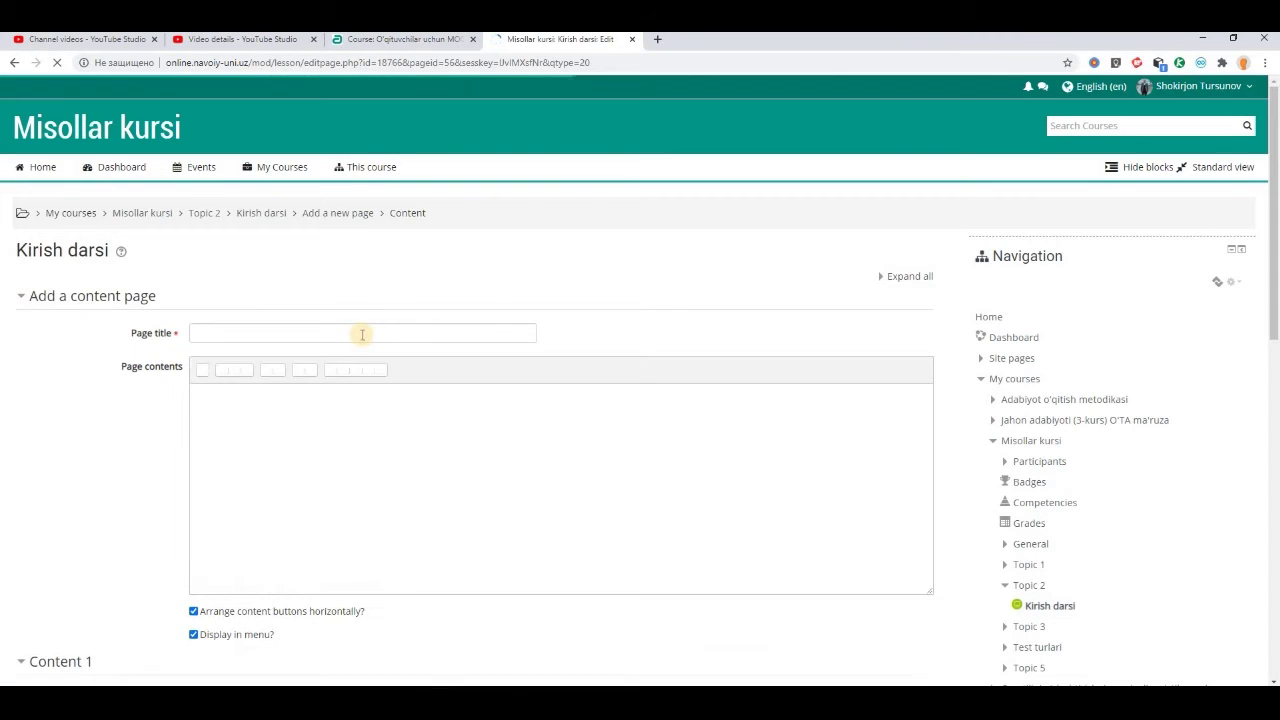
key("alt+Tab")
scroll(396, 404, "down", 5)
left_click_drag(396, 404, 943, 404)
key("ctrl+c")
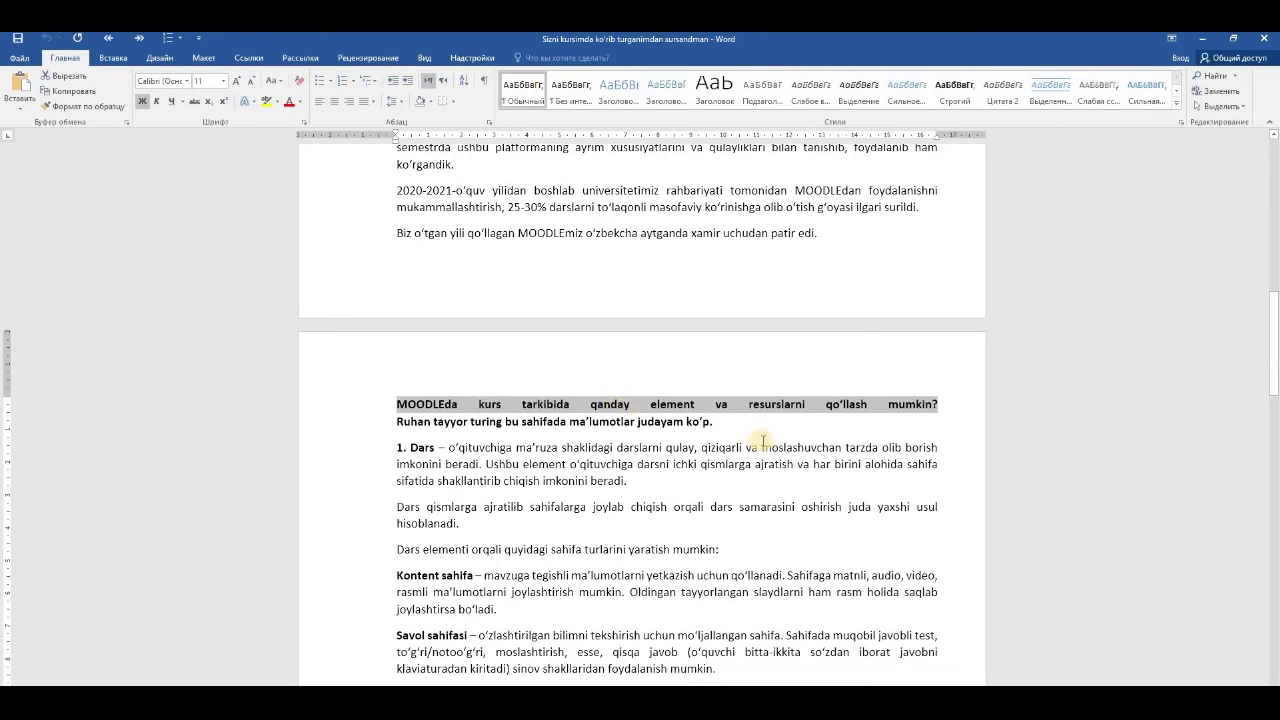
key("alt+Tab")
left_click(450, 332)
key("ctrl+v")
Copy the Word text from "Ruhan tayyor turing" through item "11. Izoh (label)" into the new content page's contents.
left_click(331, 454)
key("alt+Tab")
left_click(392, 421)
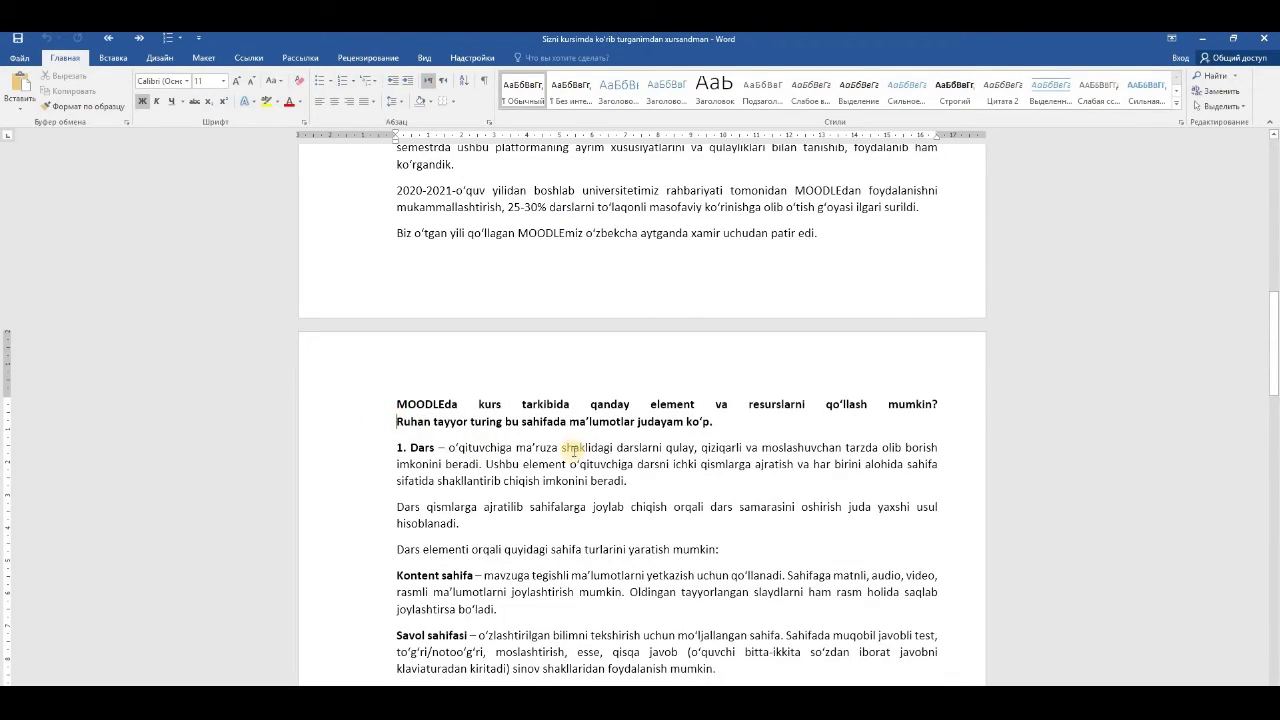
scroll(570, 450, "down", 20)
scroll(580, 447, "down", 10)
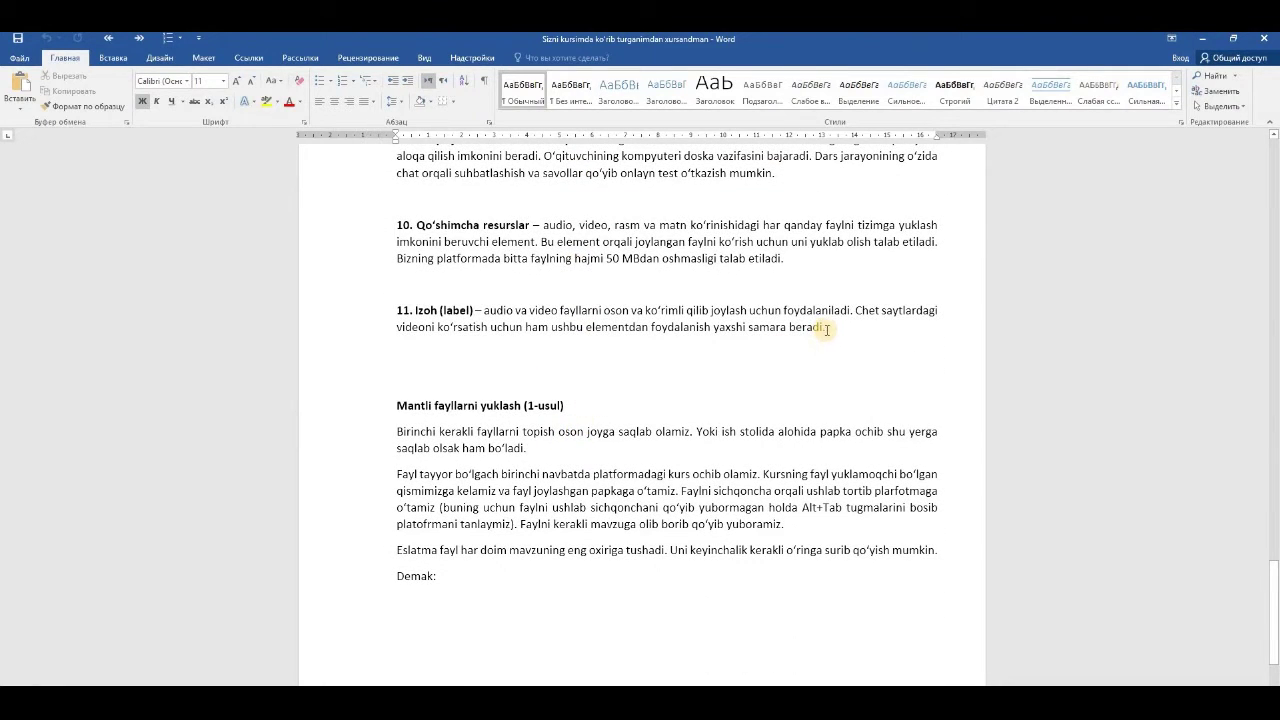
left_click(820, 342, "shift")
key("ctrl+c")
key("alt+Tab")
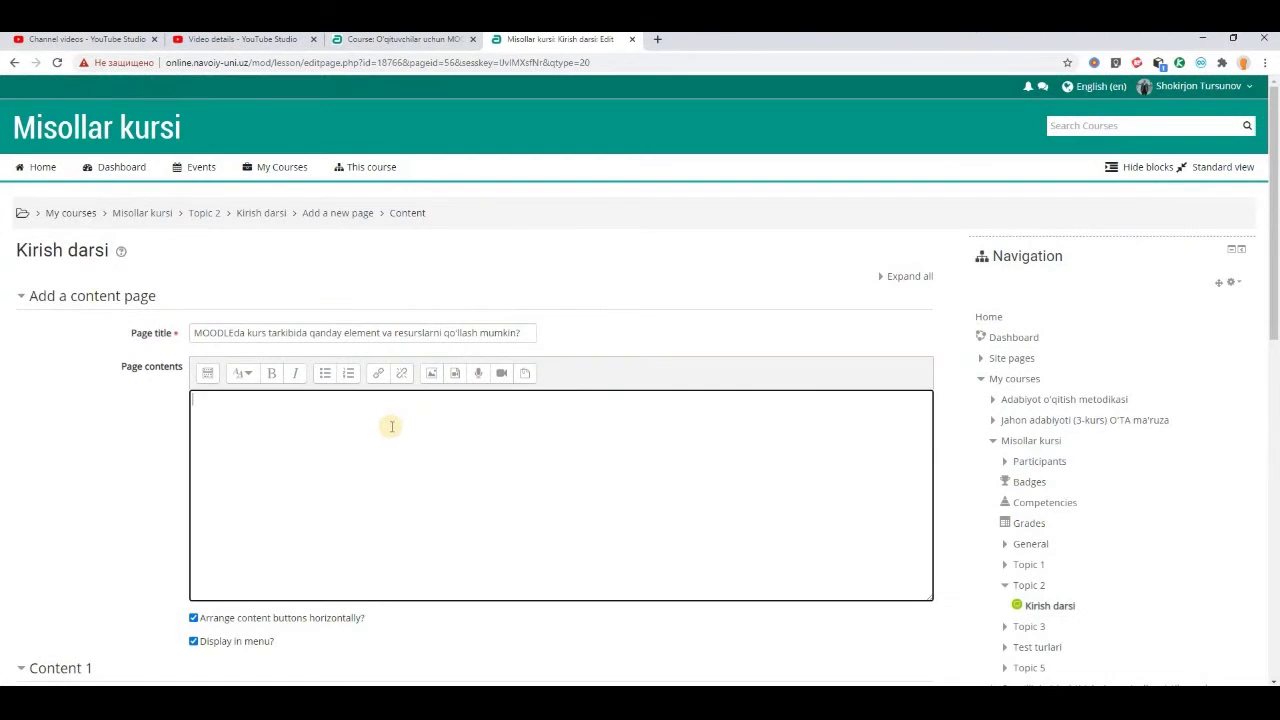
key("ctrl+v")
scroll(723, 489, "down", 15)
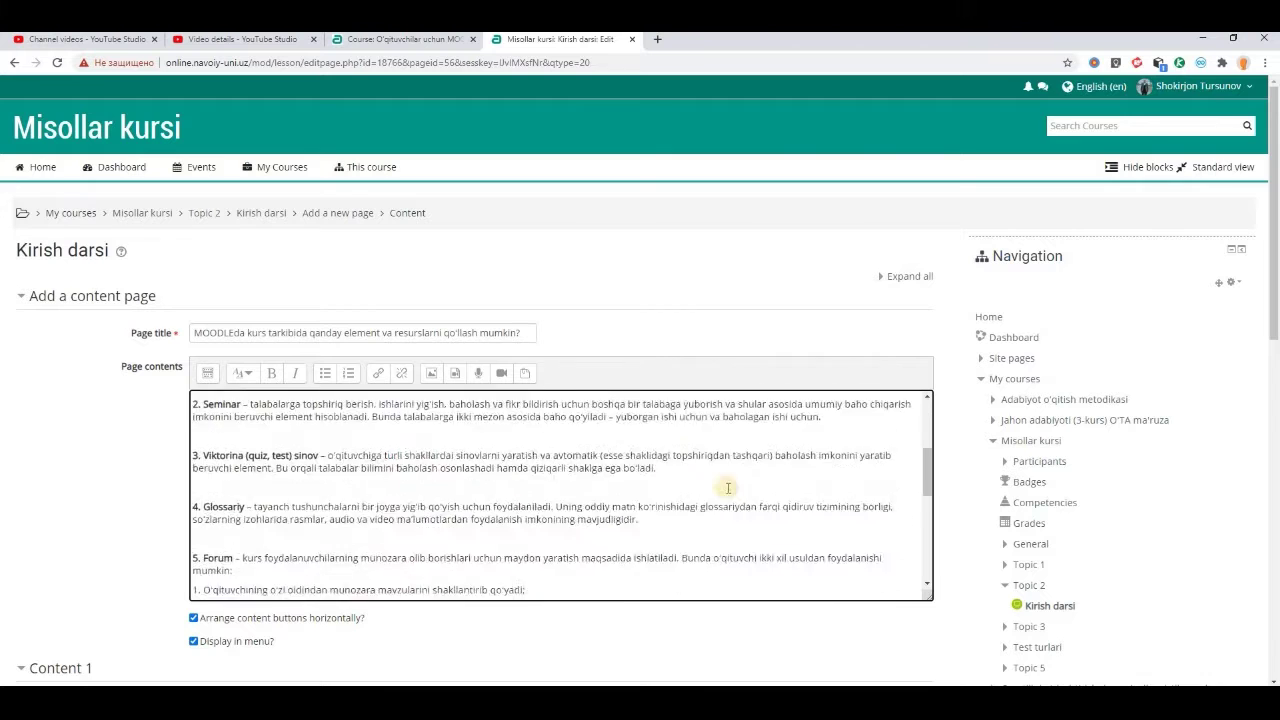
Set Content 1's description to the Word heading "MOODLE (TBT) nima?" and its jump to the lesson page of that name.
left_click(293, 411)
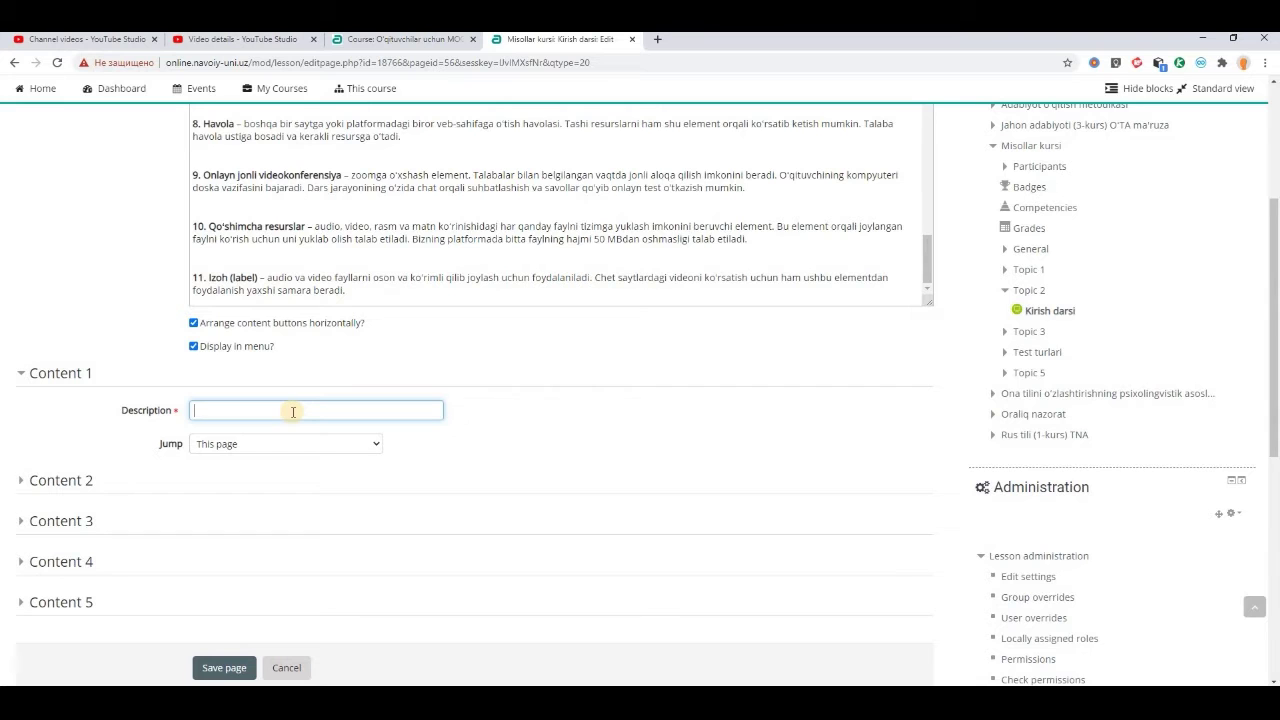
scroll(293, 411, "up", 3)
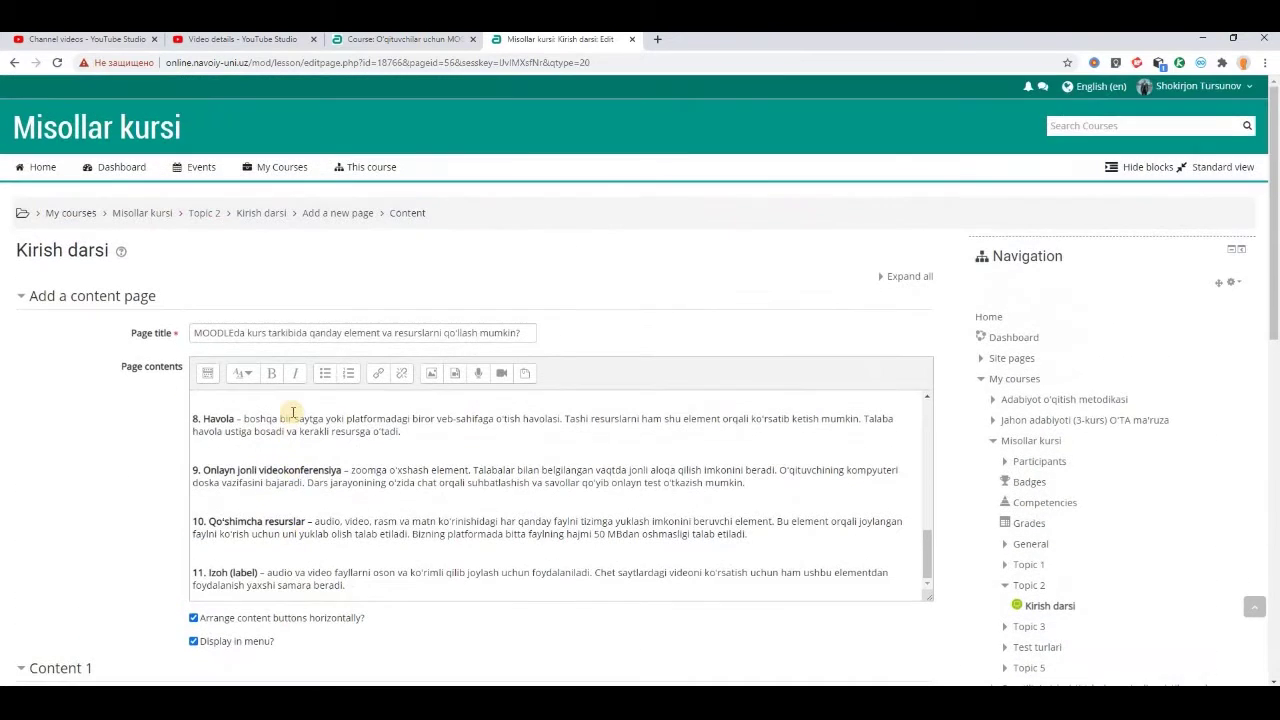
scroll(293, 411, "down", 4)
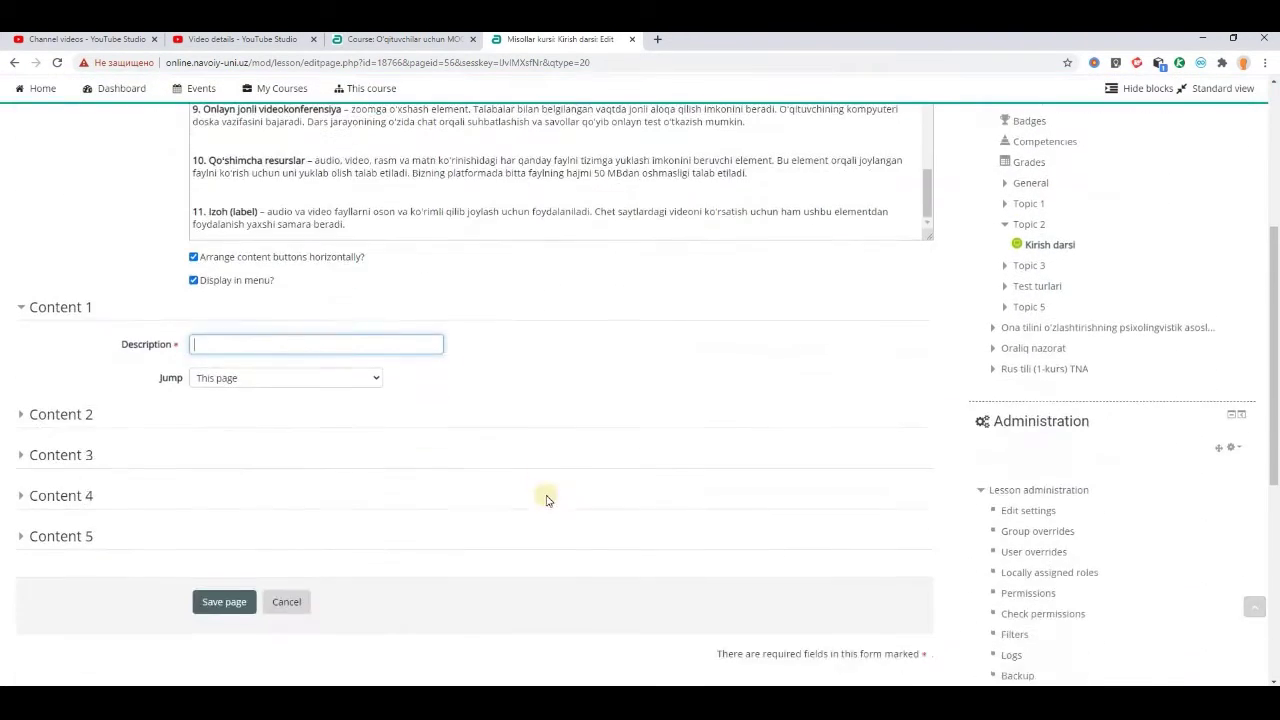
key("alt+Tab")
scroll(555, 463, "up", 5)
scroll(555, 463, "up", 20)
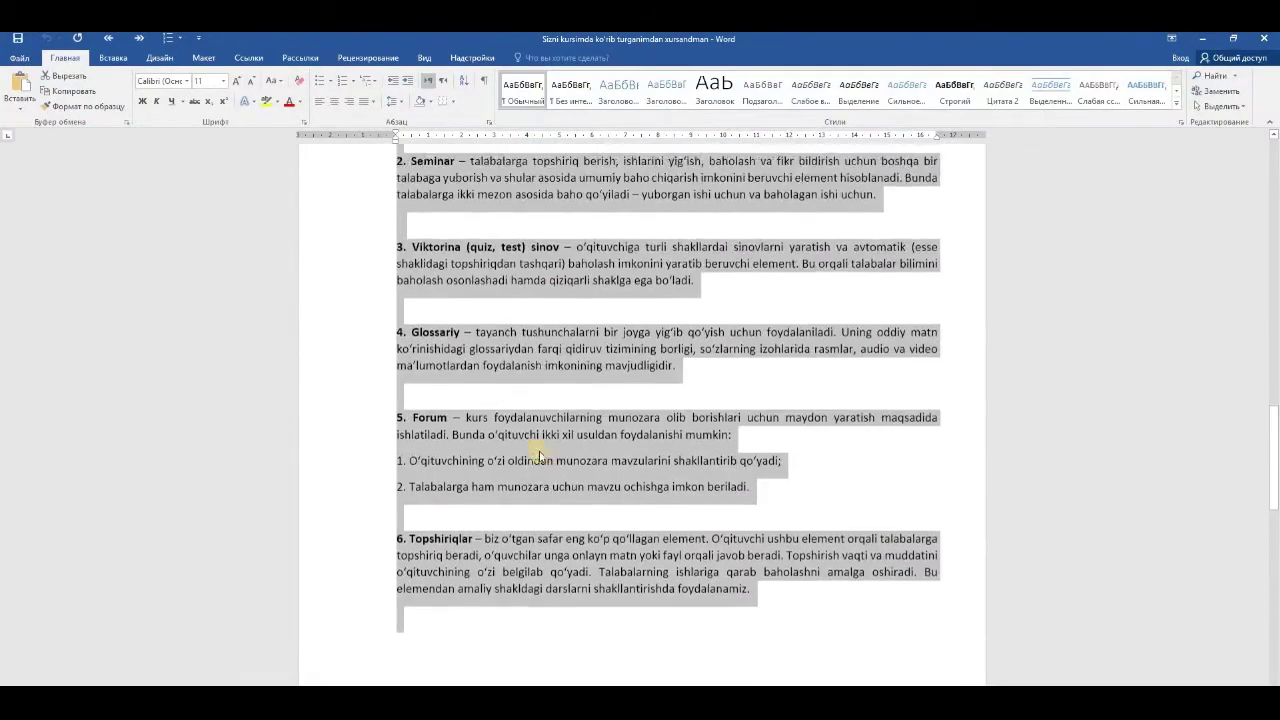
scroll(440, 371, "up", 10)
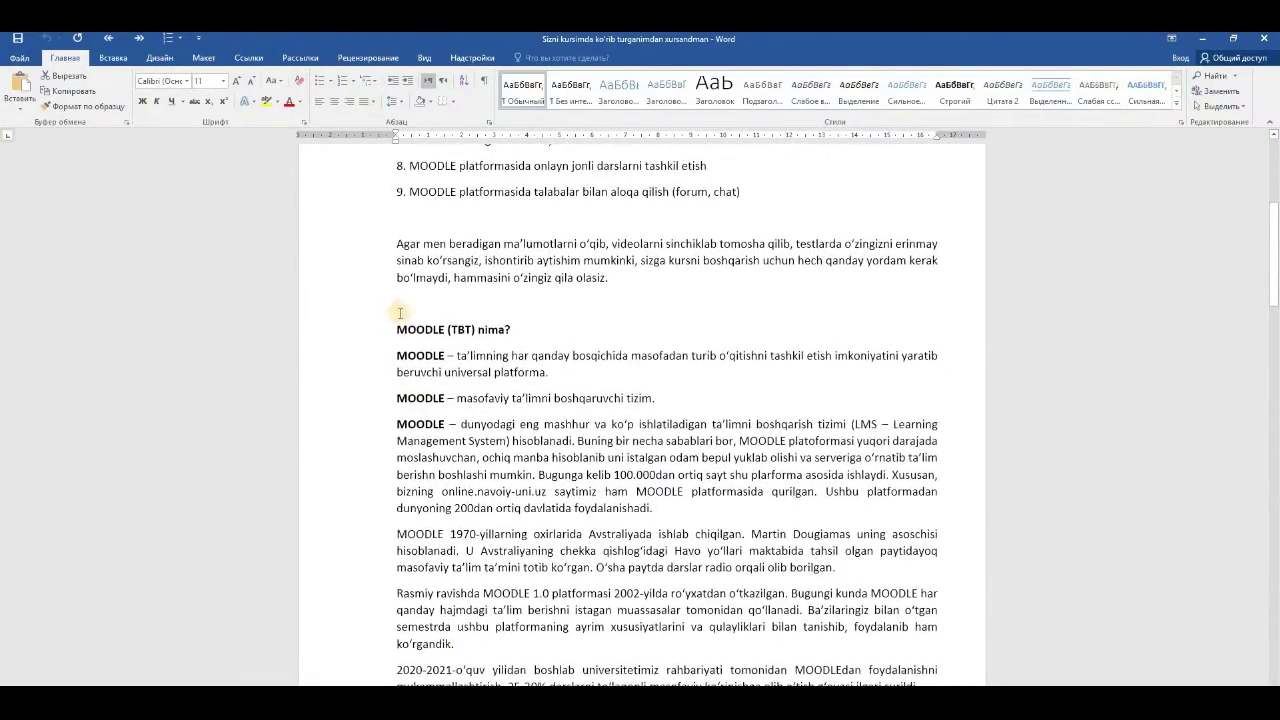
triple_click(534, 323)
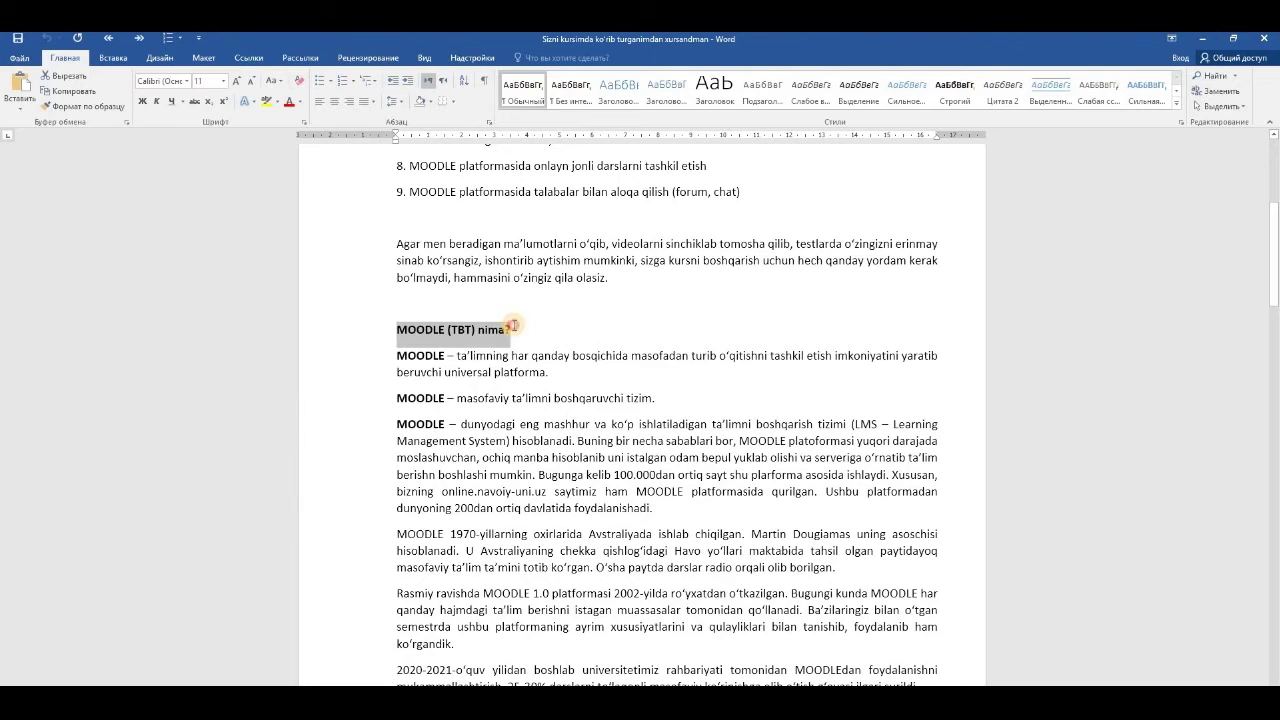
left_click(417, 423)
key("alt+Tab")
key("ctrl+v")
left_click(260, 407)
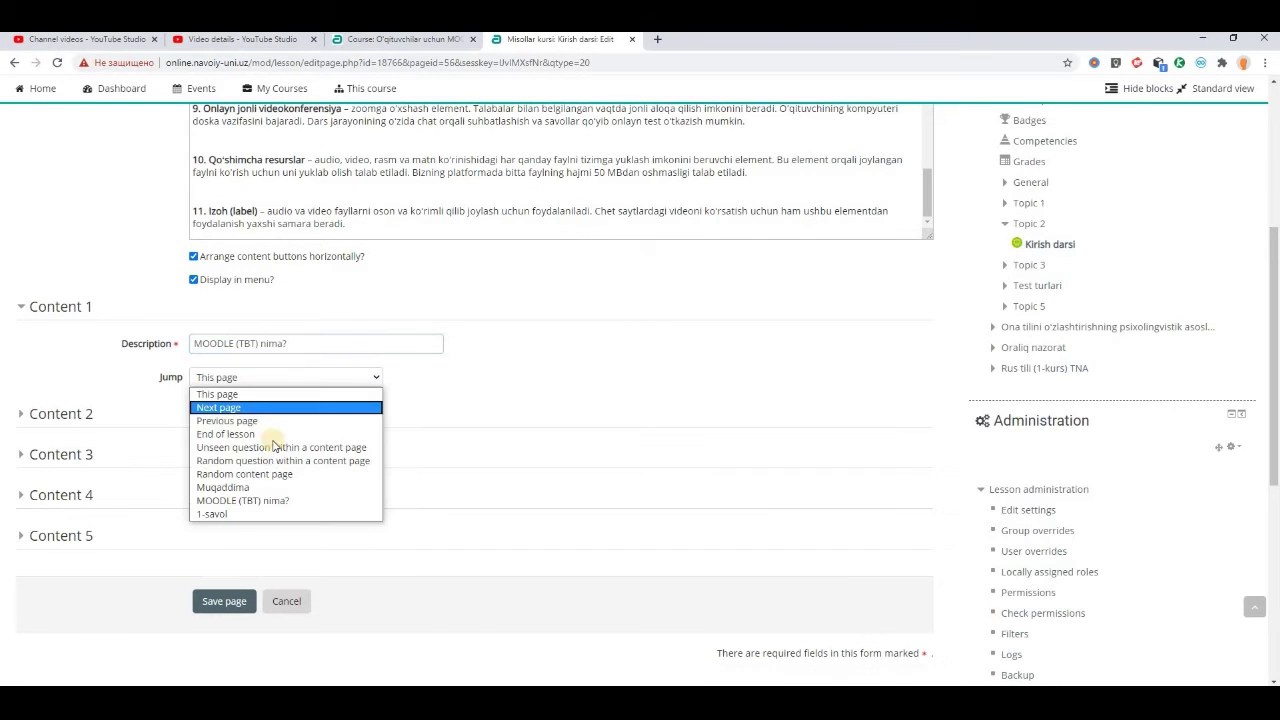
left_click(270, 501)
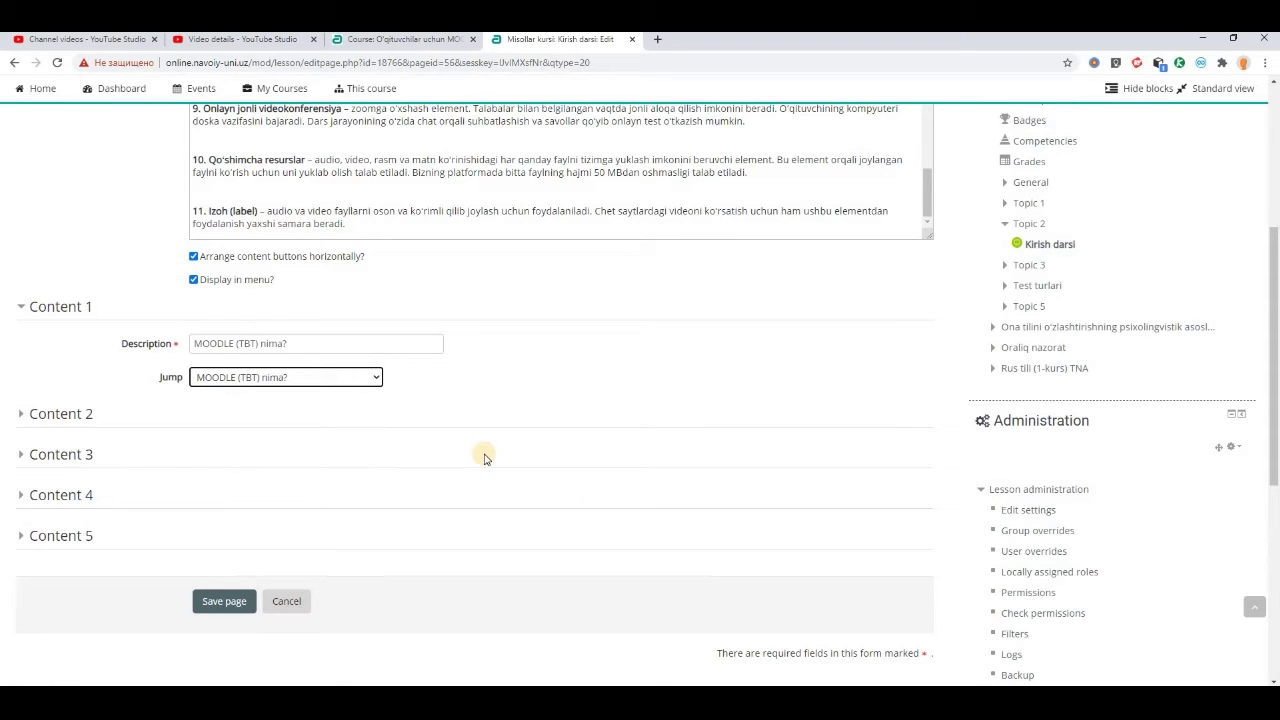
Set Content 2's description to "Keyingi sahifa" and save the content page.
left_click(21, 414)
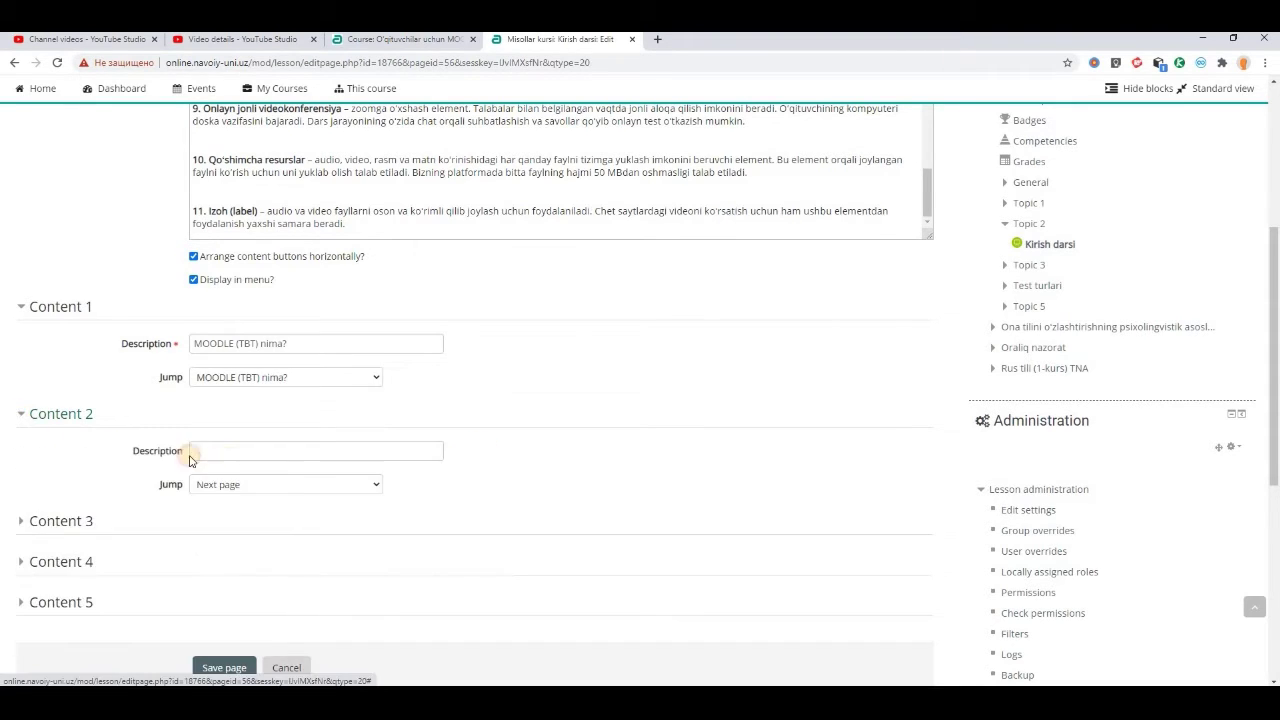
left_click(232, 451)
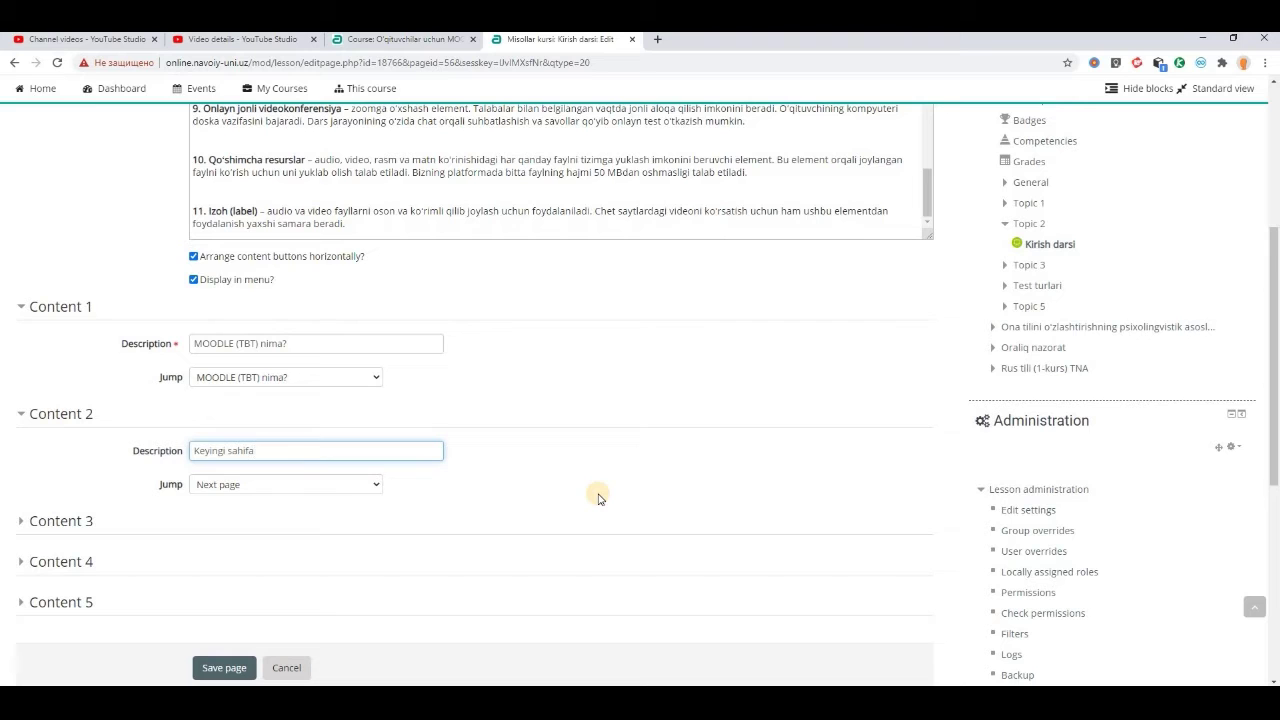
scroll(441, 519, "down", 1)
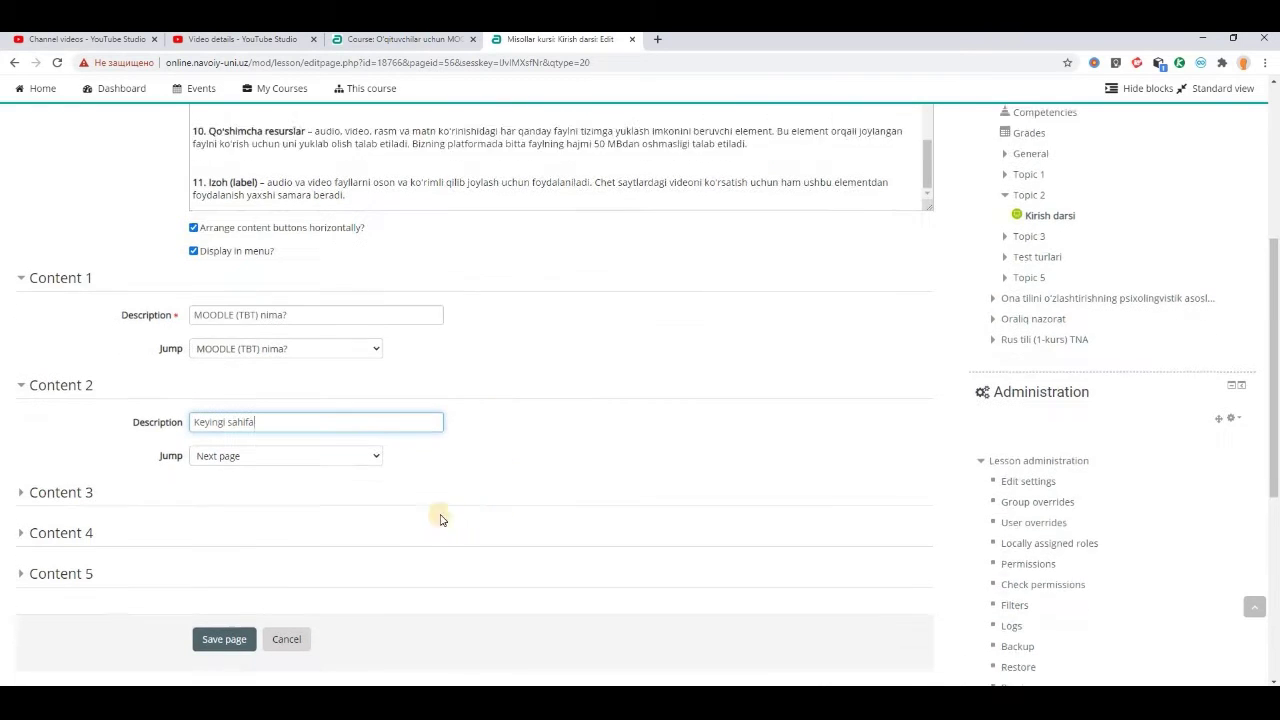
scroll(441, 519, "down", 1)
left_click(228, 604)
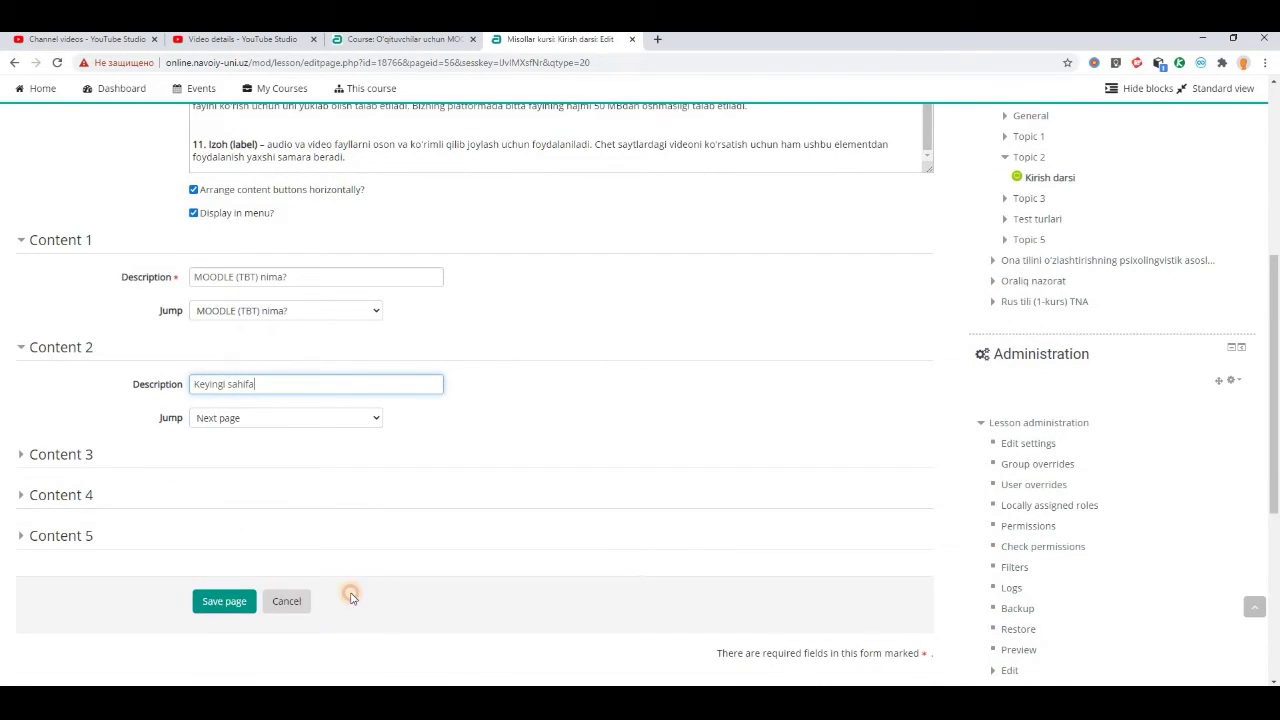
left_click(214, 632)
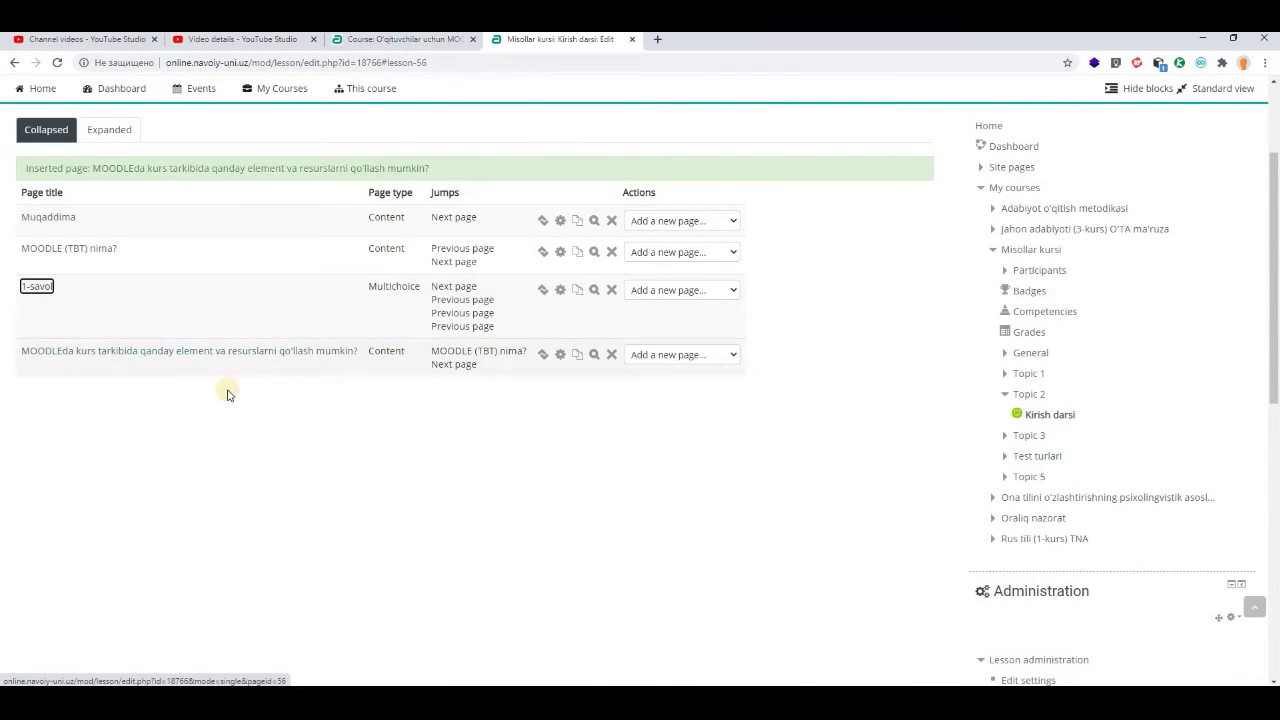
Add a True/false question page after the last content page in the lesson and title it "2-savol".
left_click(731, 362)
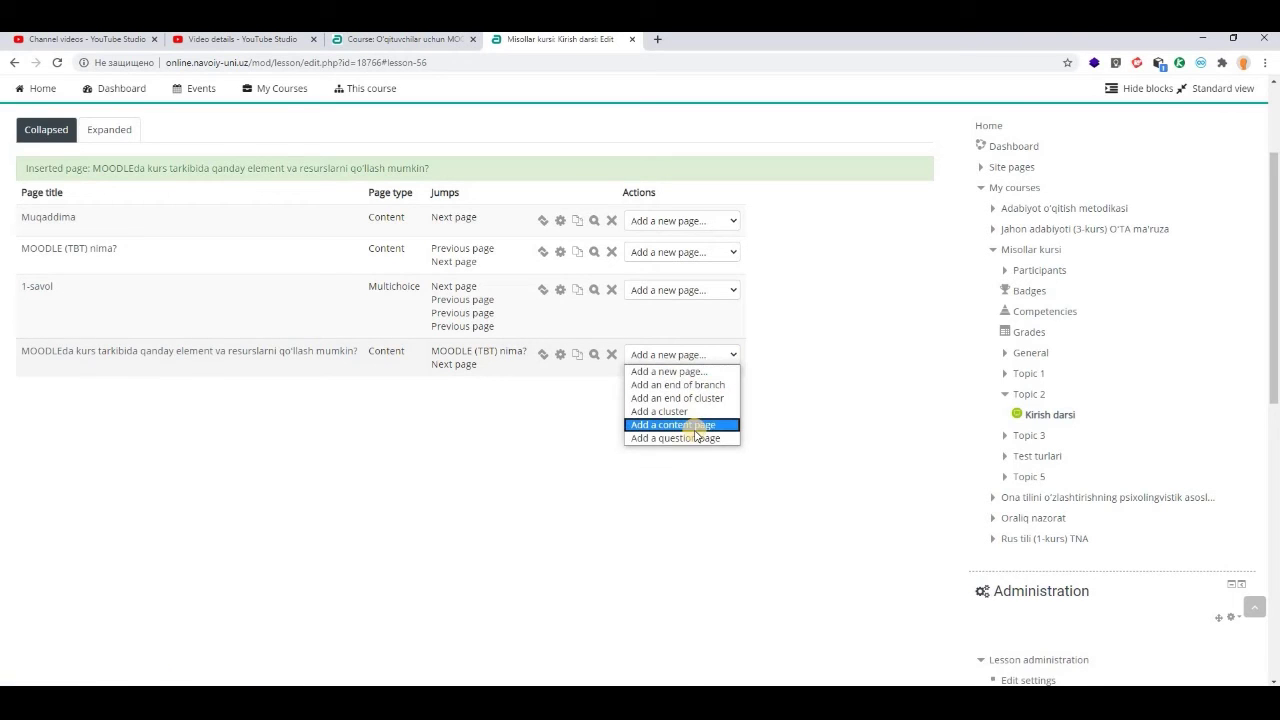
left_click(691, 440)
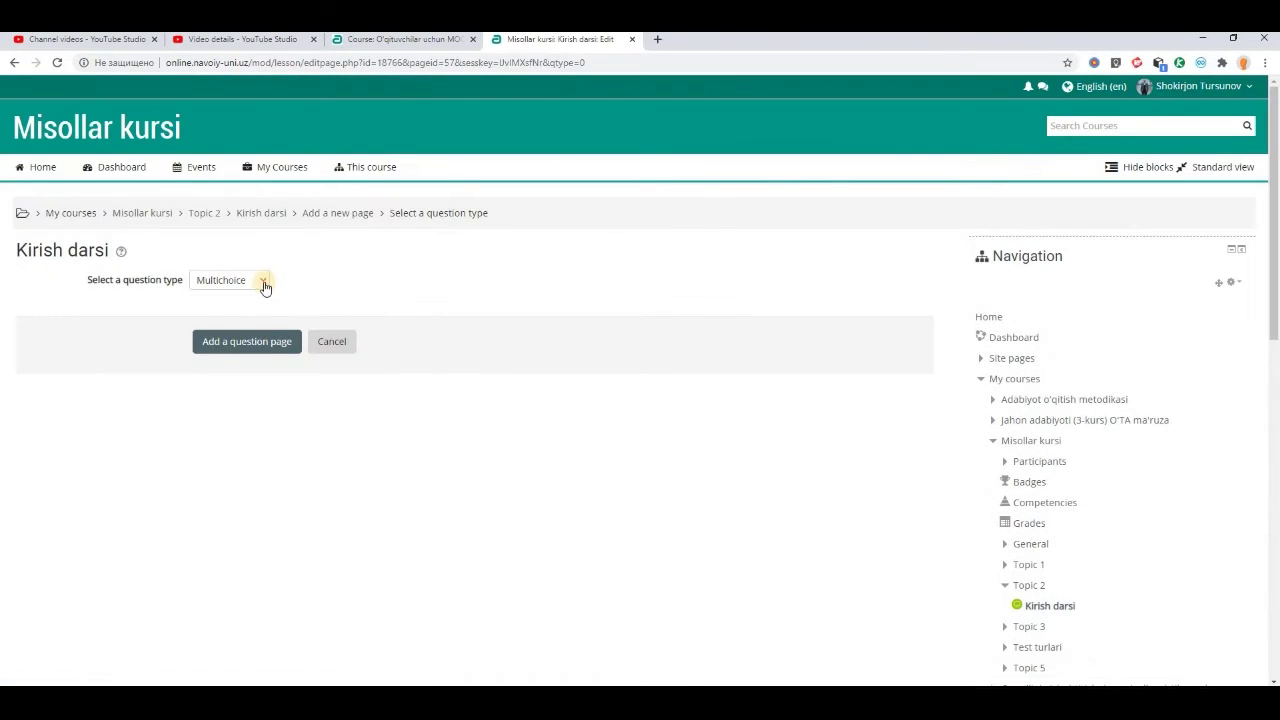
left_click(262, 281)
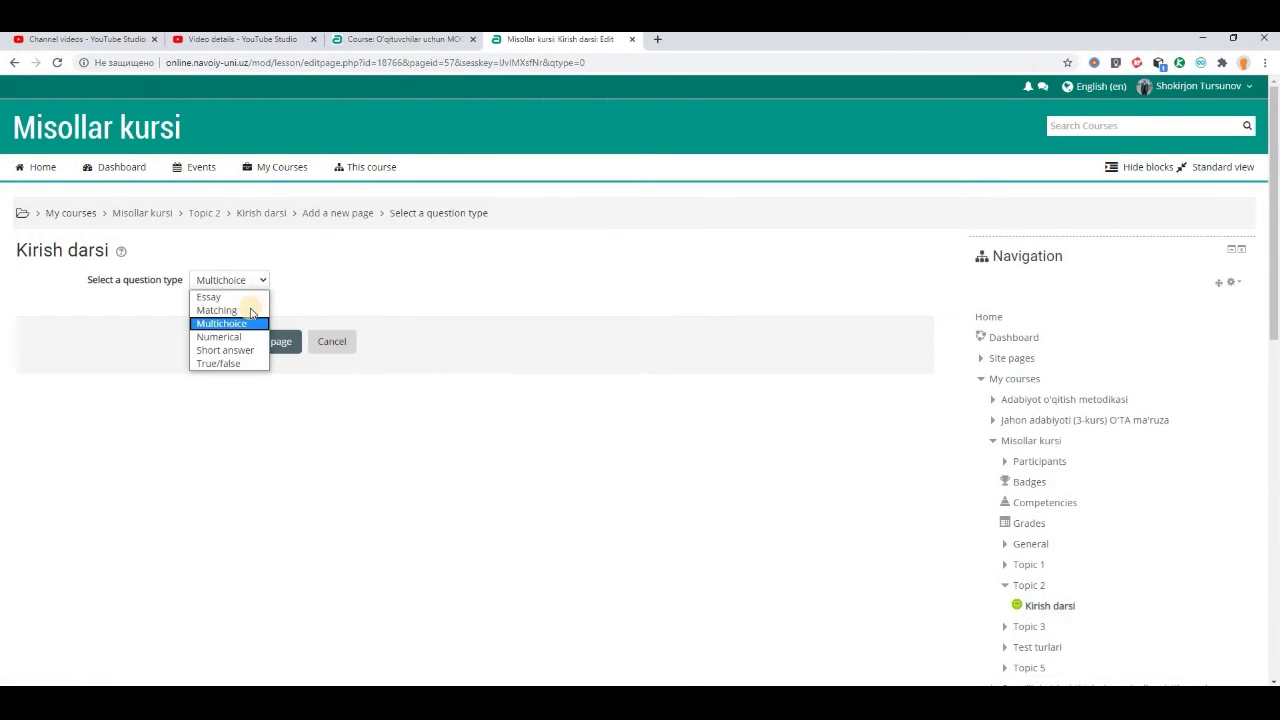
left_click(218, 363)
left_click(218, 408)
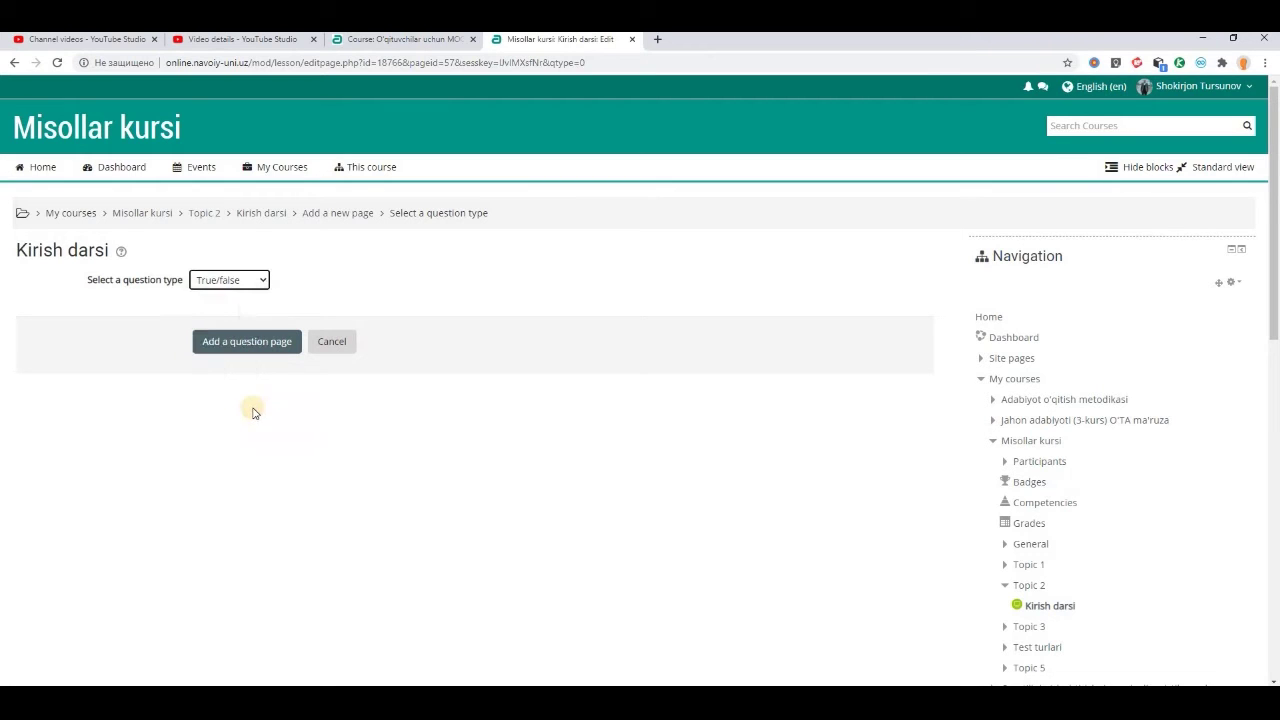
left_click(240, 340)
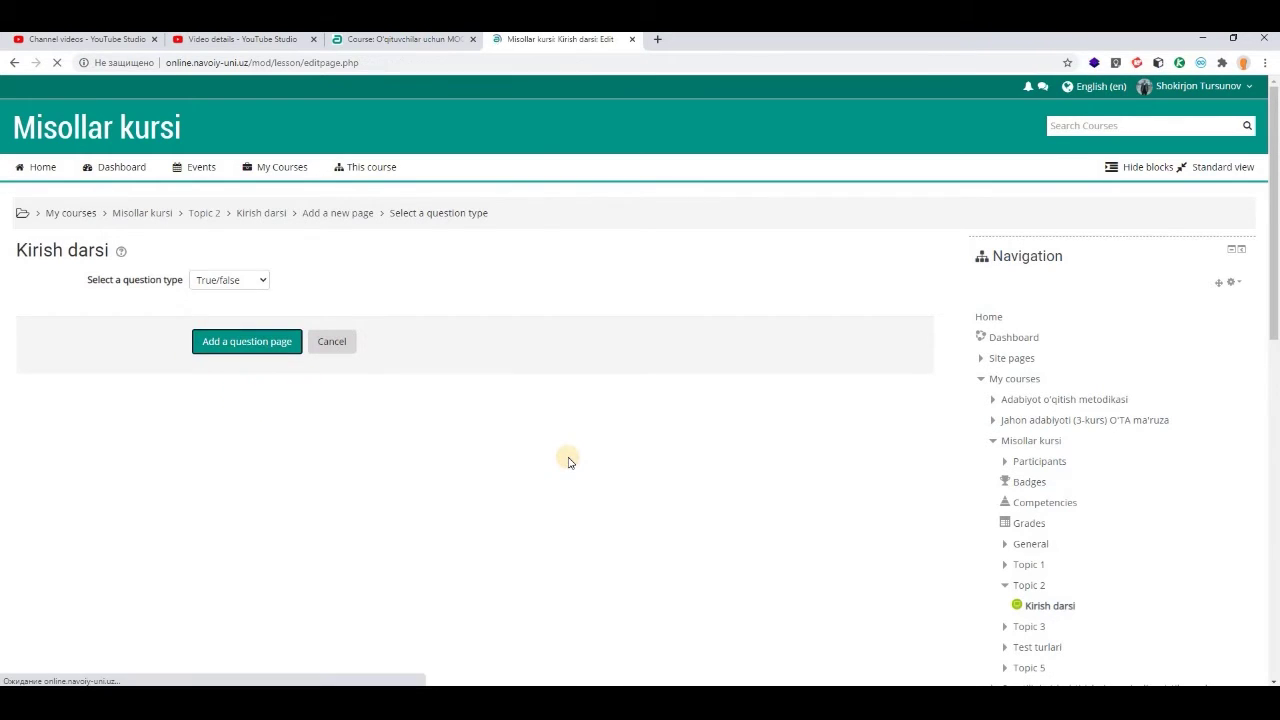
left_click(226, 335)
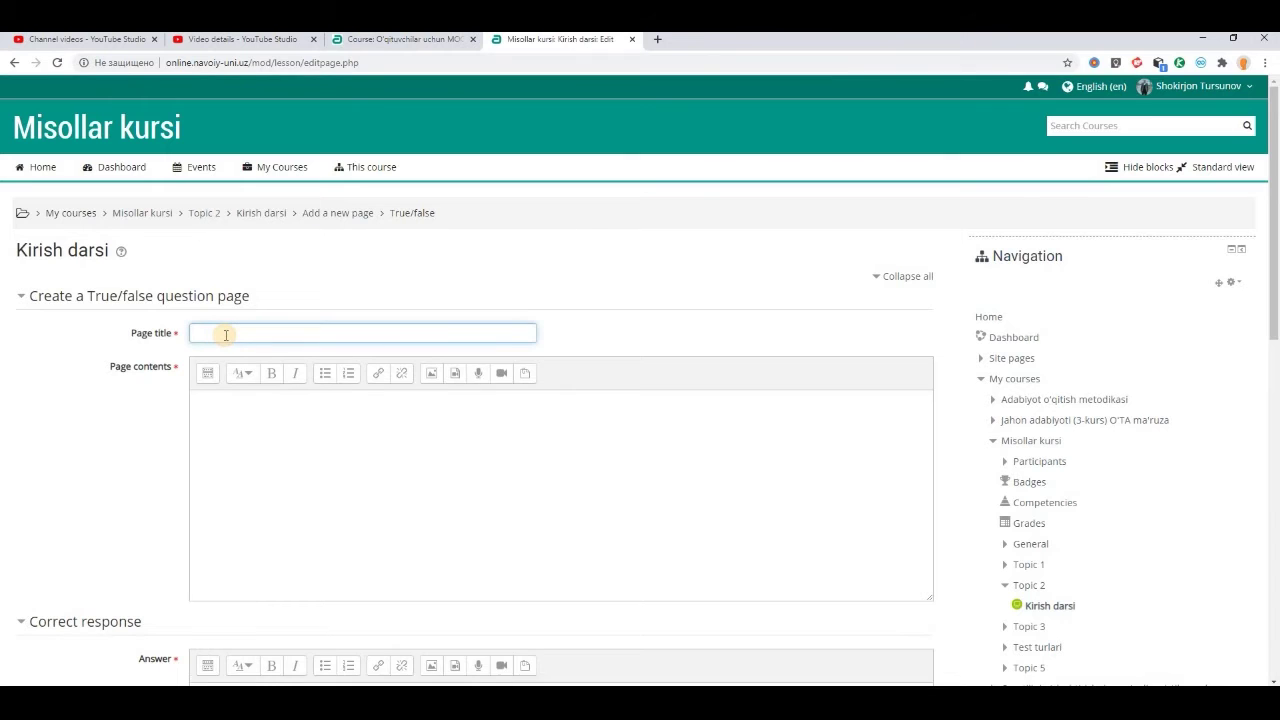
type("2-savol")
Review the element definitions in the Word document and begin the question's page contents with "Forum -".
left_click(508, 423)
key("alt+Tab")
scroll(530, 385, "down", 15)
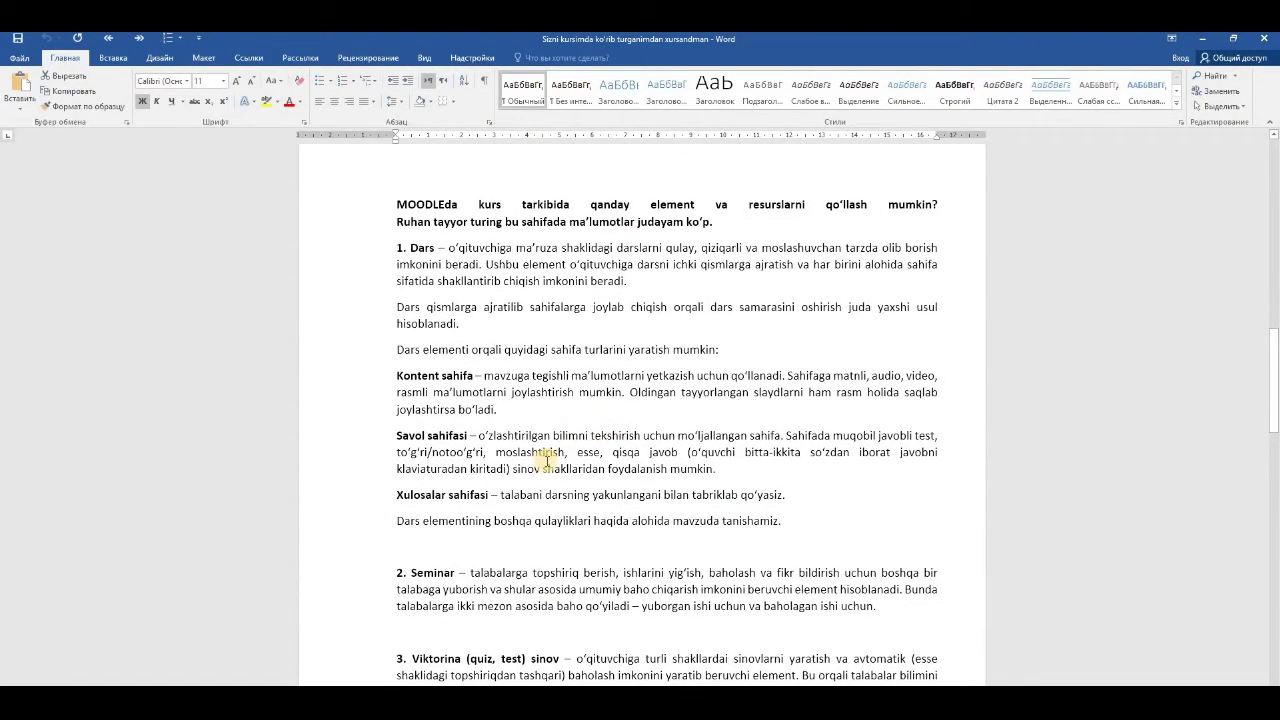
scroll(547, 461, "down", 2)
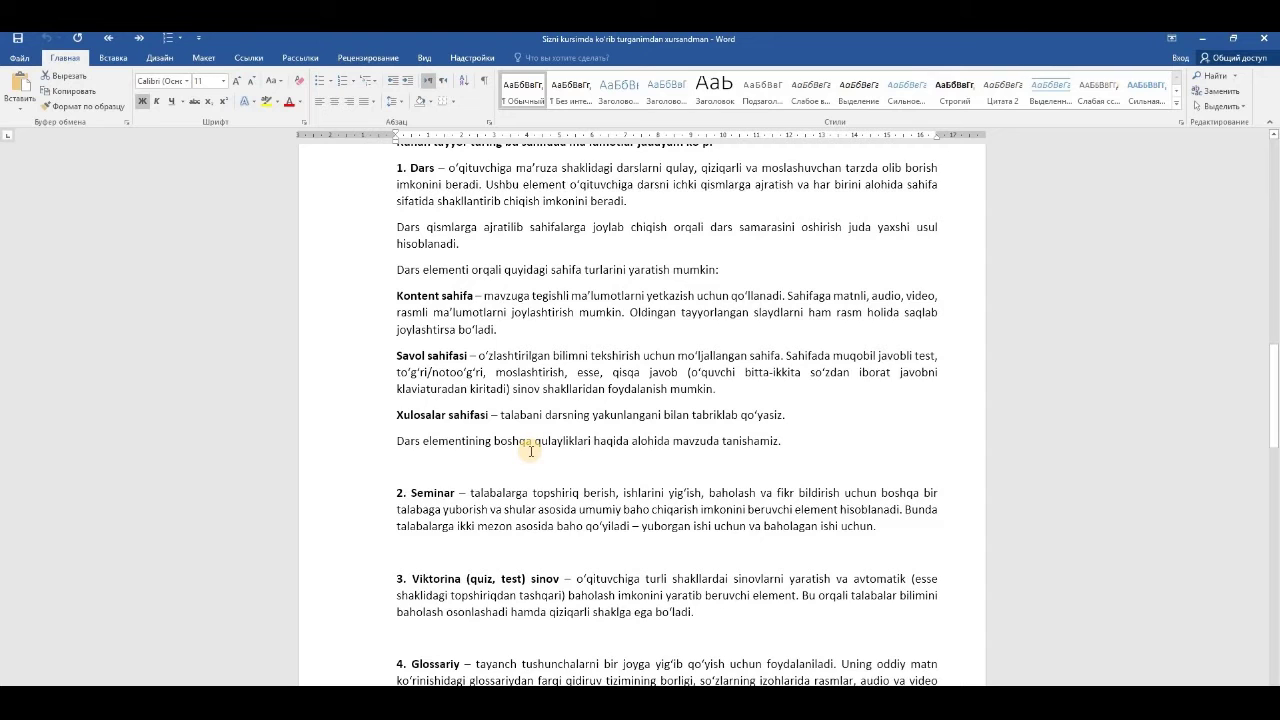
scroll(531, 451, "down", 3)
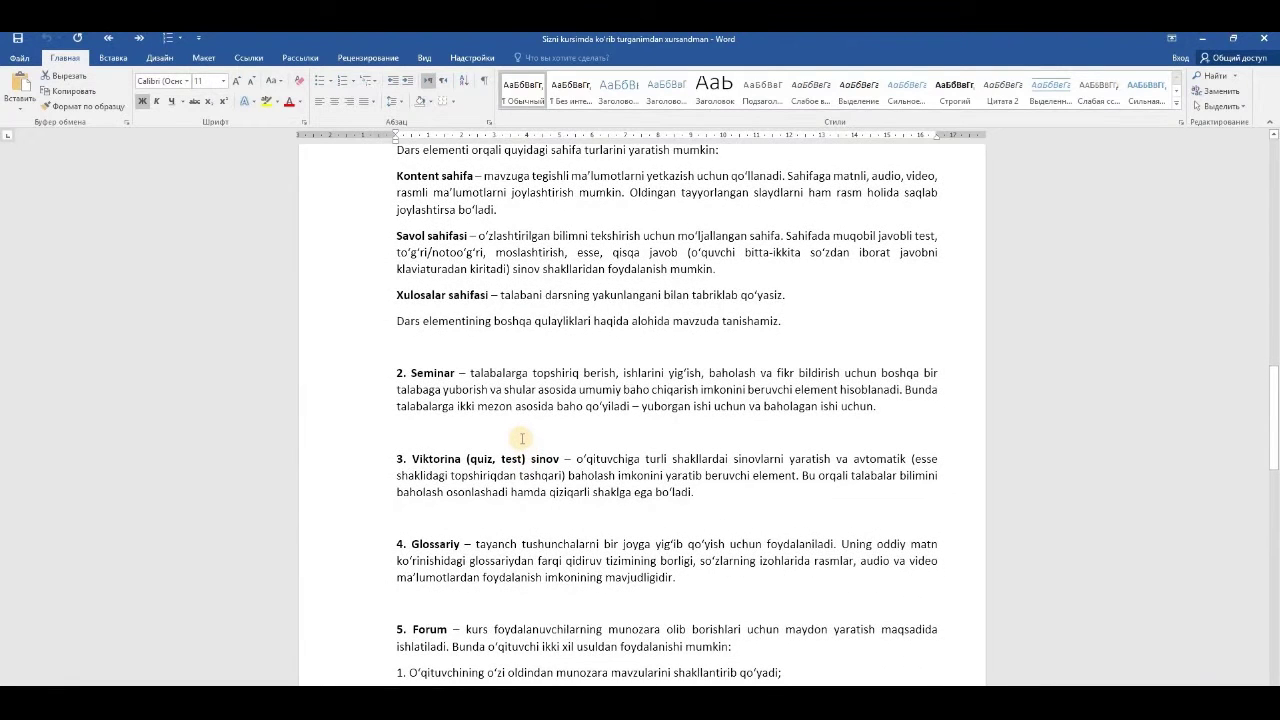
scroll(522, 438, "down", 2)
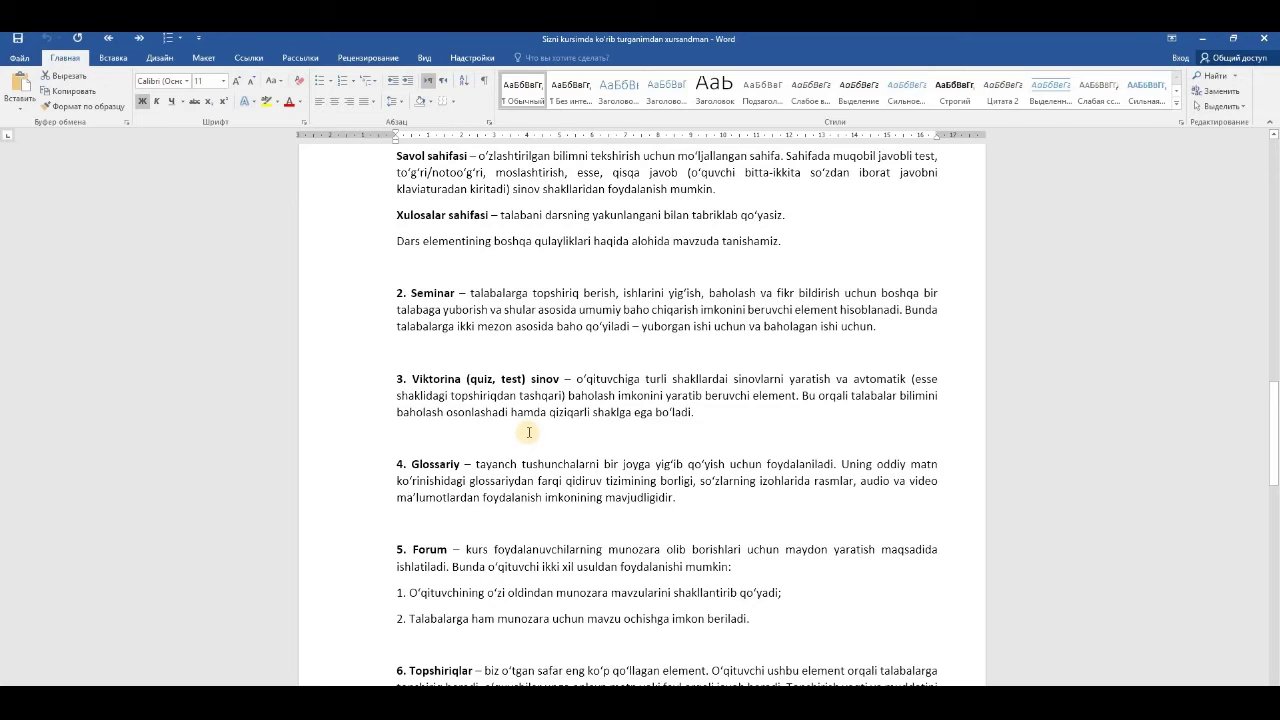
scroll(529, 432, "down", 2)
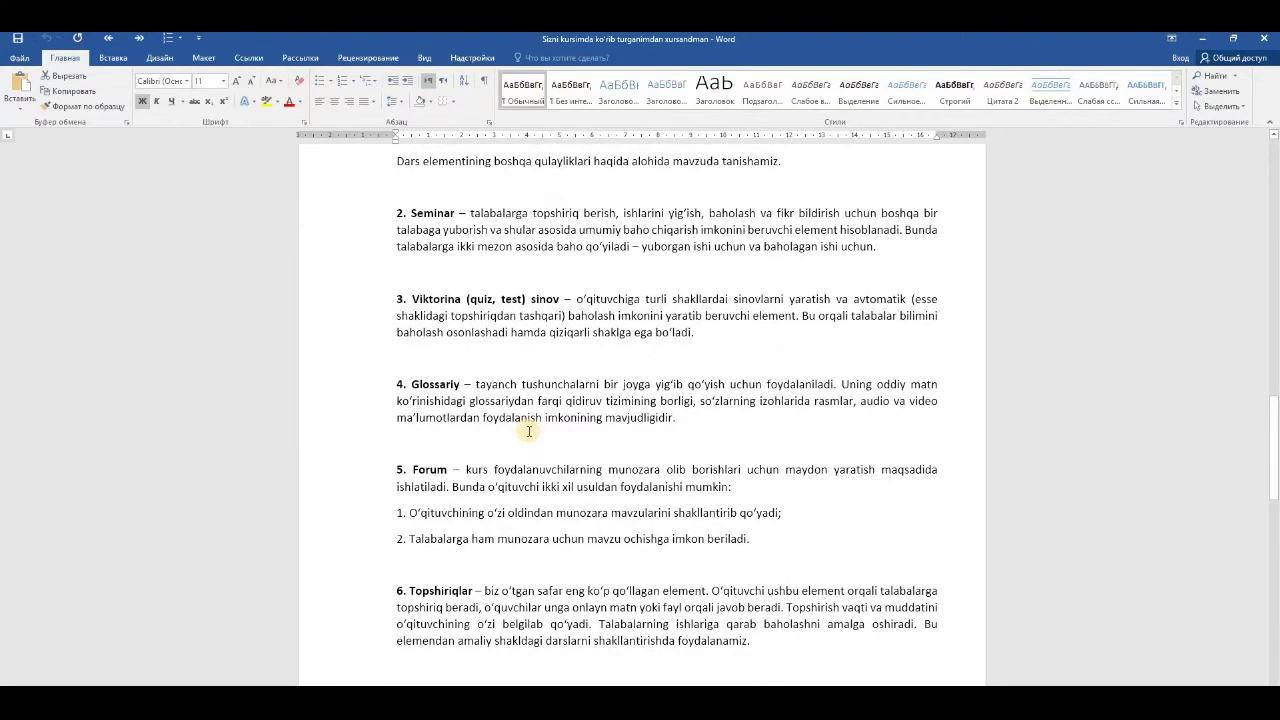
scroll(521, 431, "down", 1)
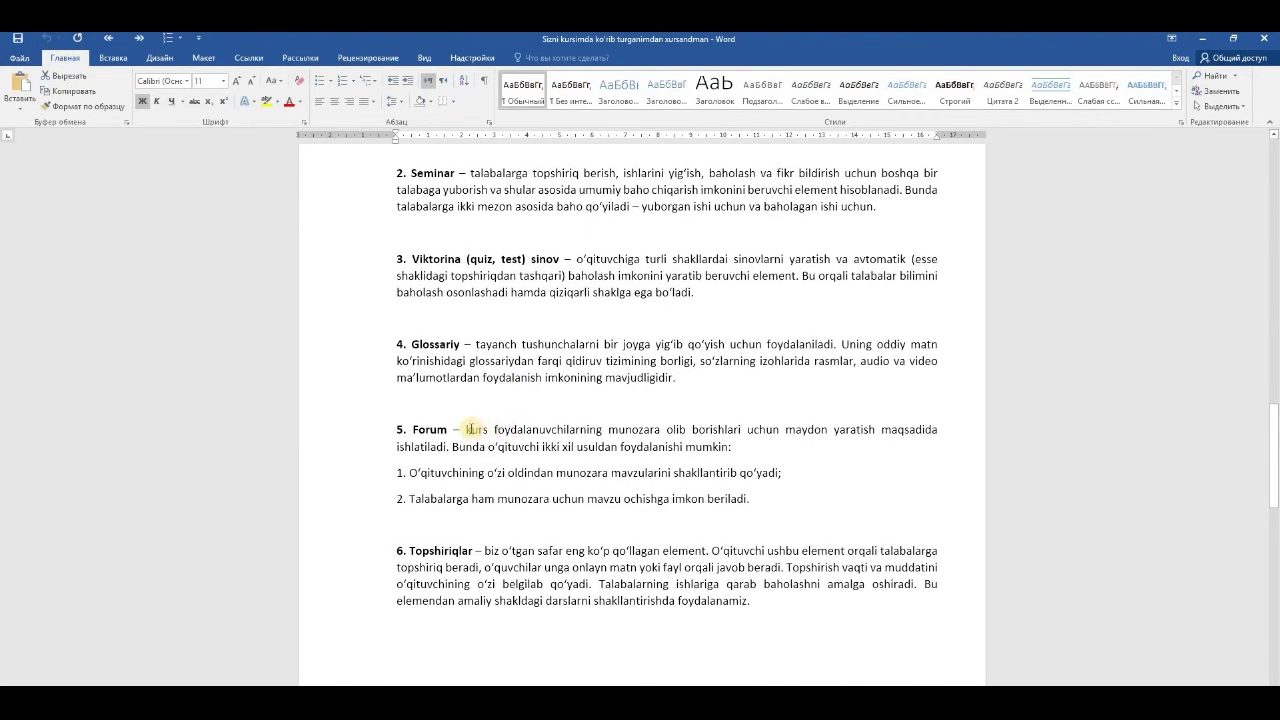
left_click_drag(466, 429, 797, 445)
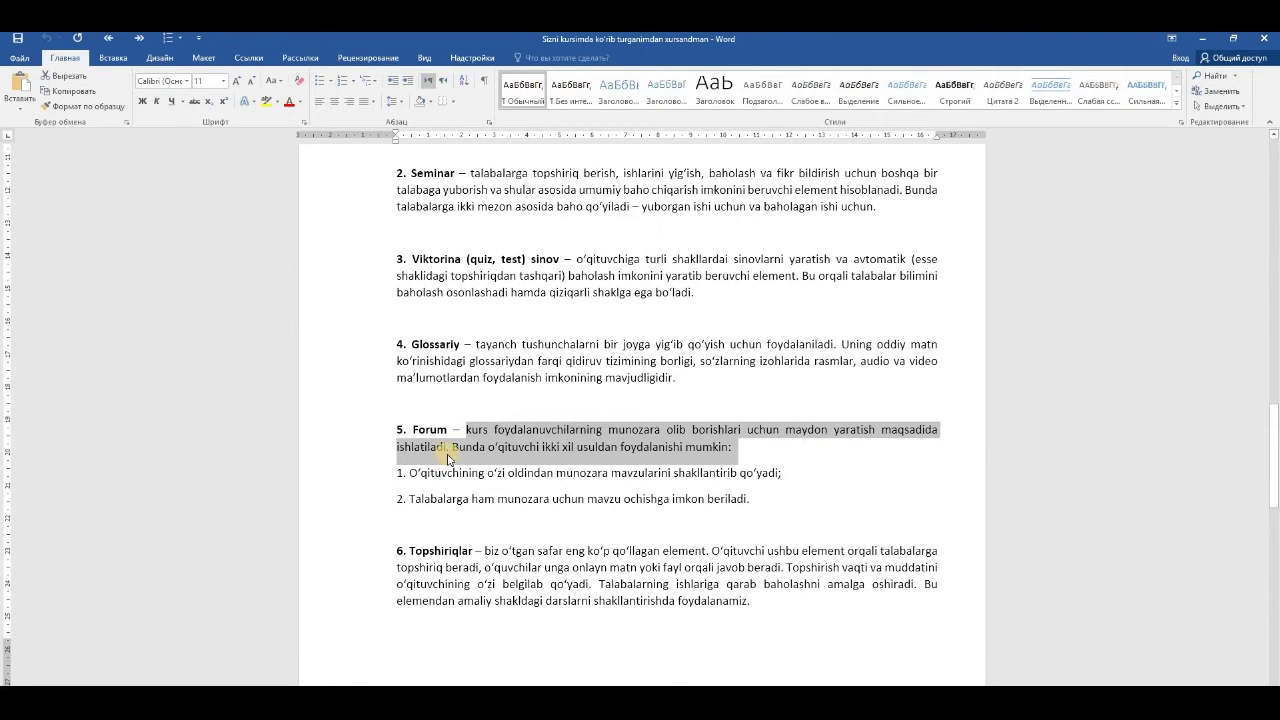
left_click_drag(414, 429, 491, 429)
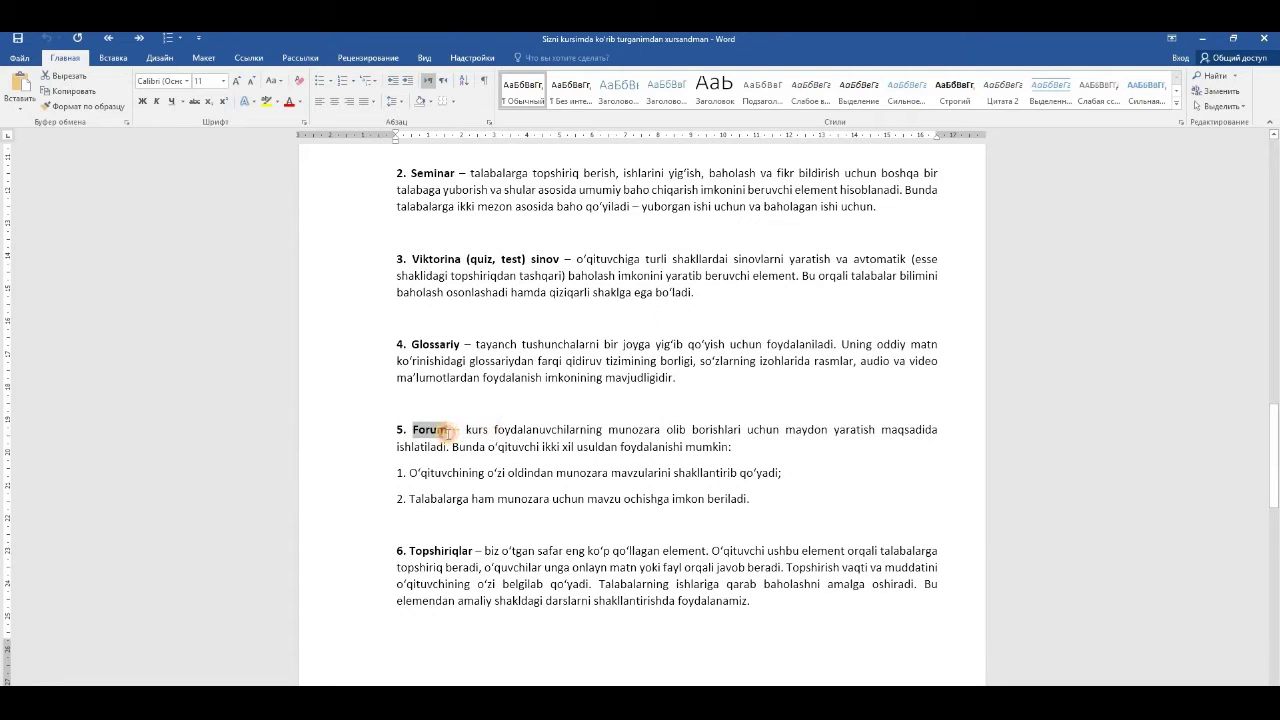
key("alt+Tab")
type("Forum")
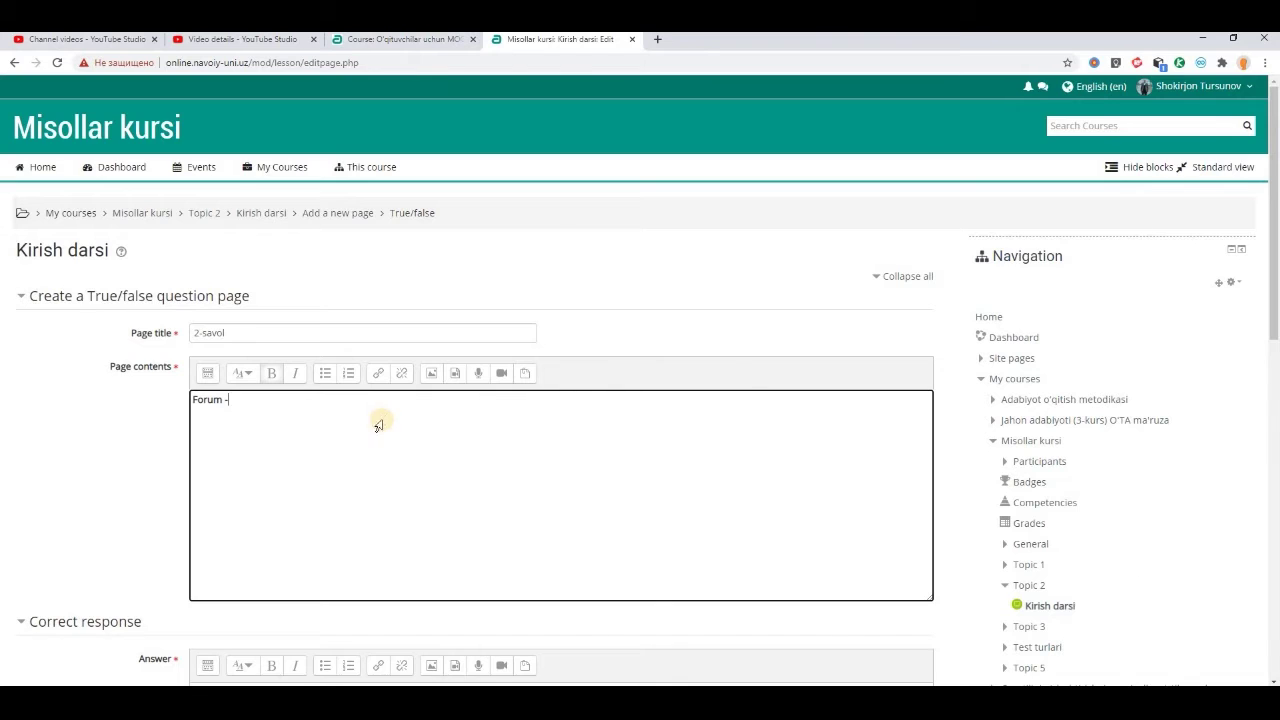
Append the Word document's "Glossariy" definition, starting "tayanch tushunchalarni", to the question text after "Forum -".
key("alt+Tab")
left_click_drag(476, 344, 673, 377)
key("ctrl+c")
key("alt+Tab")
key("ctrl+v")
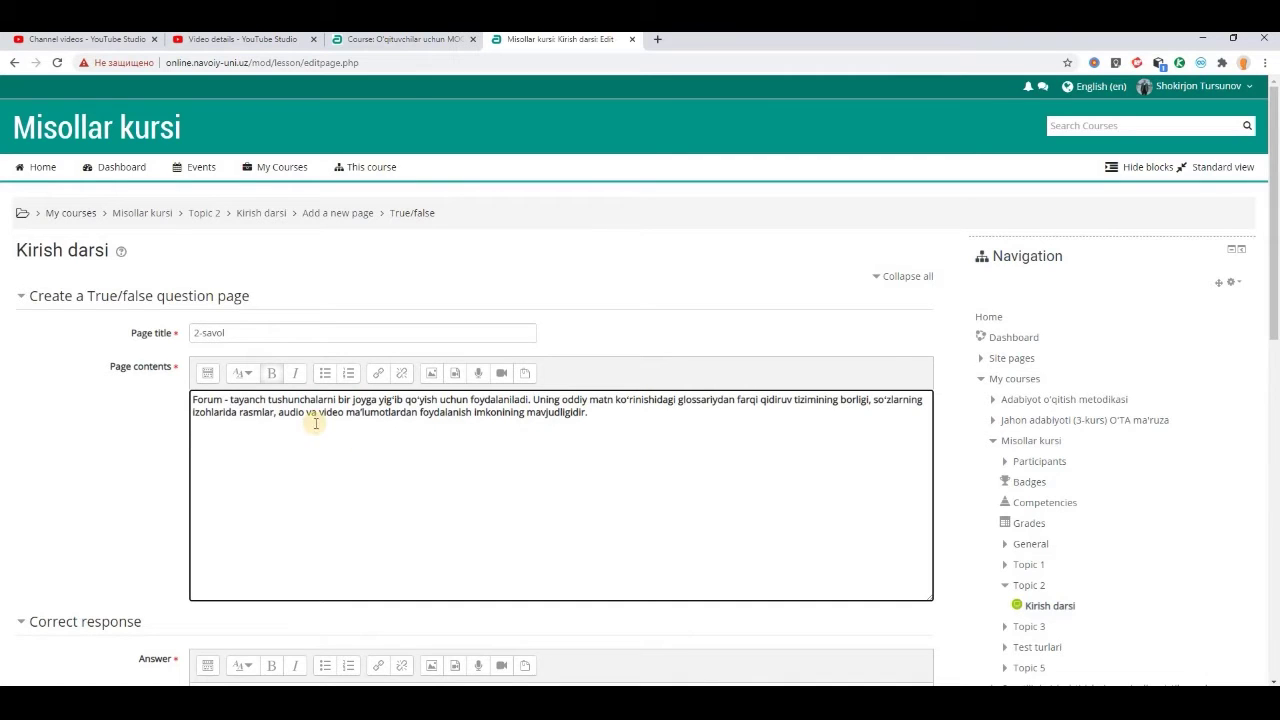
Add the line "Jumla to'g'rimi?" below the statement in the question text and remove its bold formatting.
left_click(600, 419)
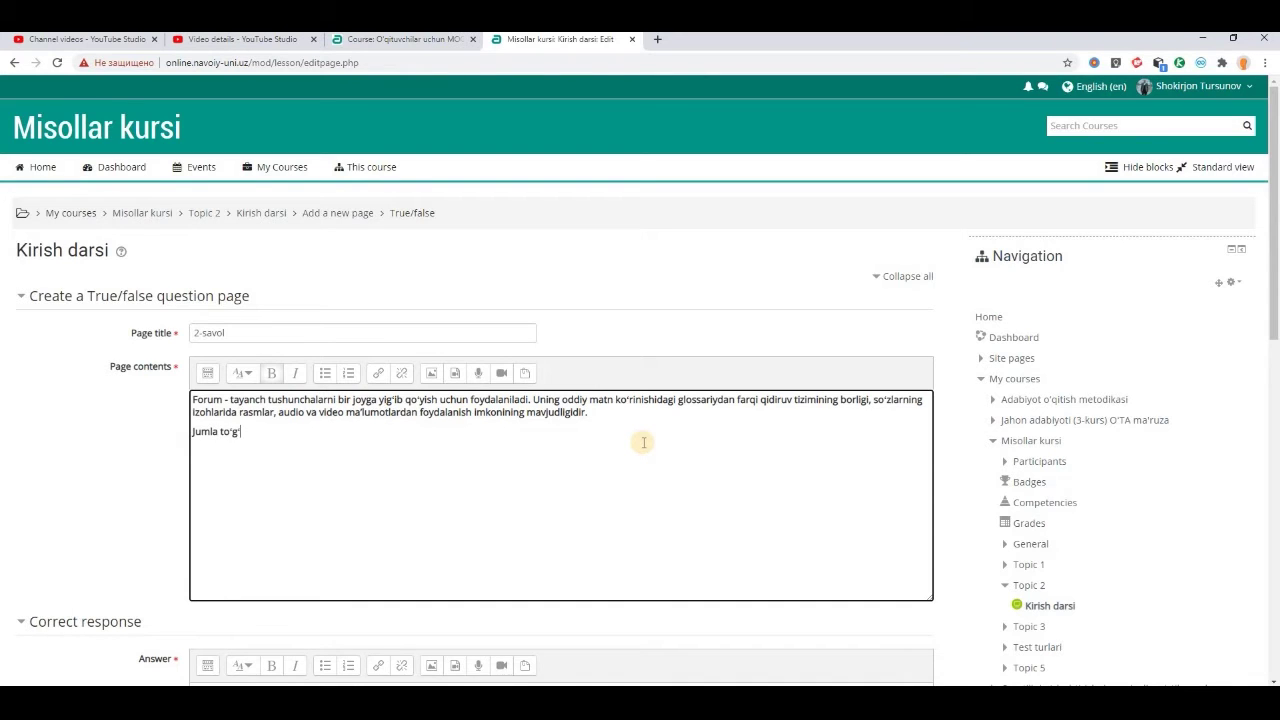
key("shift+Left")
key("shift+Left")
key("shift+Left")
key("shift+Left")
key("shift+Left")
key("shift+Left")
key("shift+Left")
key("shift+Left")
key("shift+Left")
key("shift+Left")
key("shift+Left")
key("shift+Left")
key("shift+Left")
key("shift+Left")
key("shift+Left")
left_click(297, 376)
left_click(365, 482)
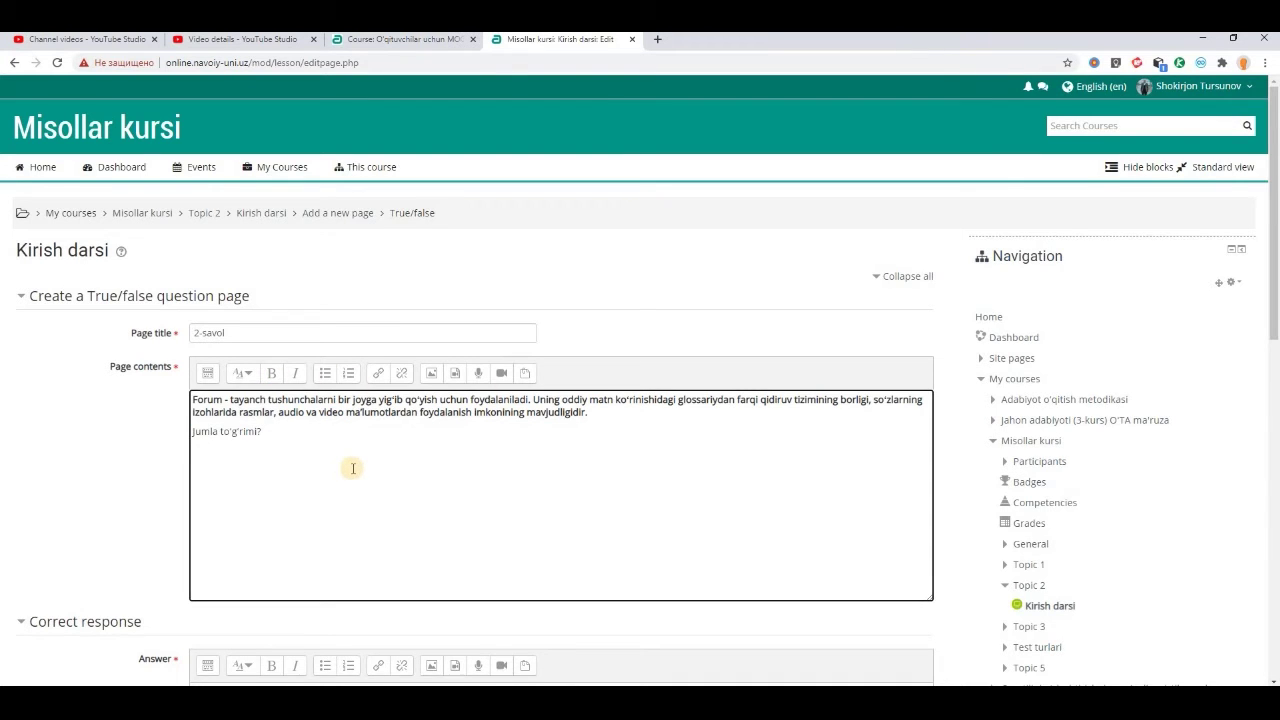
Enter "To'g'ri" as the correct response's answer and "Noto'g'ri" as the wrong response's answer.
scroll(357, 468, "down", 2)
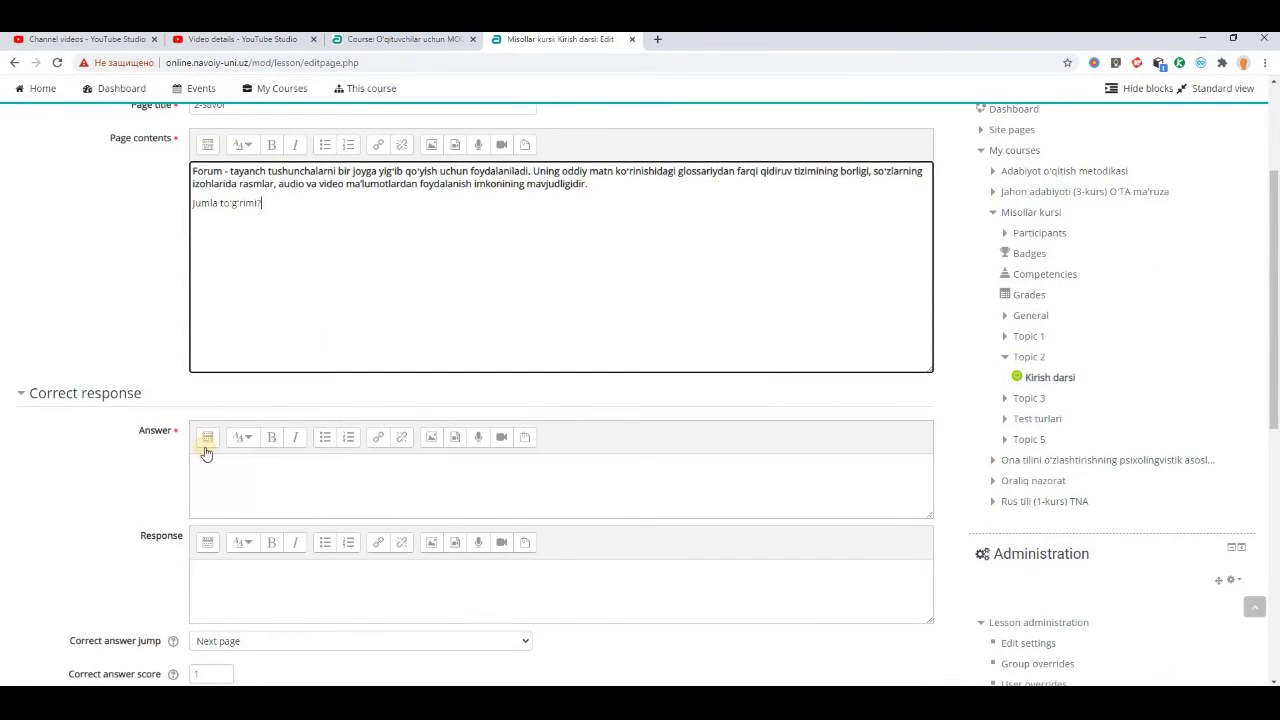
left_click(234, 477)
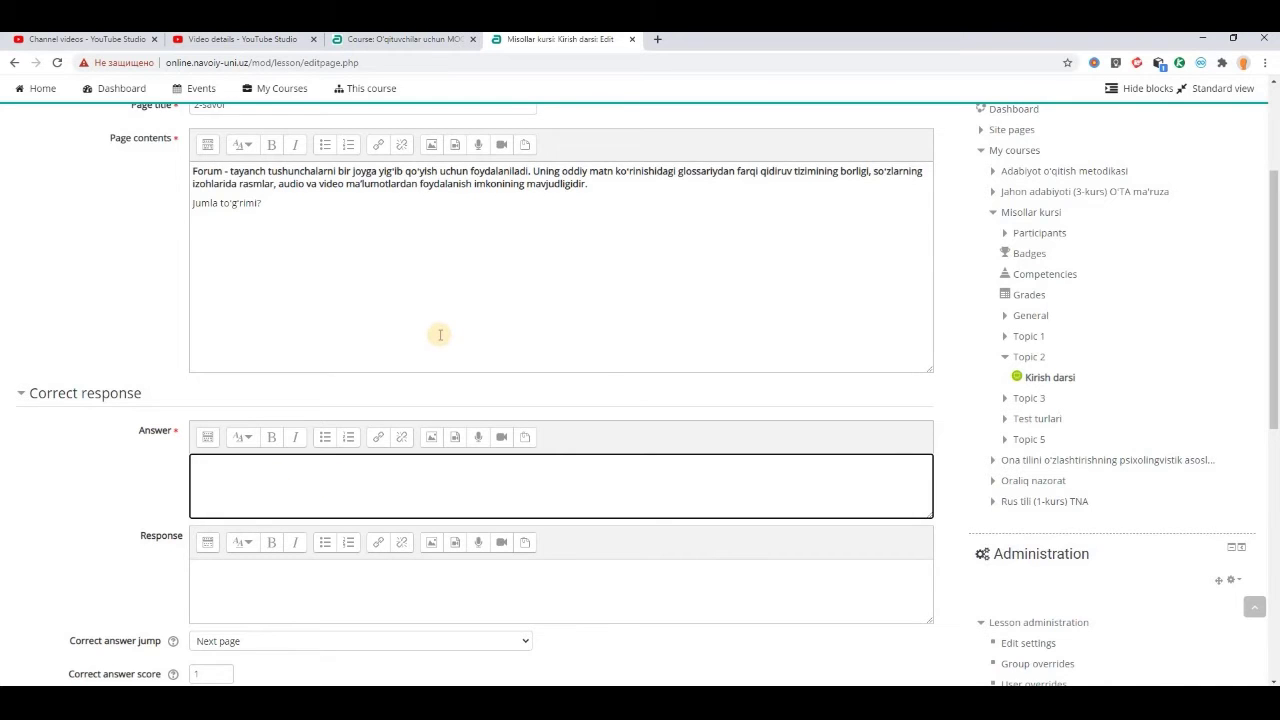
scroll(626, 408, "down", 1)
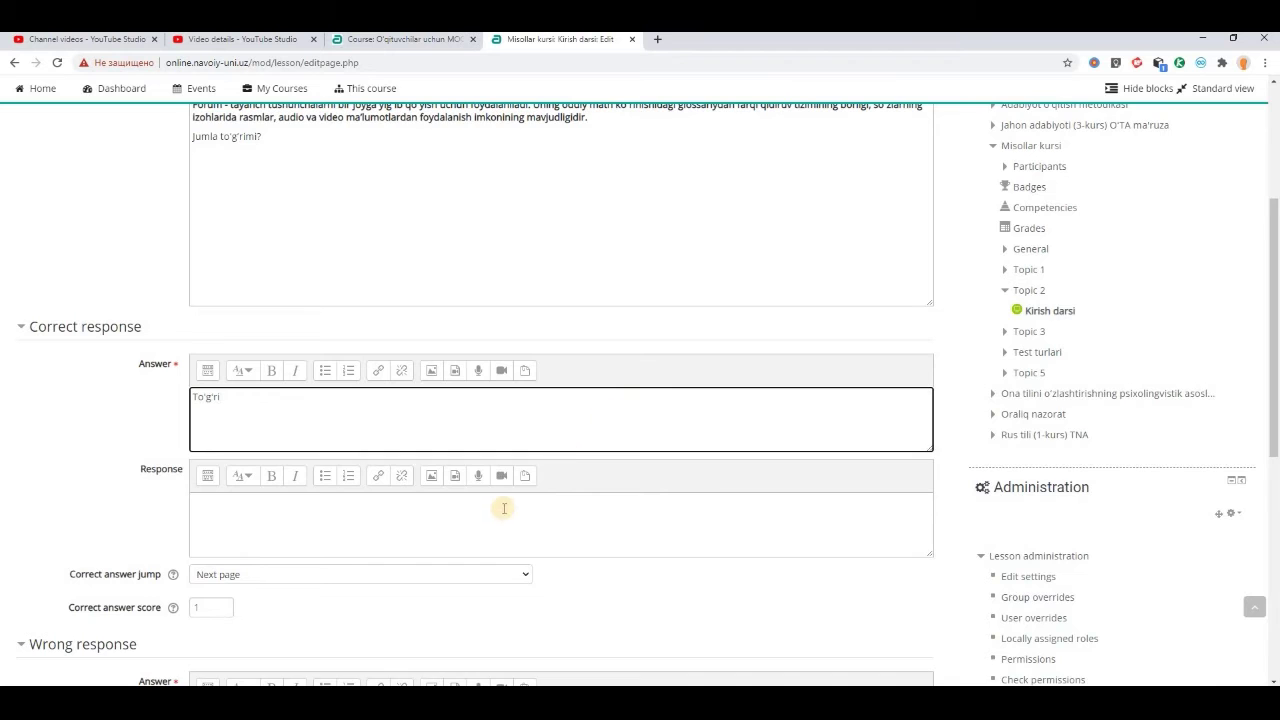
scroll(323, 517, "down", 2)
left_click(309, 576)
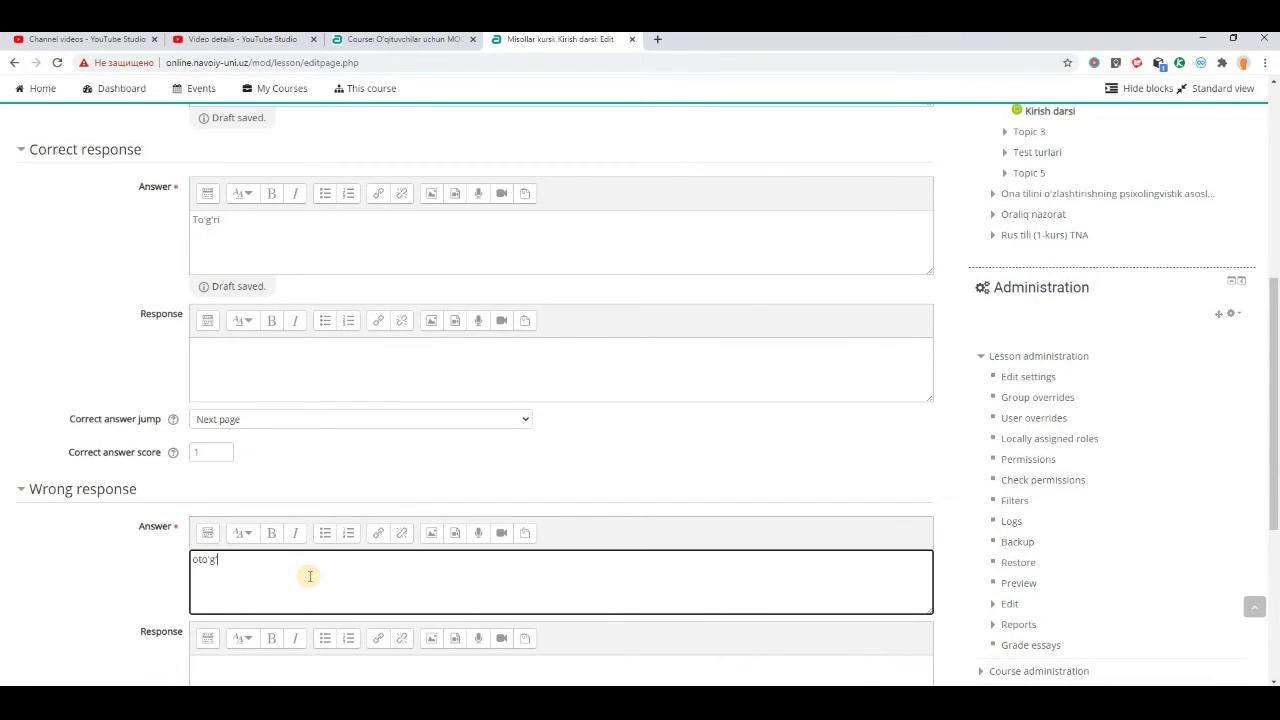
left_click(193, 560)
type("N")
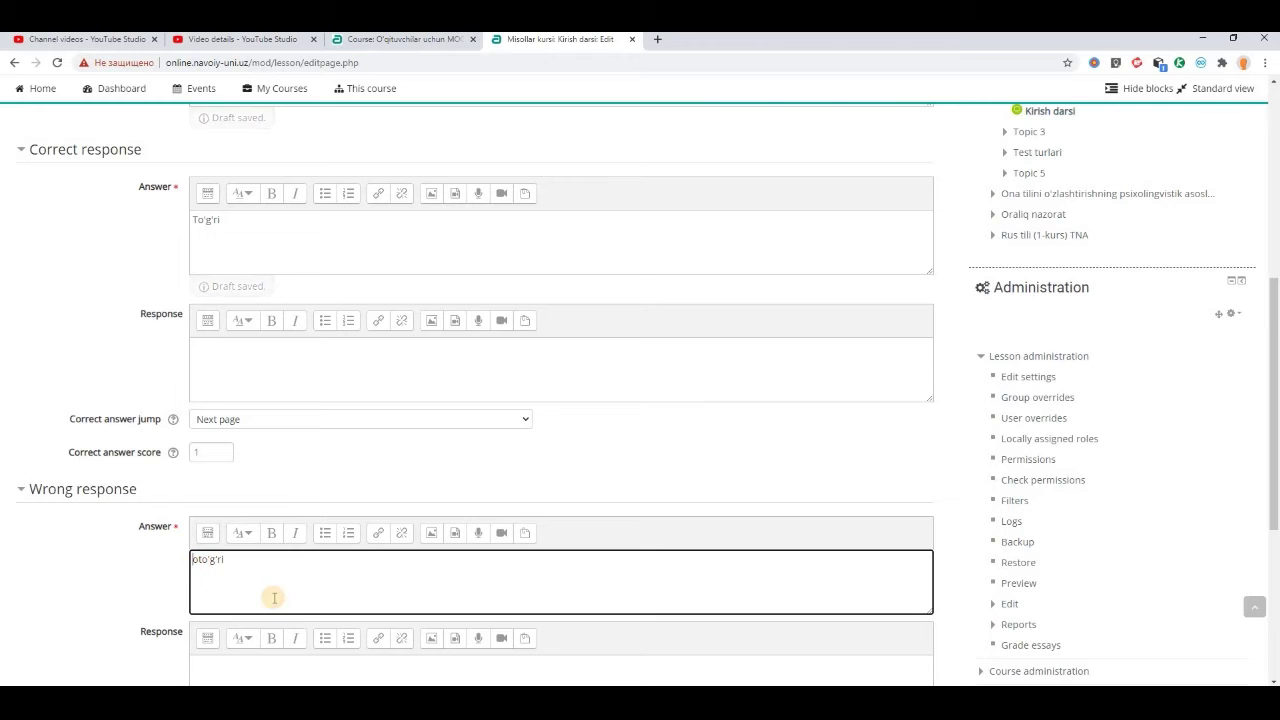
Set the wrong answer jump to Next page and enter "Barakalla!" as the feedback for the "Noto'g'ri" answer.
scroll(272, 596, "down", 1)
scroll(345, 530, "up", 4)
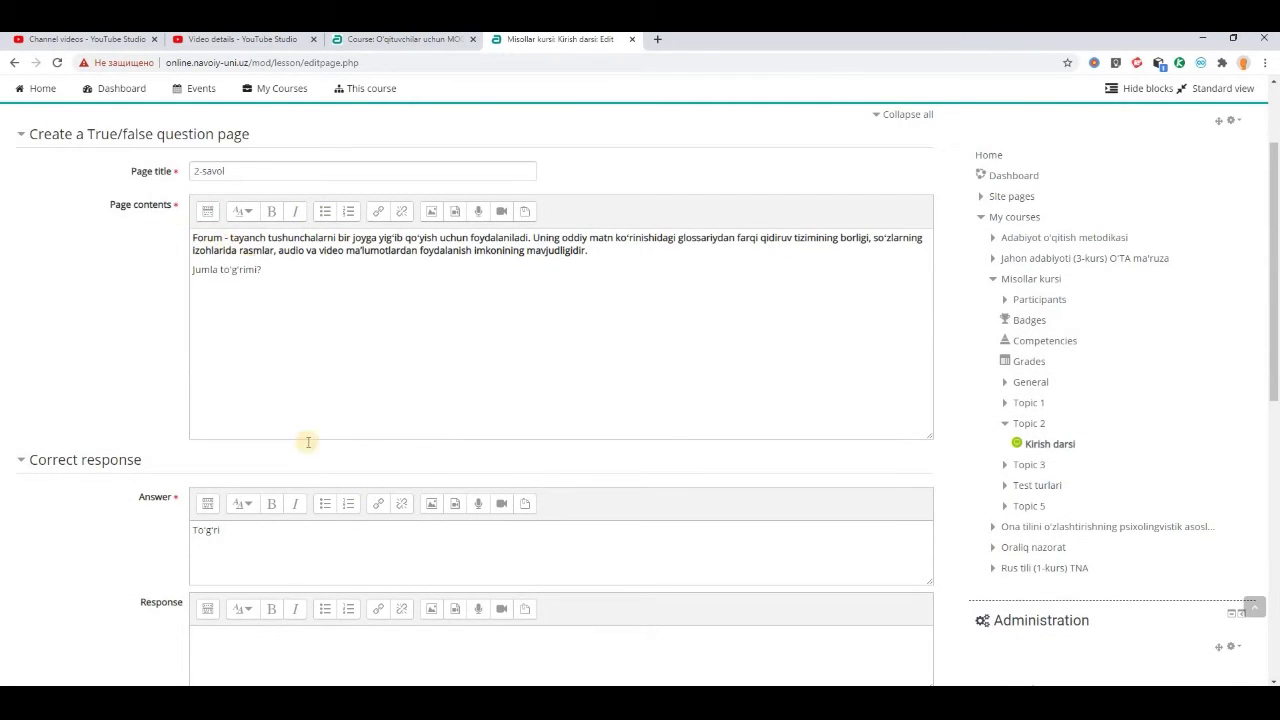
scroll(443, 475, "down", 8)
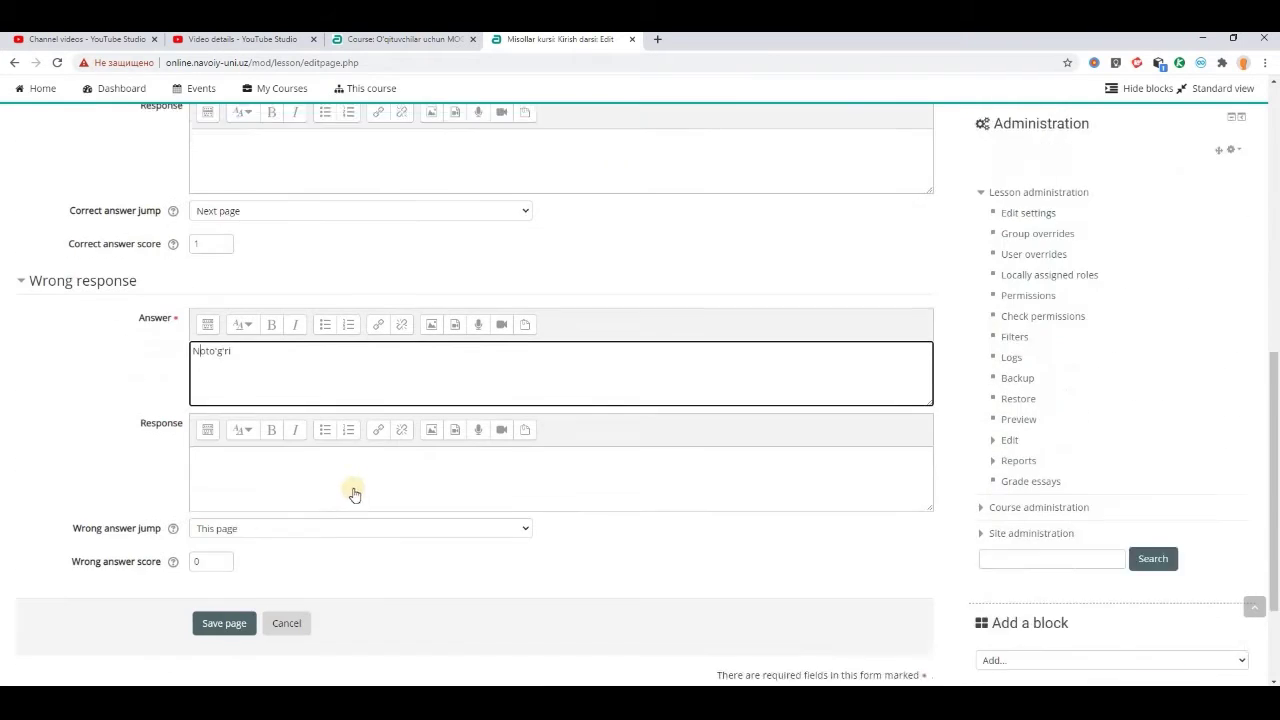
left_click(311, 493)
left_click(306, 522)
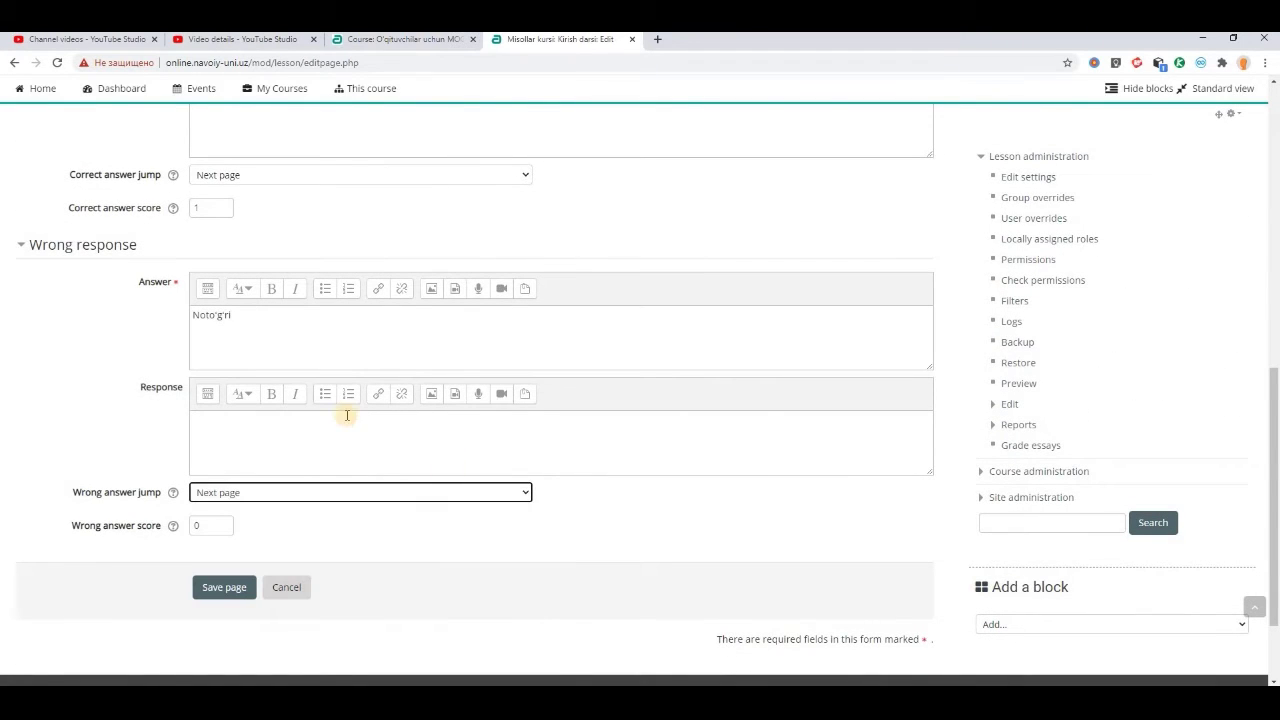
left_click(325, 428)
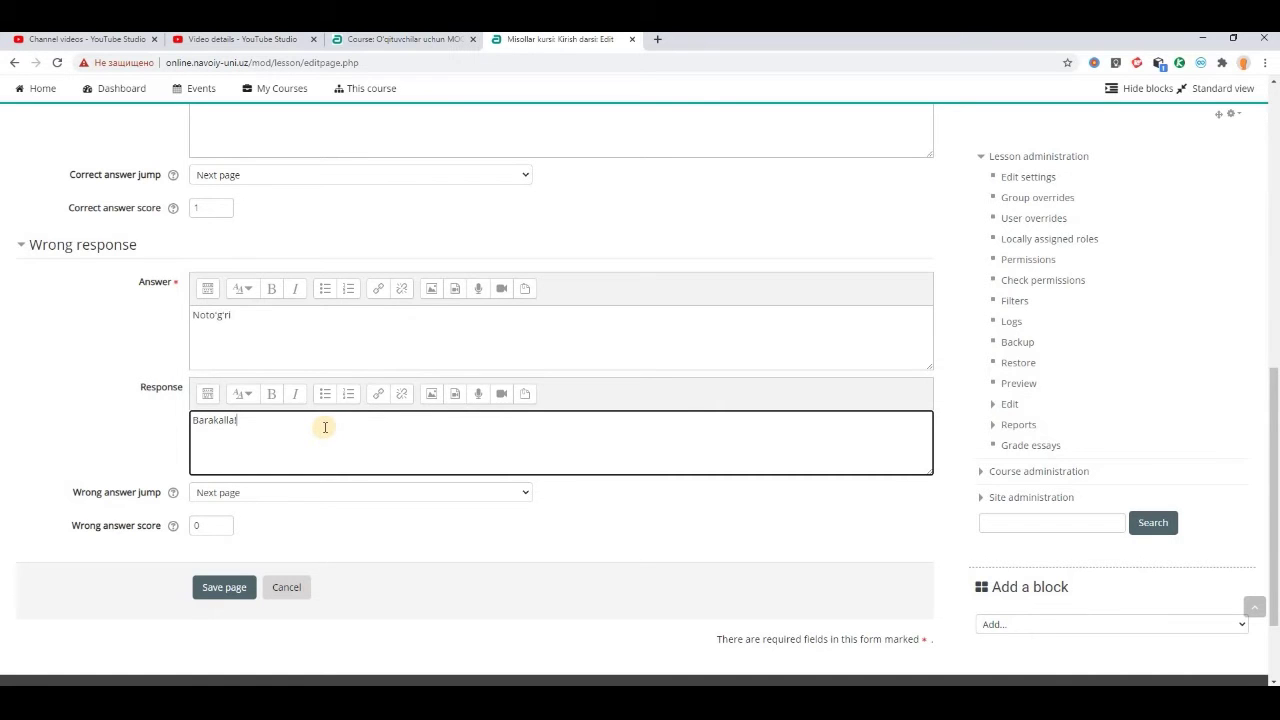
Enter "Afsus, qayta urinib ko'ring." as the feedback for the "To'g'ri" answer.
scroll(323, 428, "up", 3)
left_click(256, 225)
left_click(339, 351)
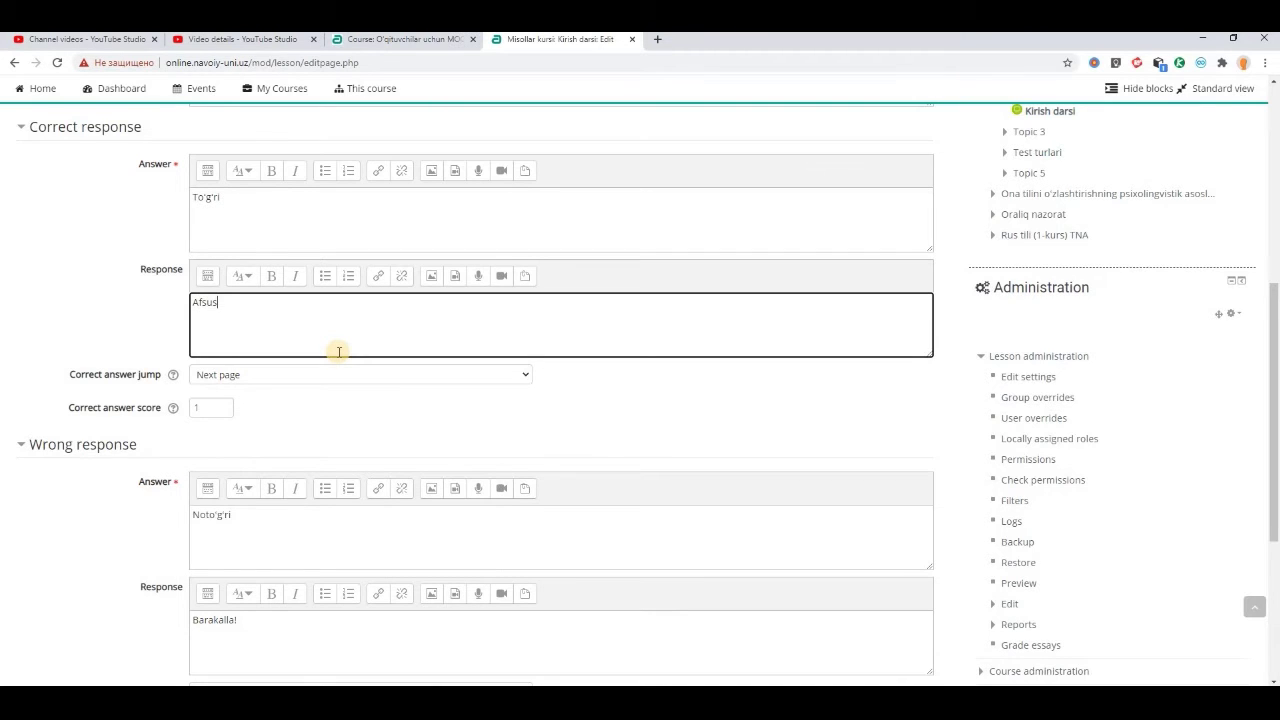
type("Afsus, qayta urinib ko'ring.")
Set the correct answer jump to "MOODLEda kurs tarkibida qanday element va resurslarni qo'llash mumkin?" and save the question page.
left_click(346, 374)
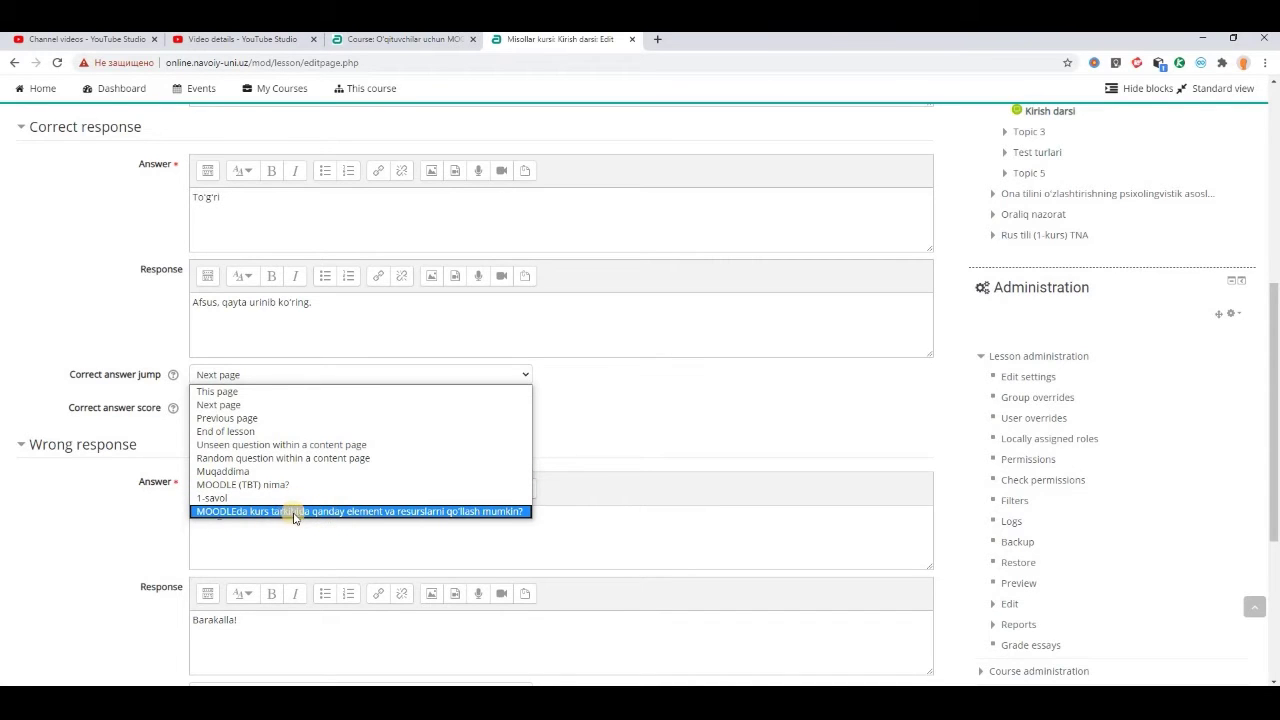
left_click(470, 512)
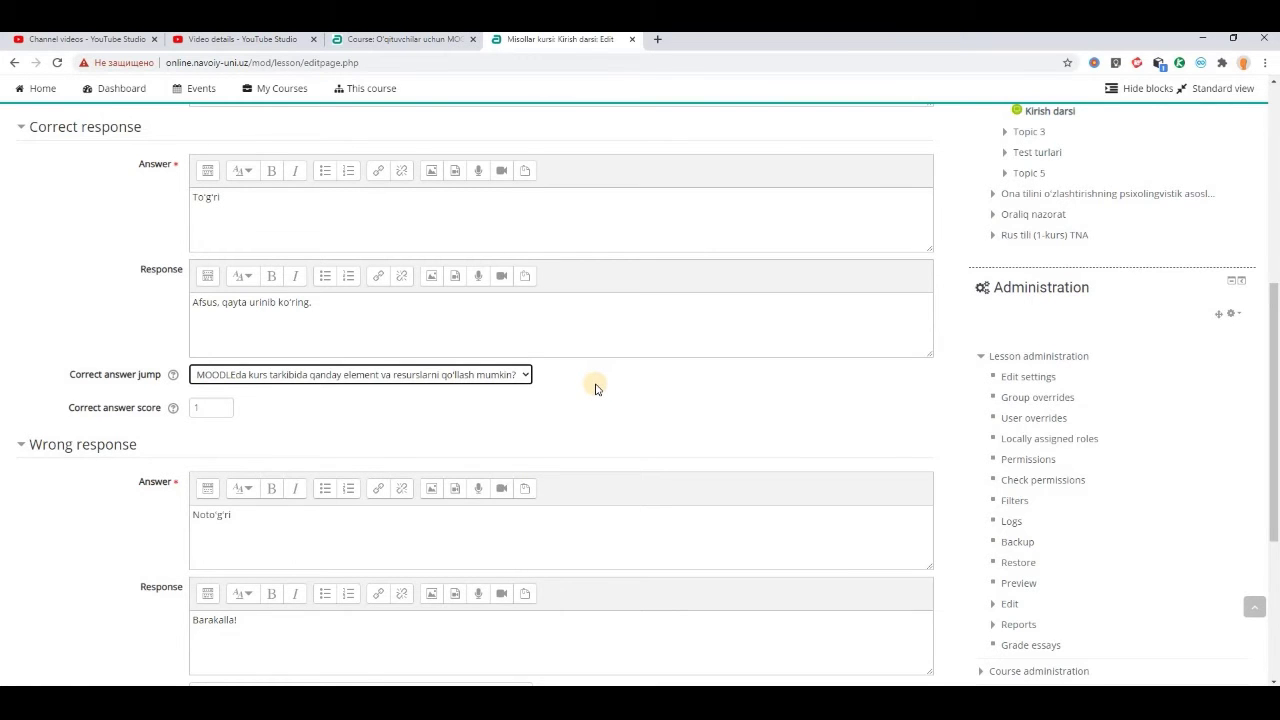
scroll(595, 388, "down", 4)
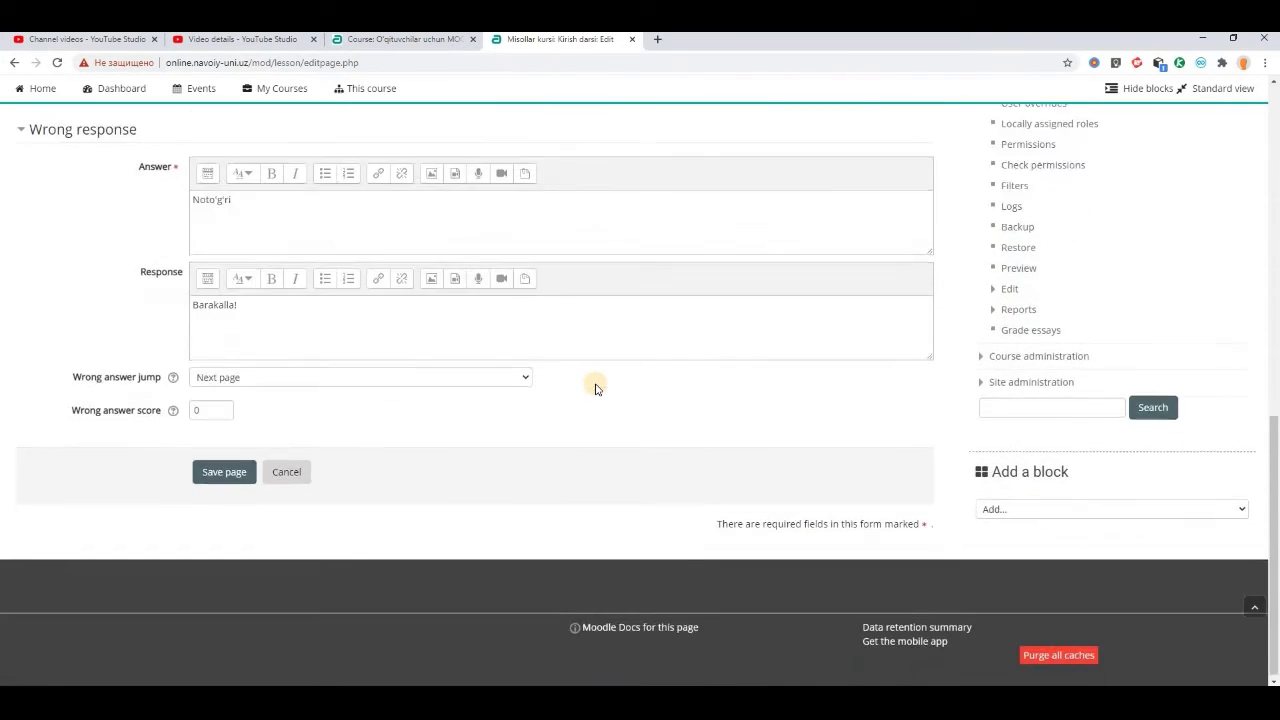
key("Return")
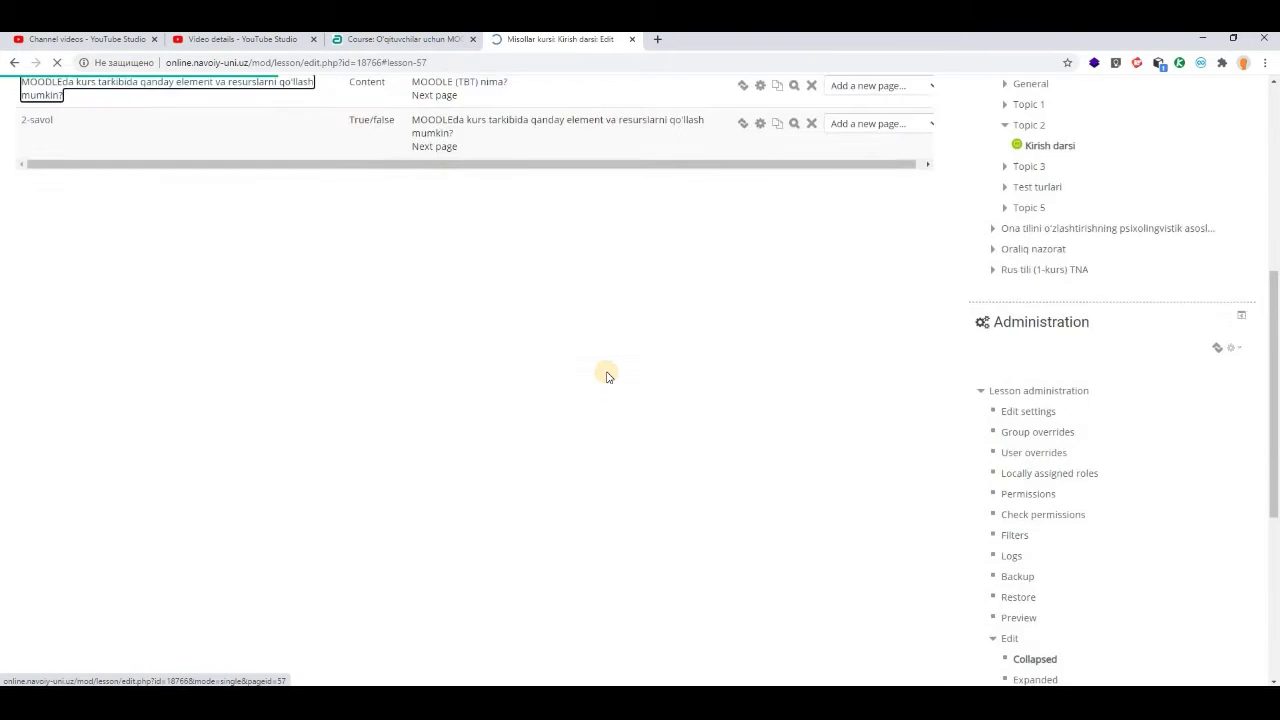
Add a Matching question page after the "2-savol" page in the lesson.
scroll(12, 272, "up", 1)
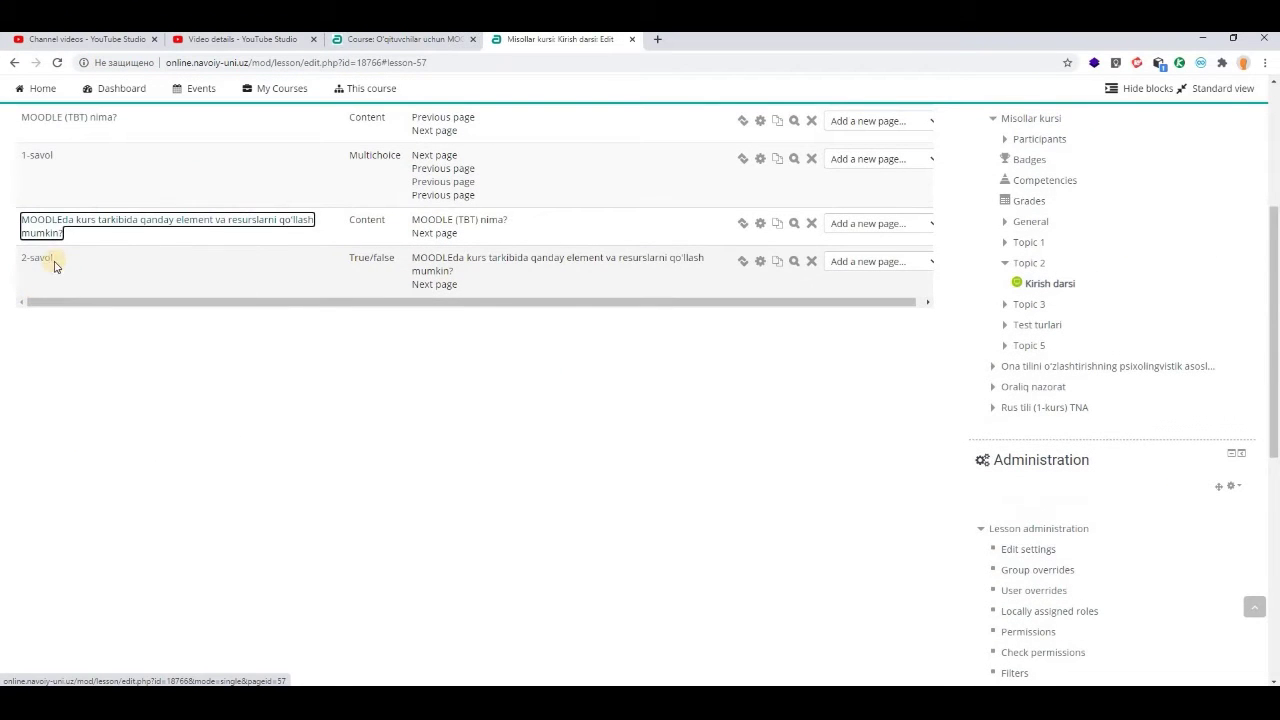
scroll(866, 470, "up", 1)
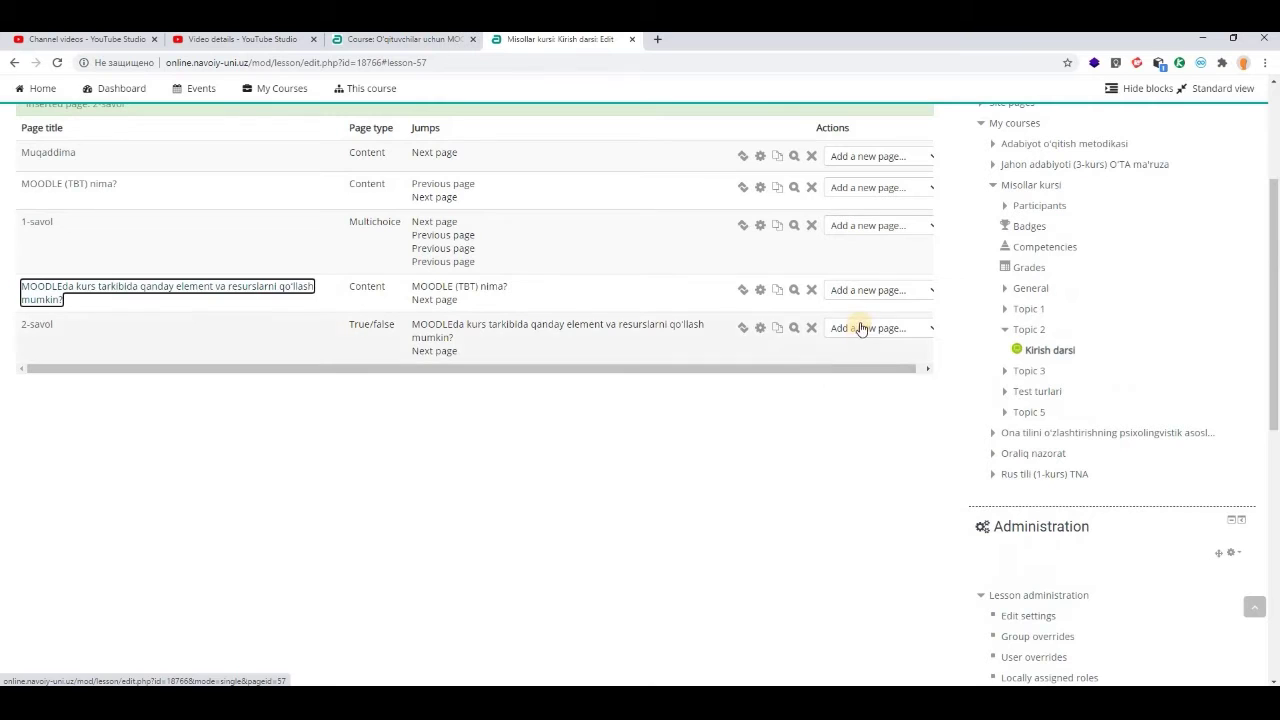
left_click(858, 328)
left_click(876, 412)
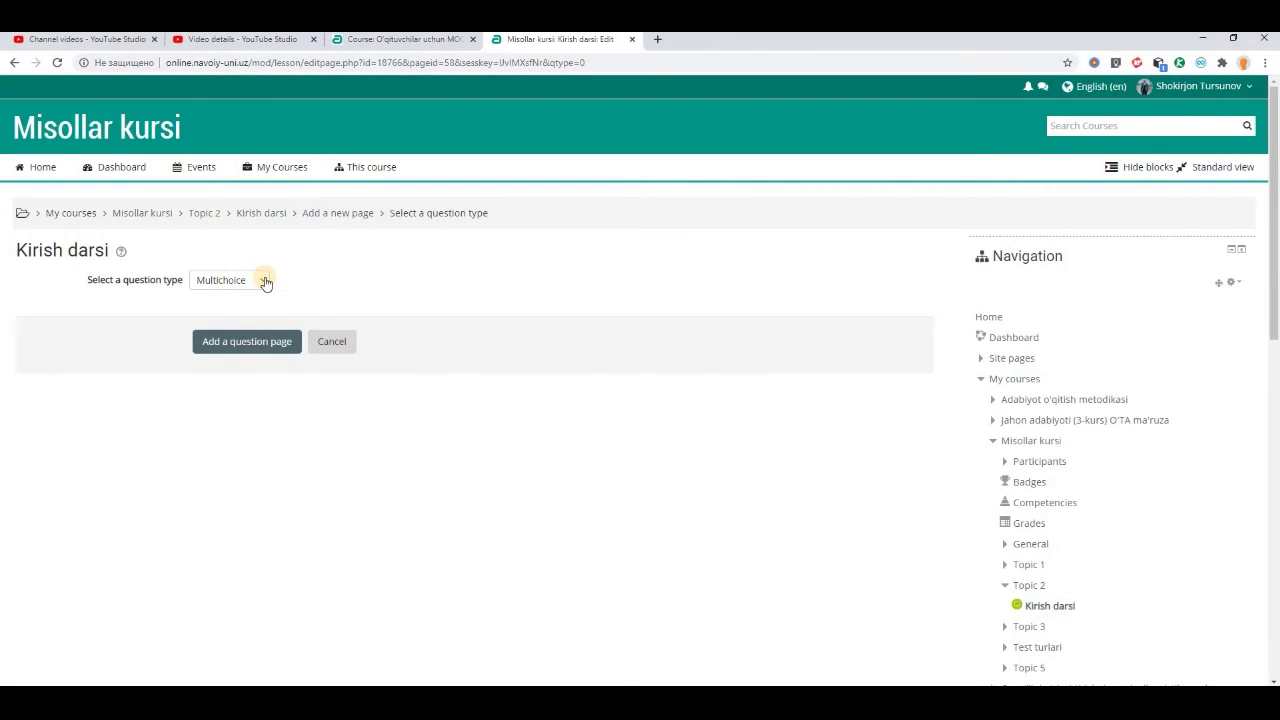
left_click(265, 282)
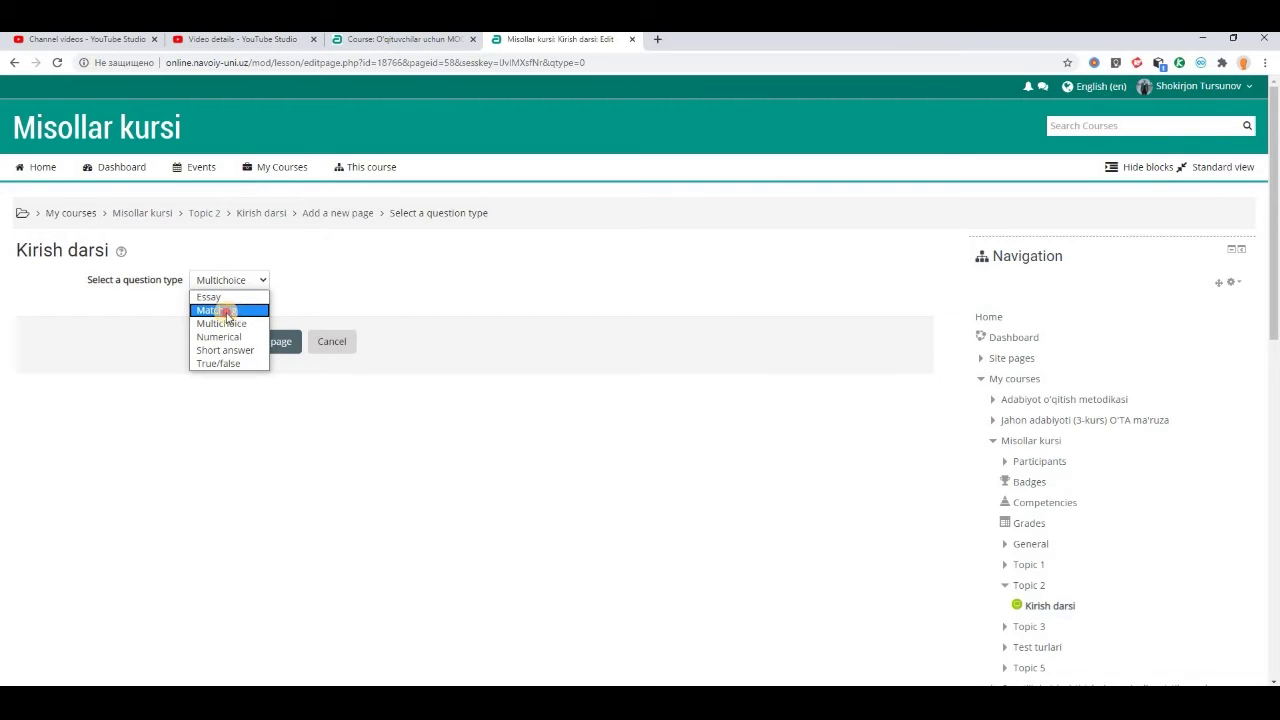
left_click(230, 311)
left_click(236, 345)
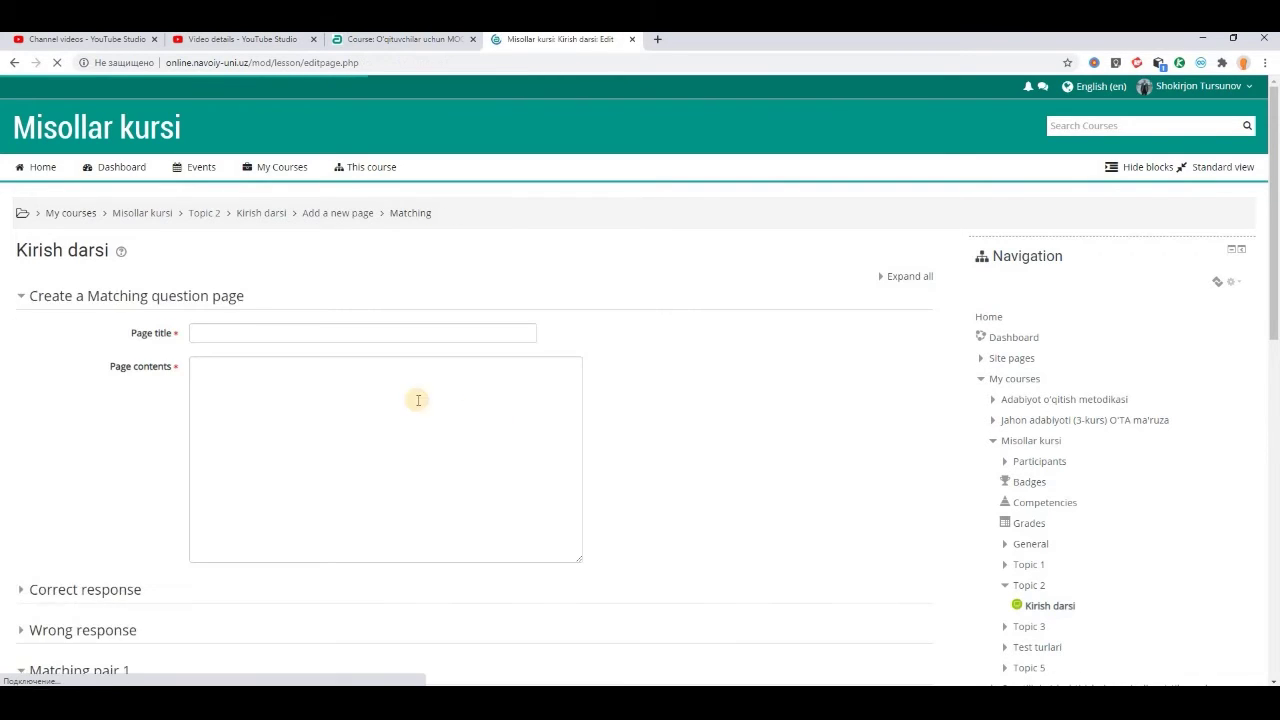
Title the matching question page "3-savol" and enter "Moslashtiring" as its page contents.
left_click(437, 493)
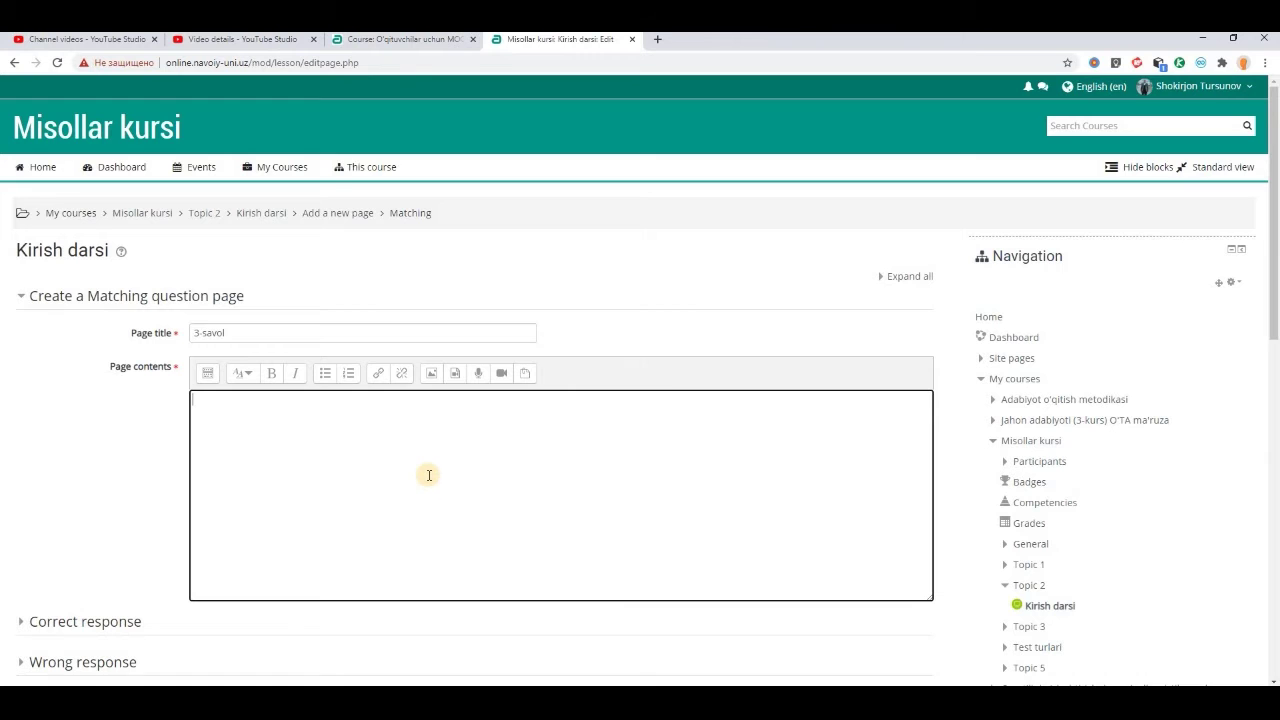
scroll(428, 475, "down", 2)
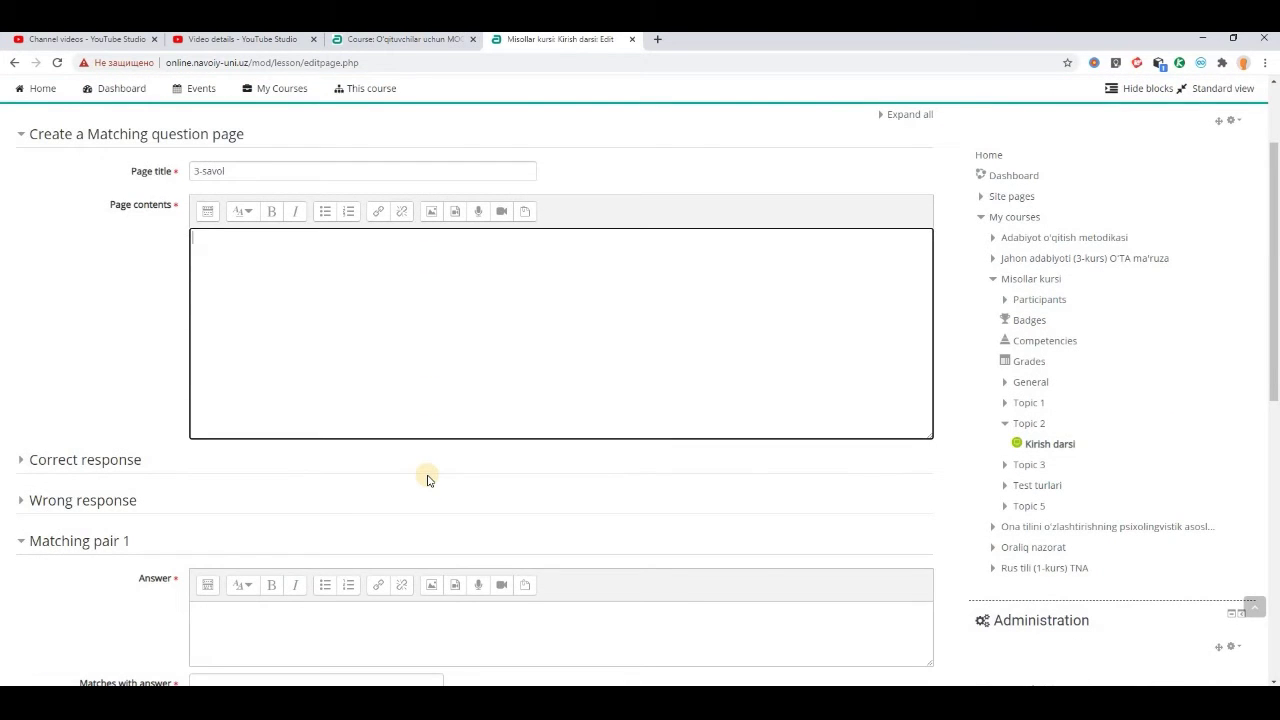
scroll(428, 475, "down", 3)
scroll(426, 477, "up", 4)
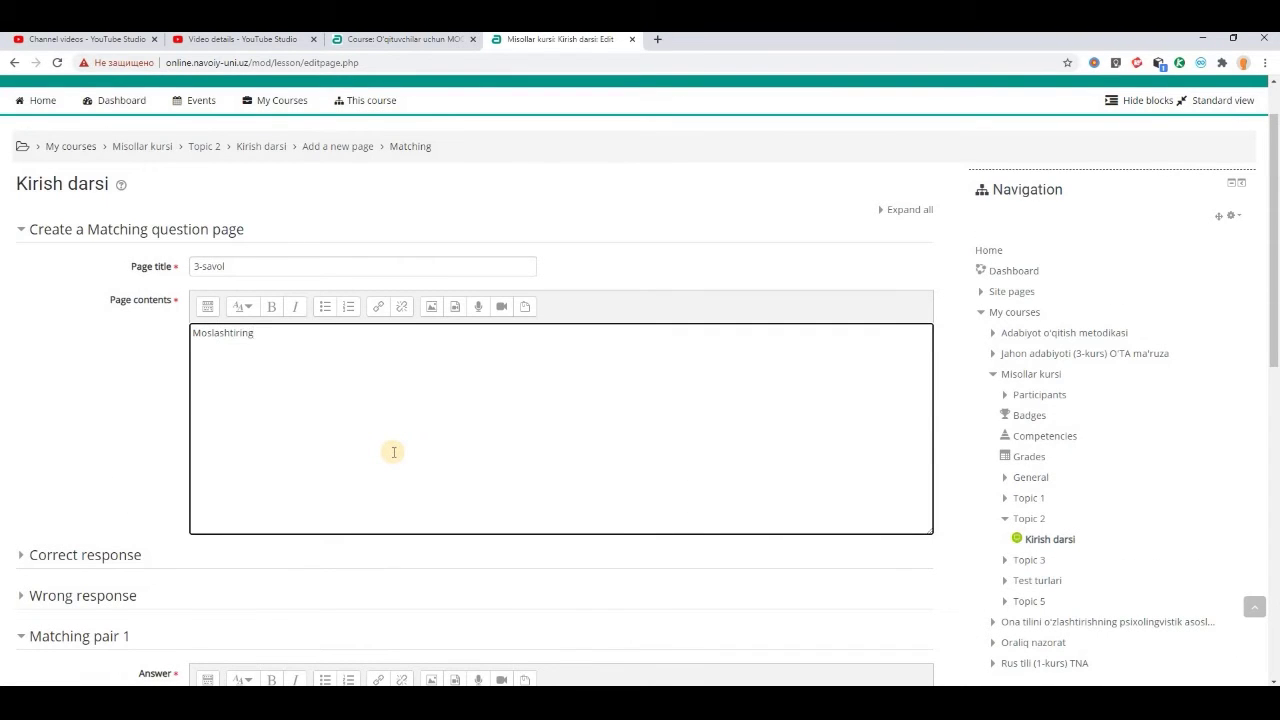
Fill Matching pair 1 with the Word document's "Glossariy" definition as the answer and "Glossariy" as its match.
scroll(393, 452, "down", 3)
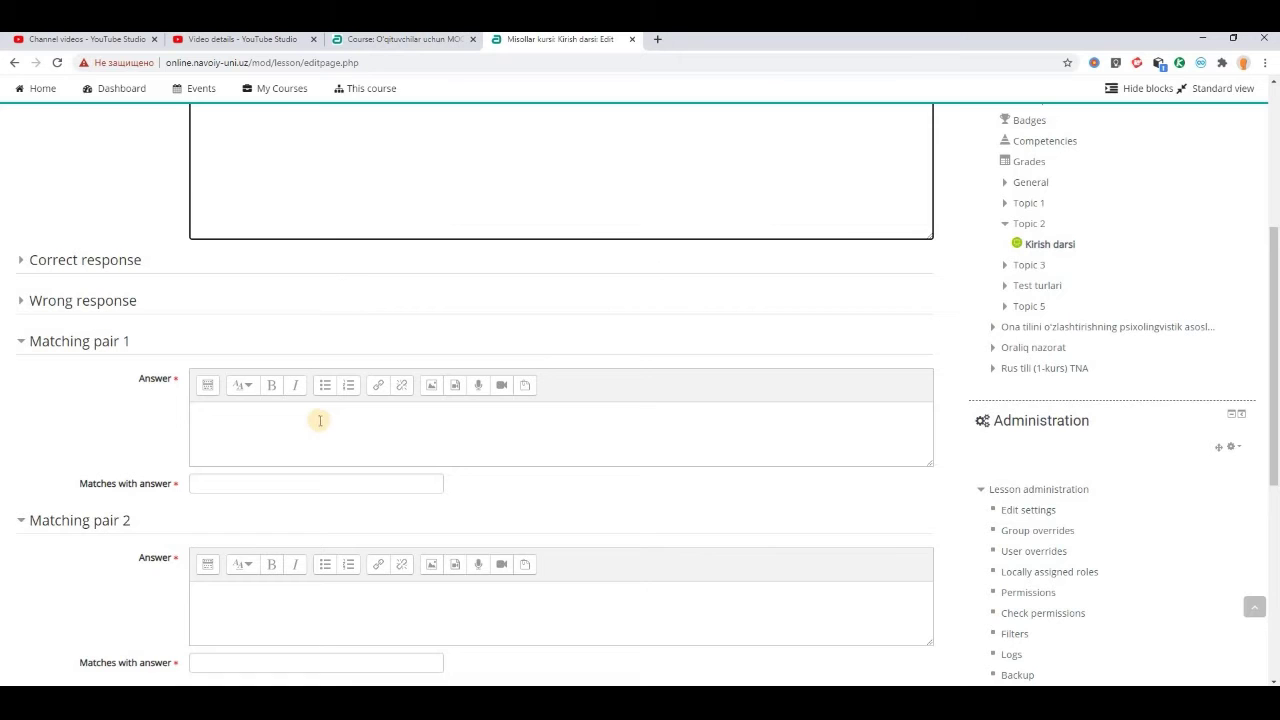
left_click(316, 420)
key("alt+Tab")
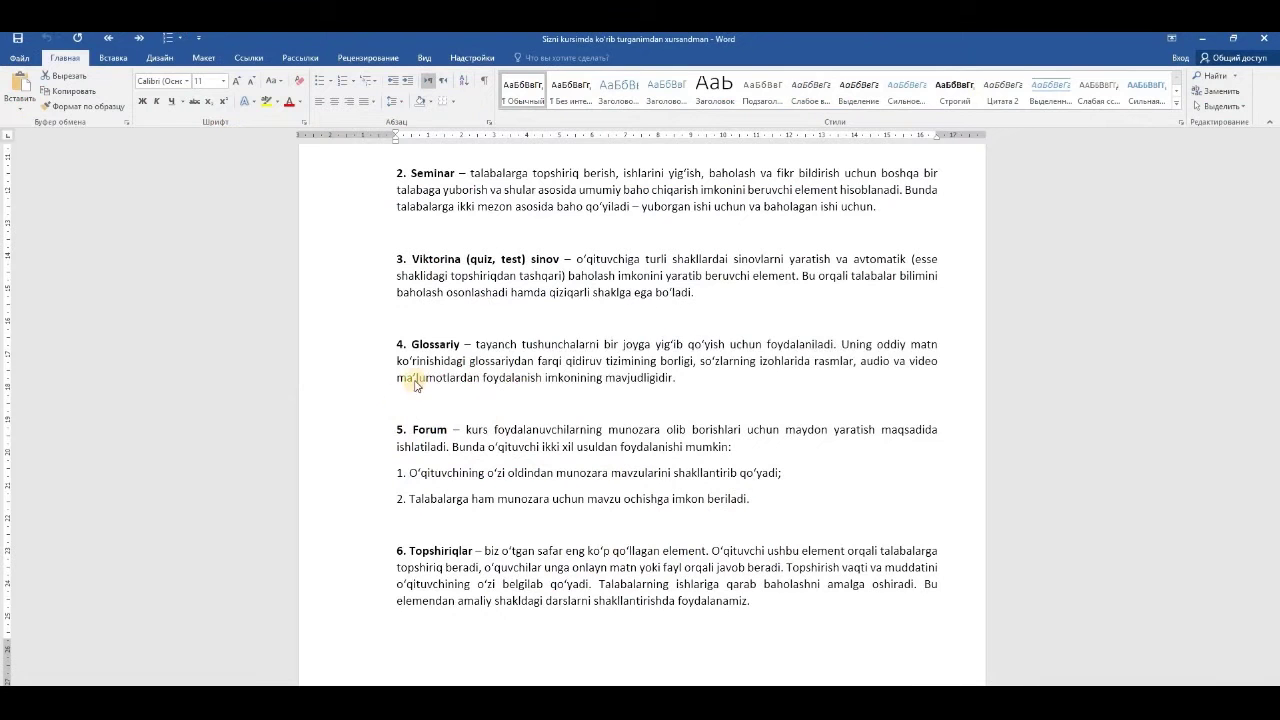
triple_click(415, 385)
left_click_drag(476, 344, 672, 378)
key("ctrl+c")
key("alt+Tab")
key("ctrl+v")
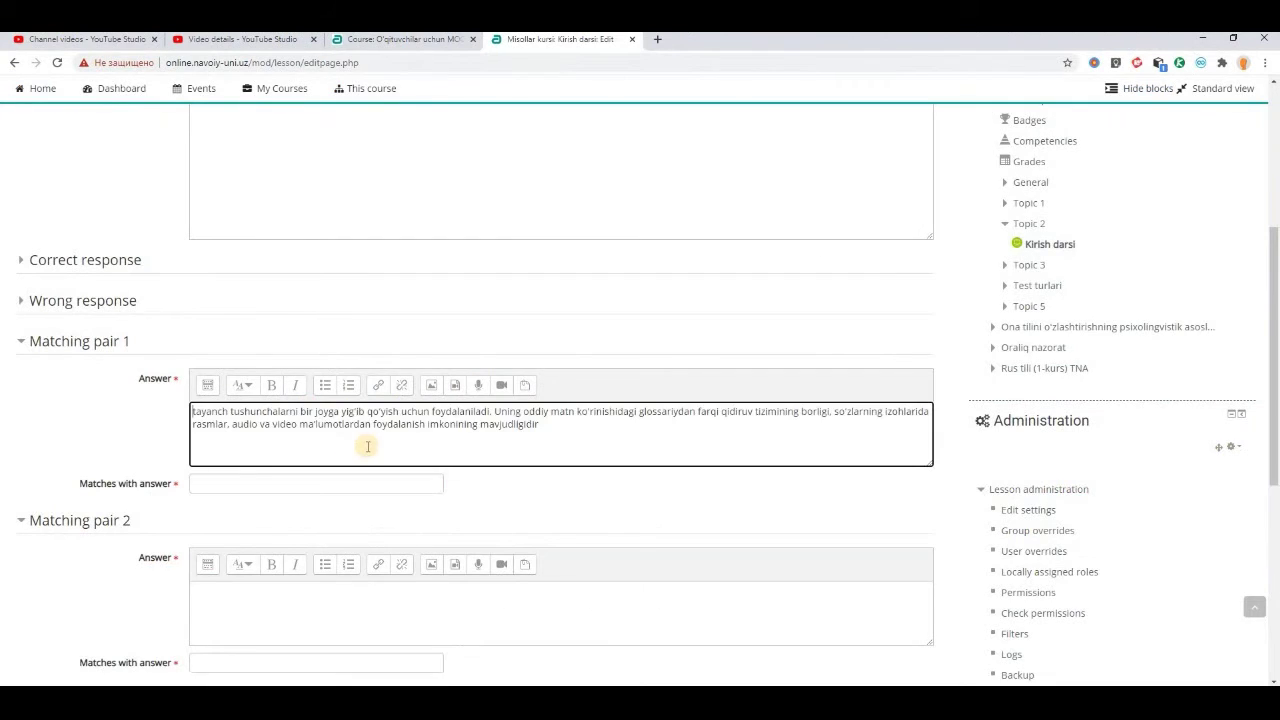
scroll(390, 460, "down", 3)
left_click(277, 288)
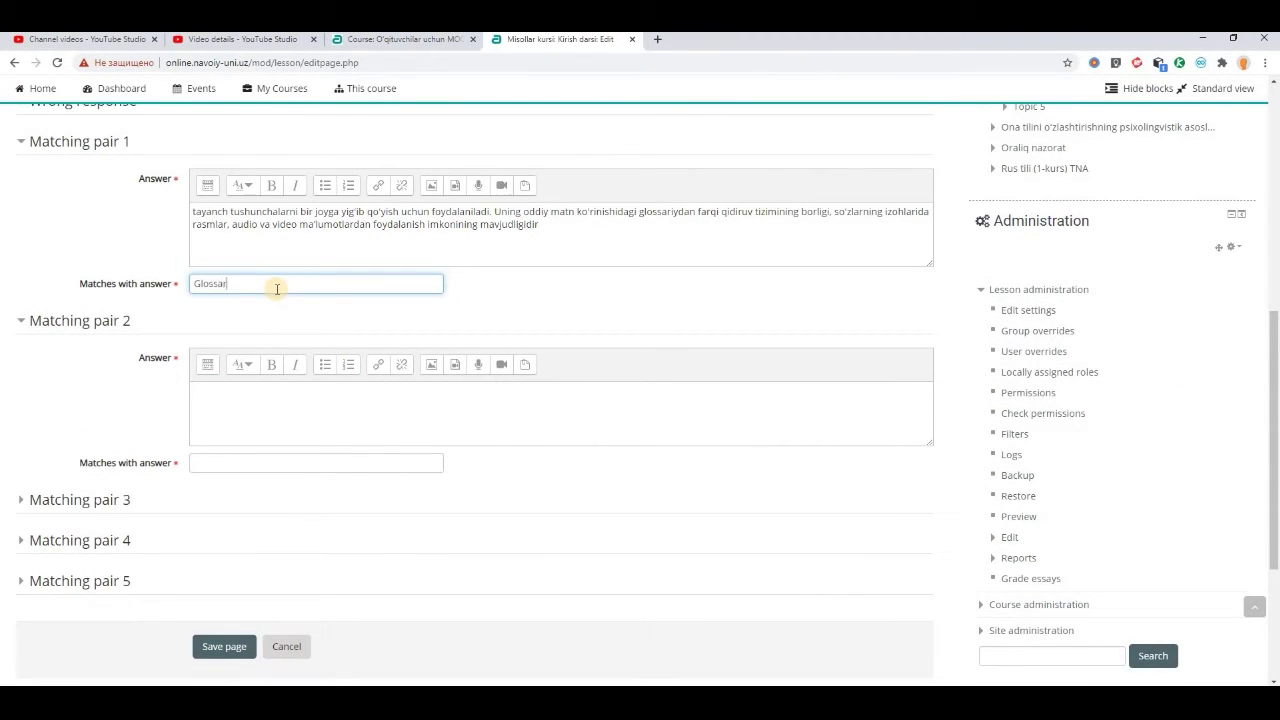
Fill Matching pair 2 with the Word document's "Viktorina (quiz, test) sinov" definition as the answer and "Sinov" as its match.
left_click(300, 408)
key("alt+Tab")
left_click_drag(576, 259, 694, 293)
key("ctrl+c")
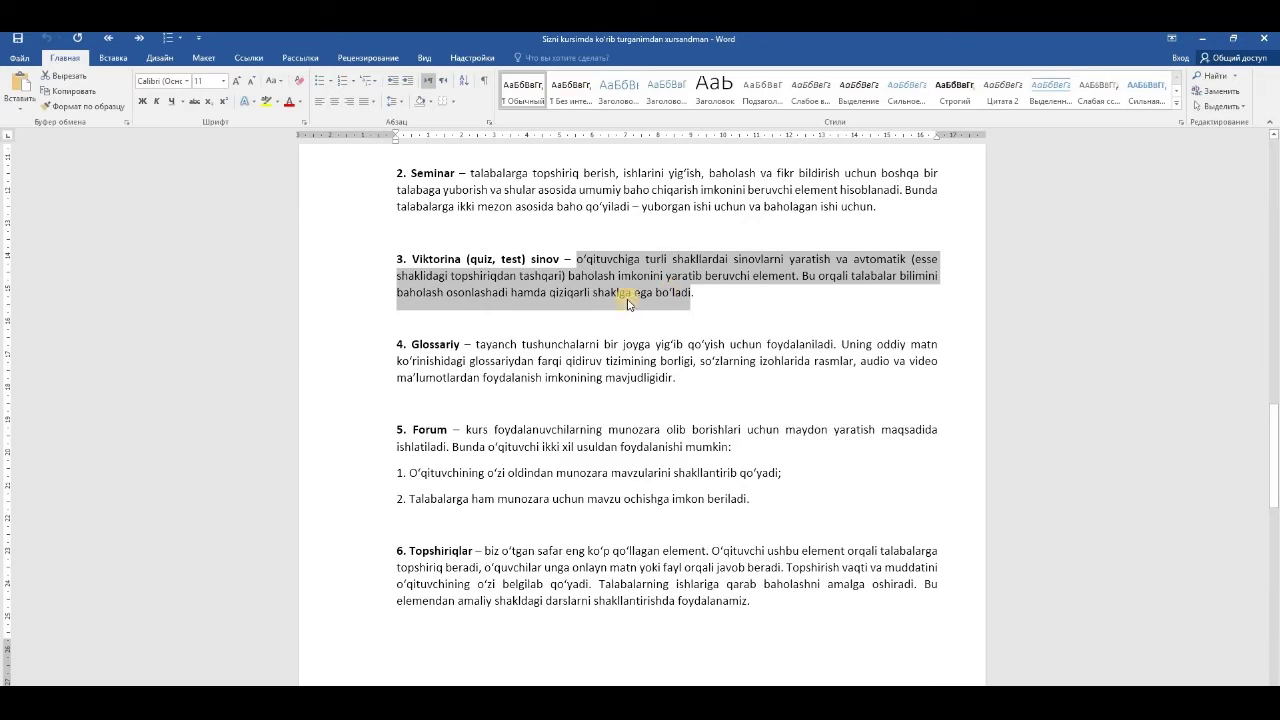
key("alt+Tab")
key("ctrl+v")
left_click(268, 465)
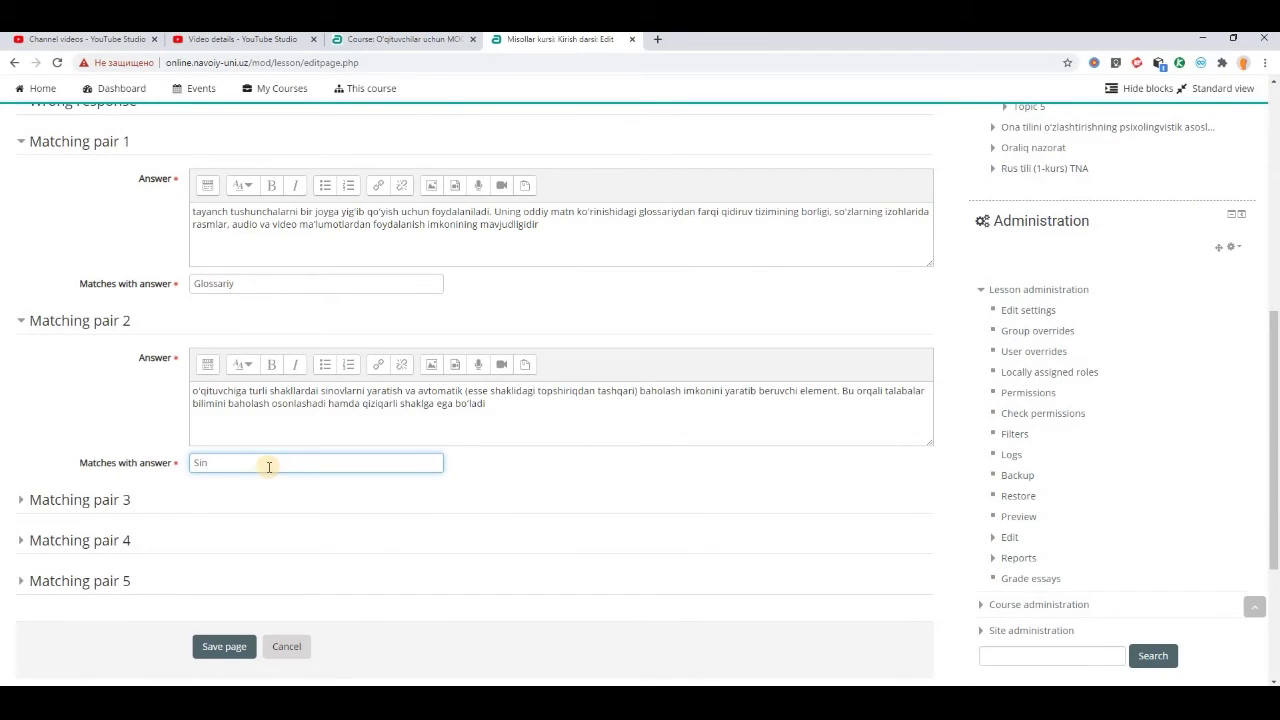
Fill Matching pair 3 with the Word document's "Seminar" definition as the answer and "Seminar" as its match.
scroll(80, 414, "down", 2)
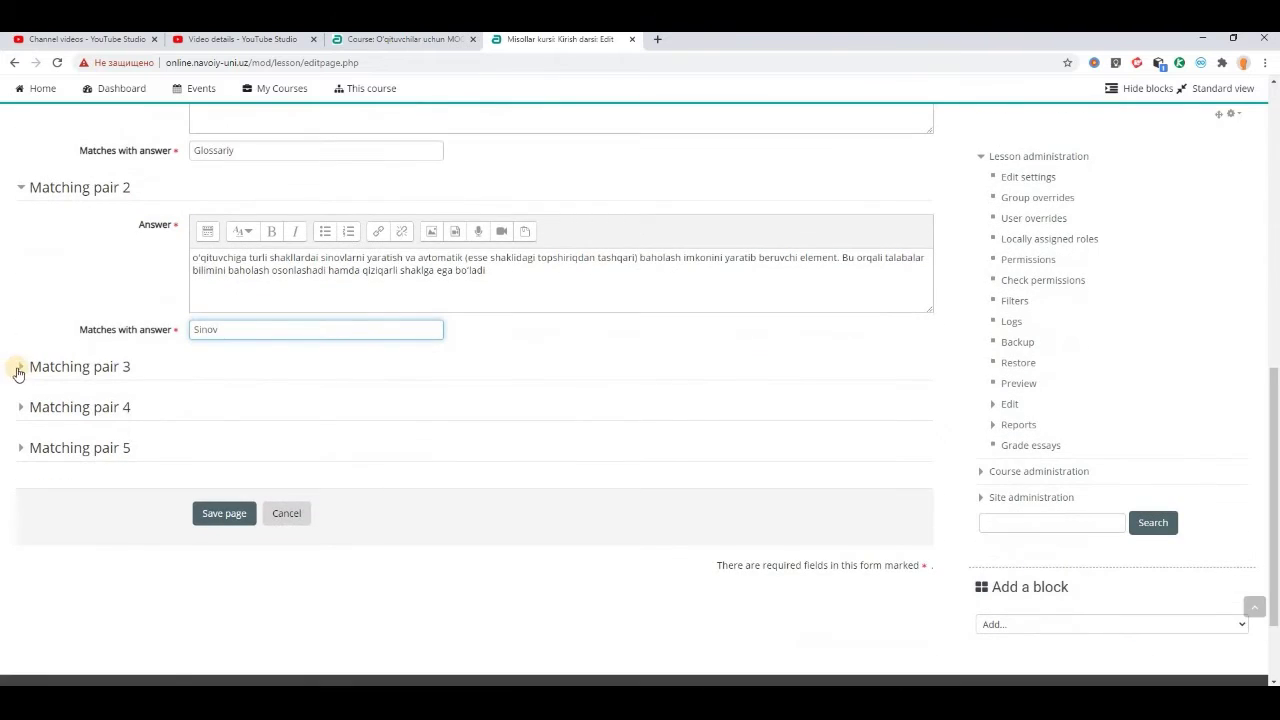
left_click(79, 366)
key("alt+Tab")
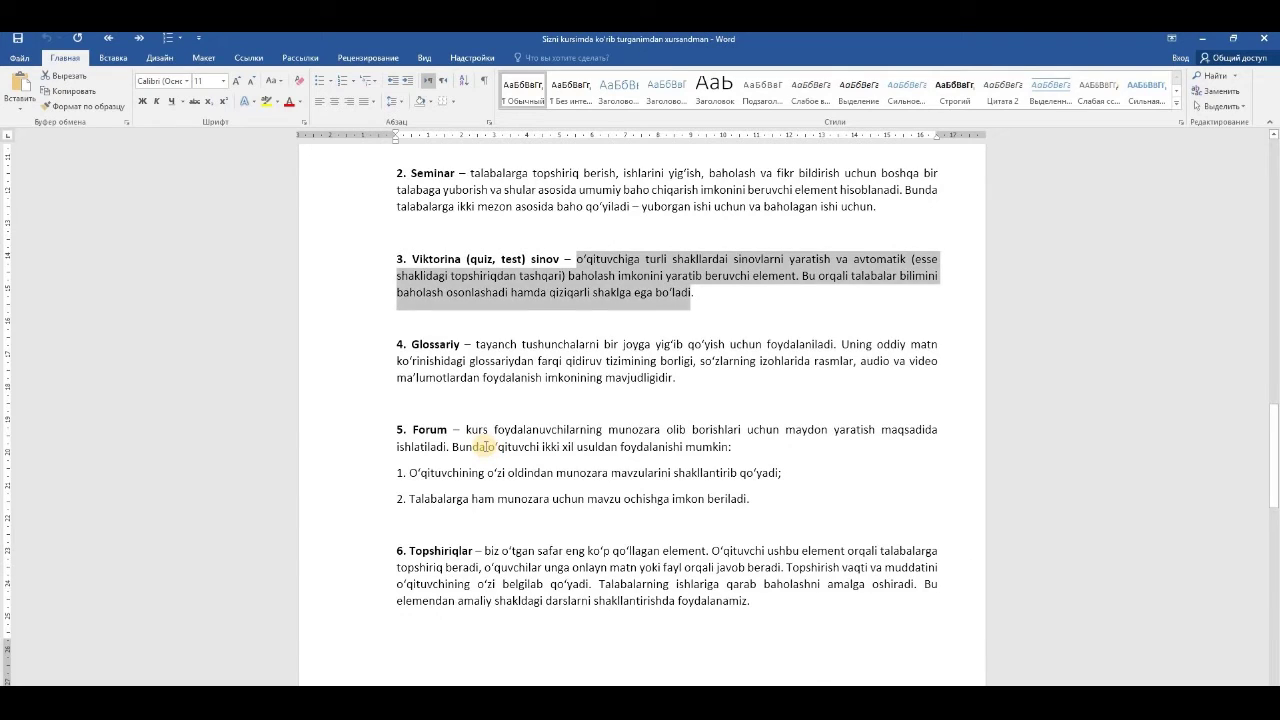
scroll(487, 451, "up", 3)
scroll(487, 451, "up", 1)
left_click_drag(470, 373, 883, 408)
key("ctrl+c")
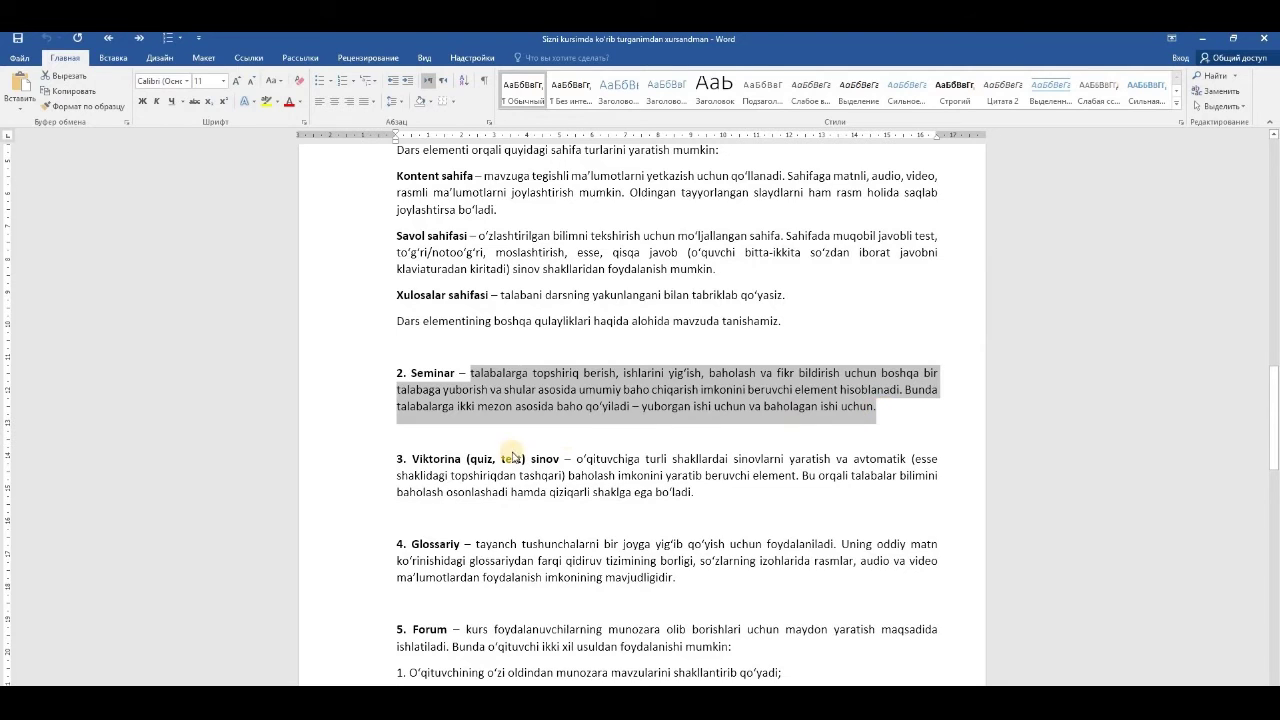
key("alt+Tab")
left_click(277, 456)
key("ctrl+v")
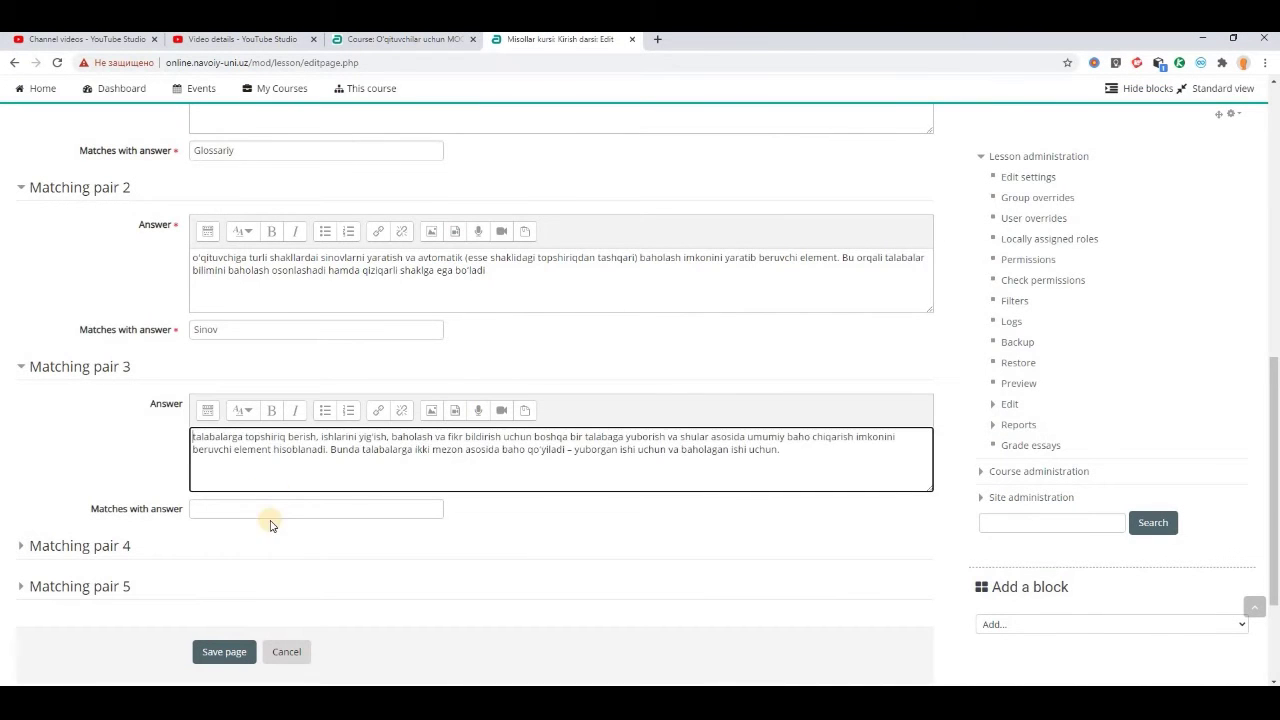
left_click(271, 511)
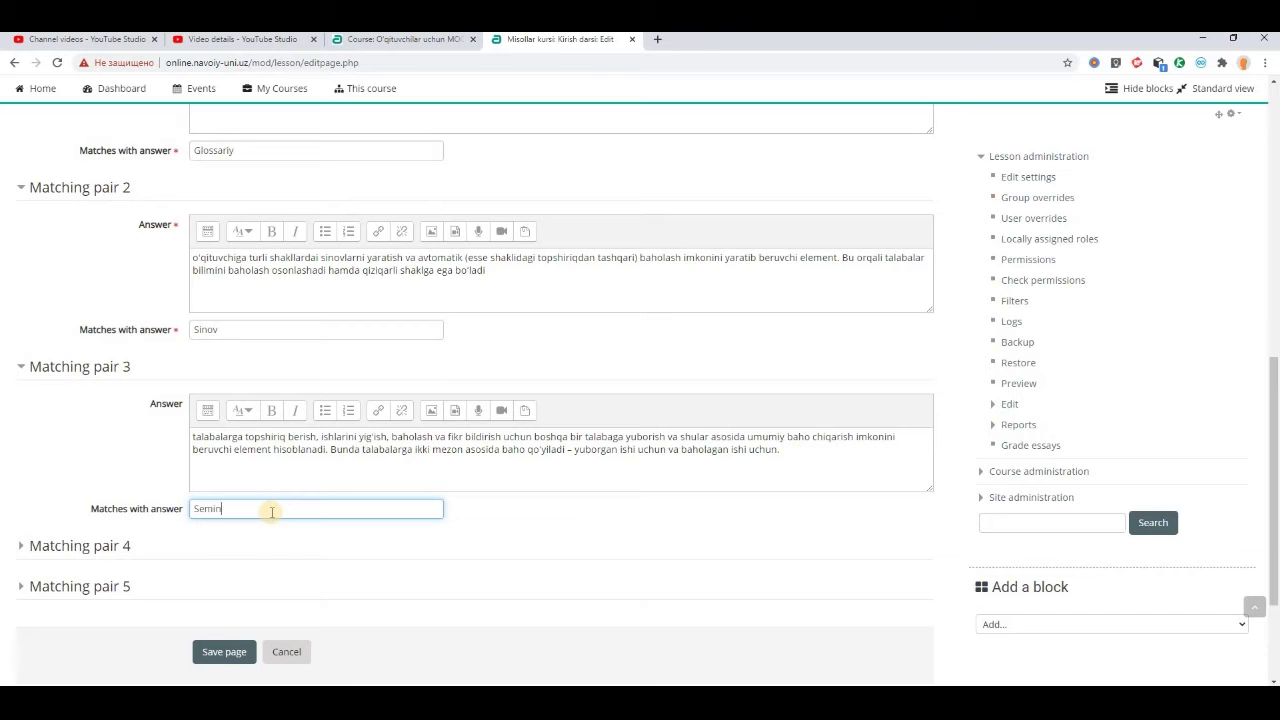
scroll(497, 530, "up", 1)
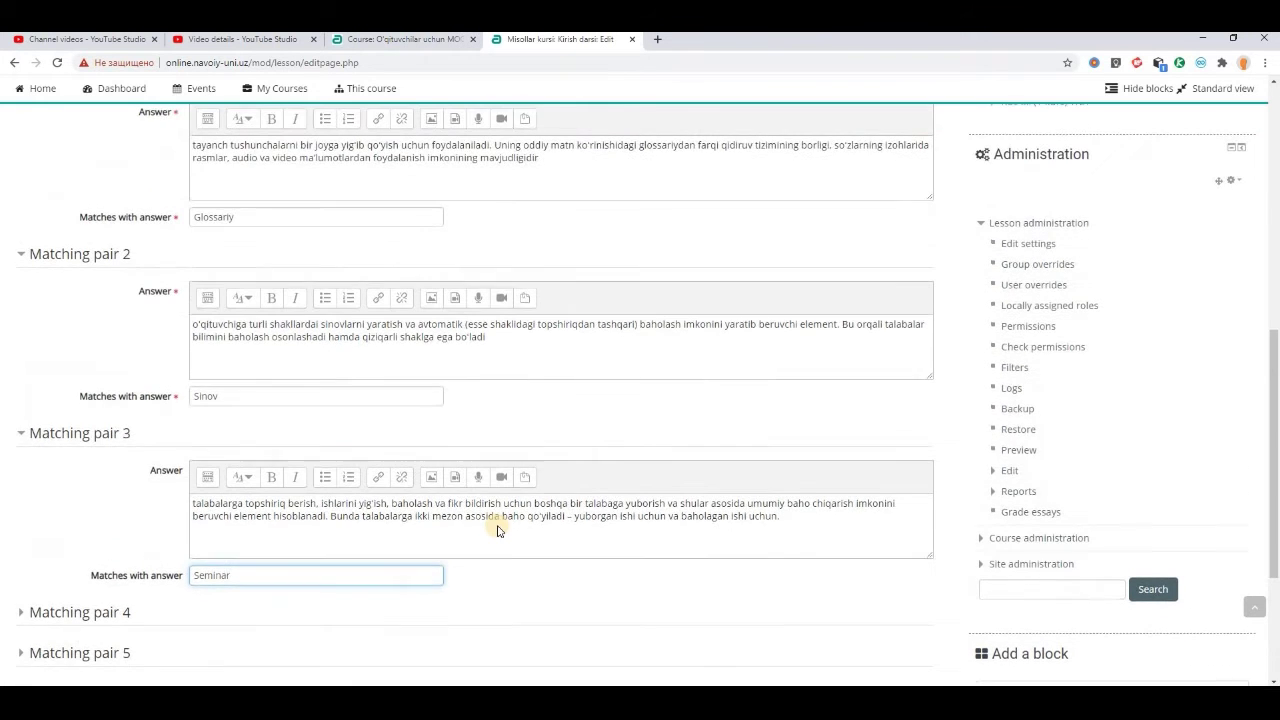
scroll(493, 526, "up", 2)
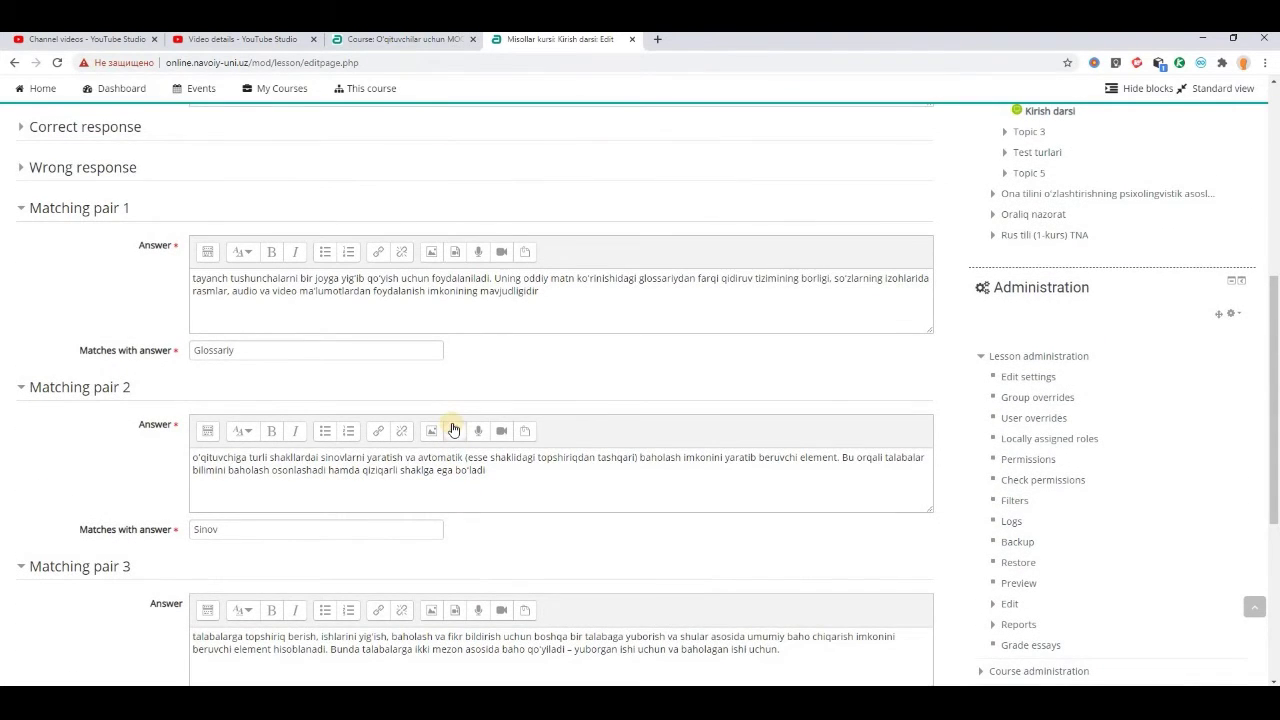
Set the correct response to "Barakalla!" with a jump to Next page and a correct answer score of 0.
scroll(453, 430, "up", 2)
left_click(20, 262)
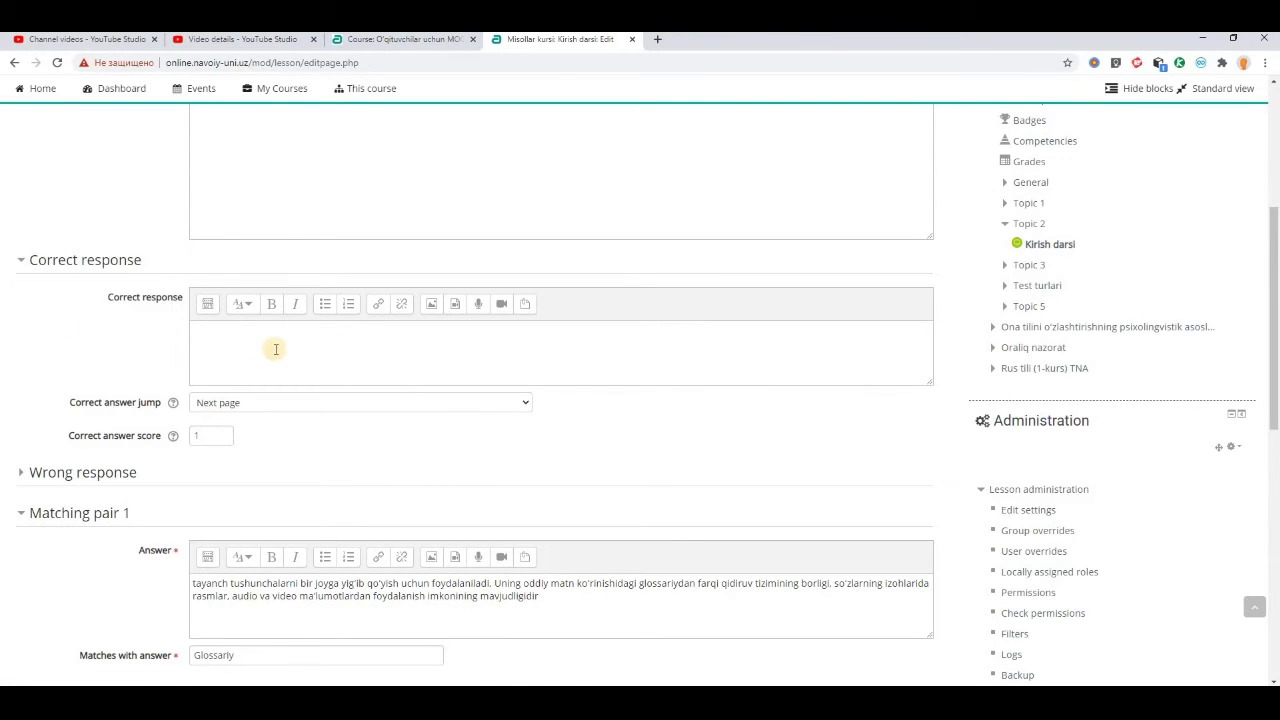
left_click(308, 352)
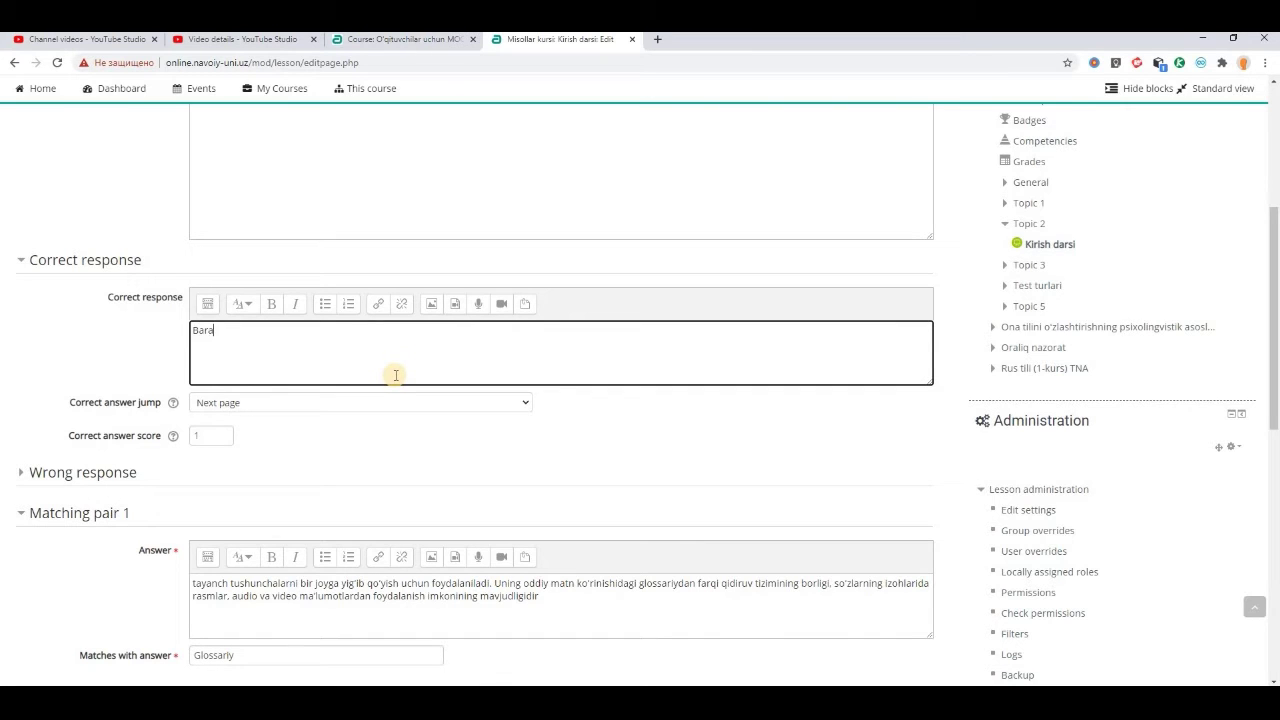
type("!")
left_click(323, 403)
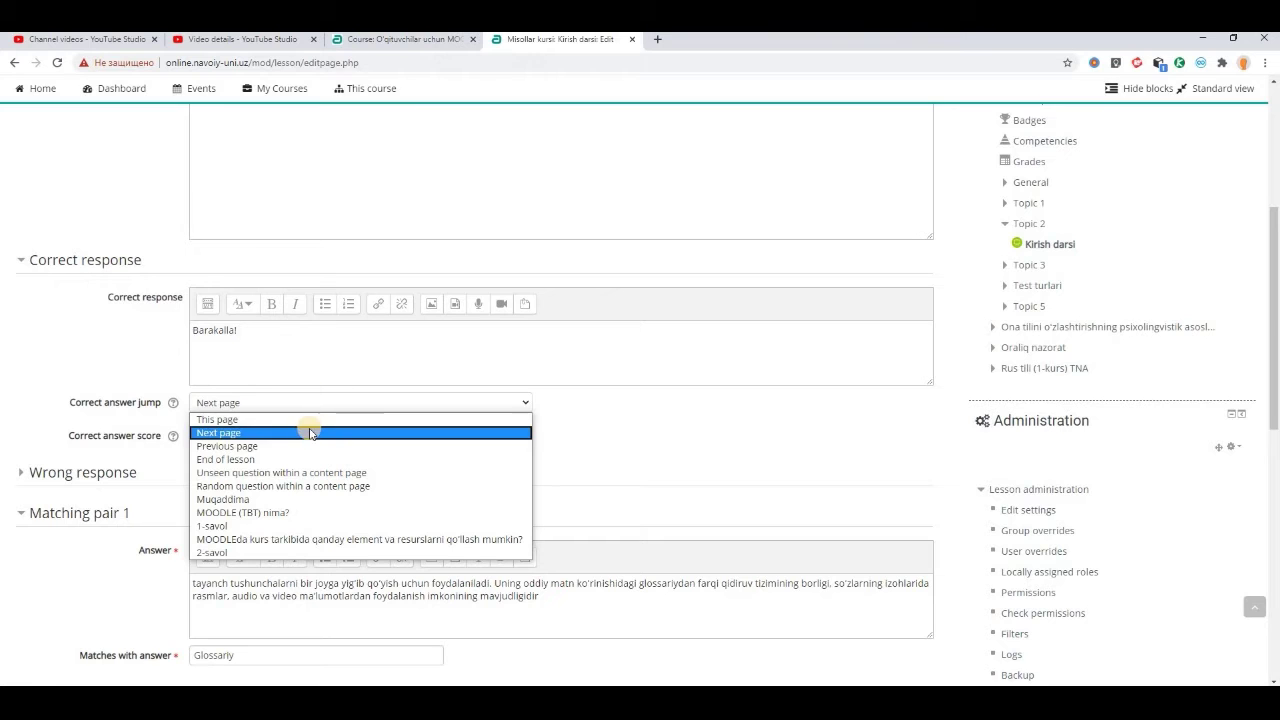
left_click(310, 432)
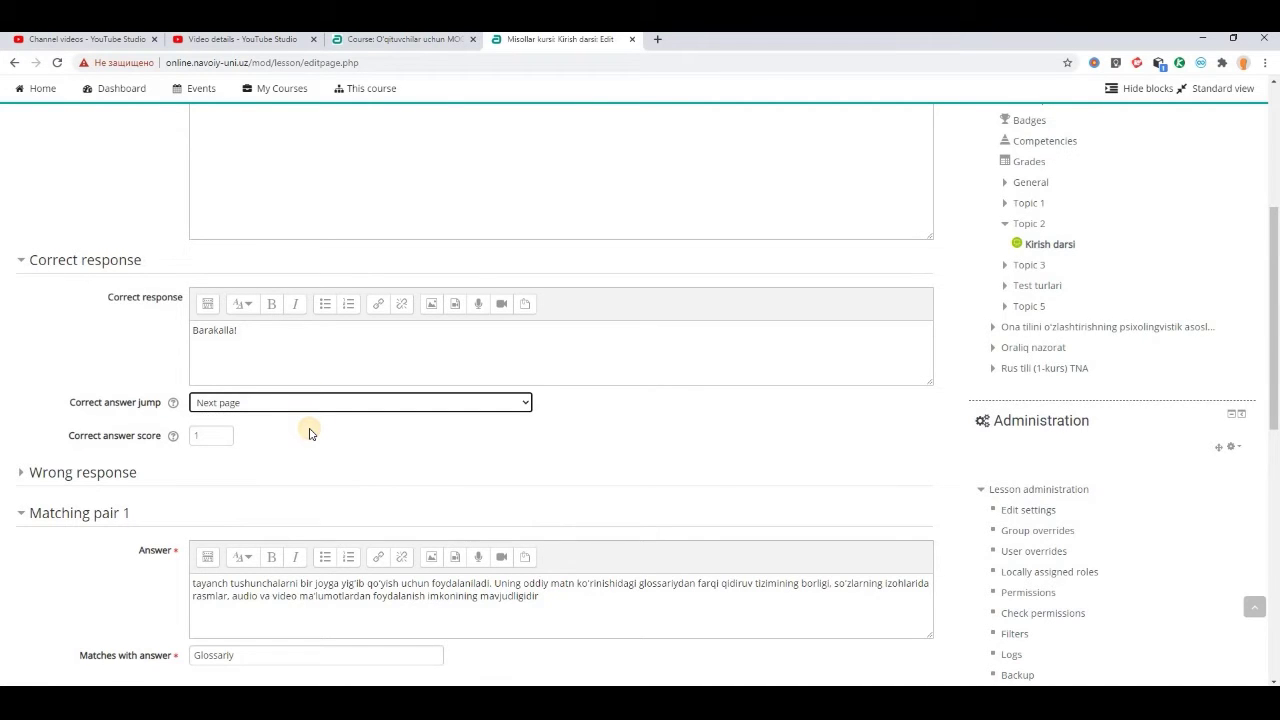
scroll(310, 432, "down", 1)
double_click(219, 368)
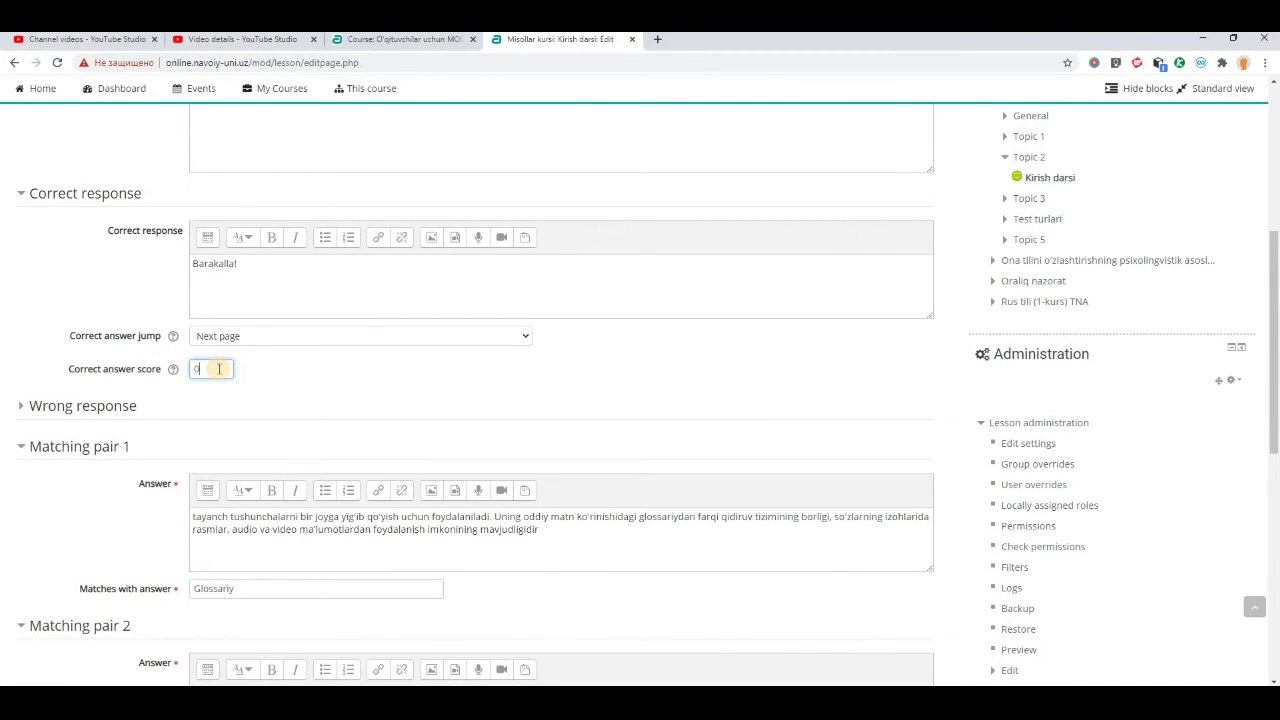
Set the wrong response to "Afsus, qayta urinib ko'ring." with a jump to "MOODLEda kurs tarkibida qanday element va resurslarni qo'llash mumkin?".
left_click(22, 406)
left_click(245, 482)
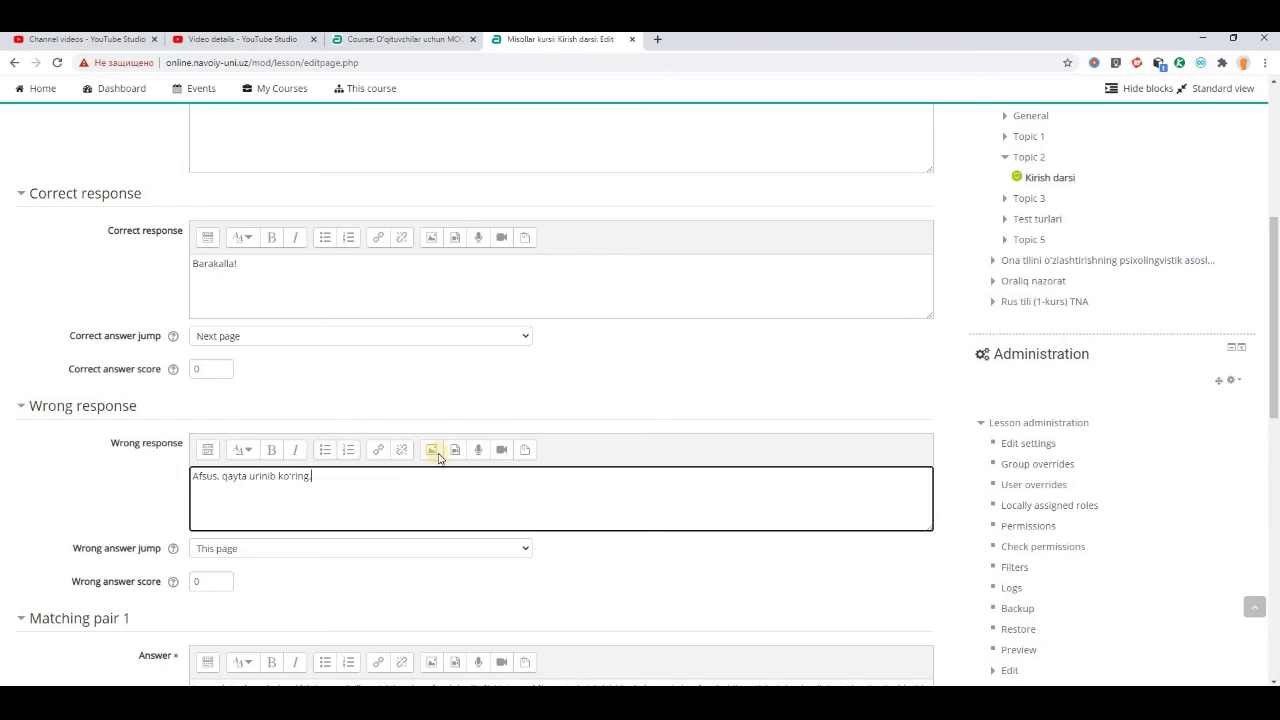
scroll(480, 445, "down", 2)
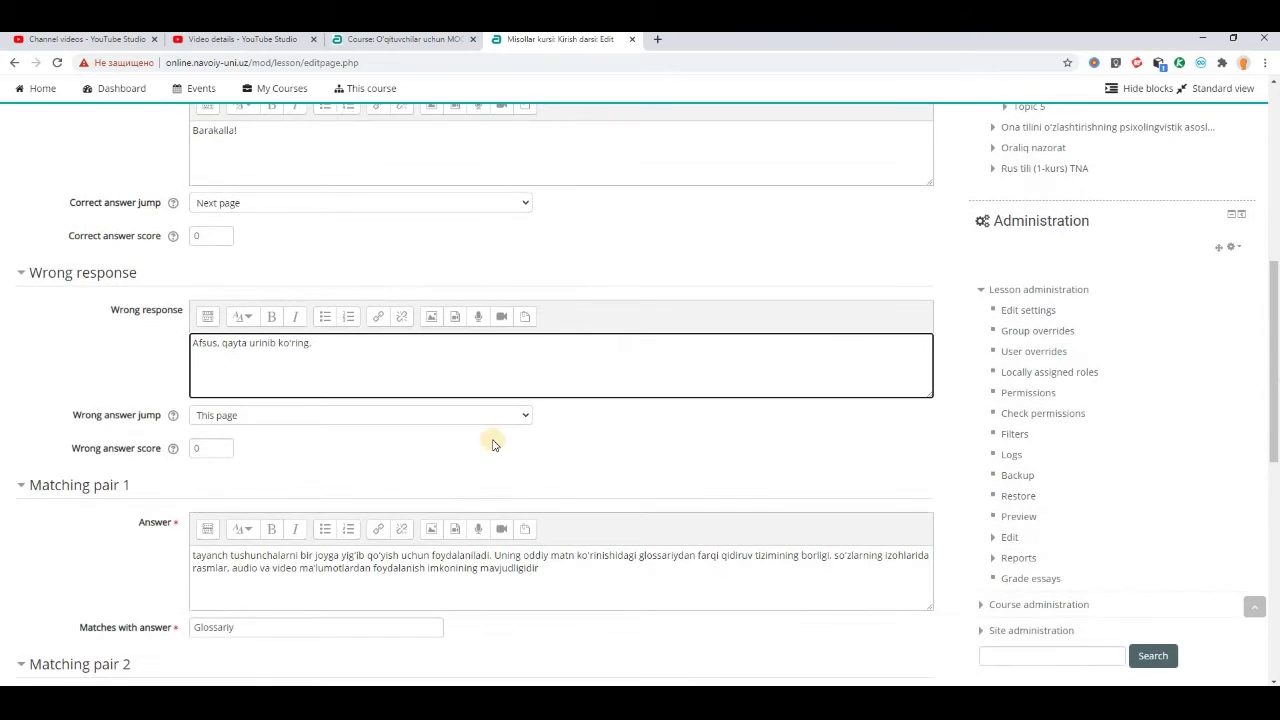
left_click(417, 416)
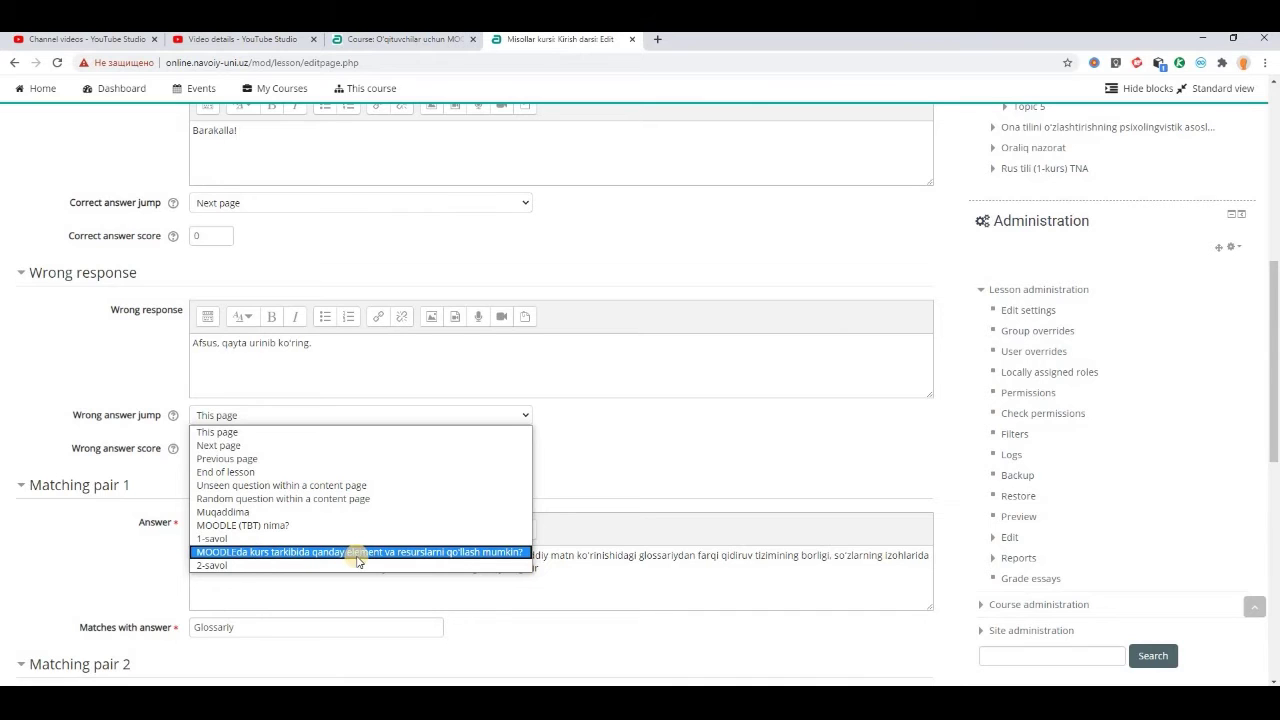
left_click(405, 551)
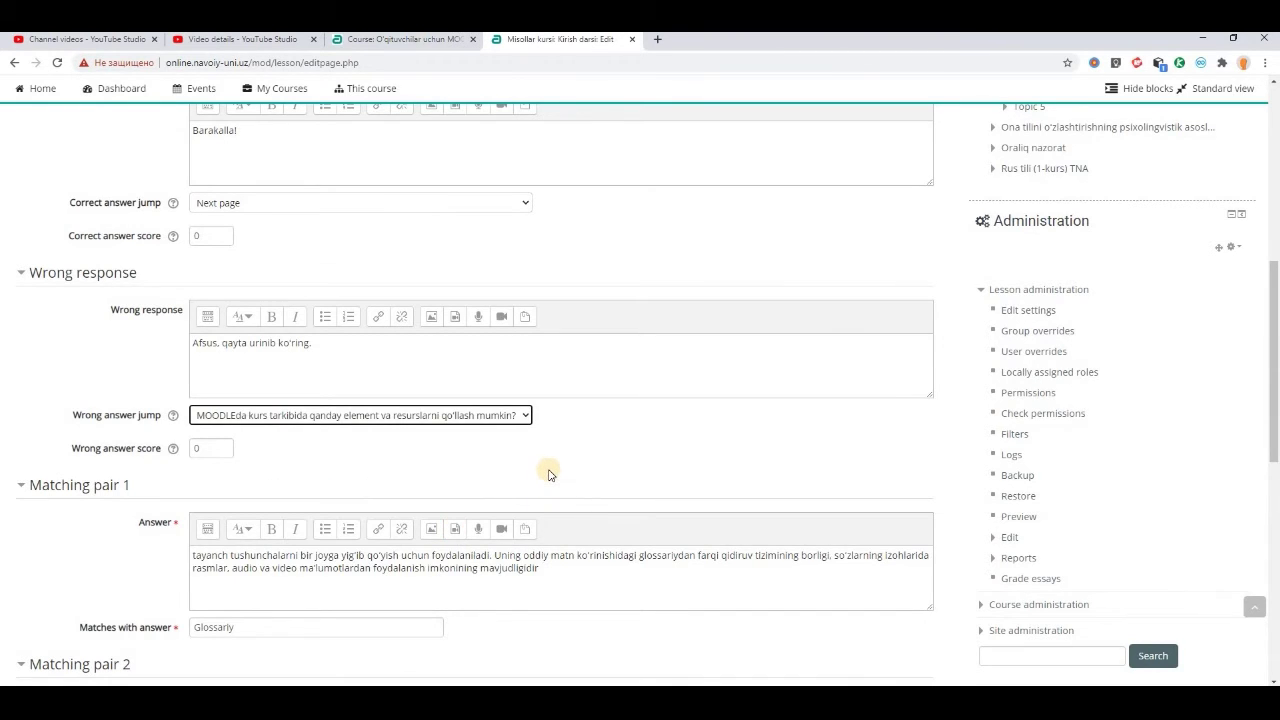
Review the three matching pairs and save the matching question page.
scroll(548, 474, "down", 3)
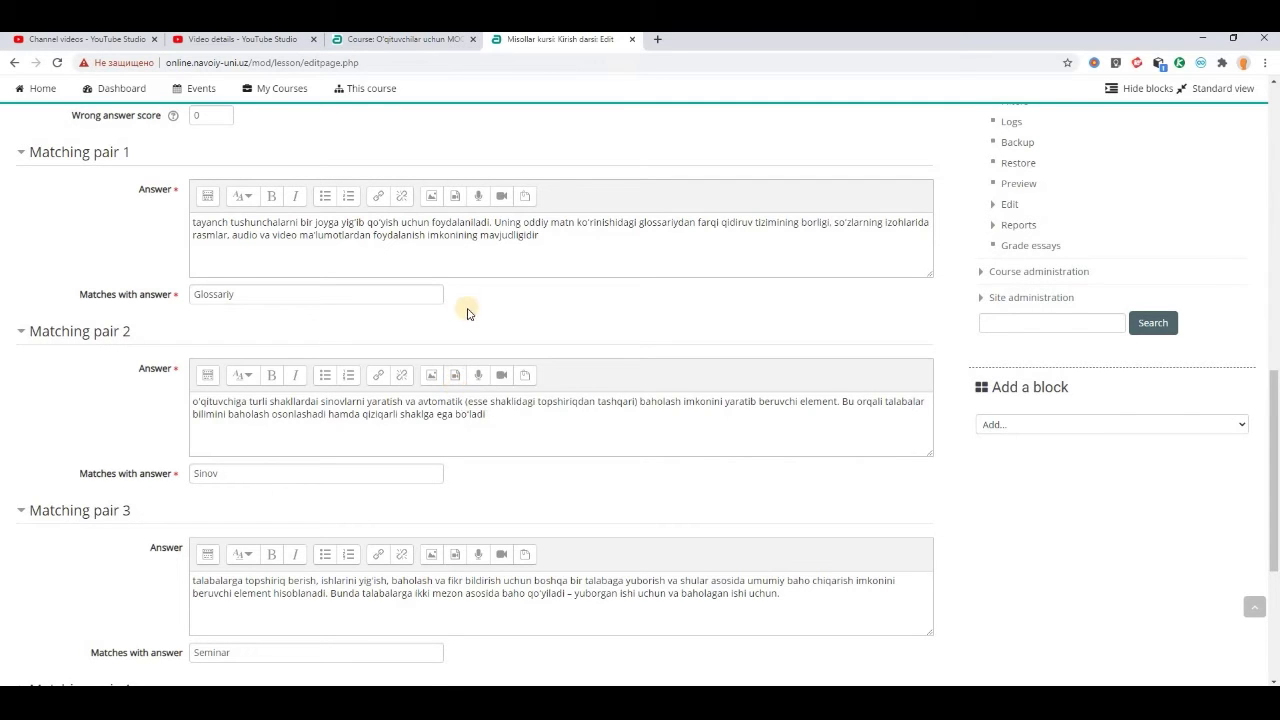
scroll(548, 346, "down", 5)
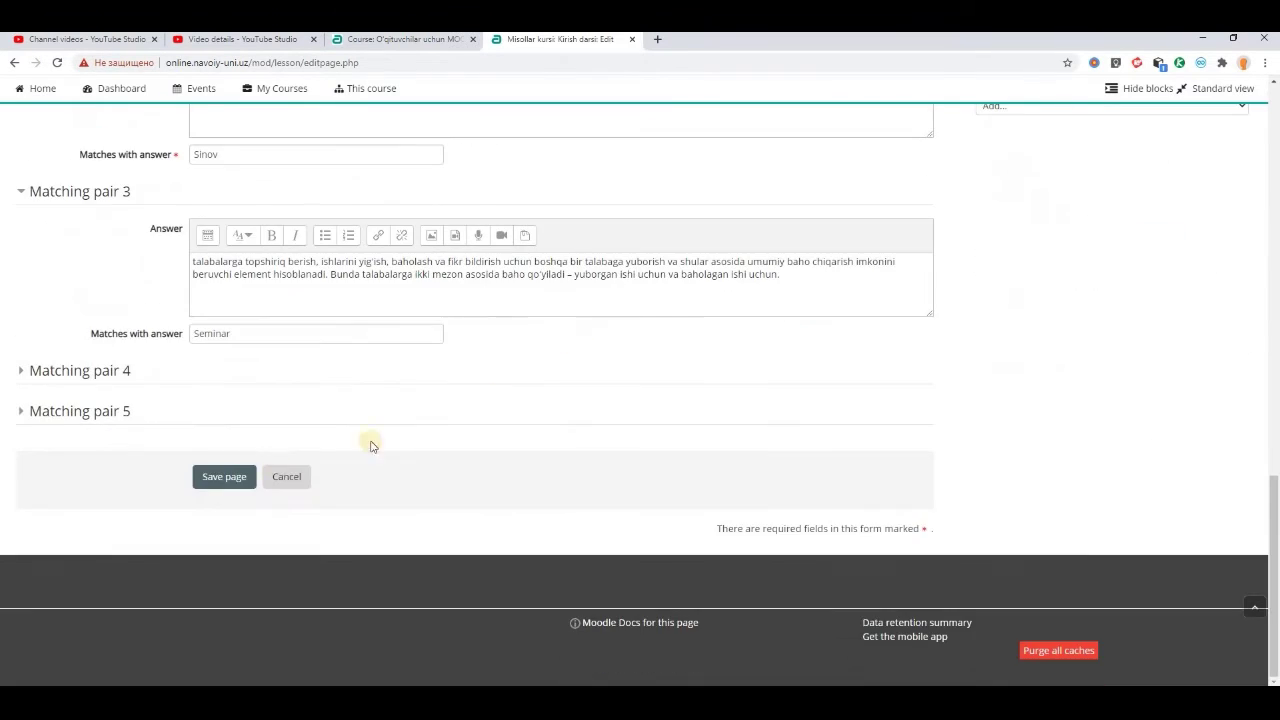
left_click(210, 480)
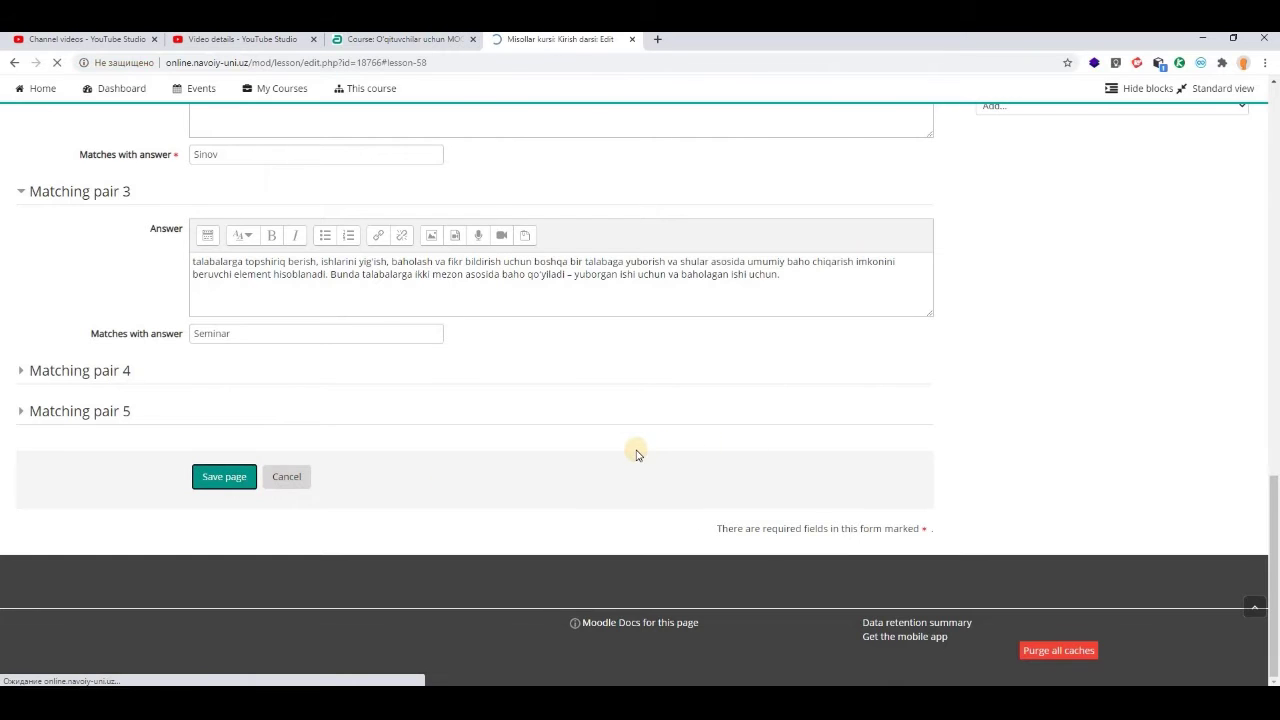
Add a content page after 3-savol and title it "Xulosa".
scroll(520, 517, "up", 2)
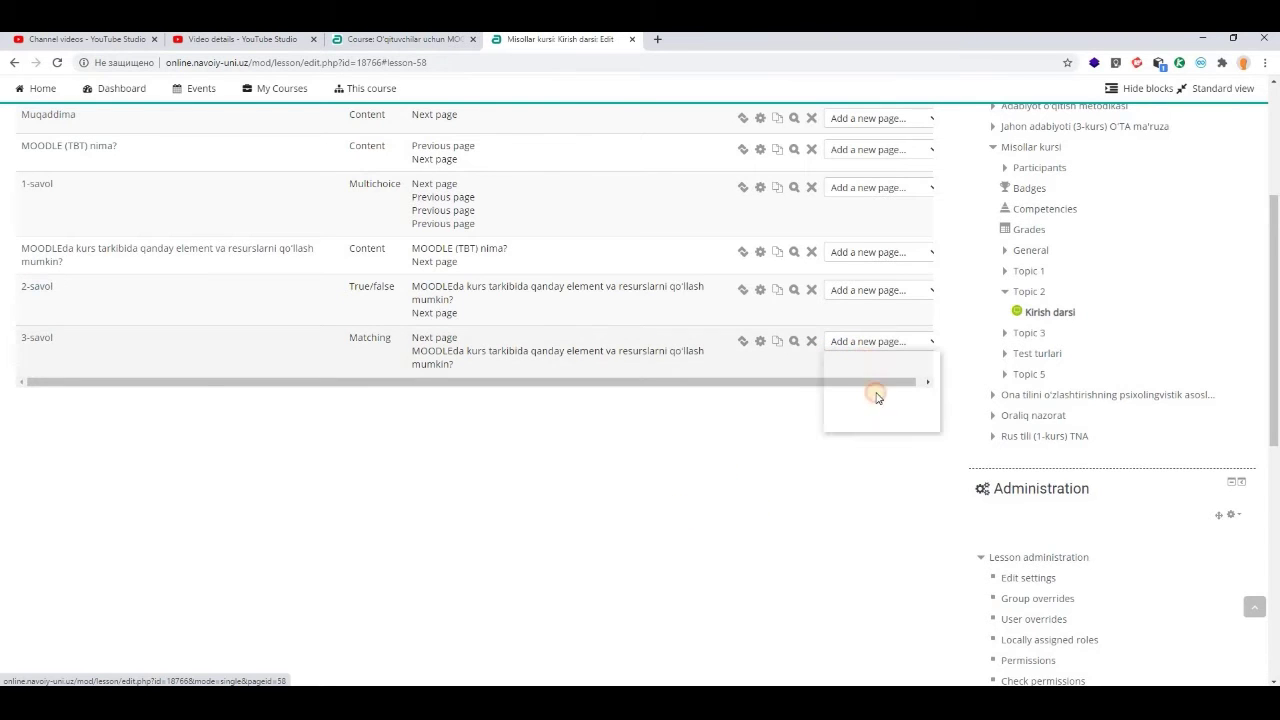
left_click(868, 342)
left_click(856, 413)
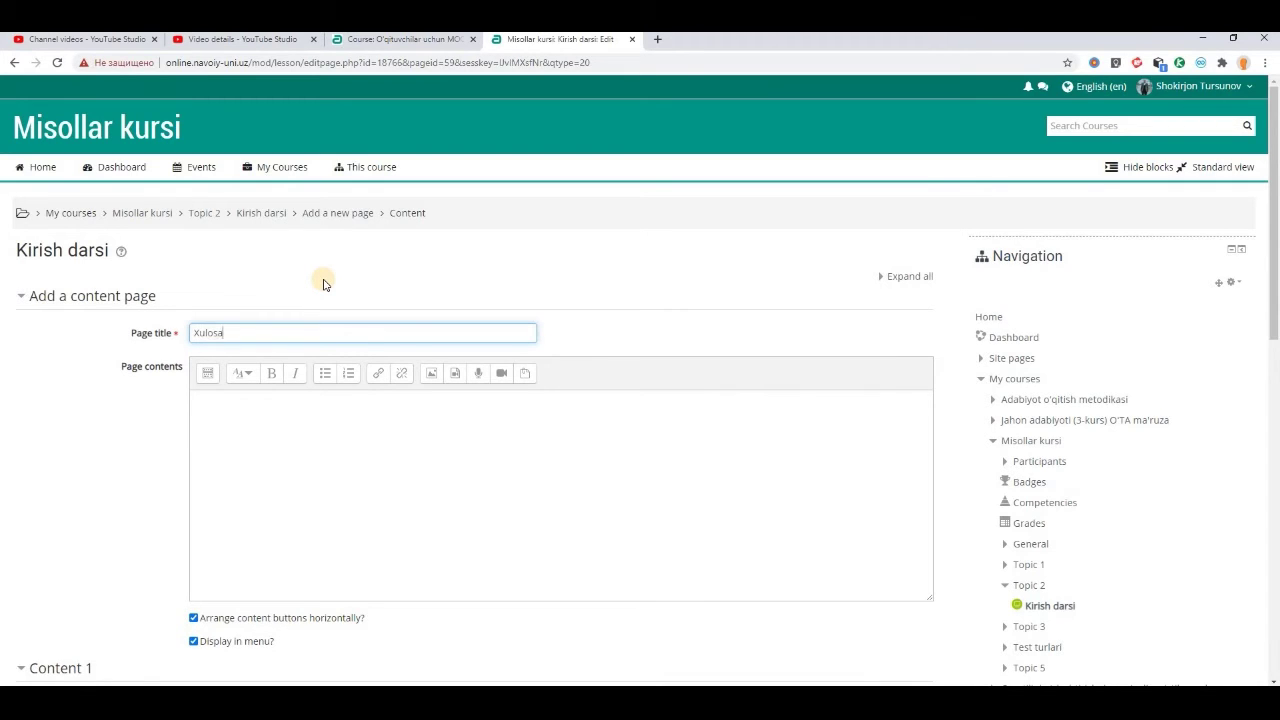
left_click(310, 467)
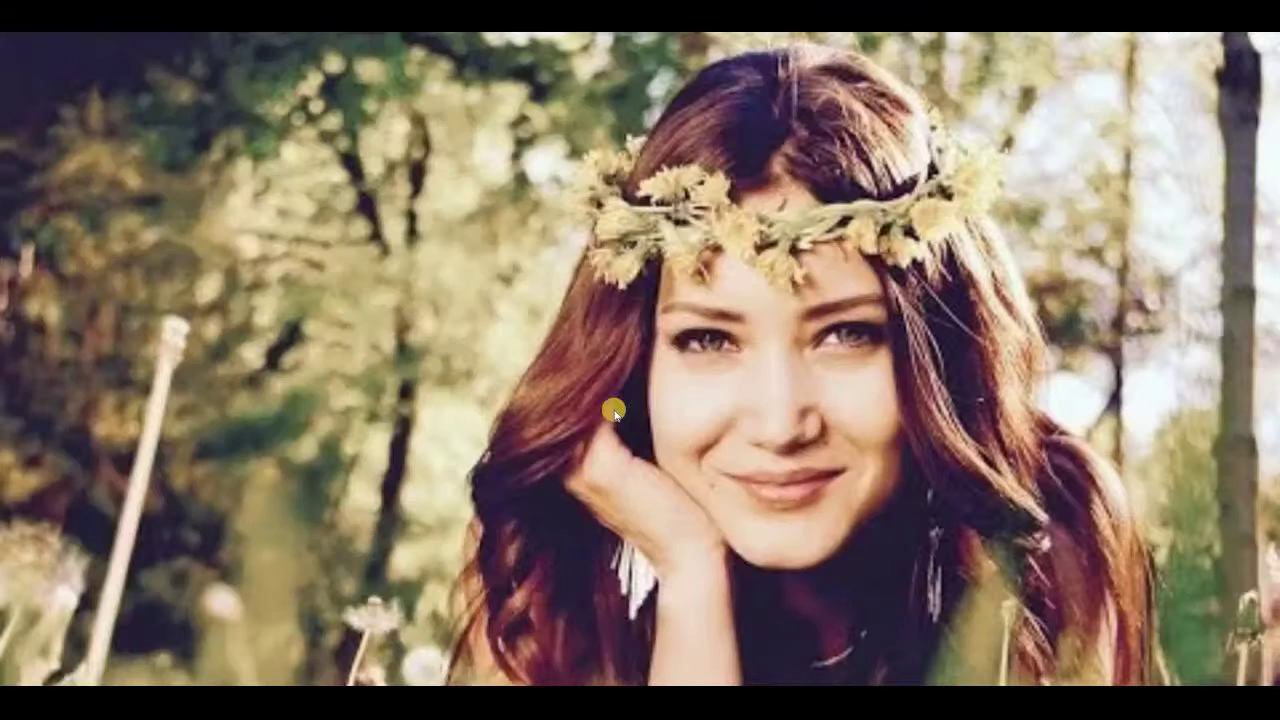
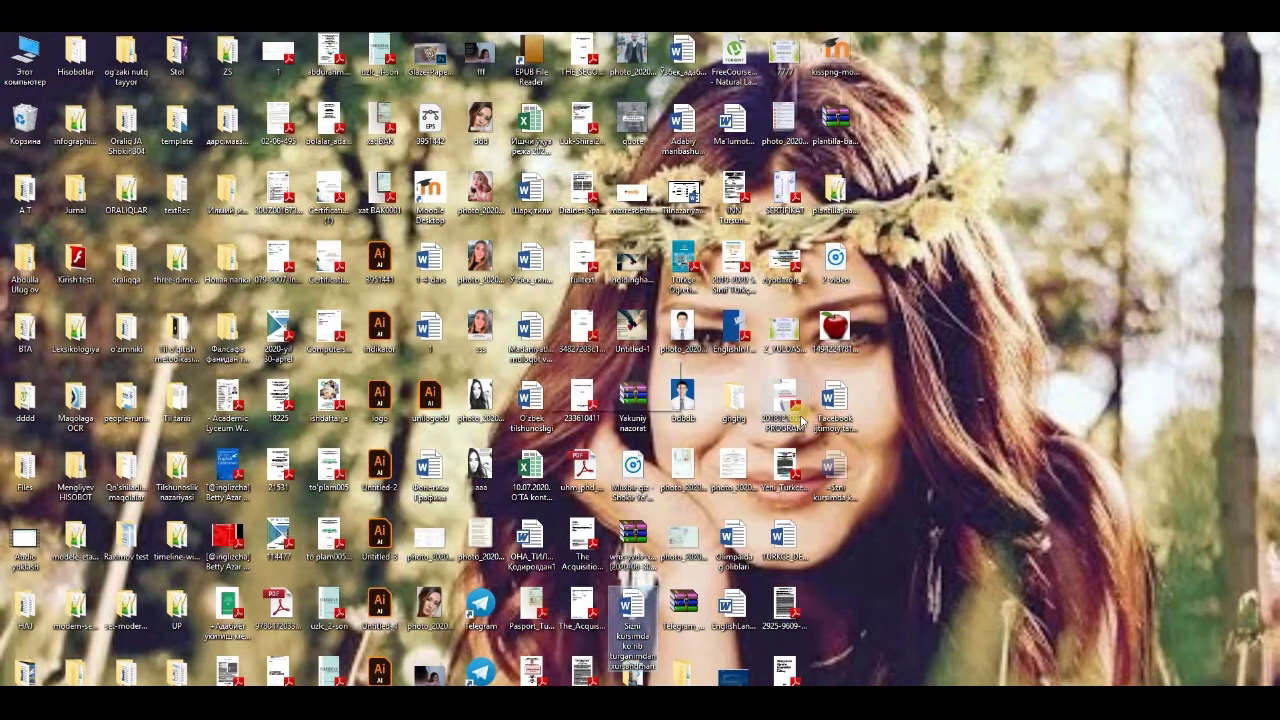
Look through the desktop folder ghghg and its 1-ma'ruza SLAYD presentation for usable slides, closing both when done.
double_click(736, 403)
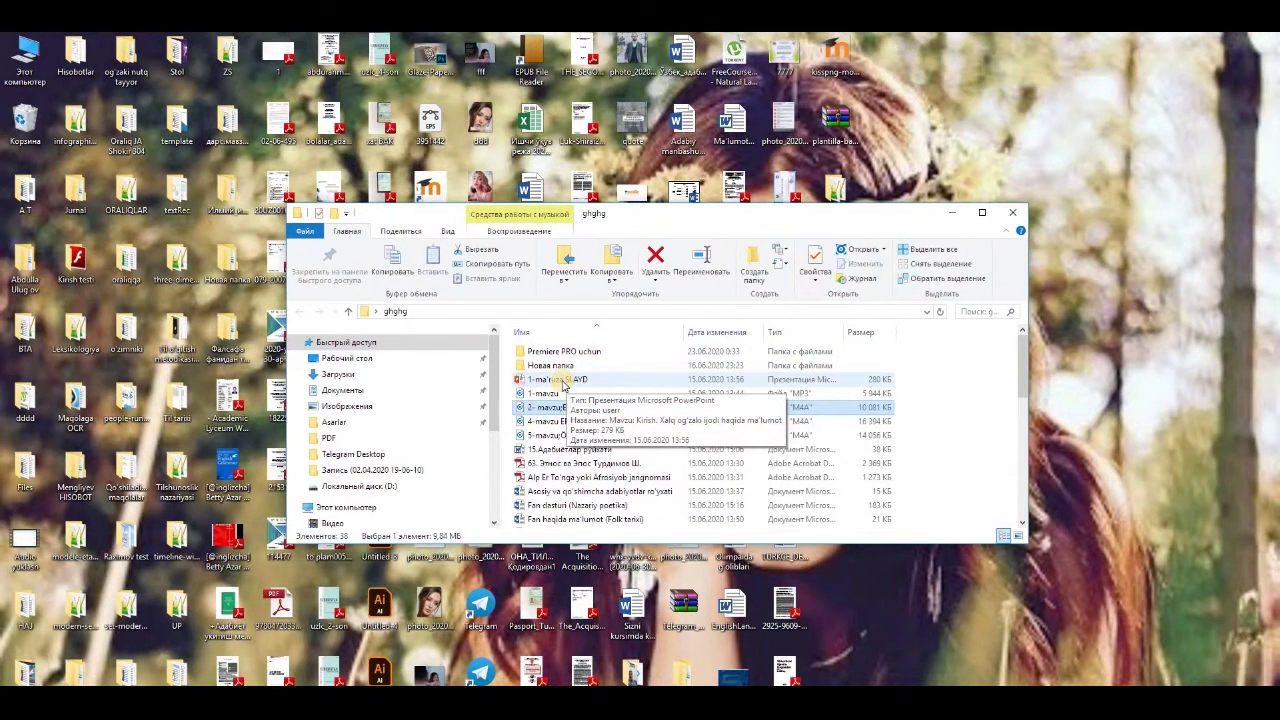
double_click(563, 382)
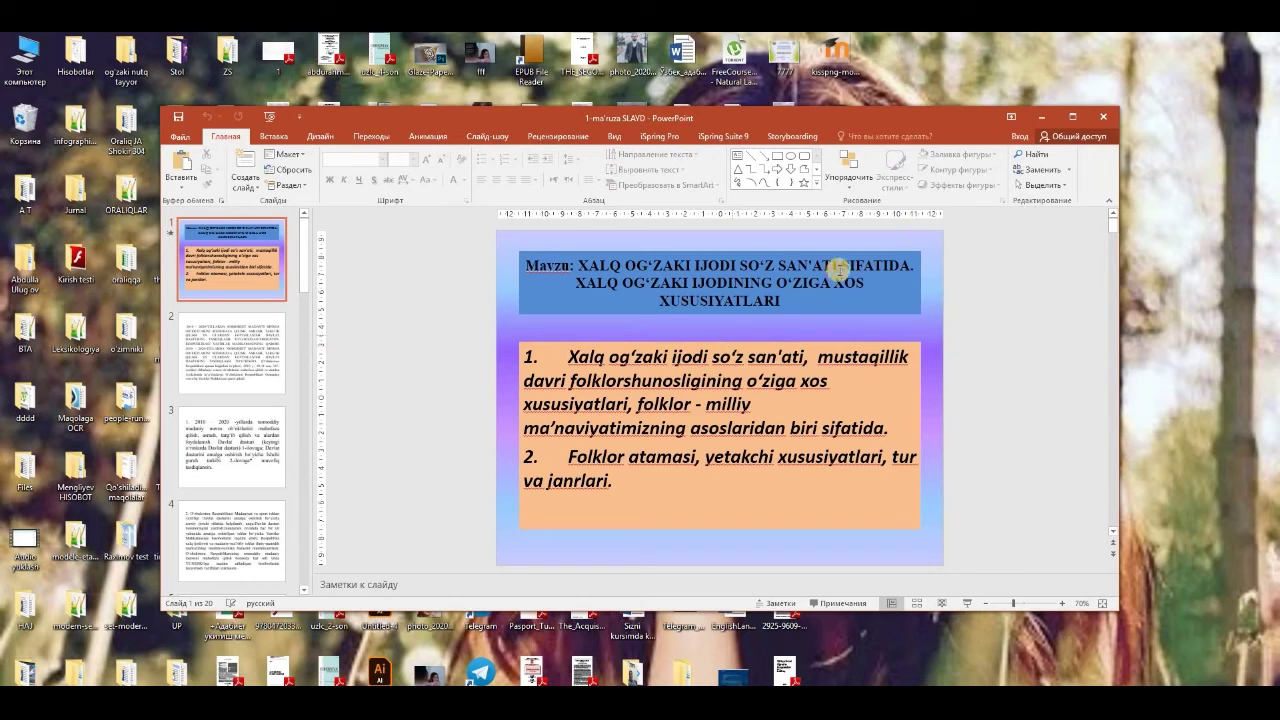
left_click(1071, 118)
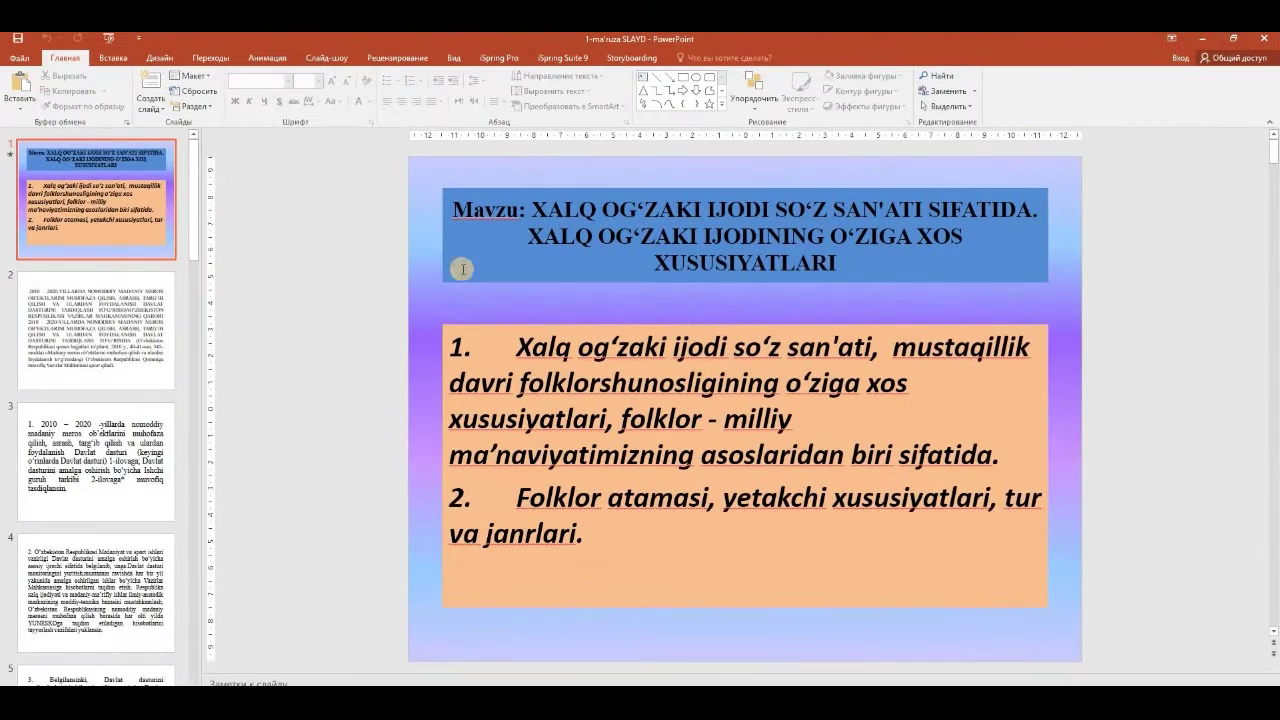
left_click(104, 320)
left_click(92, 458)
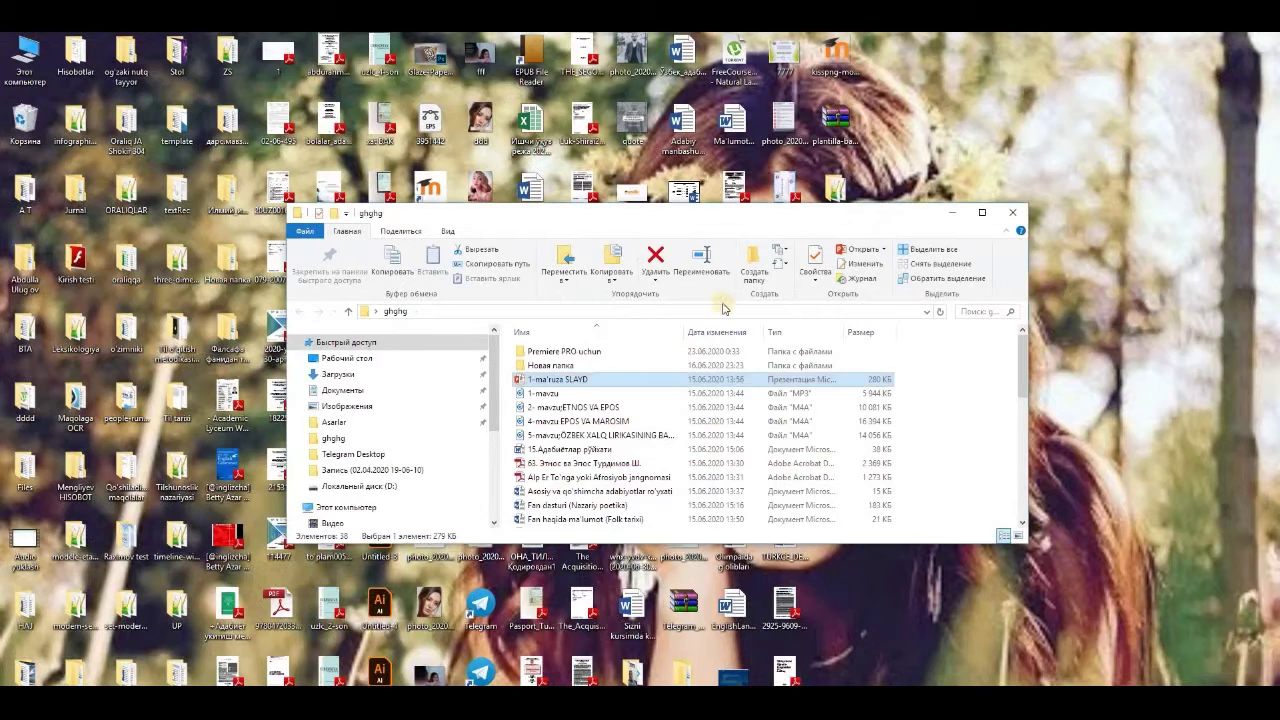
left_click(1263, 38)
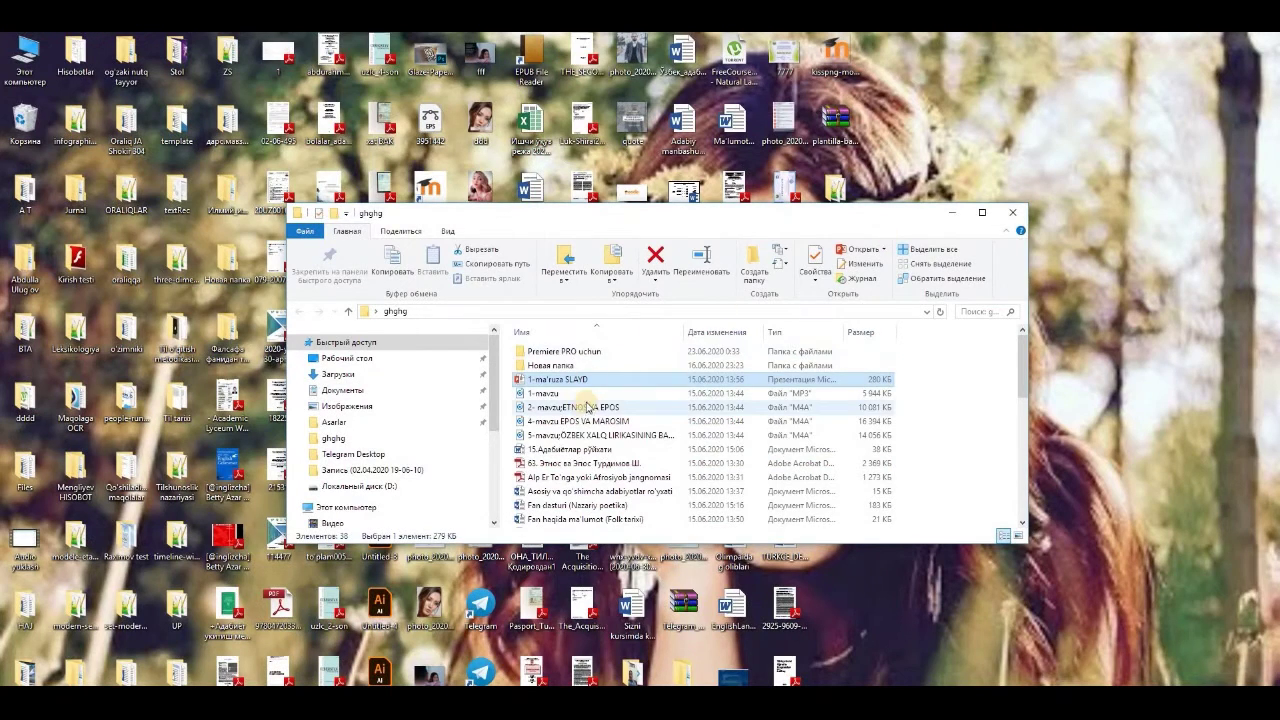
scroll(614, 425, "up", 1)
scroll(613, 425, "down", 7)
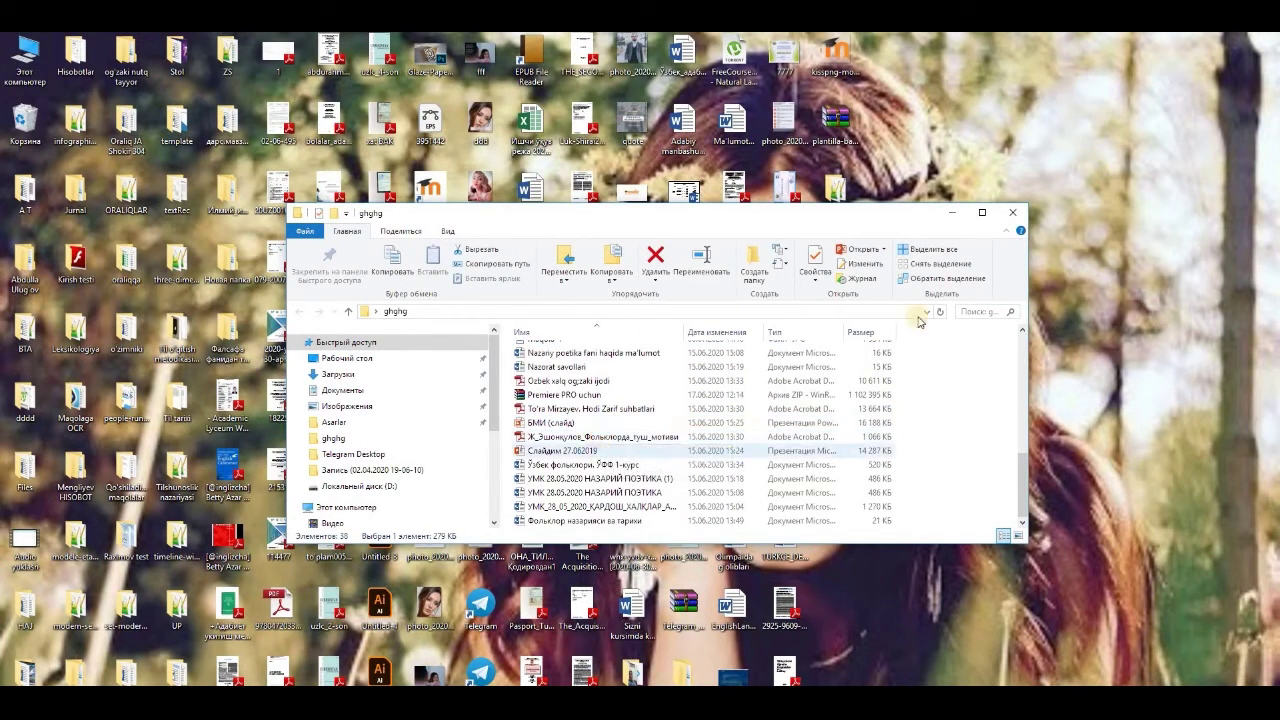
left_click(1016, 213)
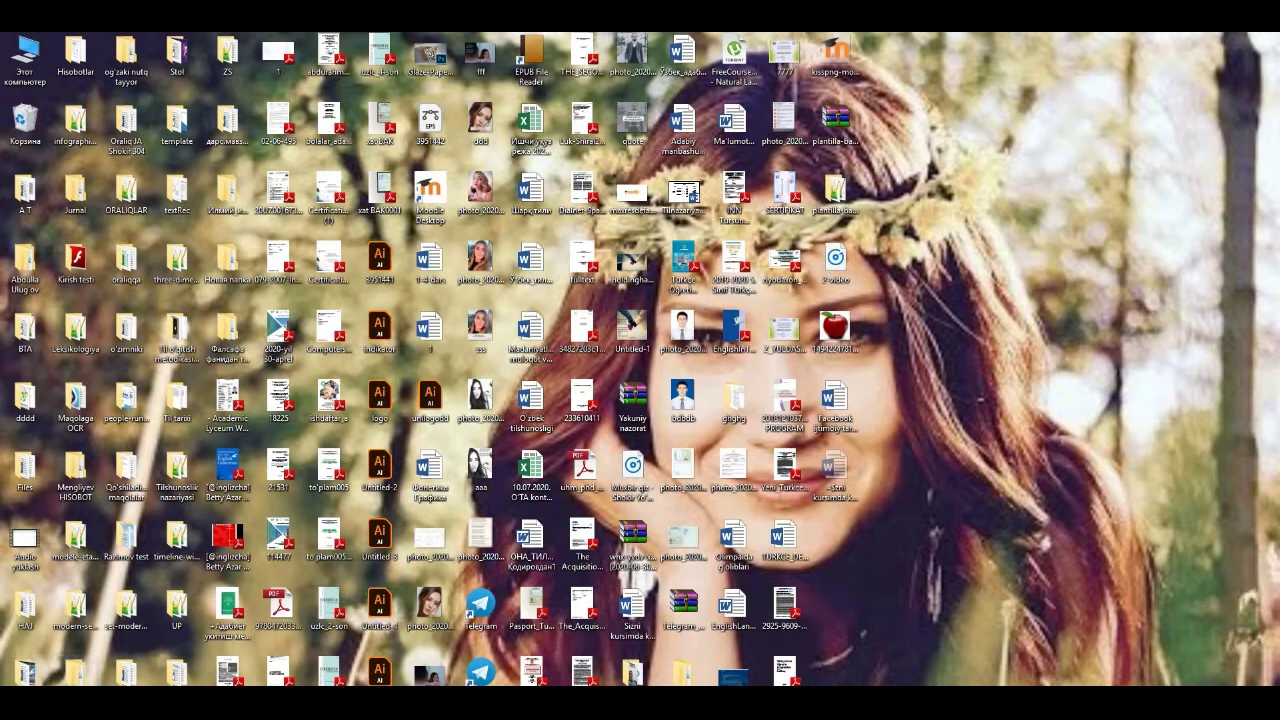
Search the computer for the MOODLE imkoniyatlari haqida presentation and open it full-screen in PowerPoint.
key("super+s")
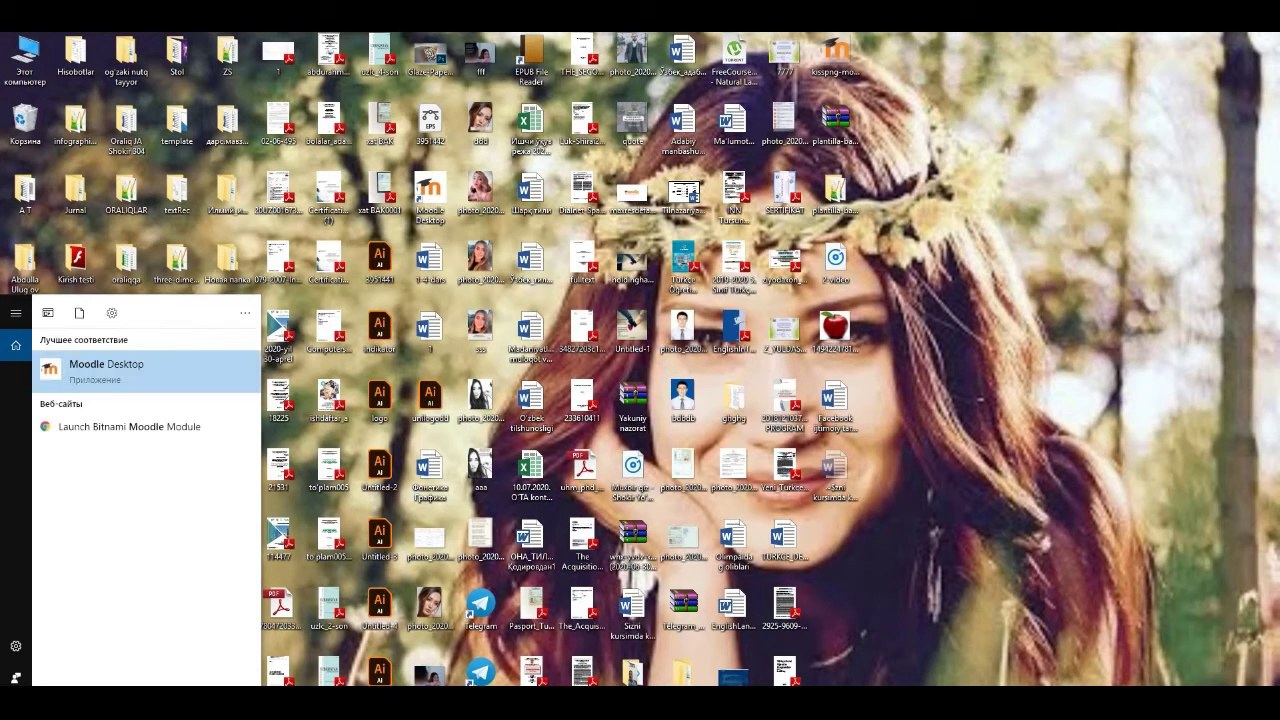
type("imk")
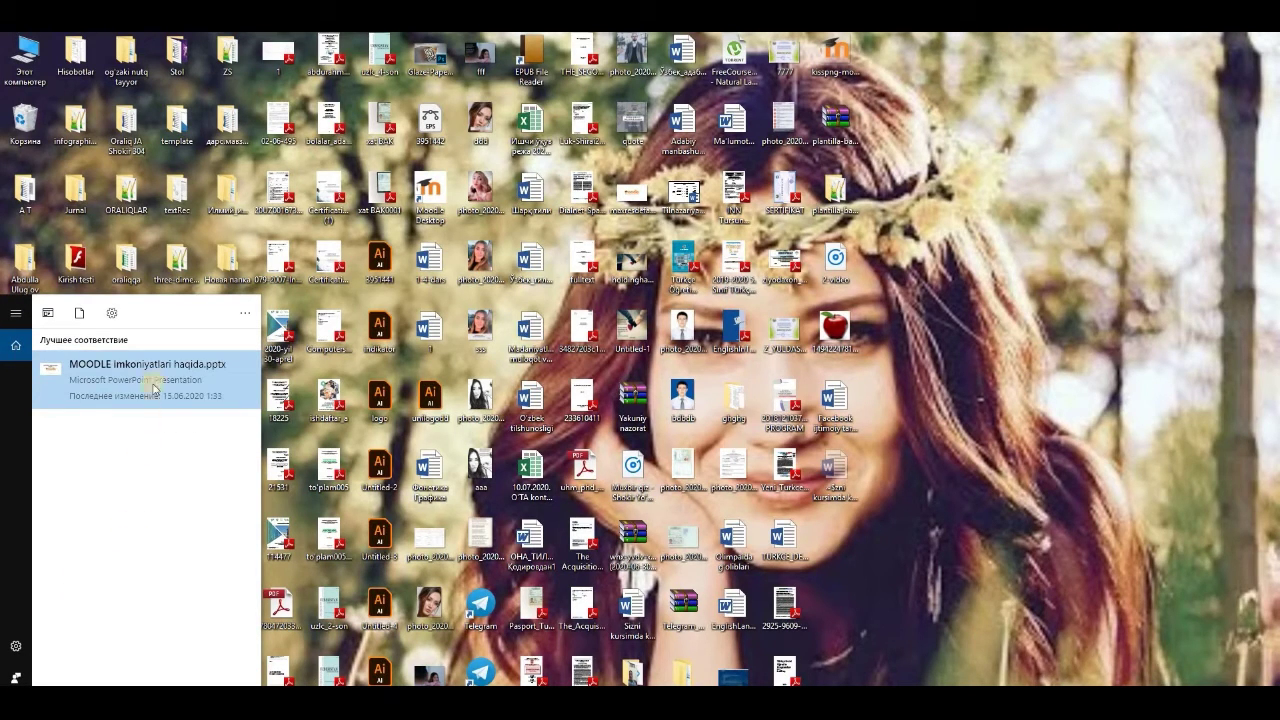
left_click(145, 386)
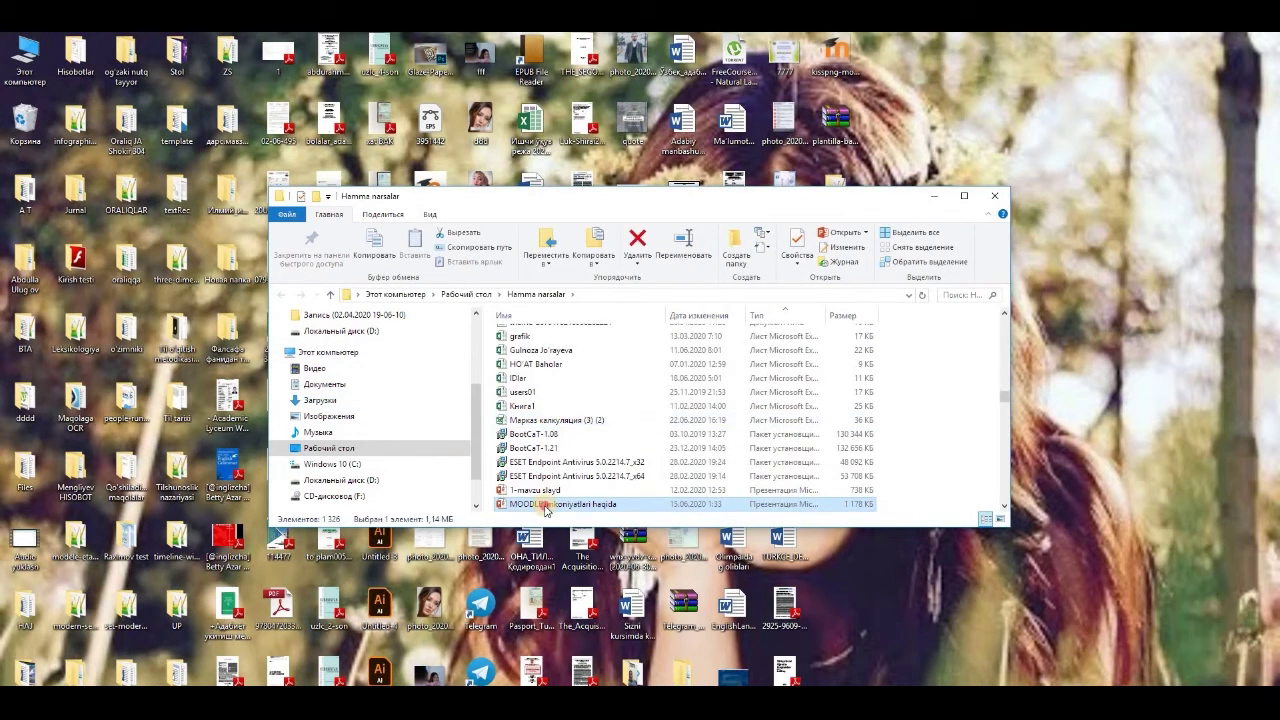
double_click(546, 505)
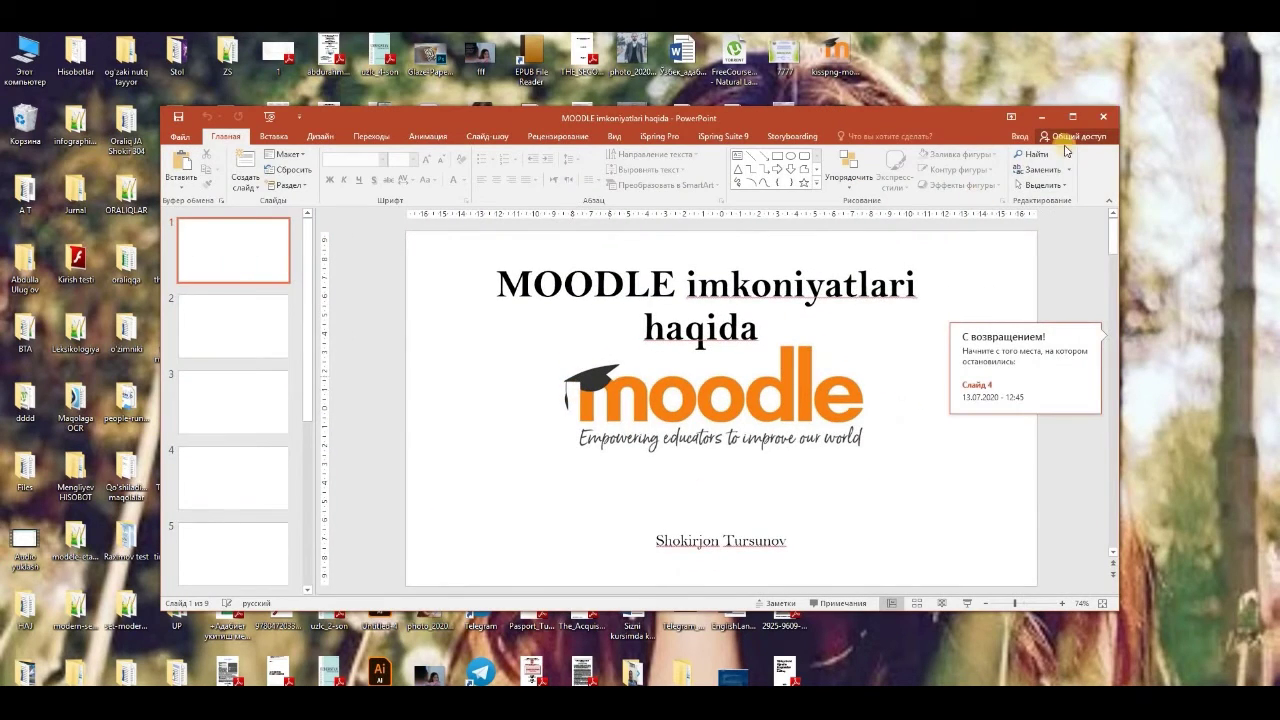
left_click(1072, 117)
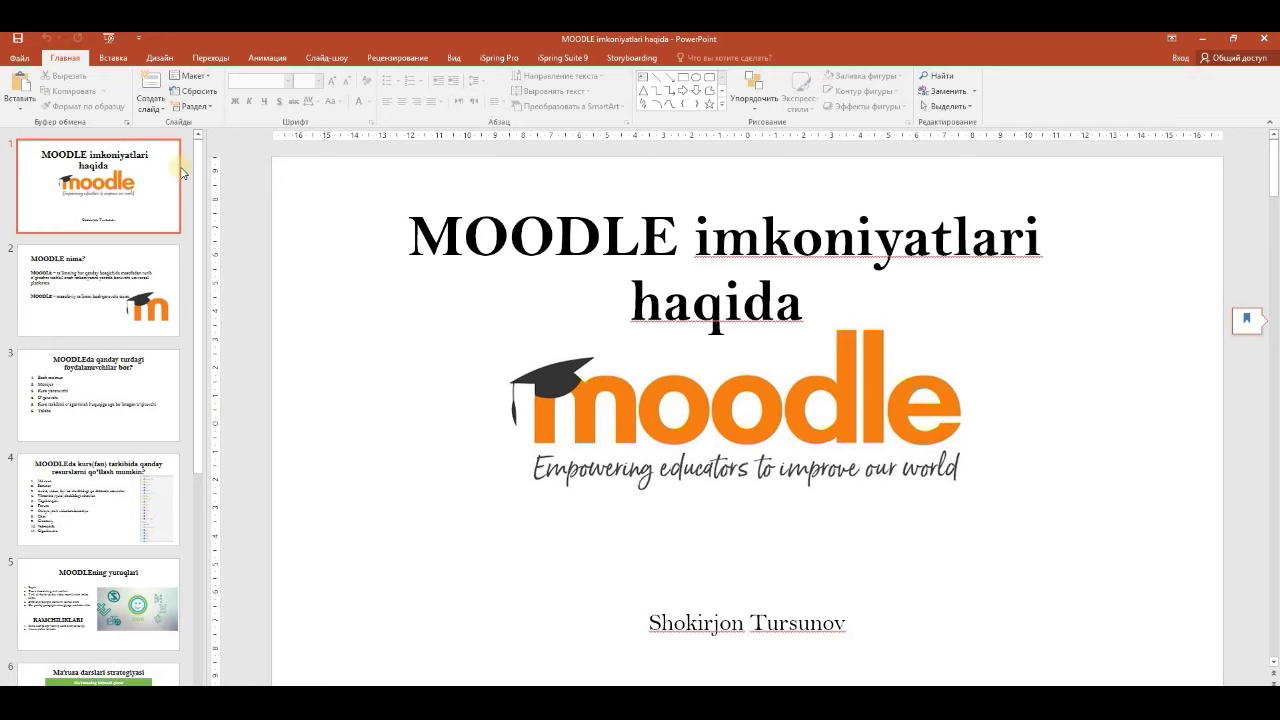
Export all slides of the presentation as JPEG images to the desktop under the name "MOODLE imkoniyatlari haqida".
left_click(18, 62)
left_click(29, 269)
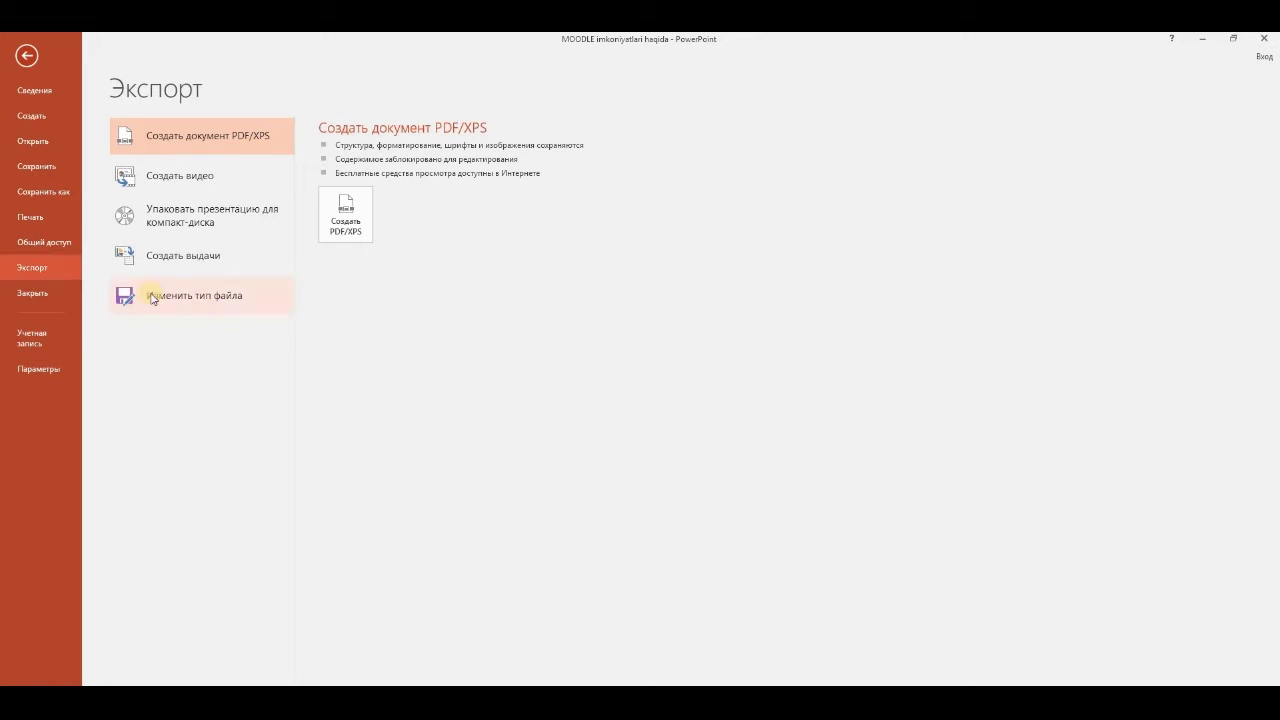
left_click(213, 300)
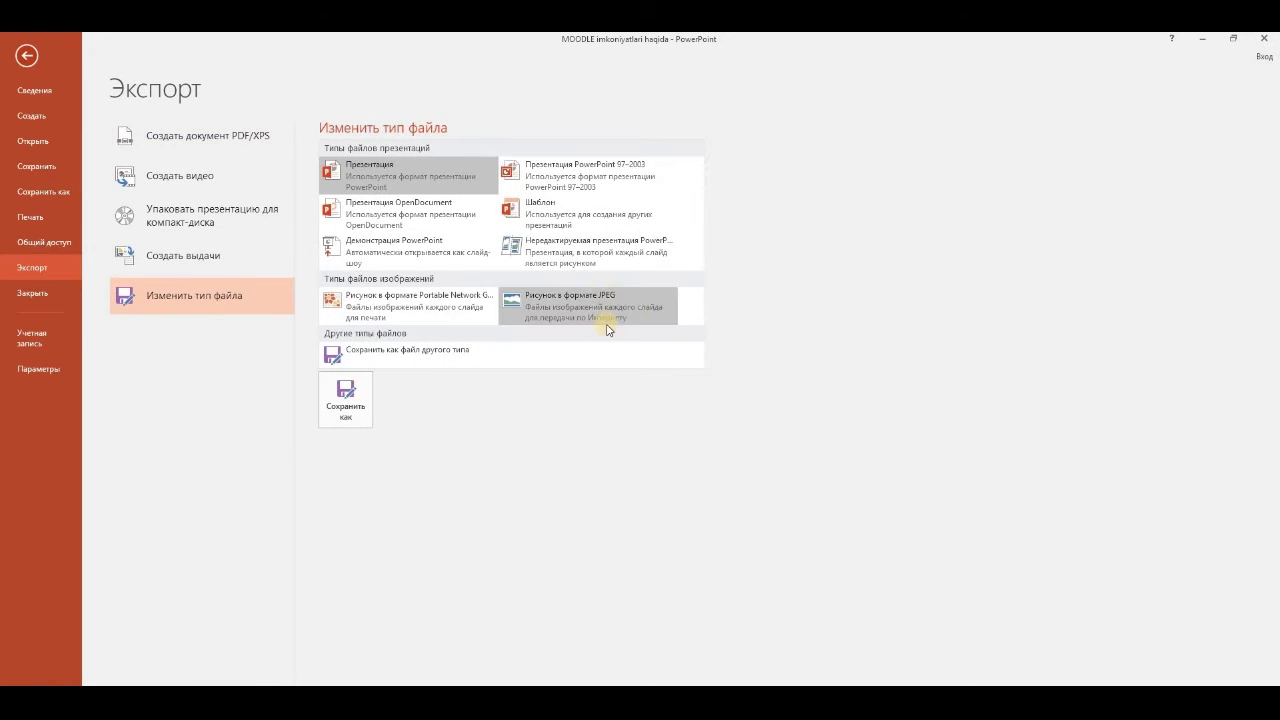
left_click(574, 316)
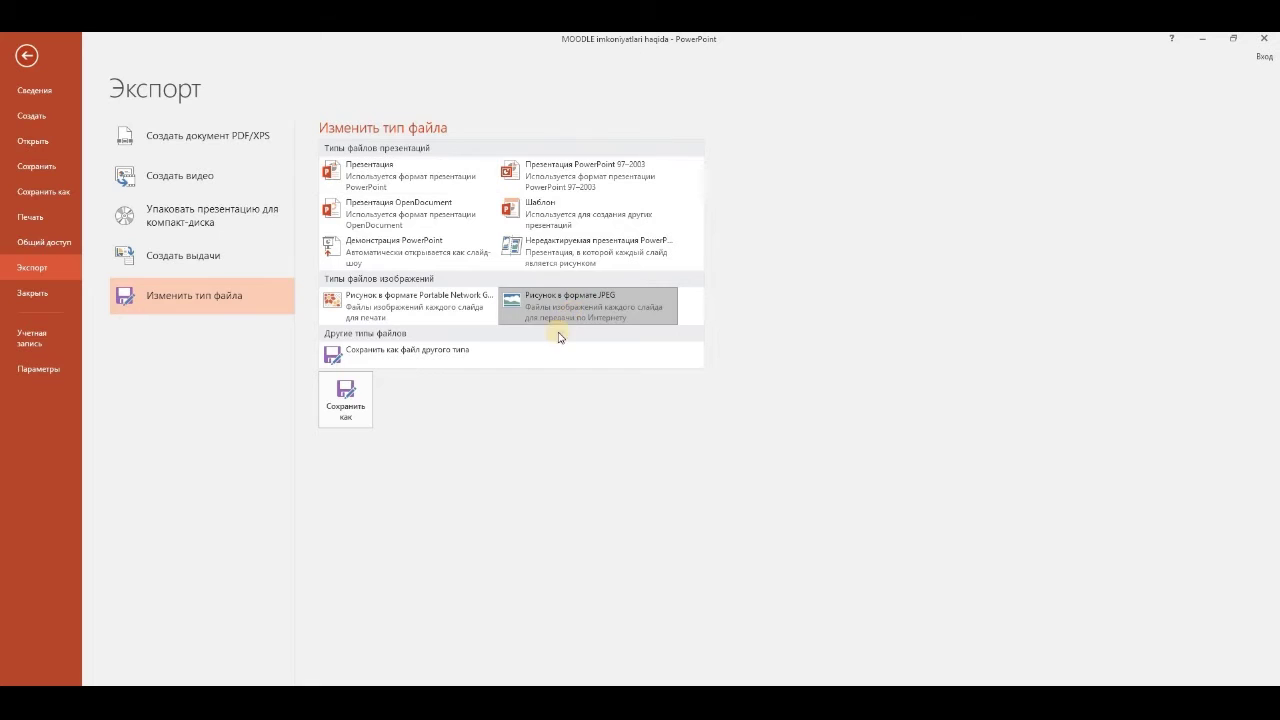
left_click(356, 397)
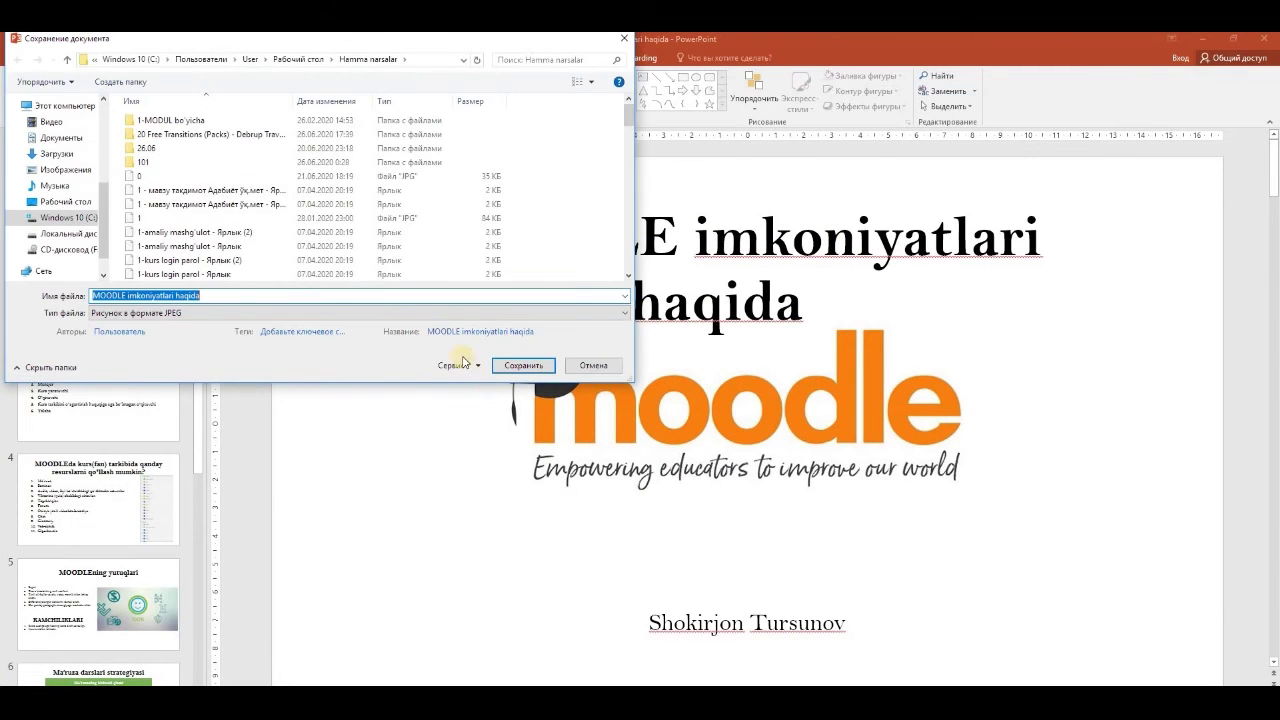
left_click(80, 202)
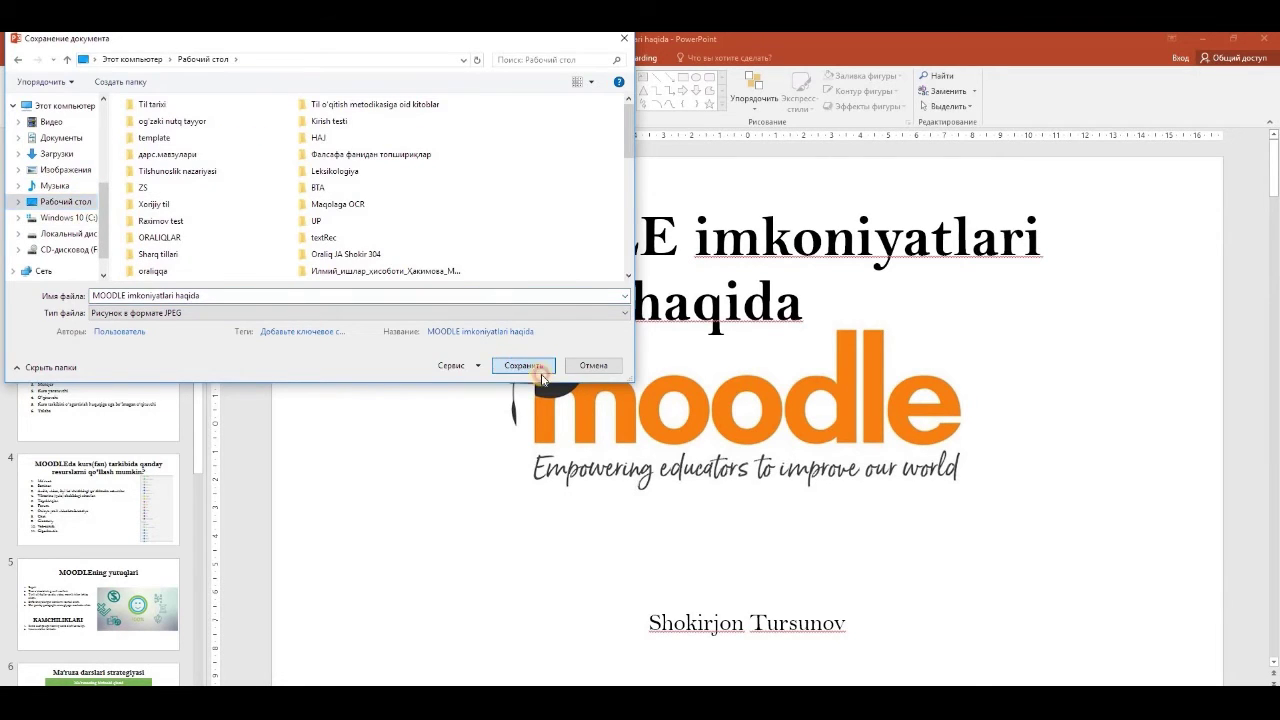
left_click(538, 366)
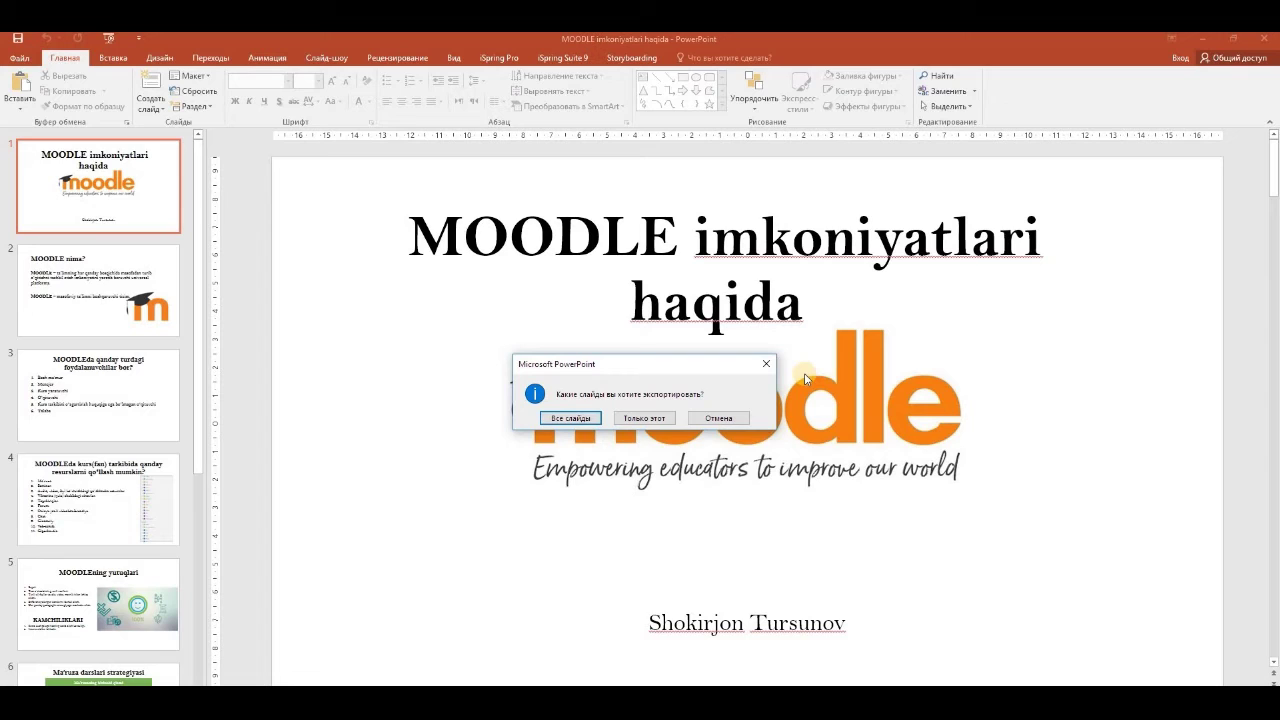
left_click(573, 419)
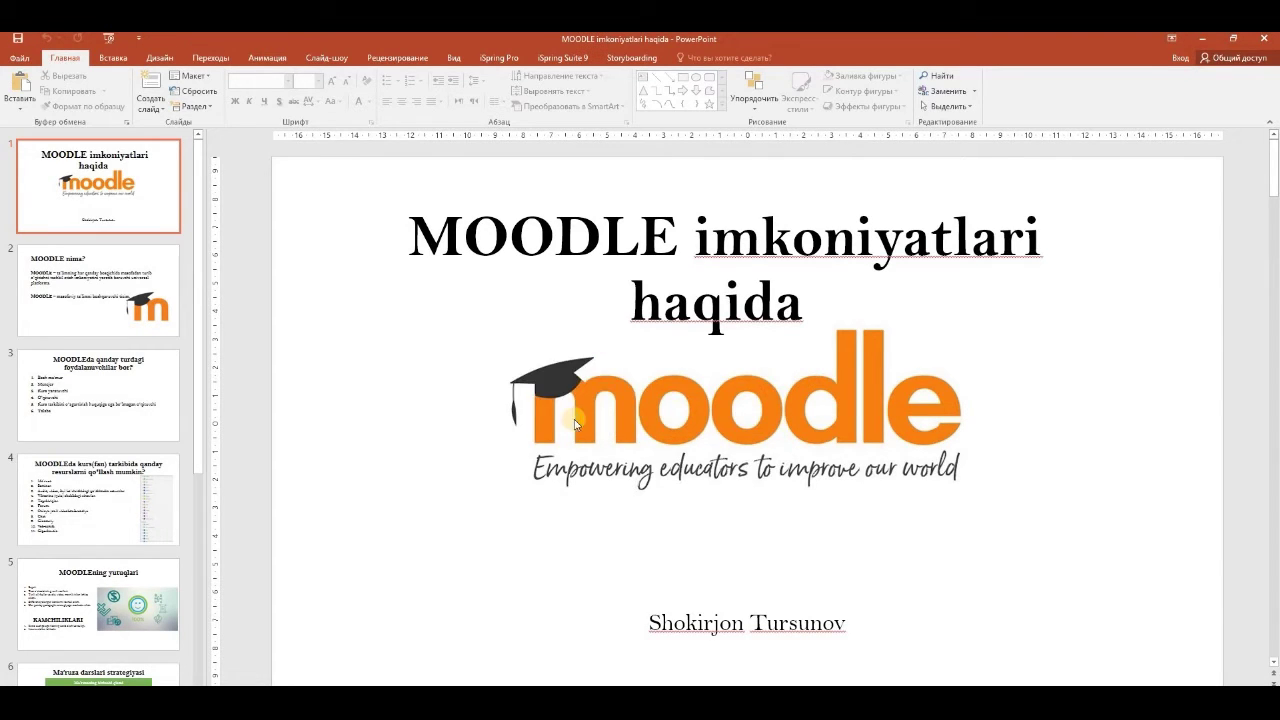
Close the exported presentation in PowerPoint and the Hamma narsalar folder window.
left_click(640, 419)
key("super")
left_click(1262, 38)
left_click(1262, 38)
left_click(633, 398)
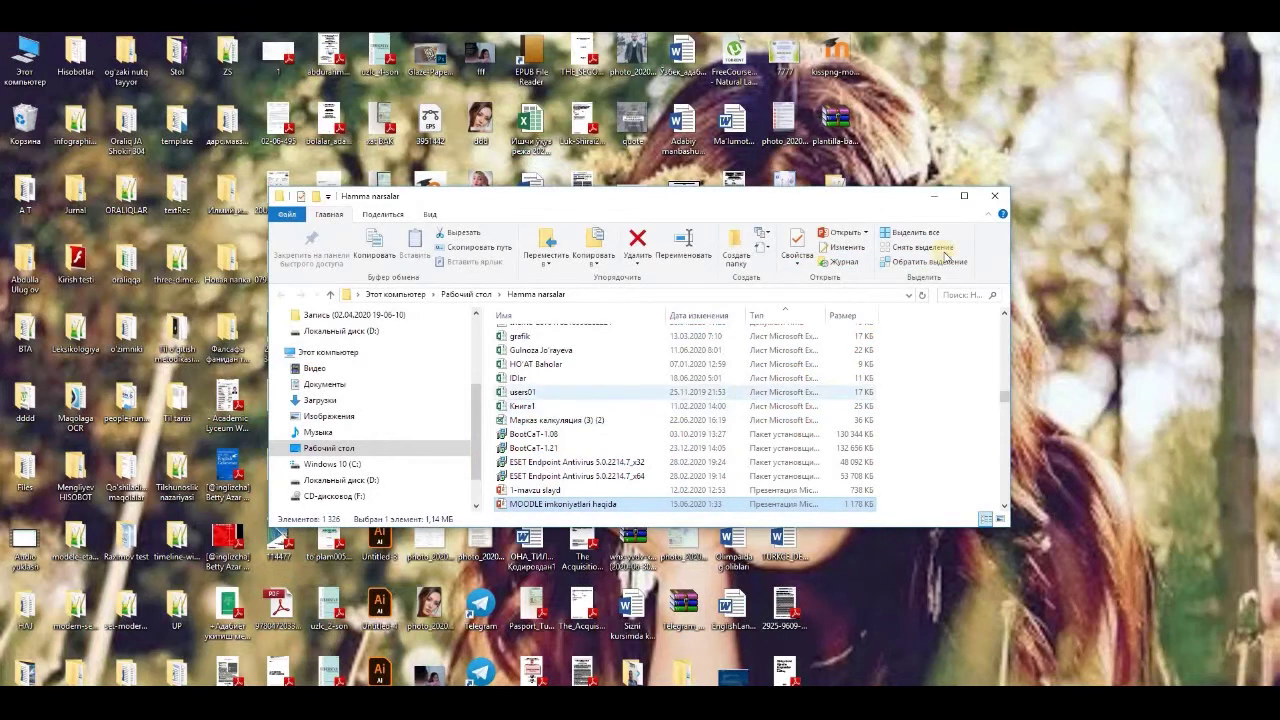
left_click(988, 195)
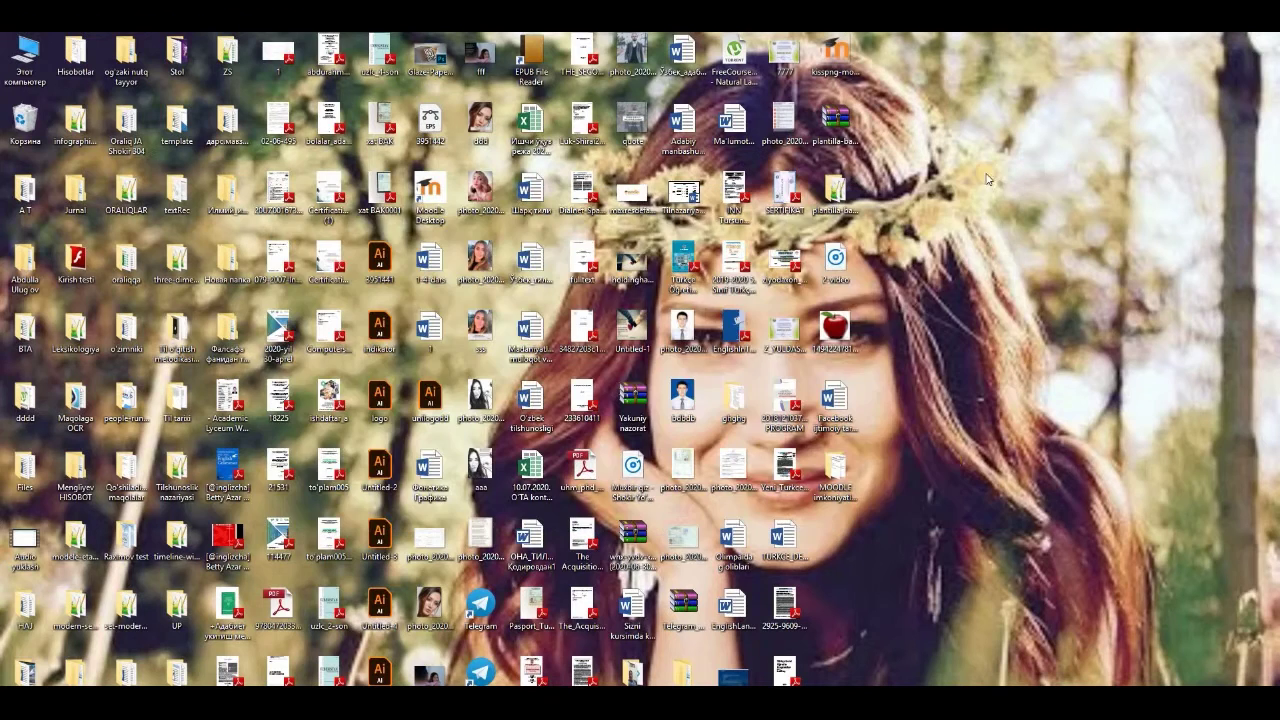
Open the exported MOODLE imkoniyatlari haqida folder on the desktop and delete the Слайд1 image from it.
double_click(838, 468)
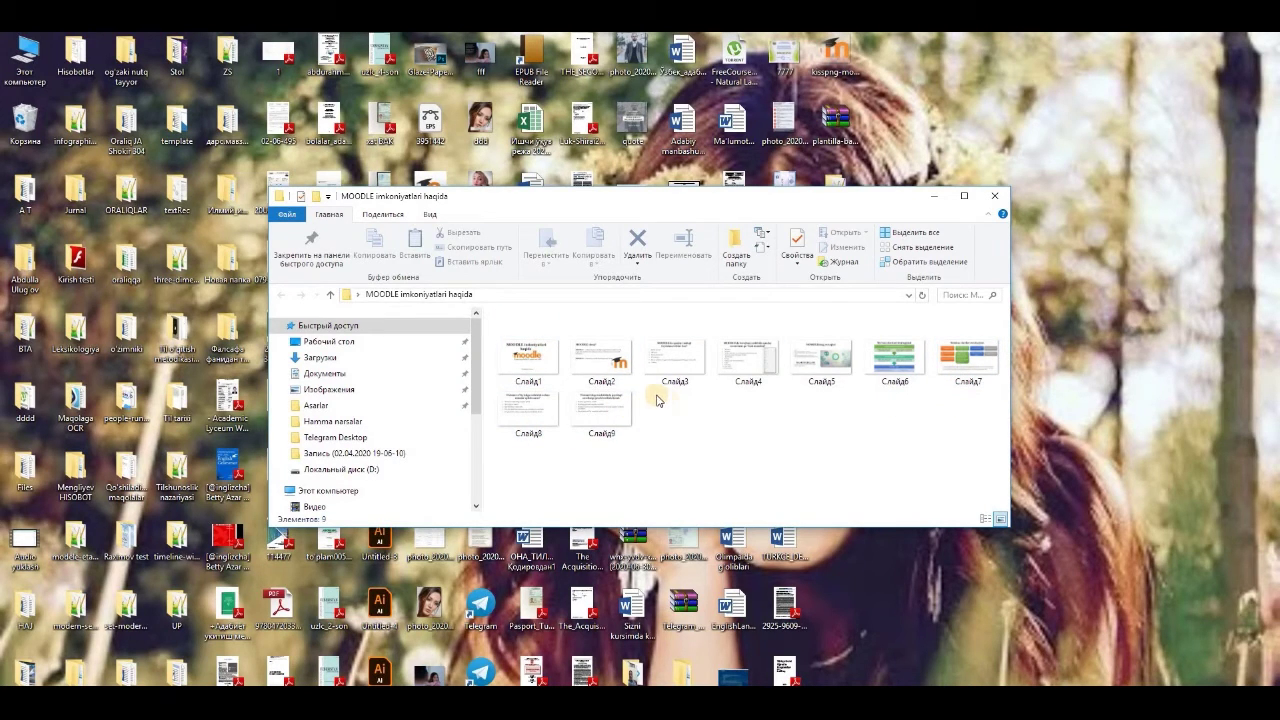
left_click(538, 360)
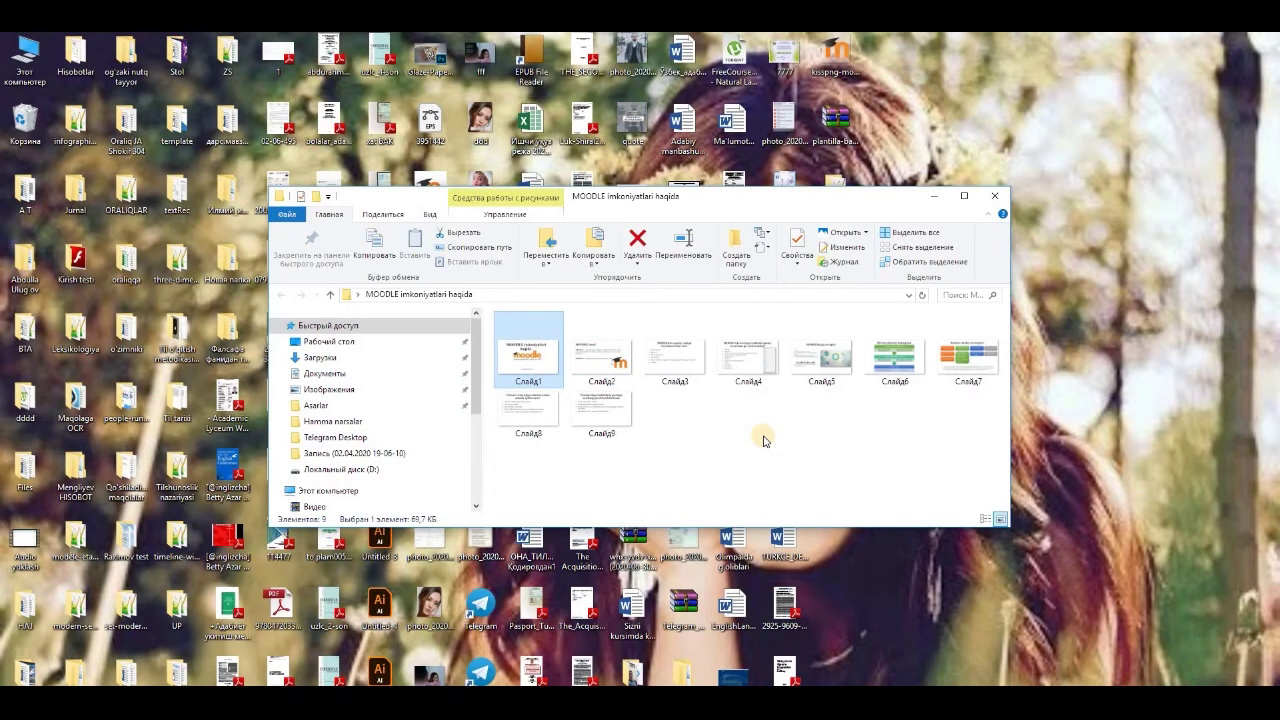
key("Delete")
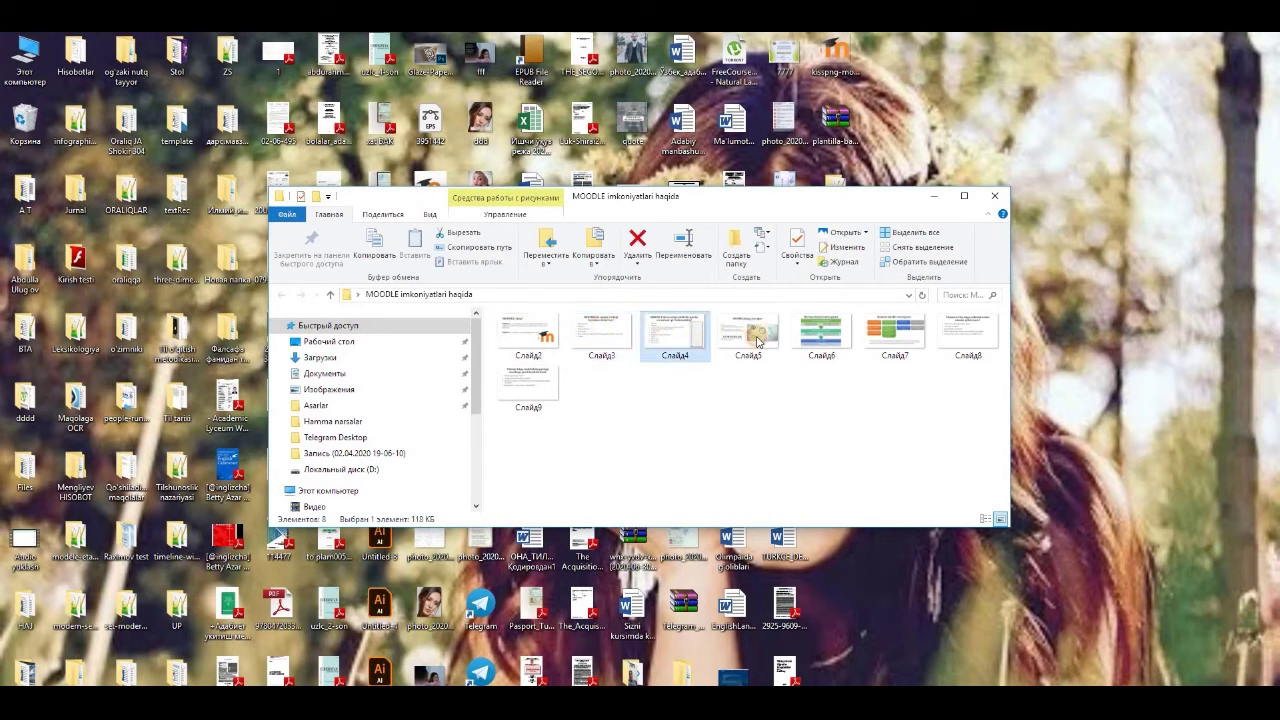
left_click(821, 336)
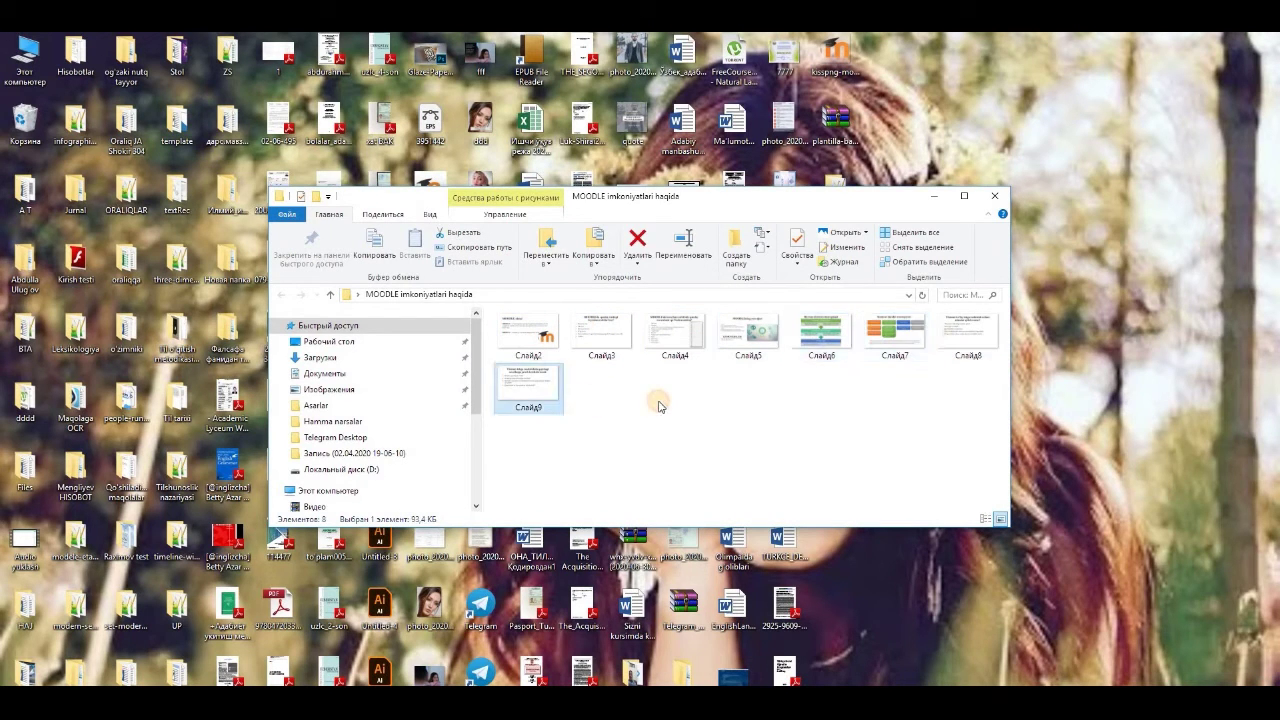
Switch to Chrome and insert Слайд2 from the desktop's MOODLE imkoniyatlari haqida folder into the Xulosalar page contents, marked as needing no description.
key("alt+Tab")
key("alt+Tab")
key("alt+Tab")
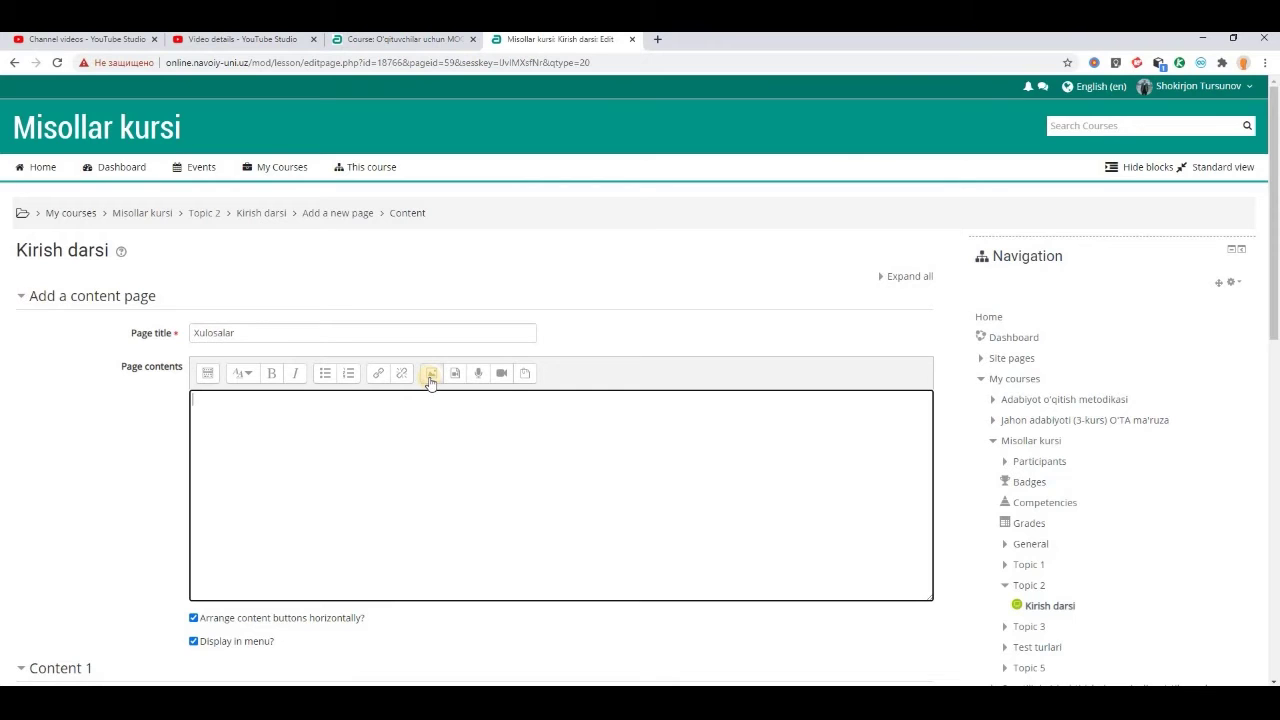
left_click(430, 380)
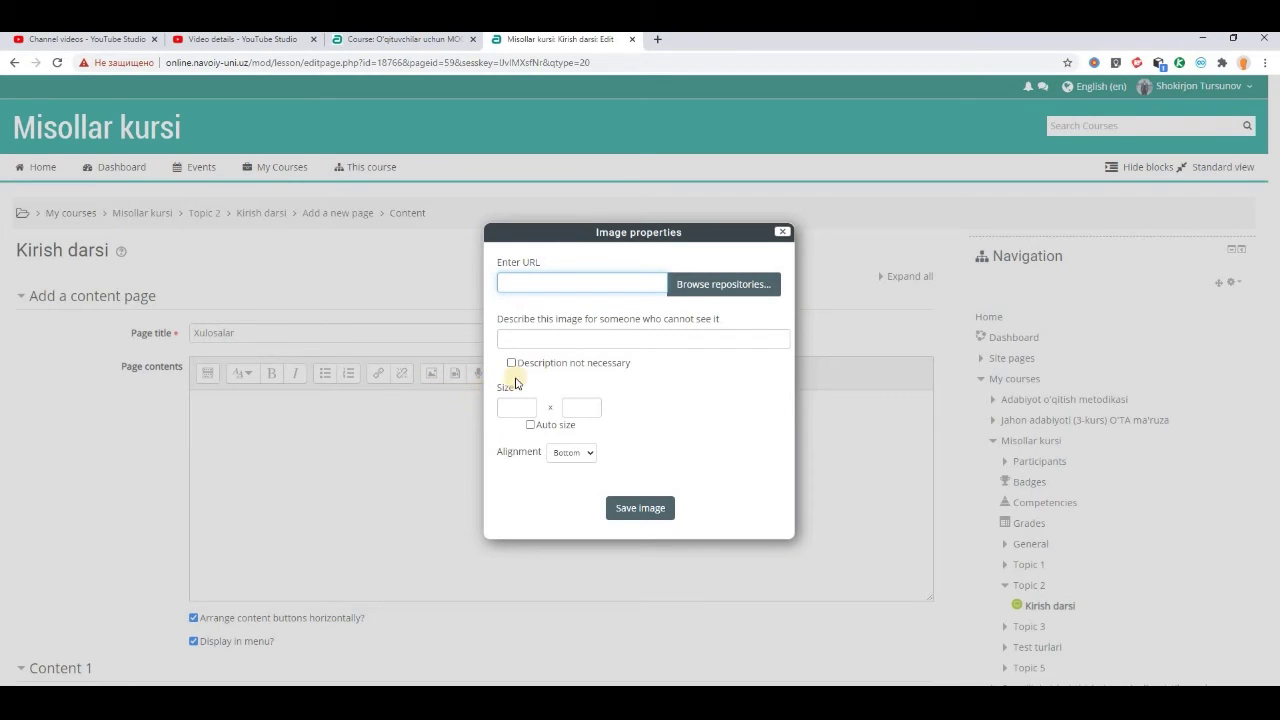
left_click(706, 290)
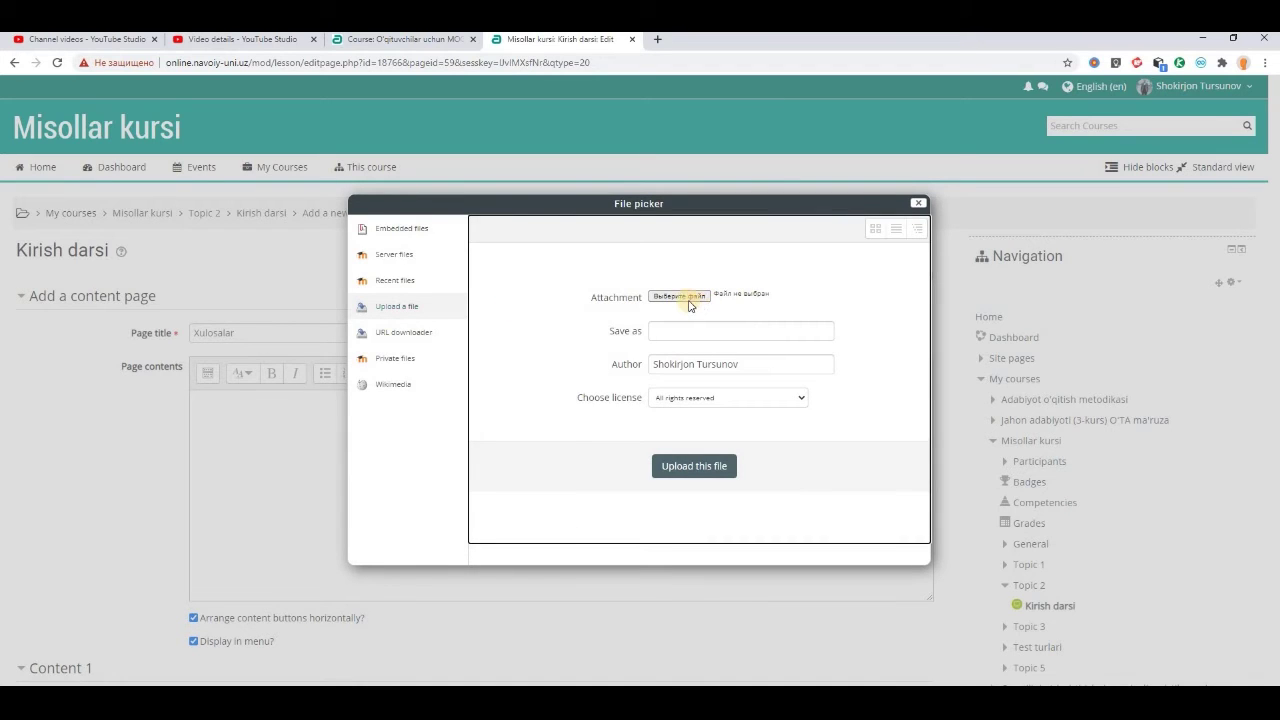
left_click(680, 297)
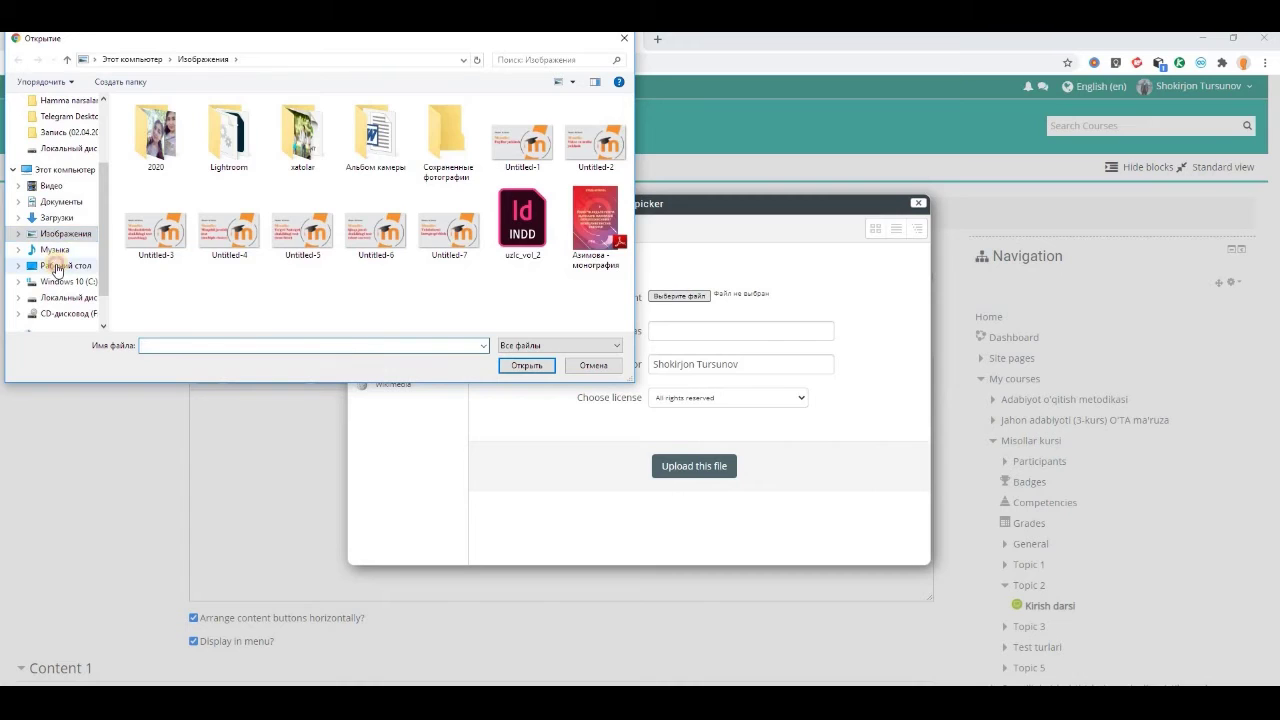
left_click(60, 266)
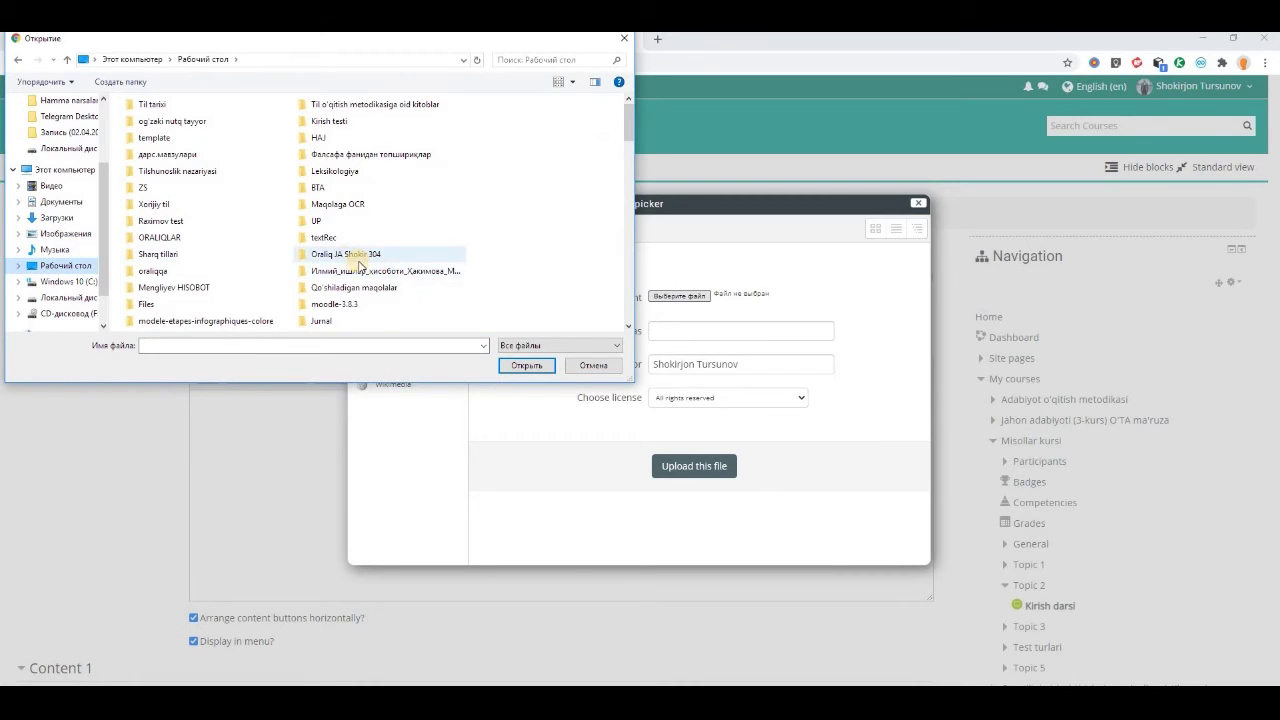
scroll(370, 268, "down", 10)
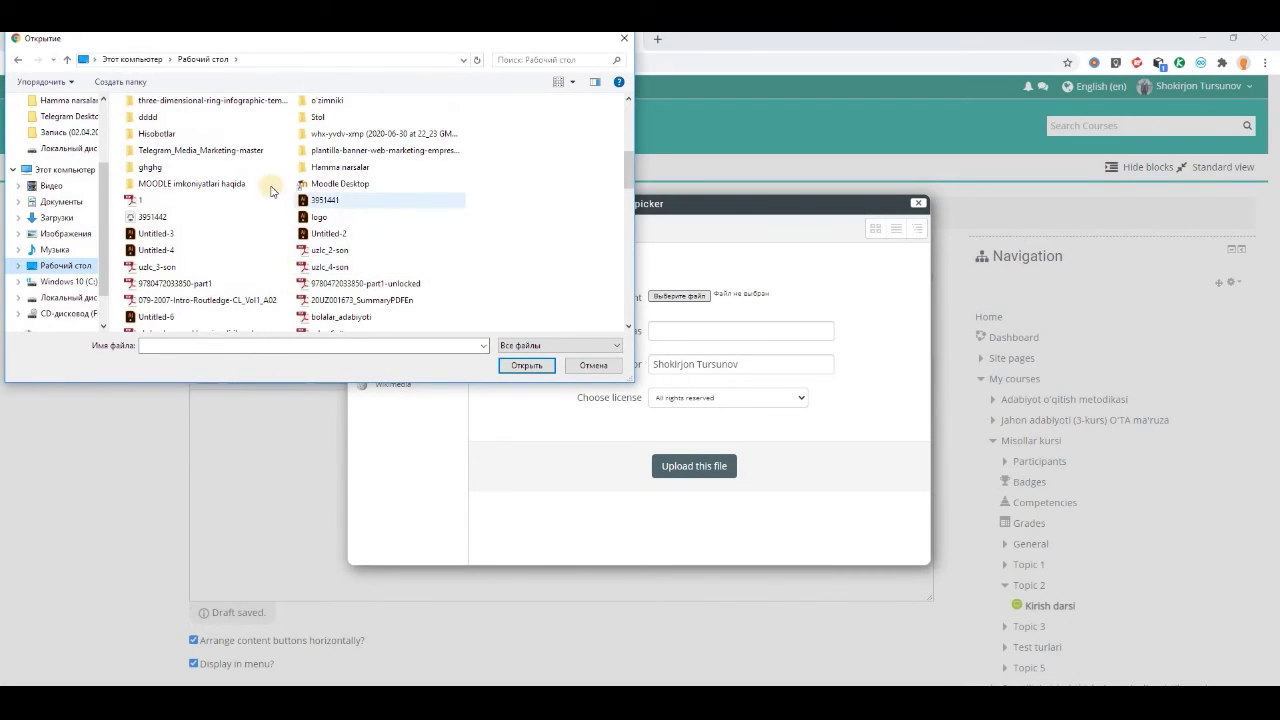
double_click(210, 184)
left_click(172, 145)
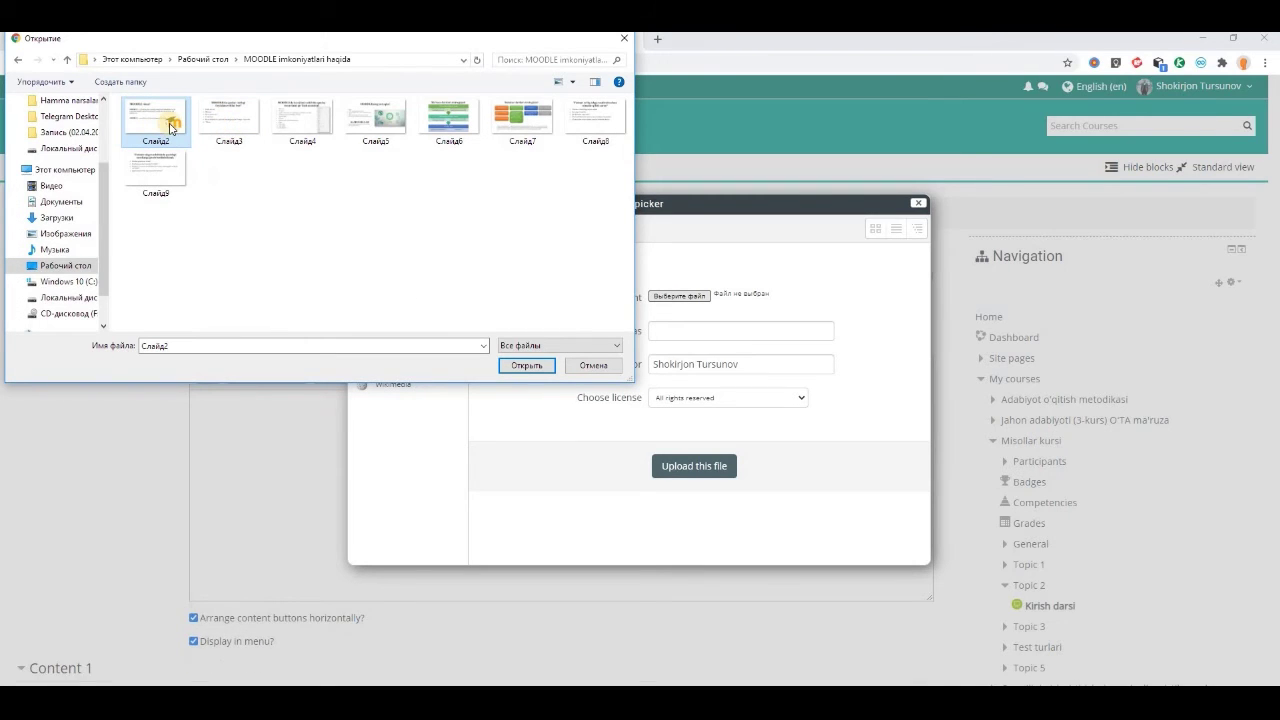
left_click(528, 365)
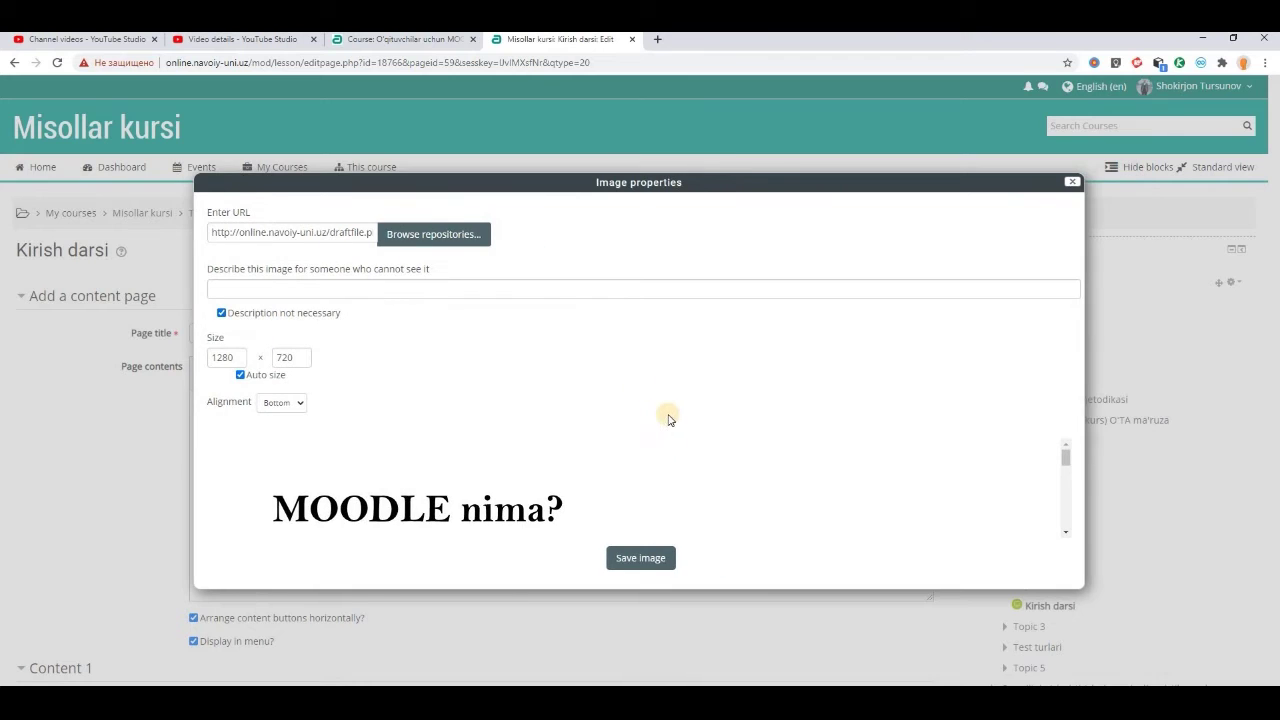
left_click(648, 556)
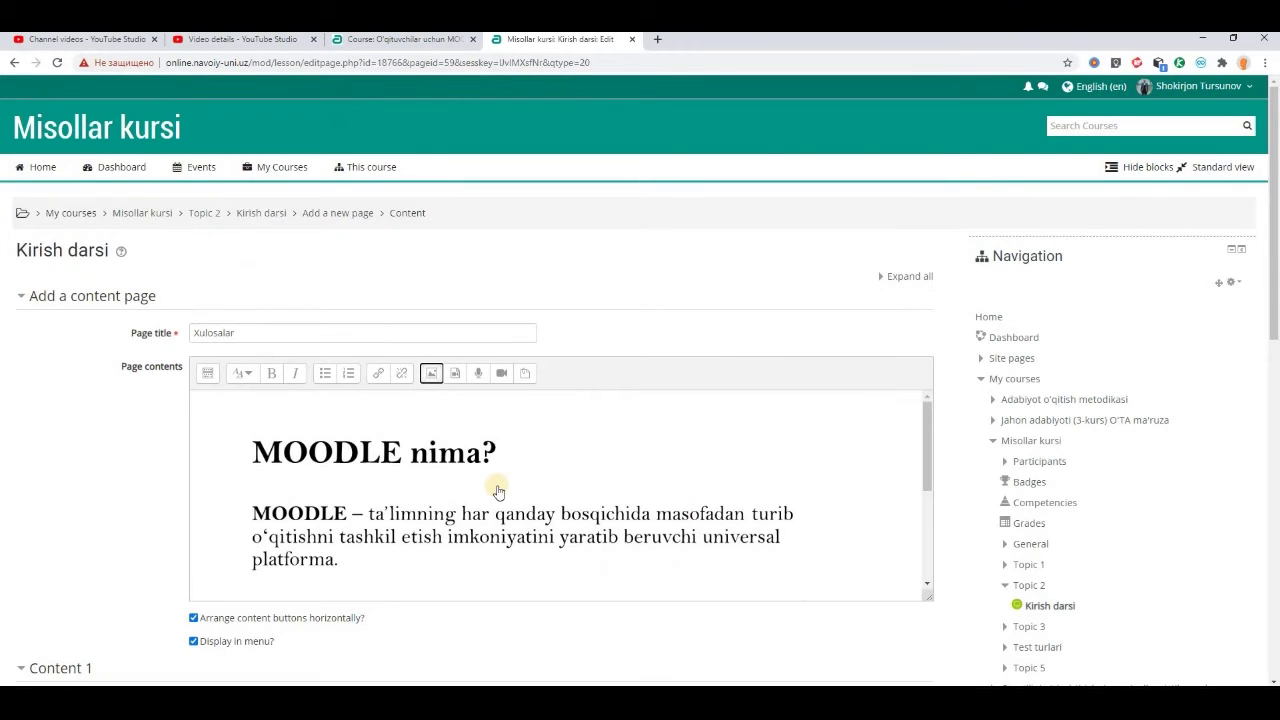
Upload Слайд3 and insert it below the first slide image in the page contents, with description marked as not necessary.
scroll(520, 488, "down", 5)
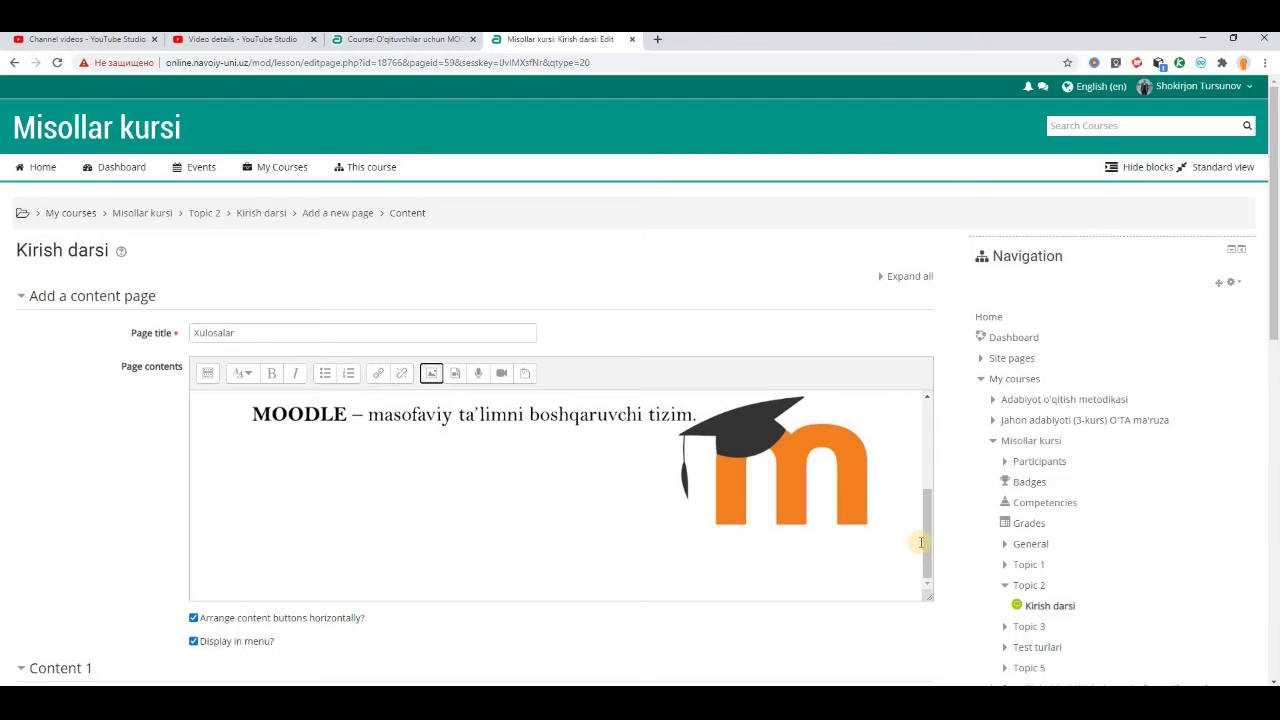
left_click(921, 542)
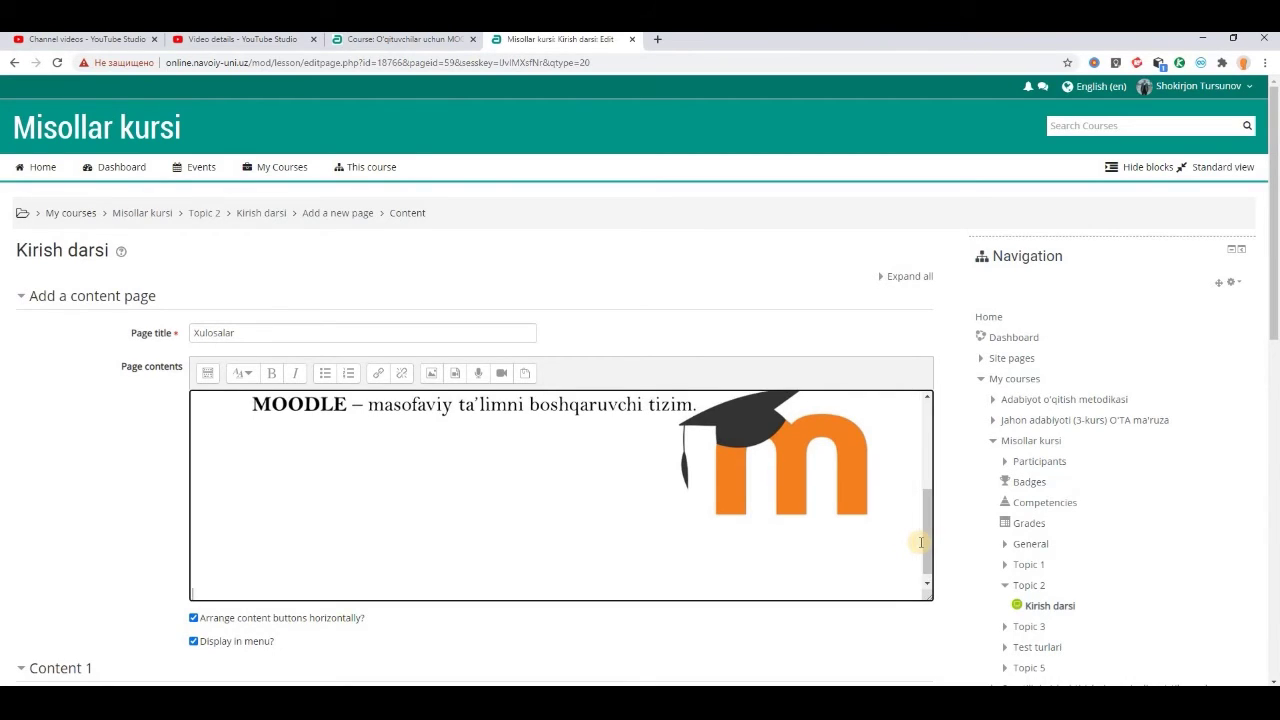
left_click(431, 373)
left_click(727, 290)
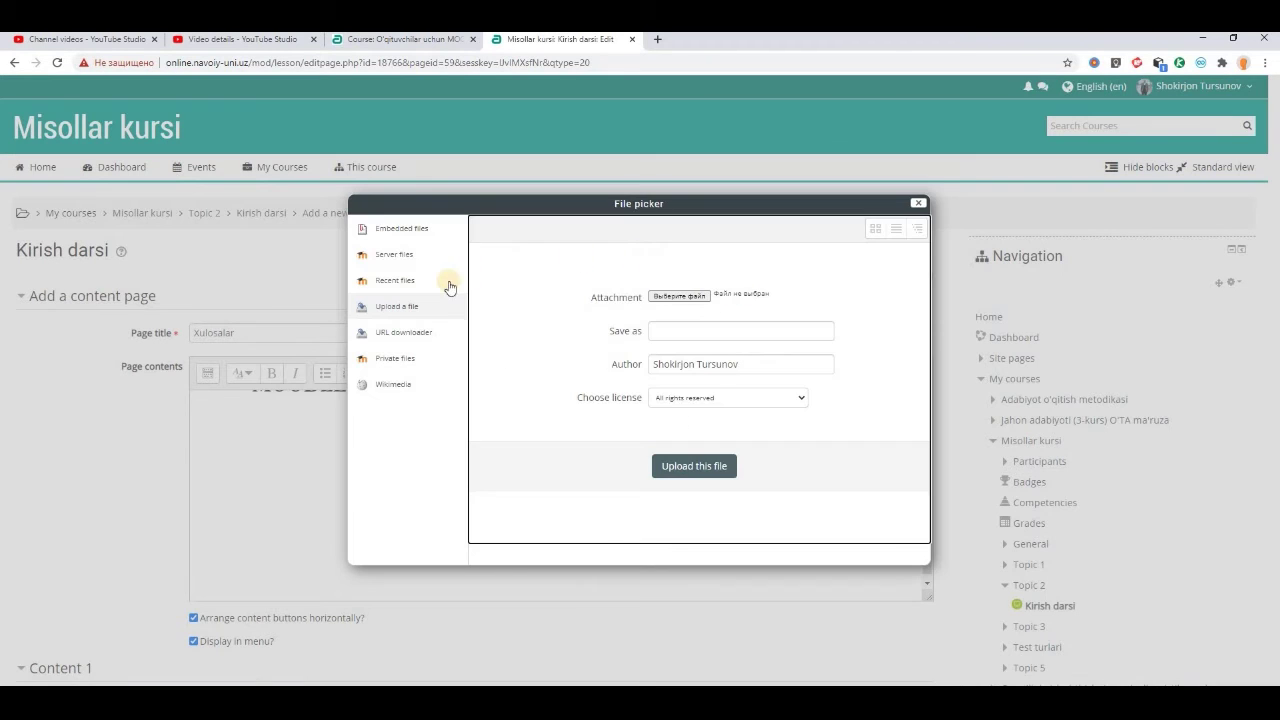
left_click(677, 299)
left_click(235, 137)
left_click(525, 364)
left_click(700, 466)
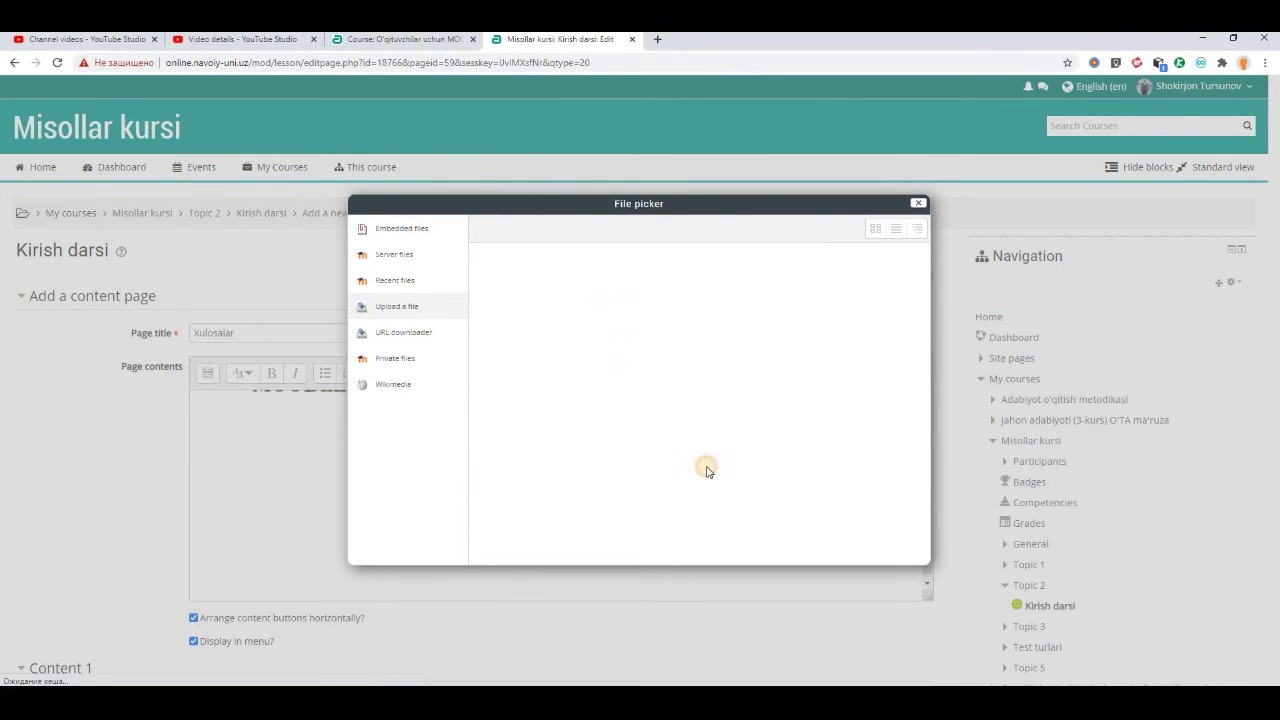
left_click(268, 312)
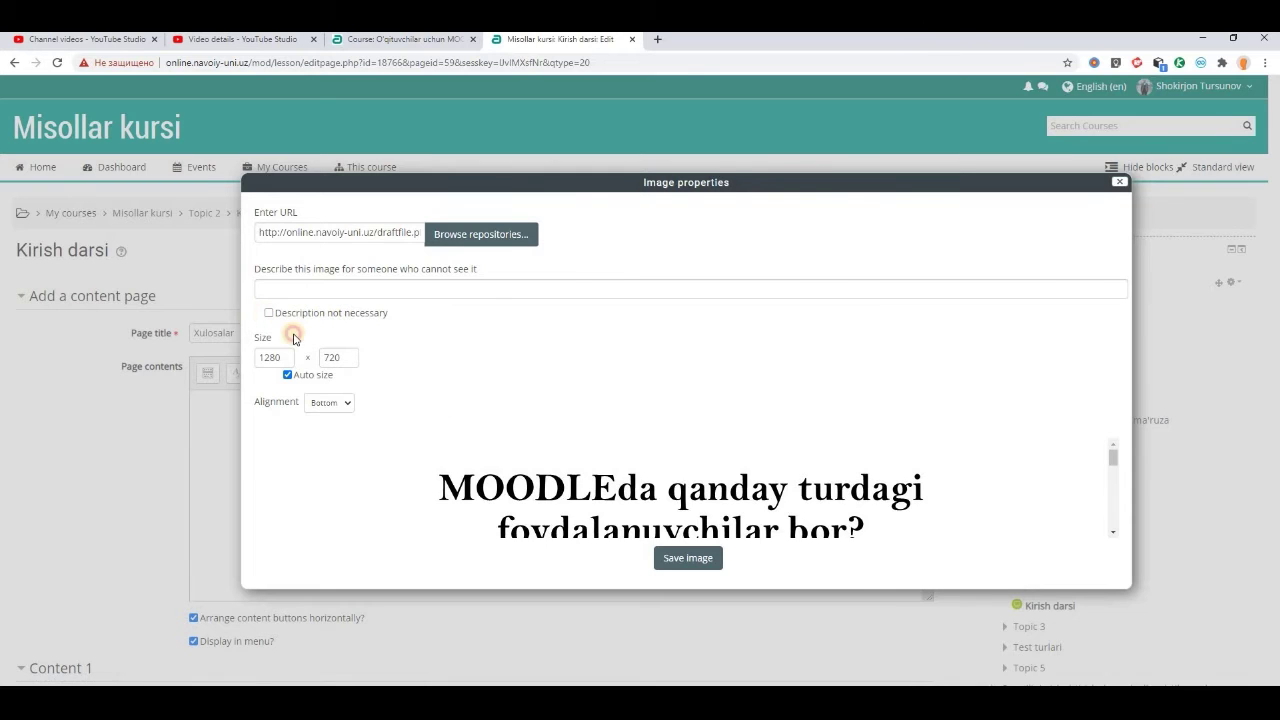
left_click(623, 557)
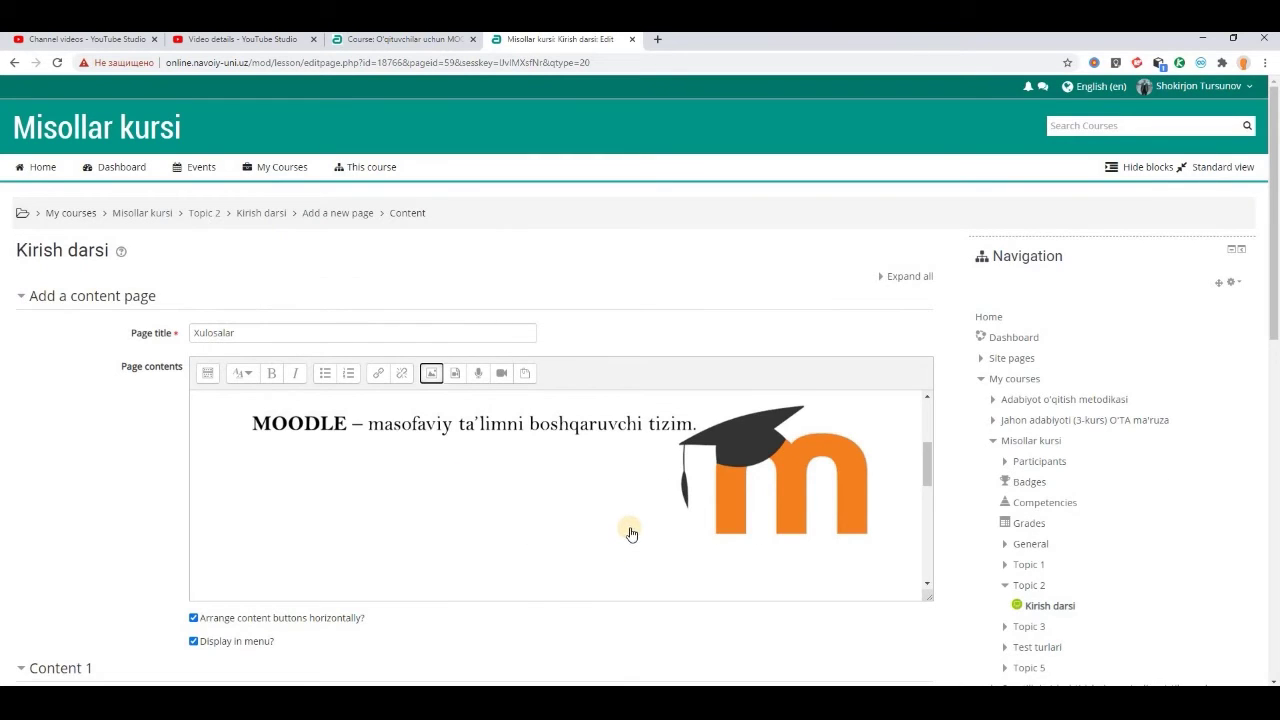
Upload Слайд4 and insert it after the user-types slide in the page contents, with description marked as not necessary.
scroll(824, 542, "down", 6)
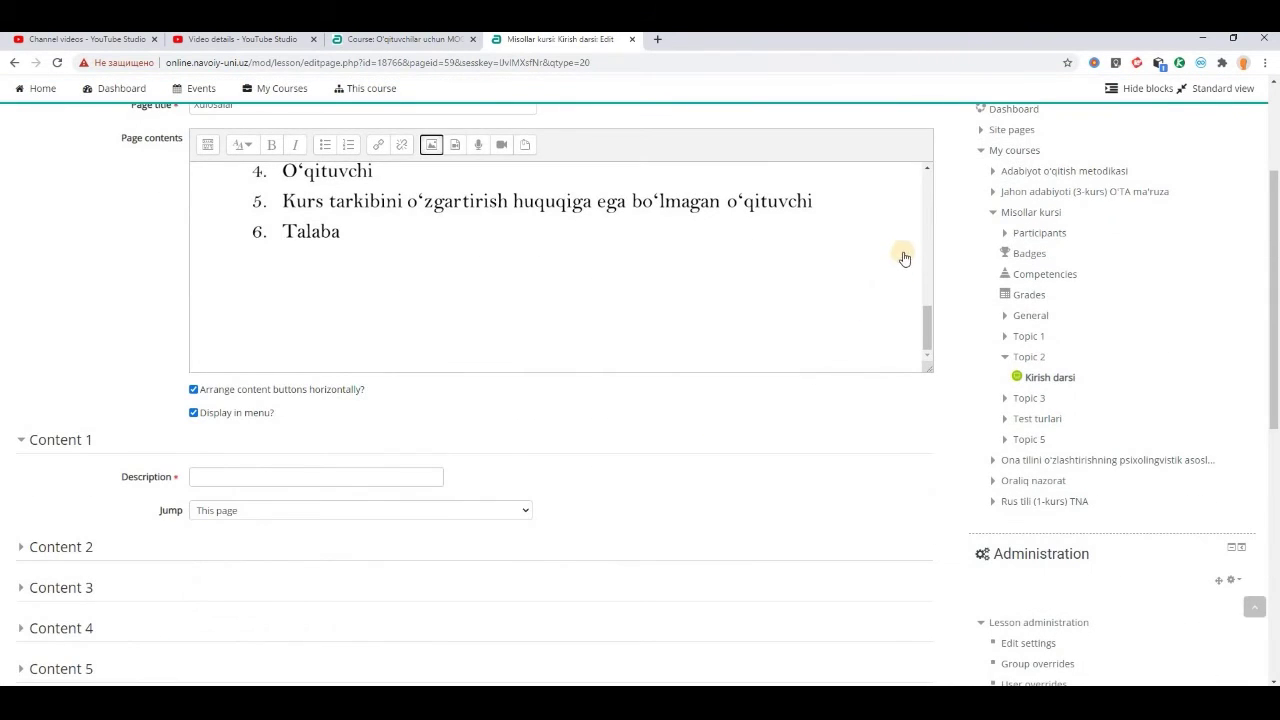
left_click(921, 333)
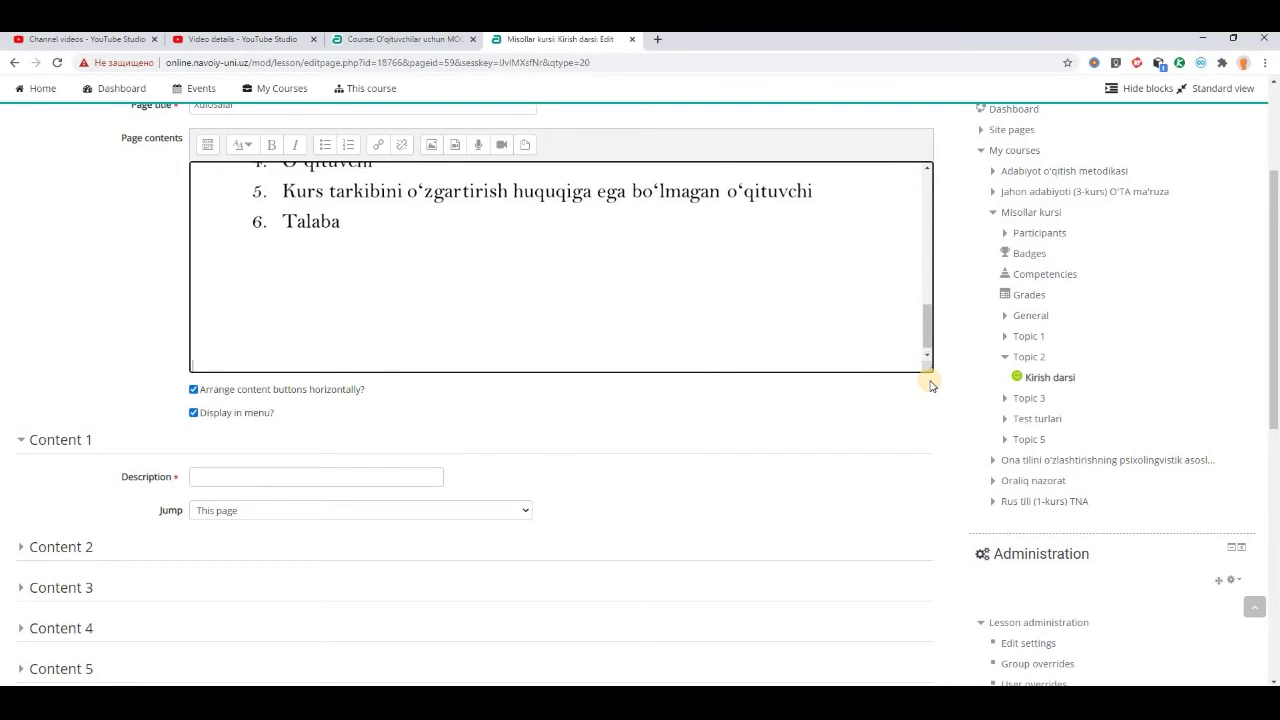
left_click(431, 145)
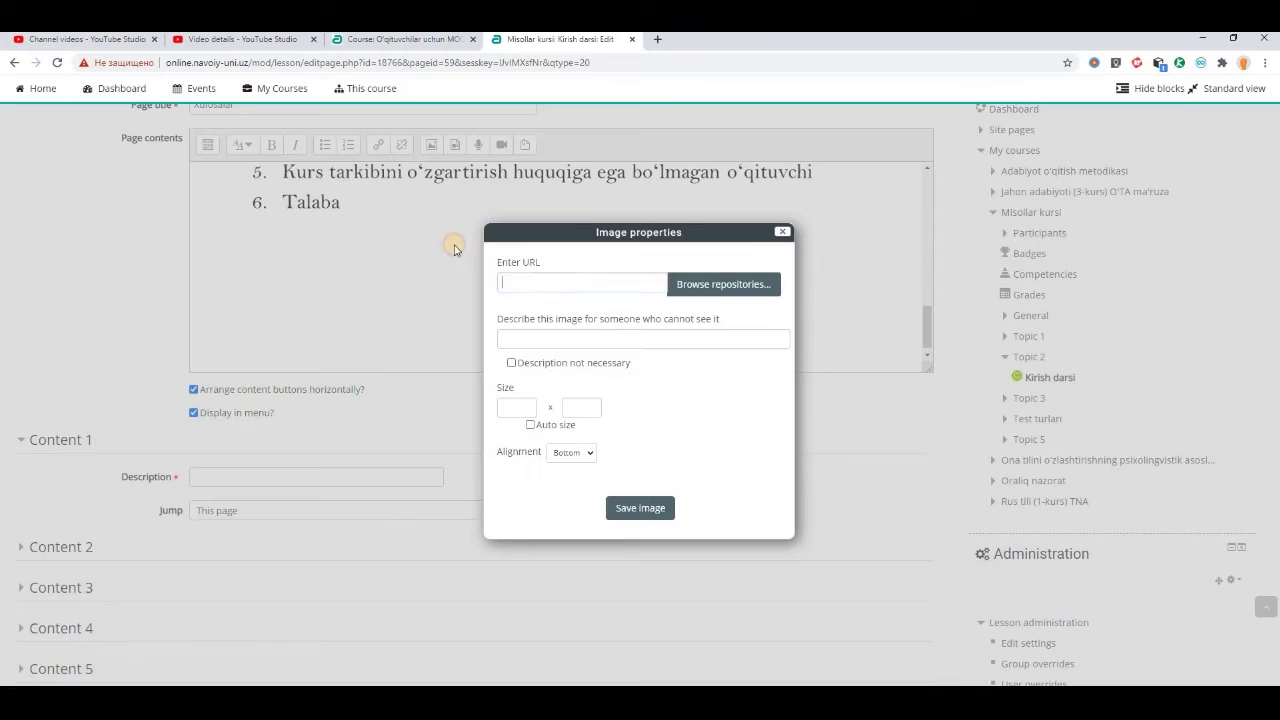
left_click(703, 284)
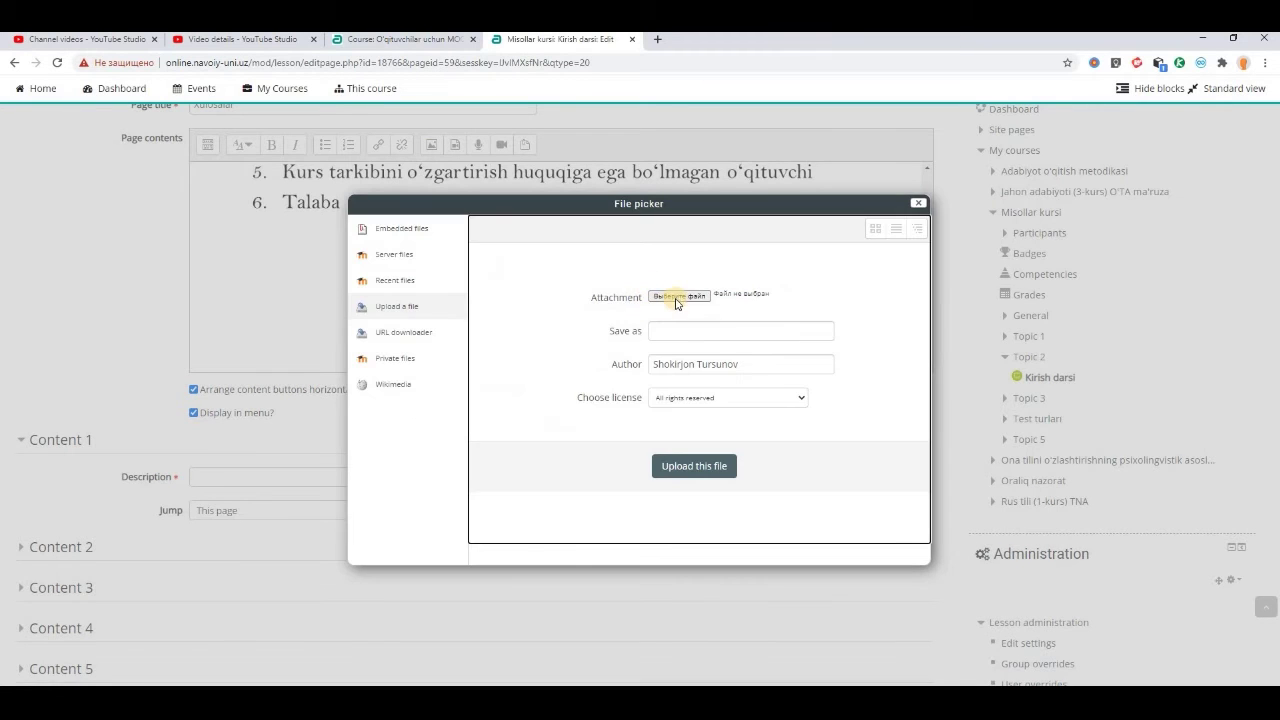
left_click(674, 297)
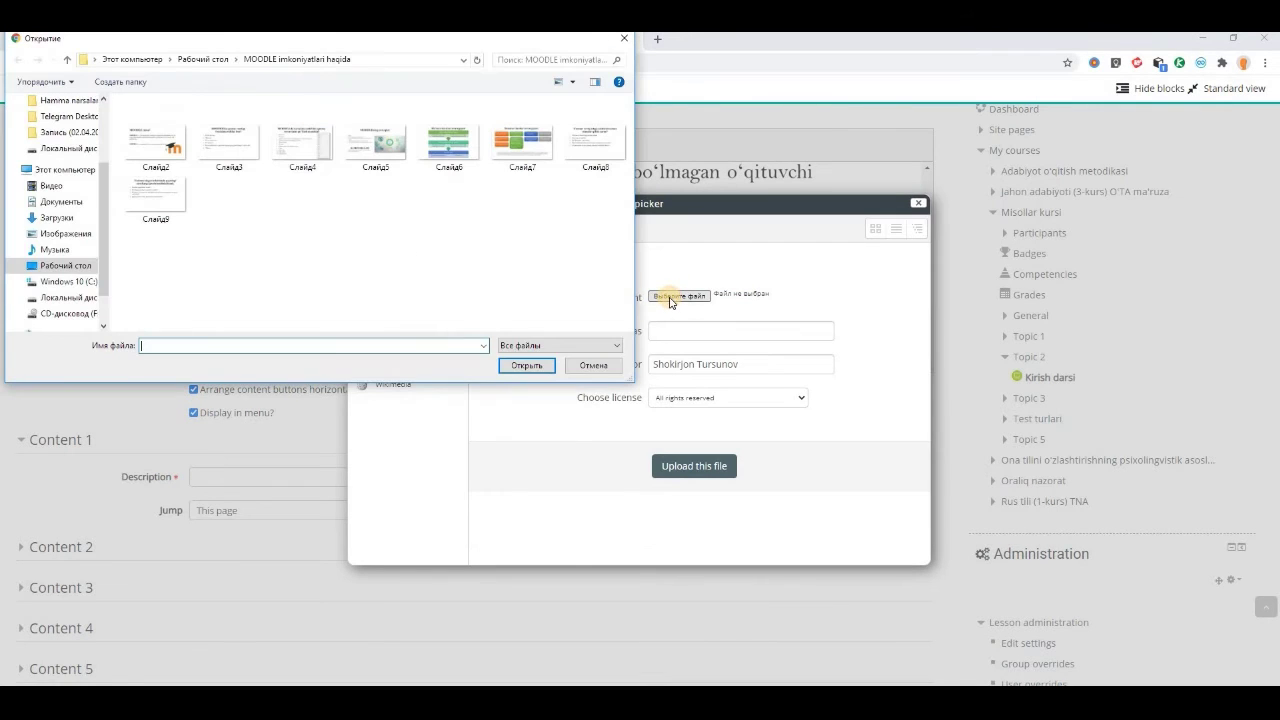
left_click(305, 153)
left_click(526, 365)
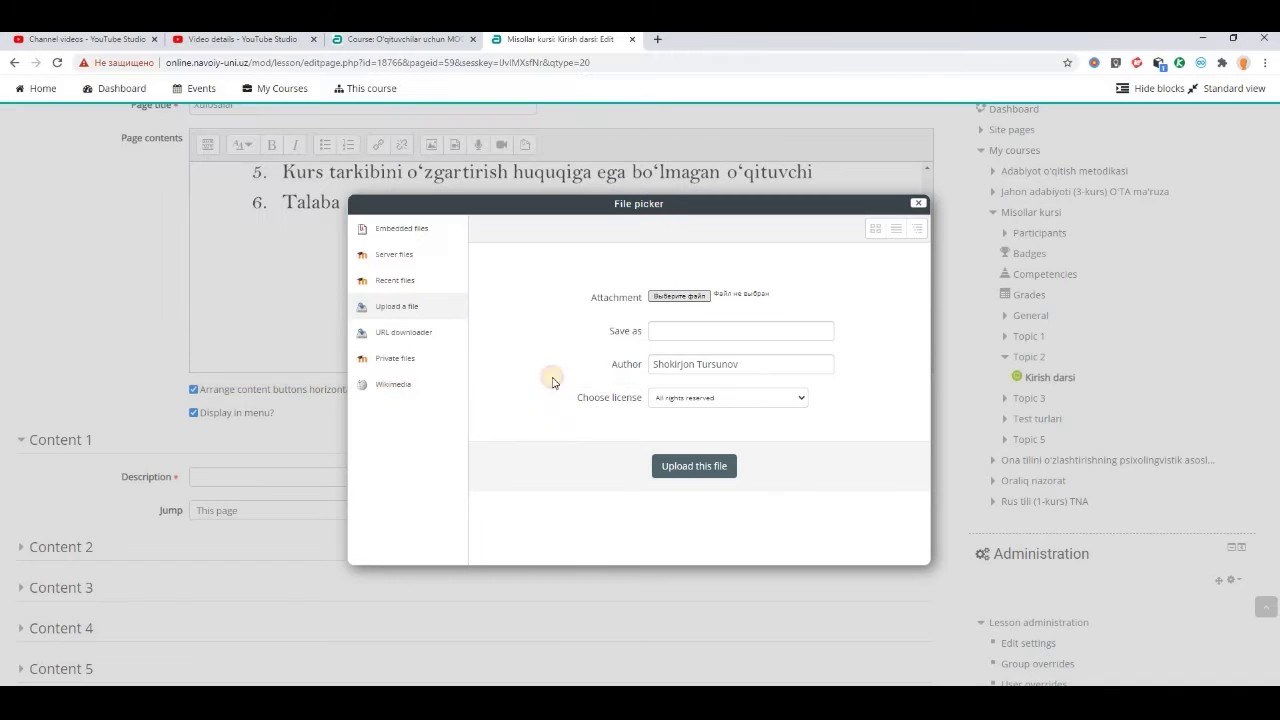
left_click(688, 464)
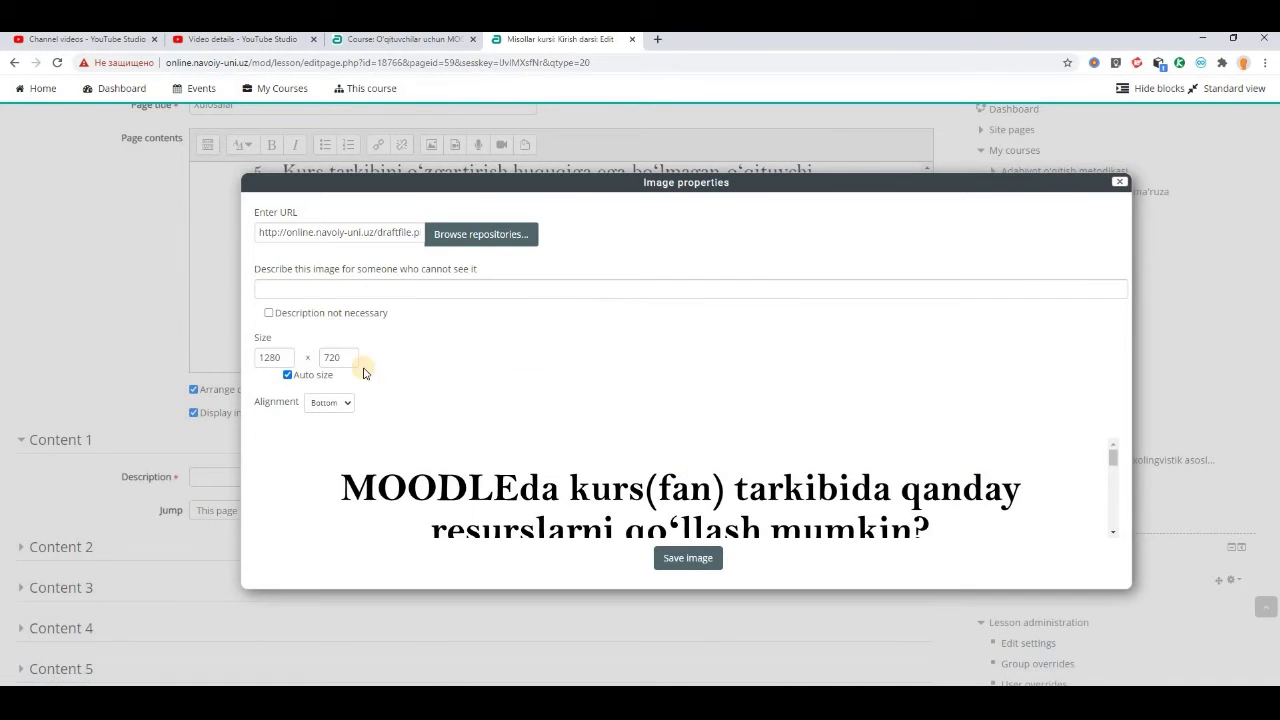
left_click(268, 318)
left_click(640, 557)
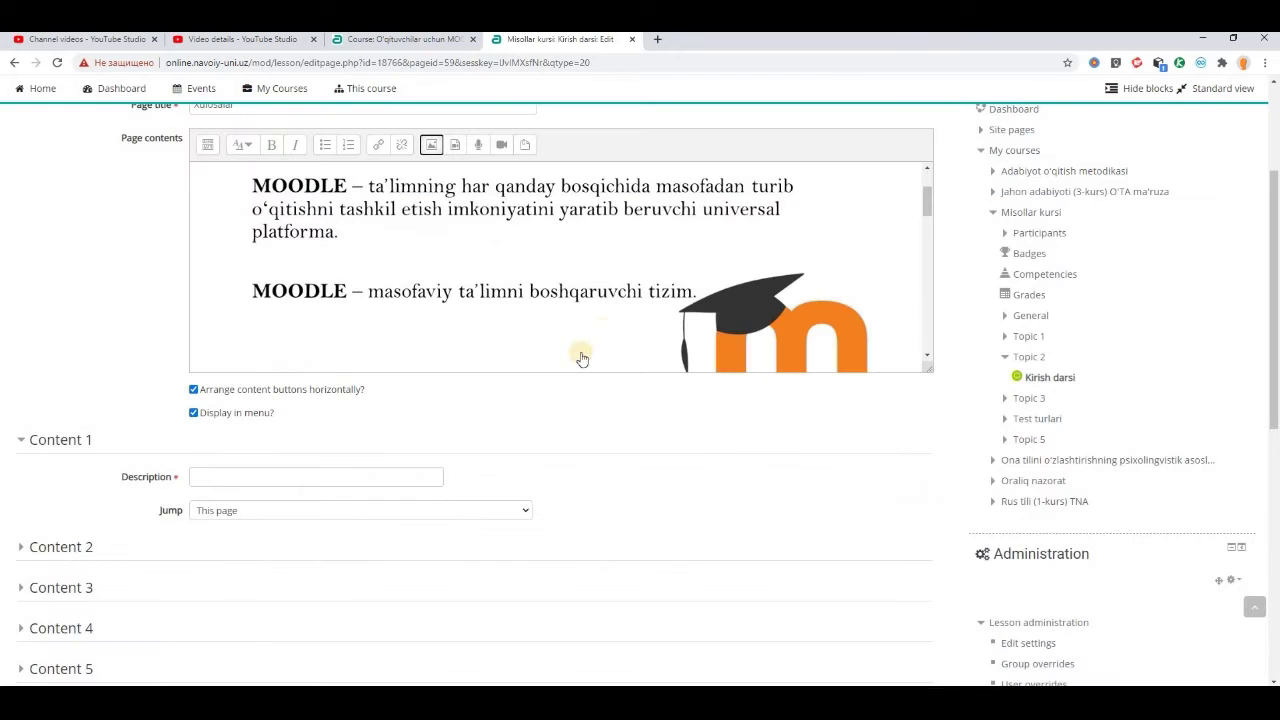
Review the inserted slide images and set the Content 1 description to "Darsning yakuni".
scroll(605, 334, "down", 15)
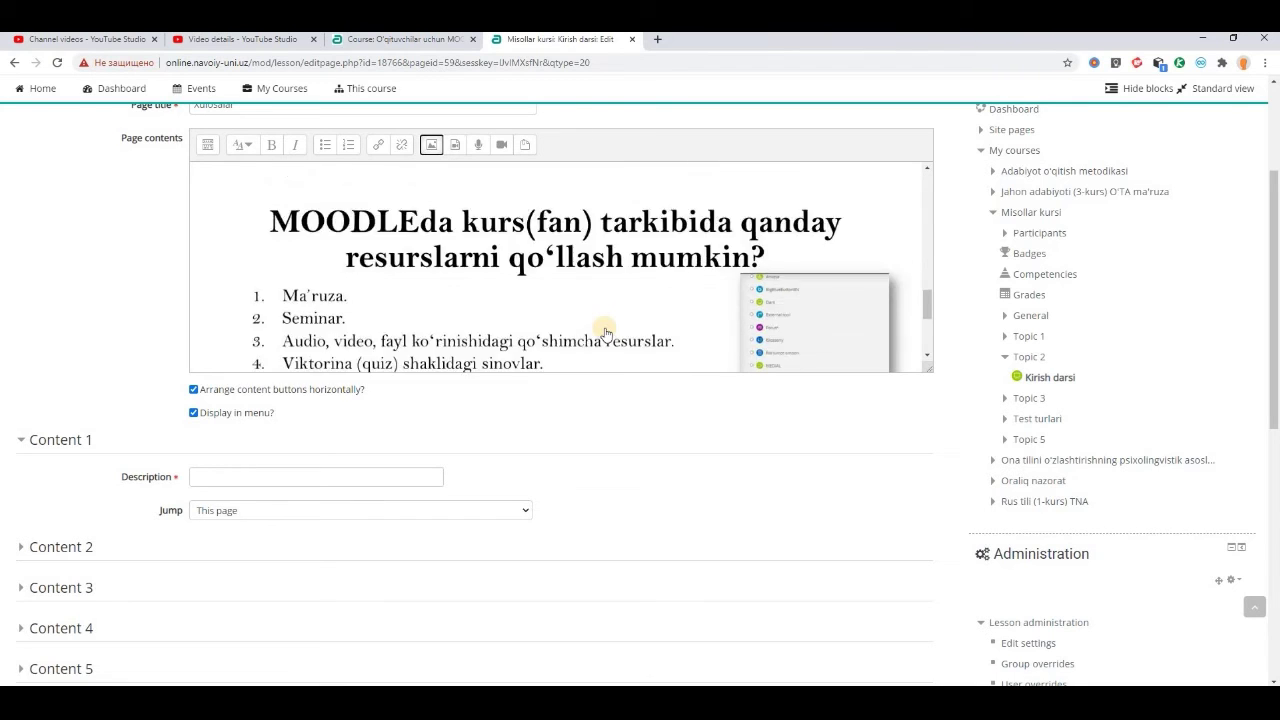
scroll(794, 568, "up", 3)
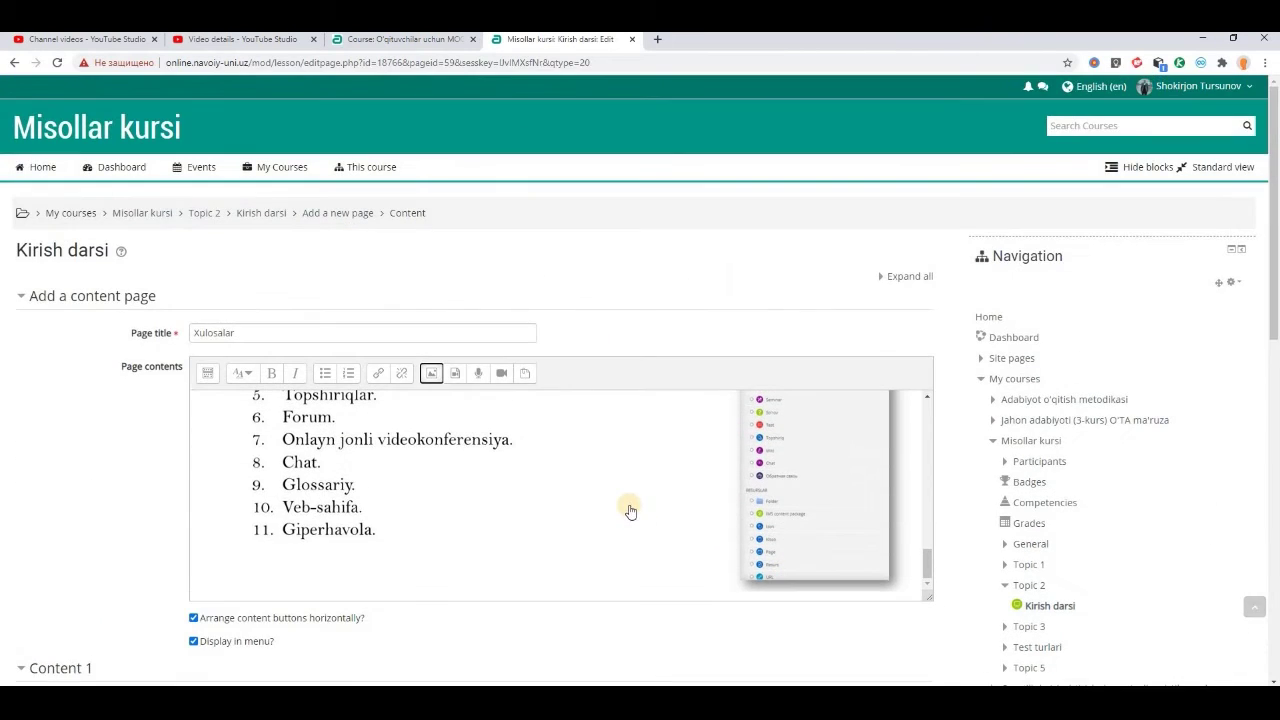
scroll(599, 494, "down", 3)
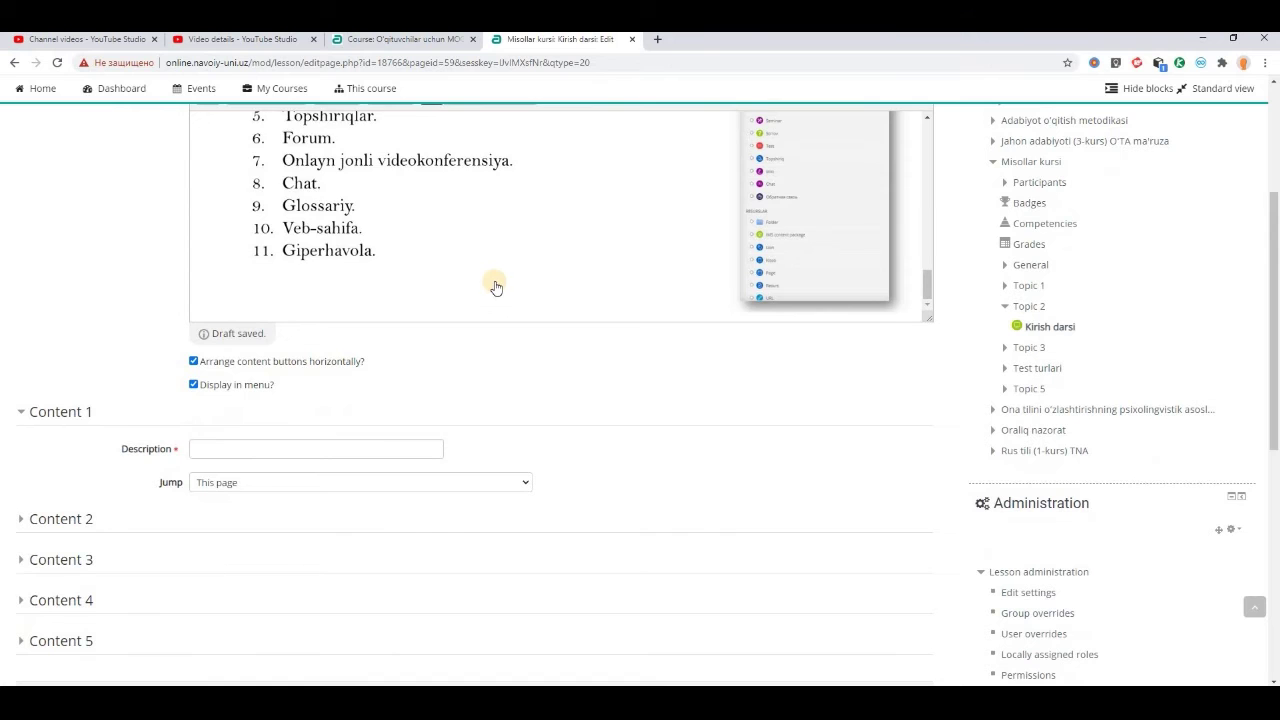
scroll(495, 287, "up", 3)
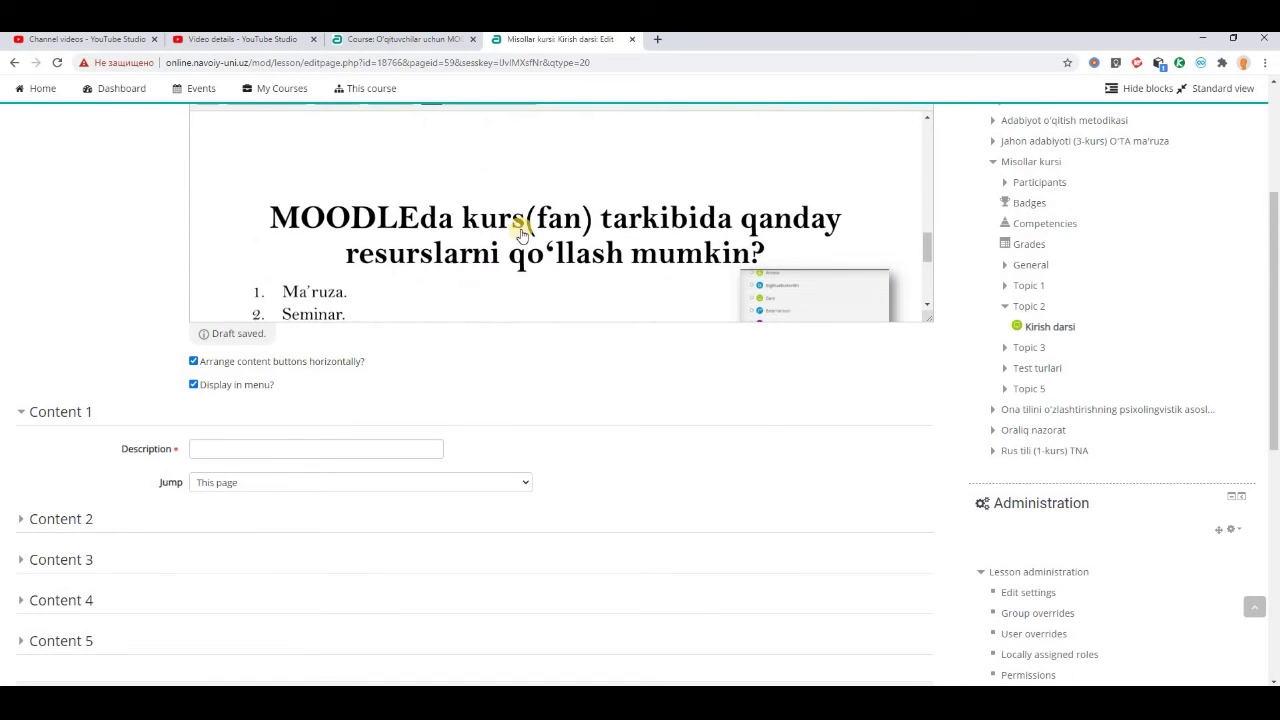
scroll(517, 237, "down", 3)
scroll(560, 344, "down", 3)
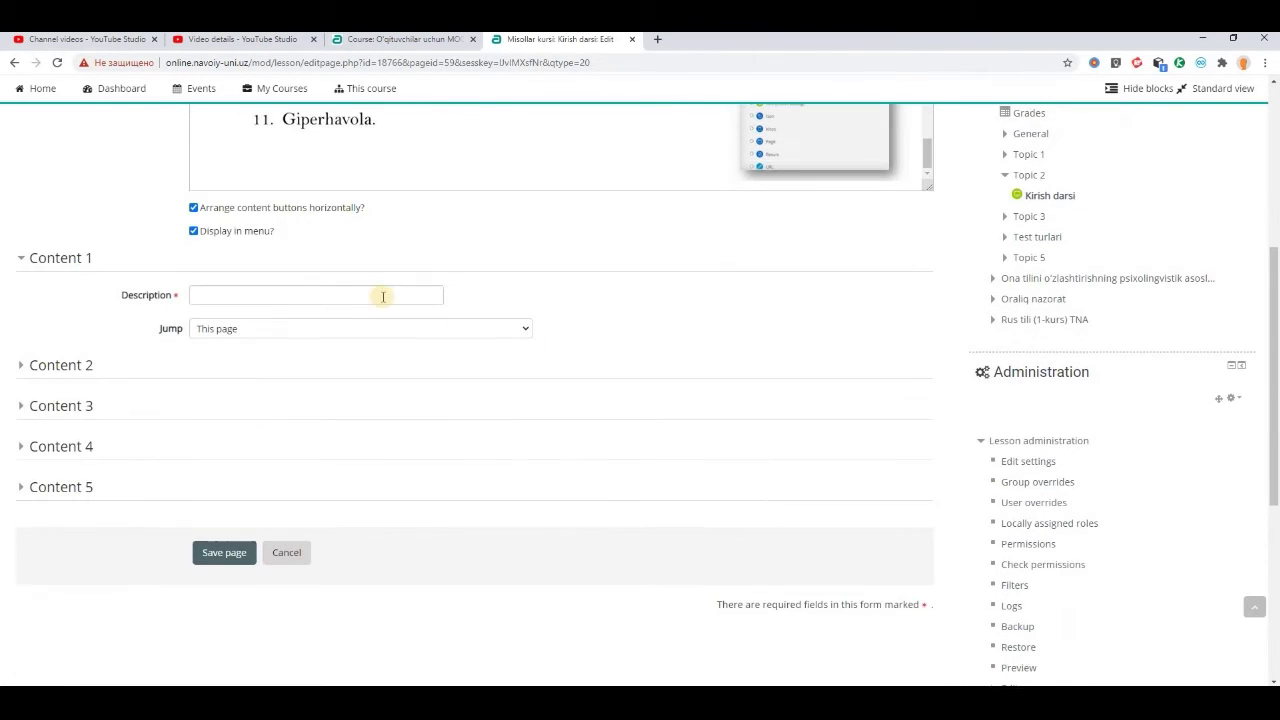
left_click(352, 290)
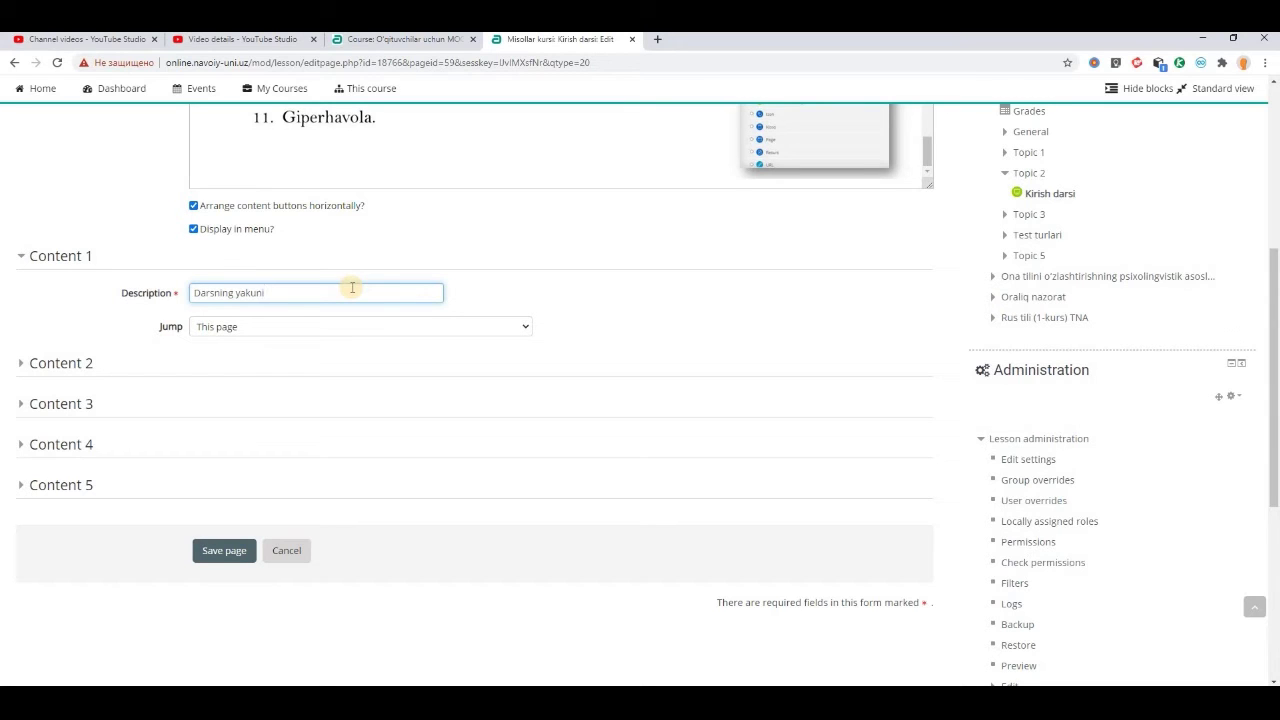
Set the Content 1 description to "Oldingi sahifaga" with a jump to "MOODLEda kurs tarkibida qanday element va resurslarni qo'llash mumkin?".
left_click(238, 329)
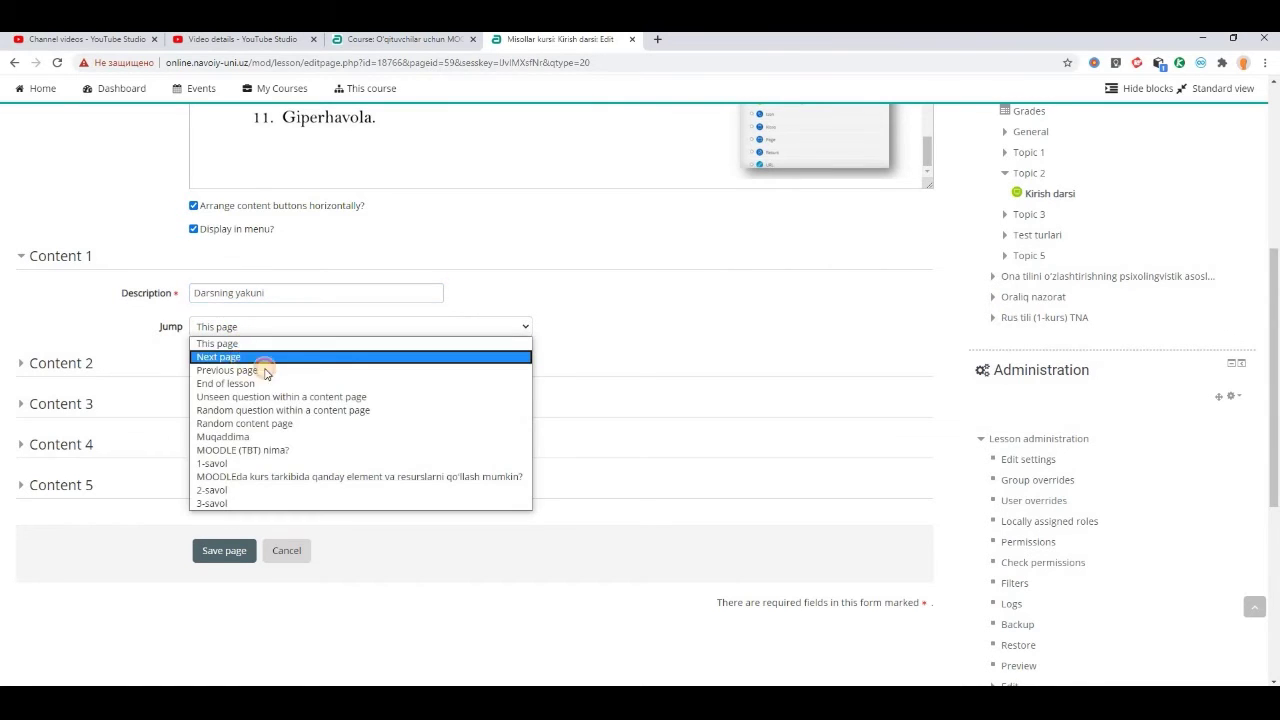
left_click(264, 360)
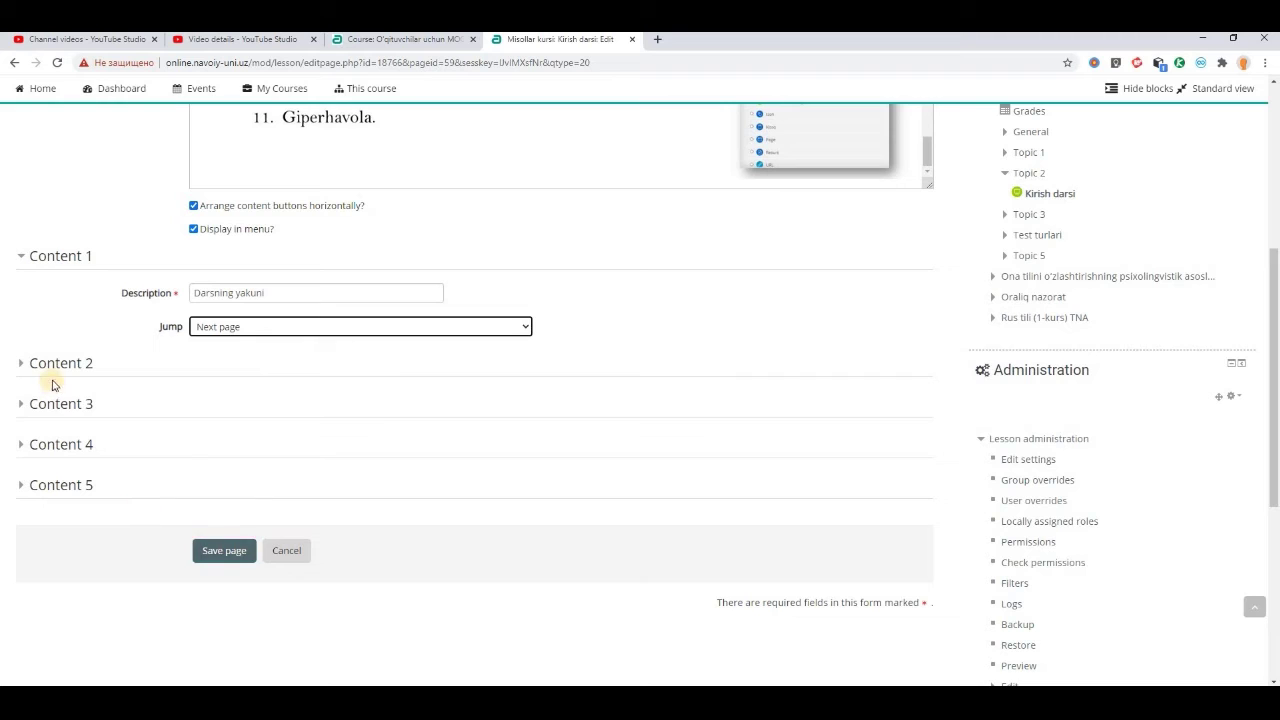
left_click_drag(284, 293, 190, 292)
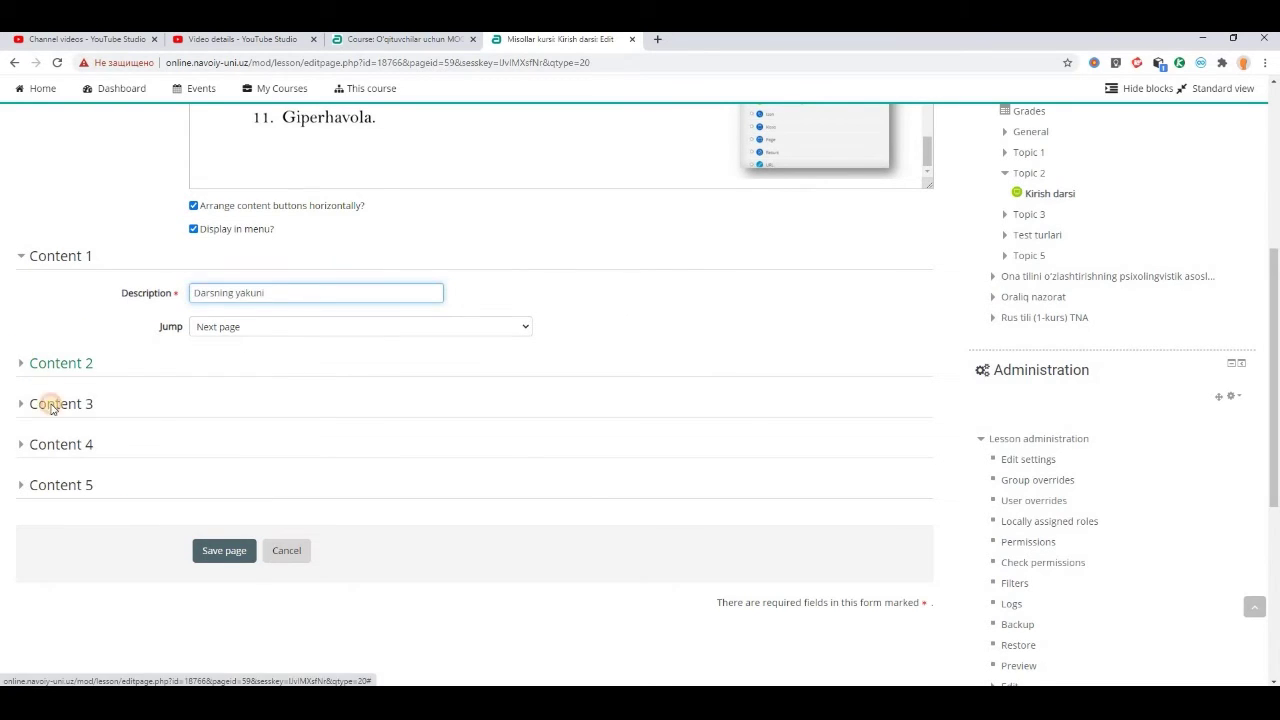
left_click(22, 362)
left_click_drag(283, 292, 182, 292)
left_click_drag(287, 293, 190, 292)
type("Oldingi sahifag")
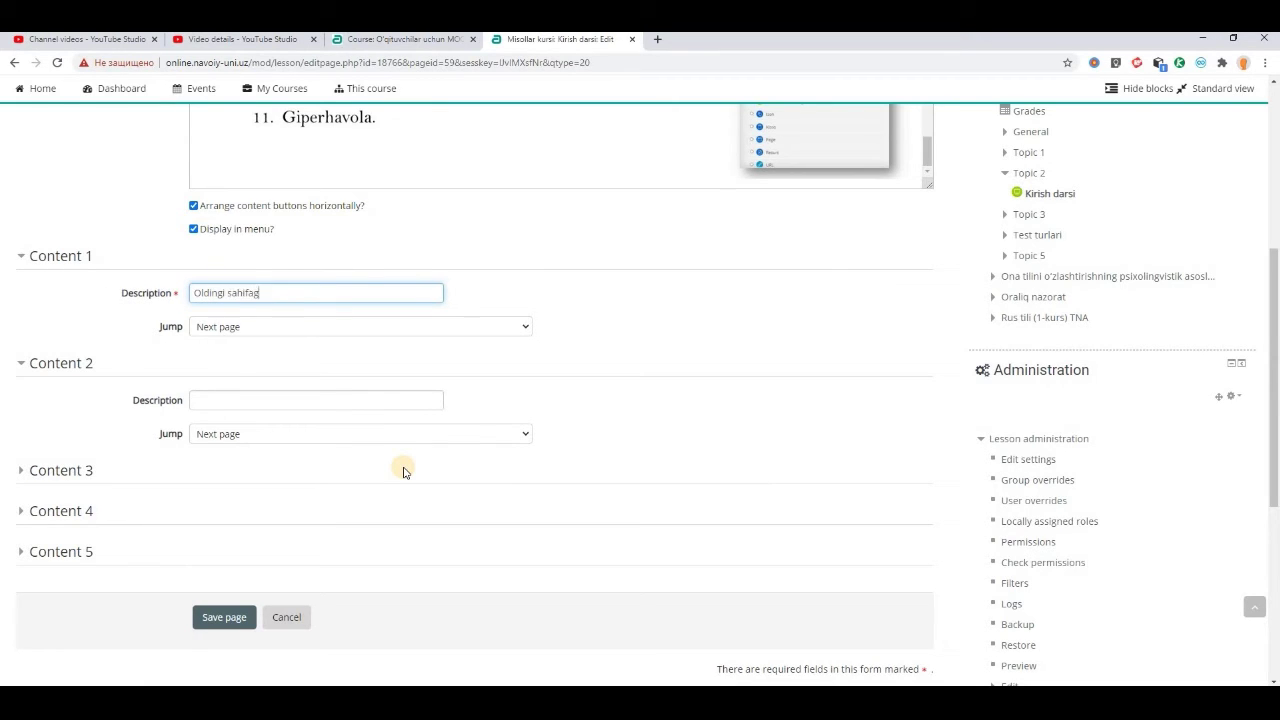
left_click(292, 328)
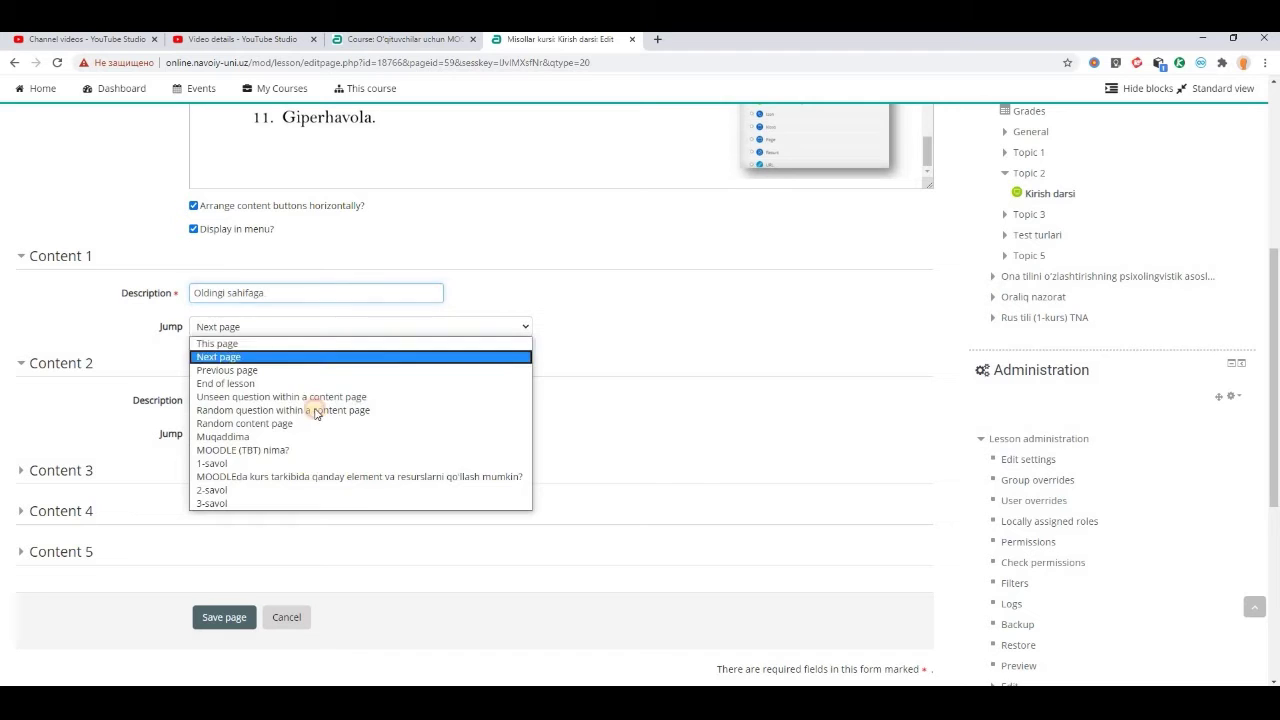
left_click(305, 474)
Set the Content 2 description to "Darsning yakuni", keeping its Next page jump, and save the Xulosalar page.
left_click(217, 400)
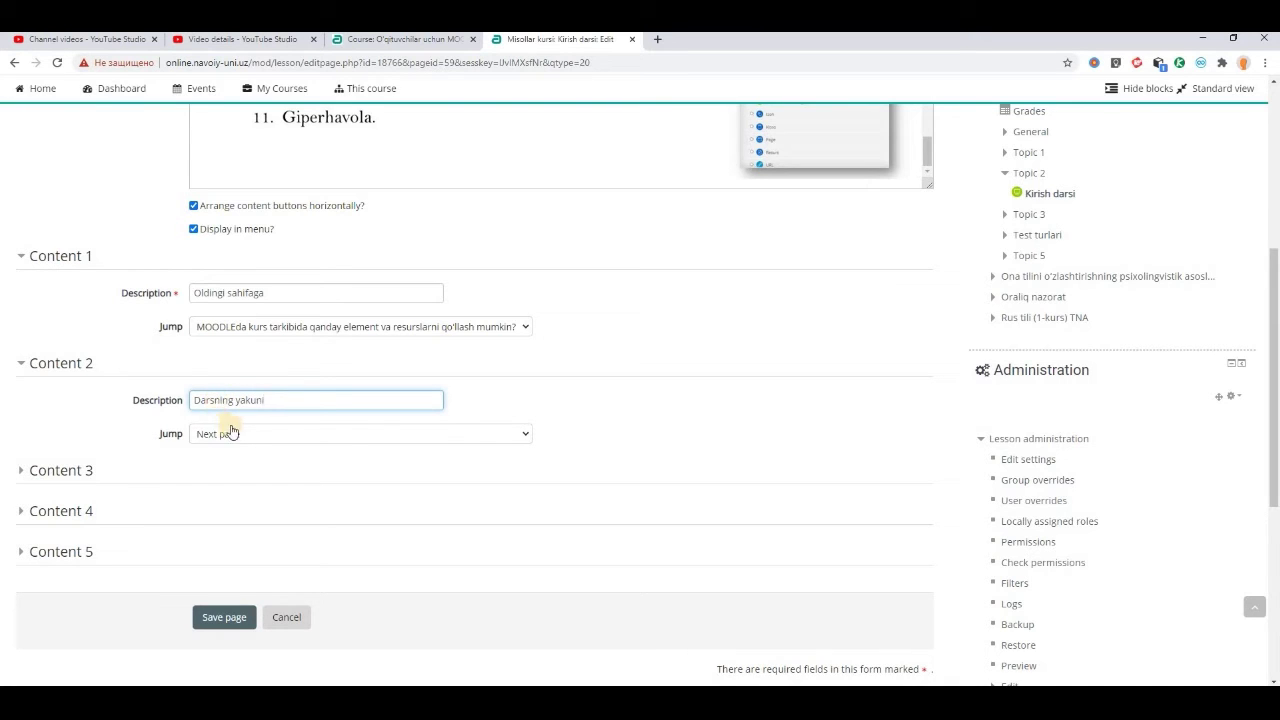
left_click(229, 620)
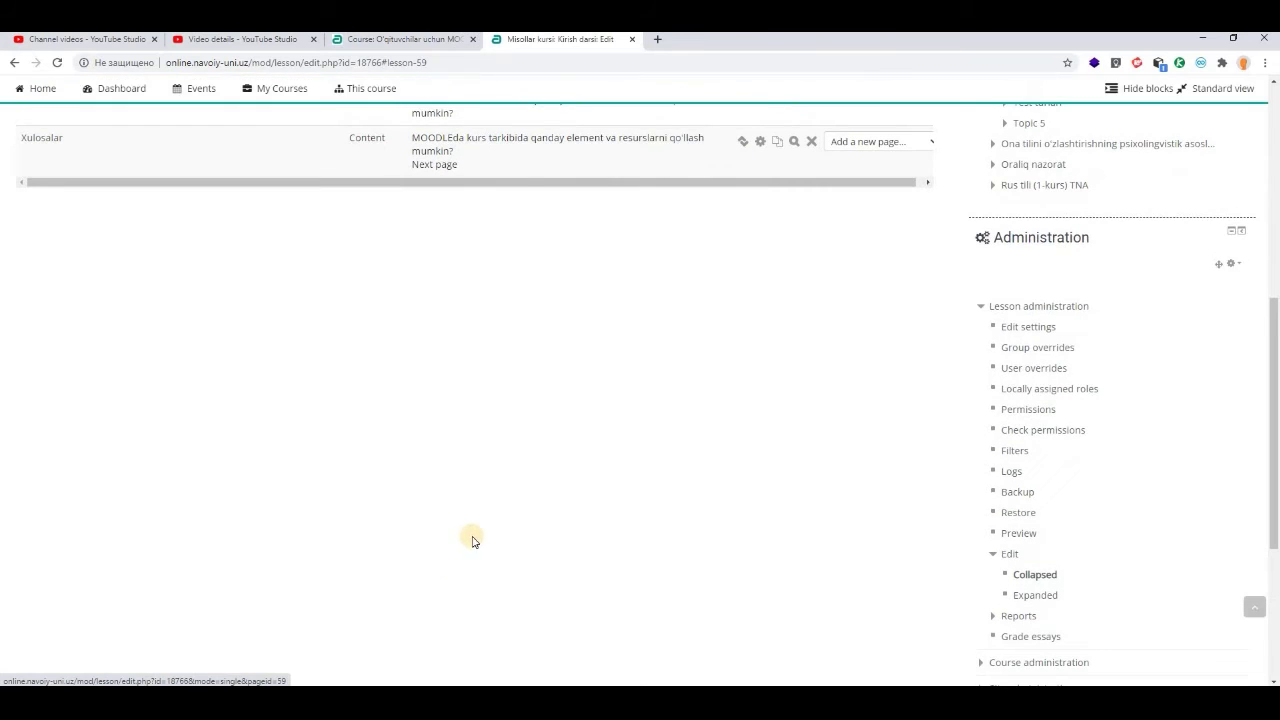
Add a content page "Dars yakuni" after Xulosalar with the text "Ushbu ma'ruza darsimiz tamomlandi. Shu yerga yetib kelibsizmi demak siz anchagina bilimni o'zlashtirib oldingiz.".
scroll(490, 540, "up", 2)
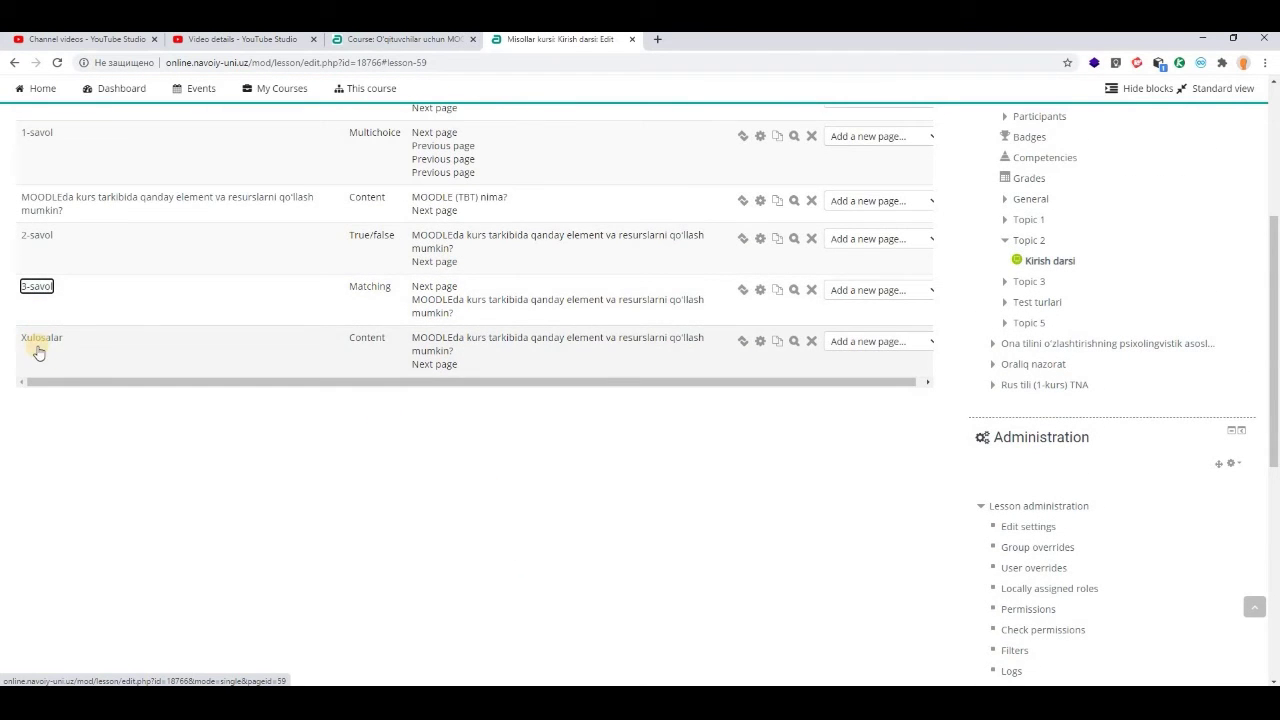
left_click(880, 341)
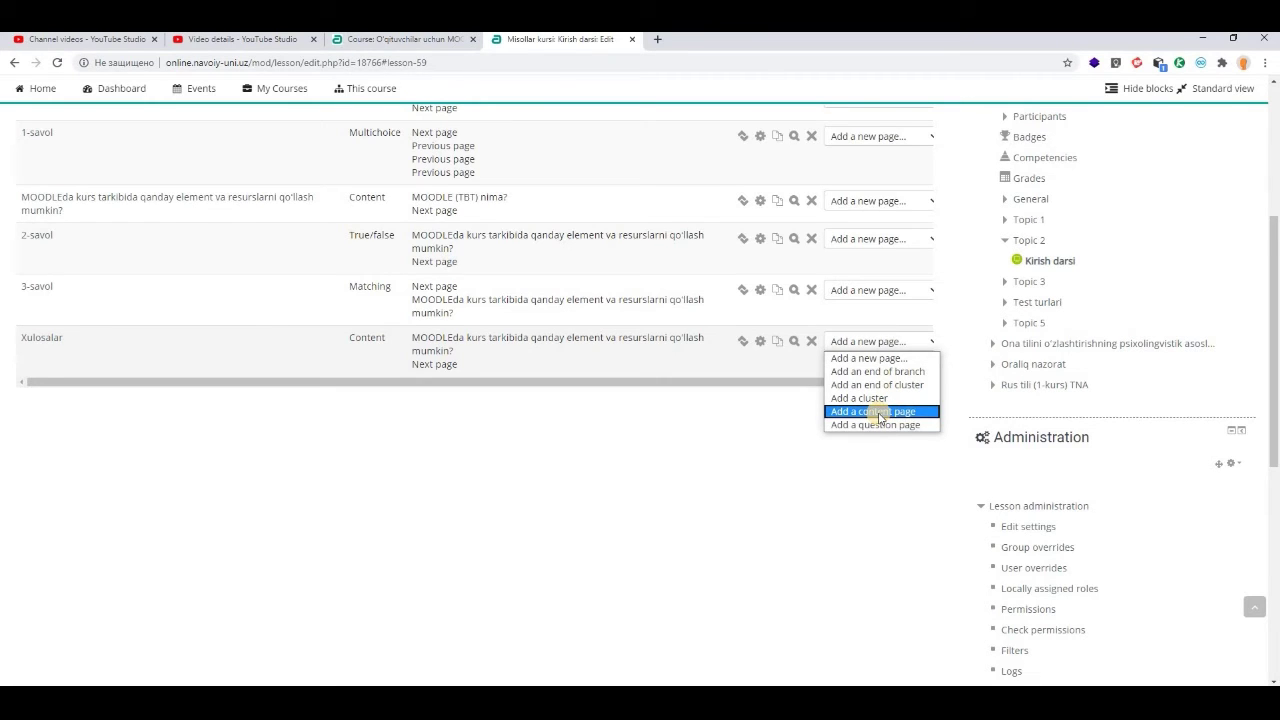
left_click(876, 411)
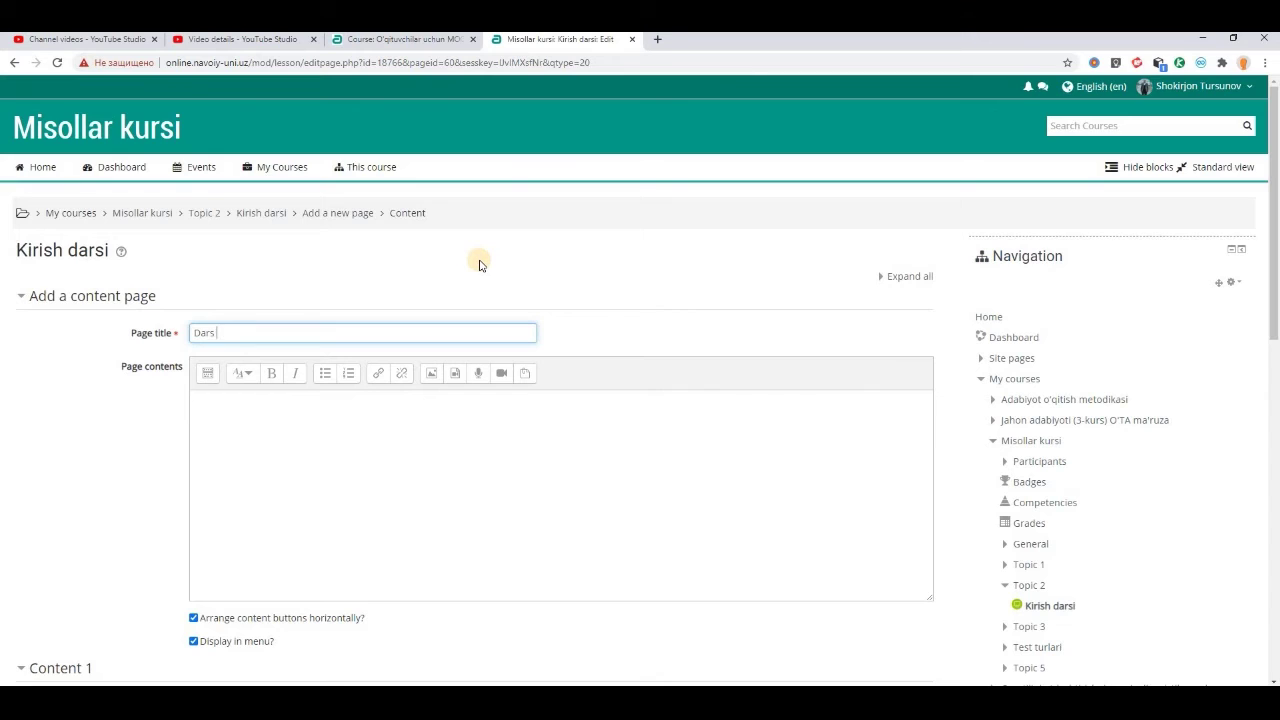
left_click(420, 489)
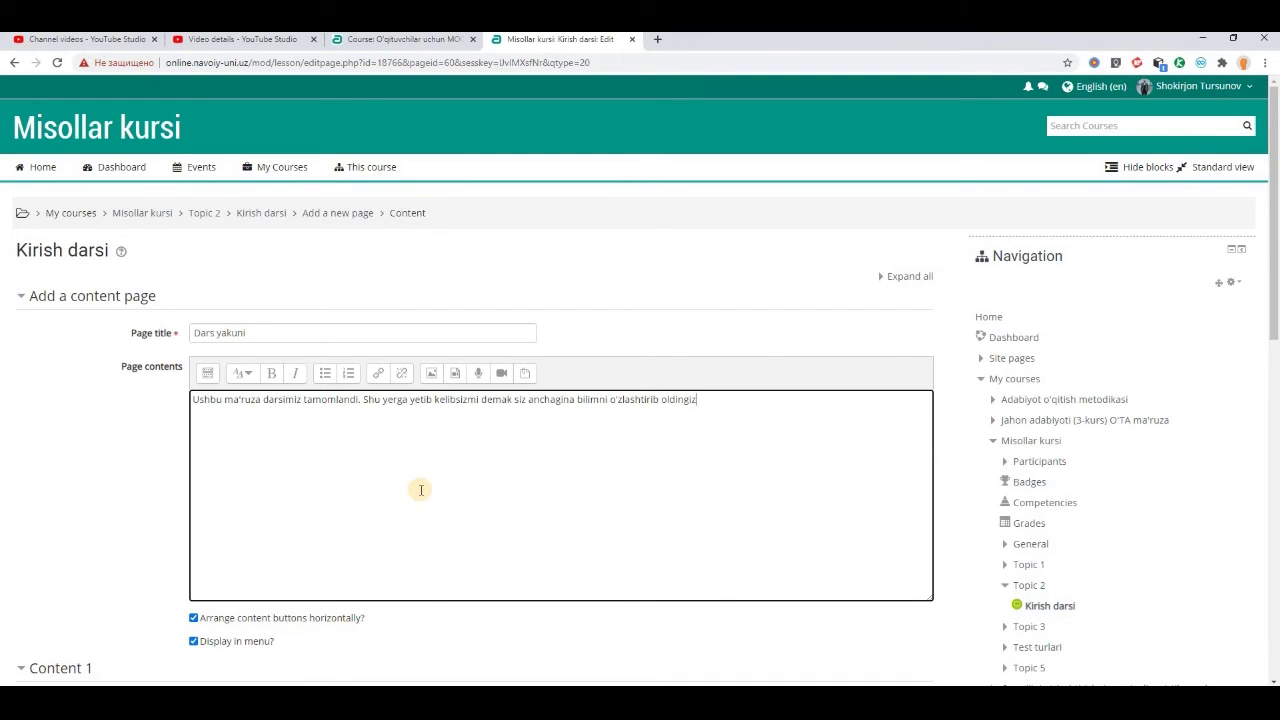
Set the Content 1 description to "Tugatish" with a jump to End of lesson, and save the page.
scroll(415, 470, "down", 4)
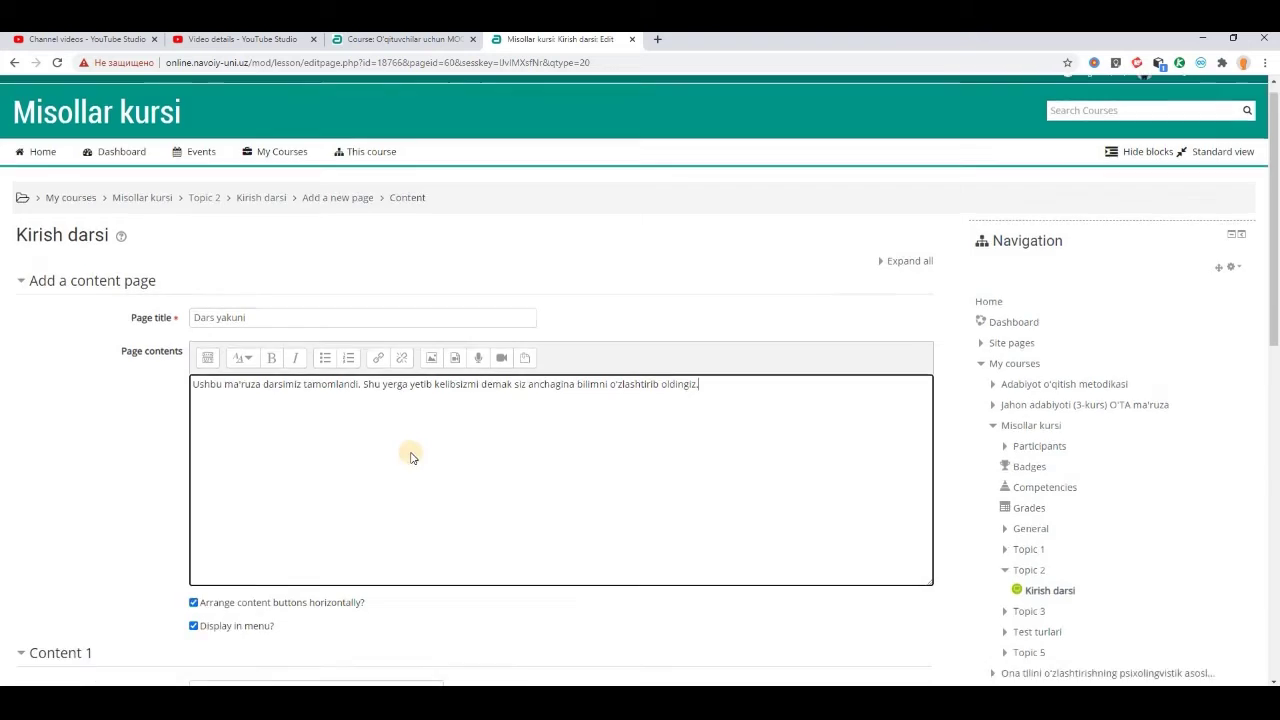
left_click(266, 342)
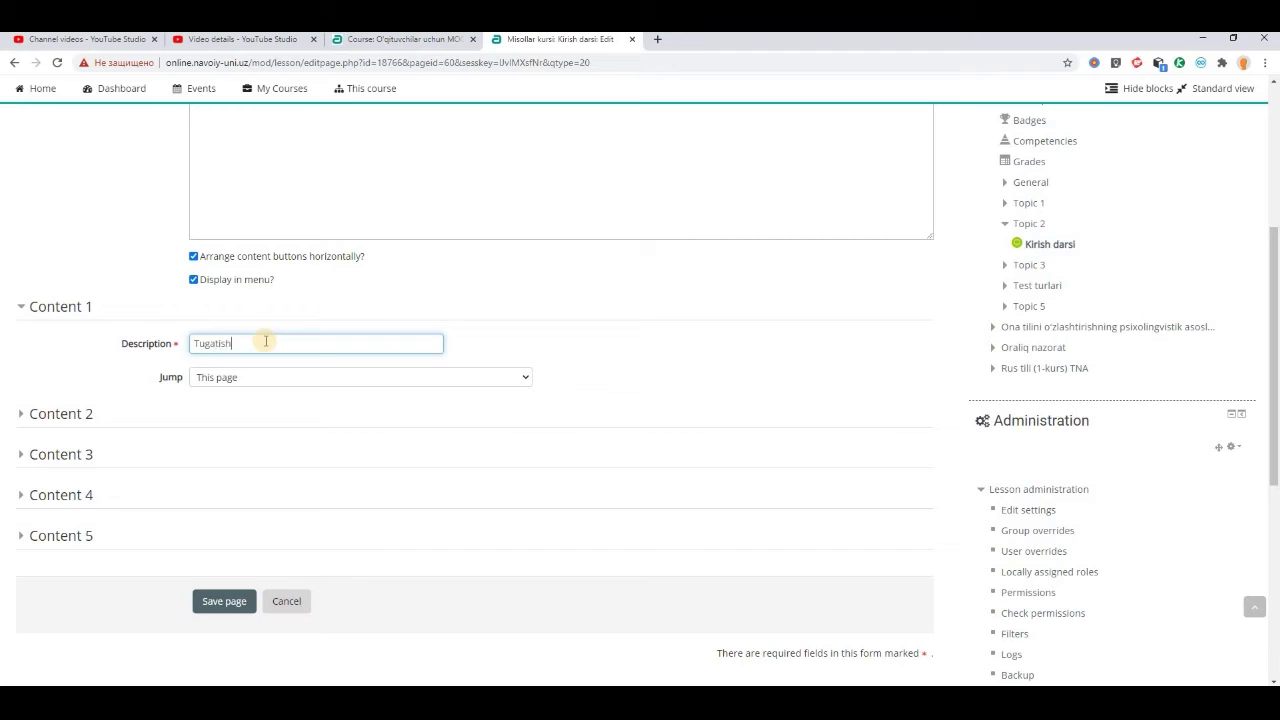
left_click(250, 386)
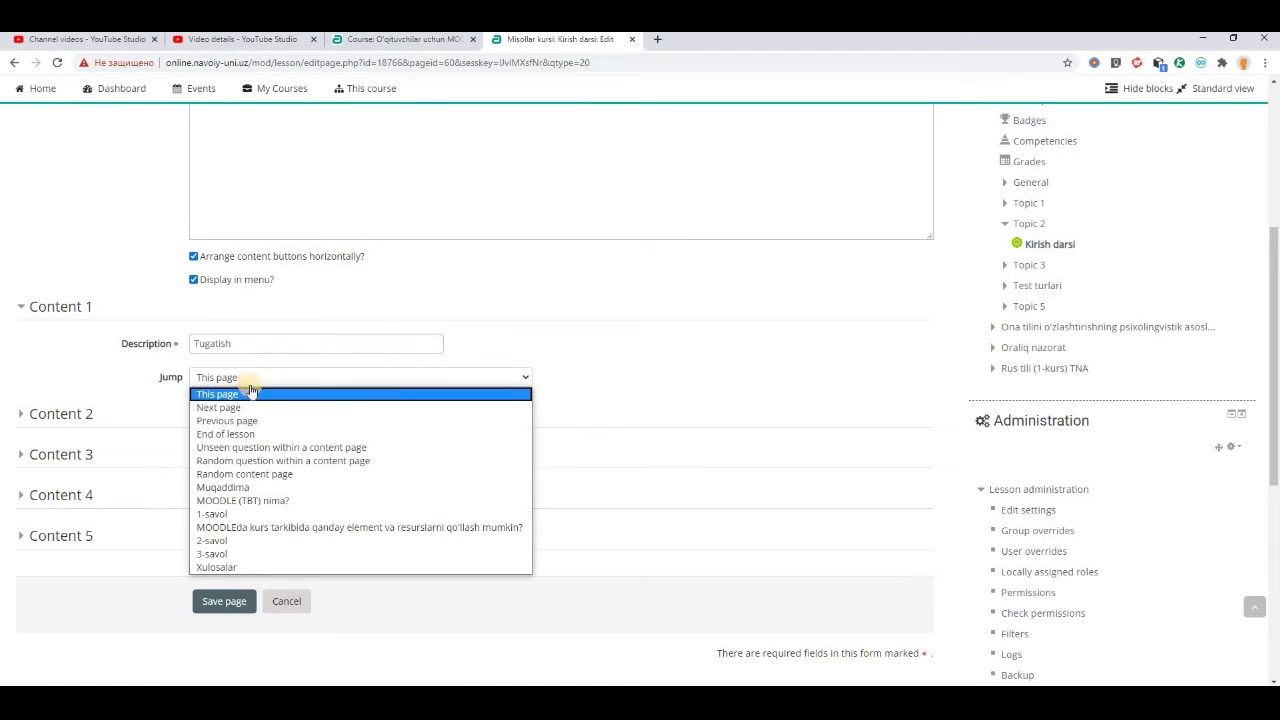
left_click(252, 436)
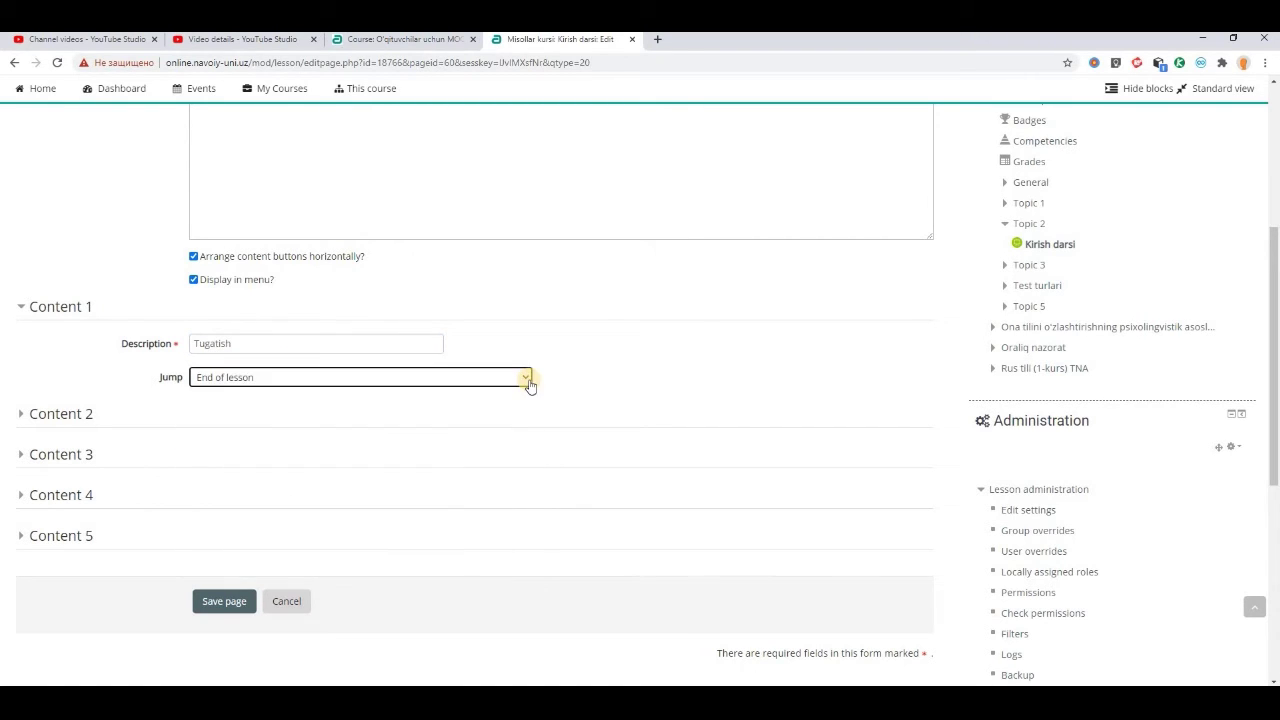
left_click(227, 603)
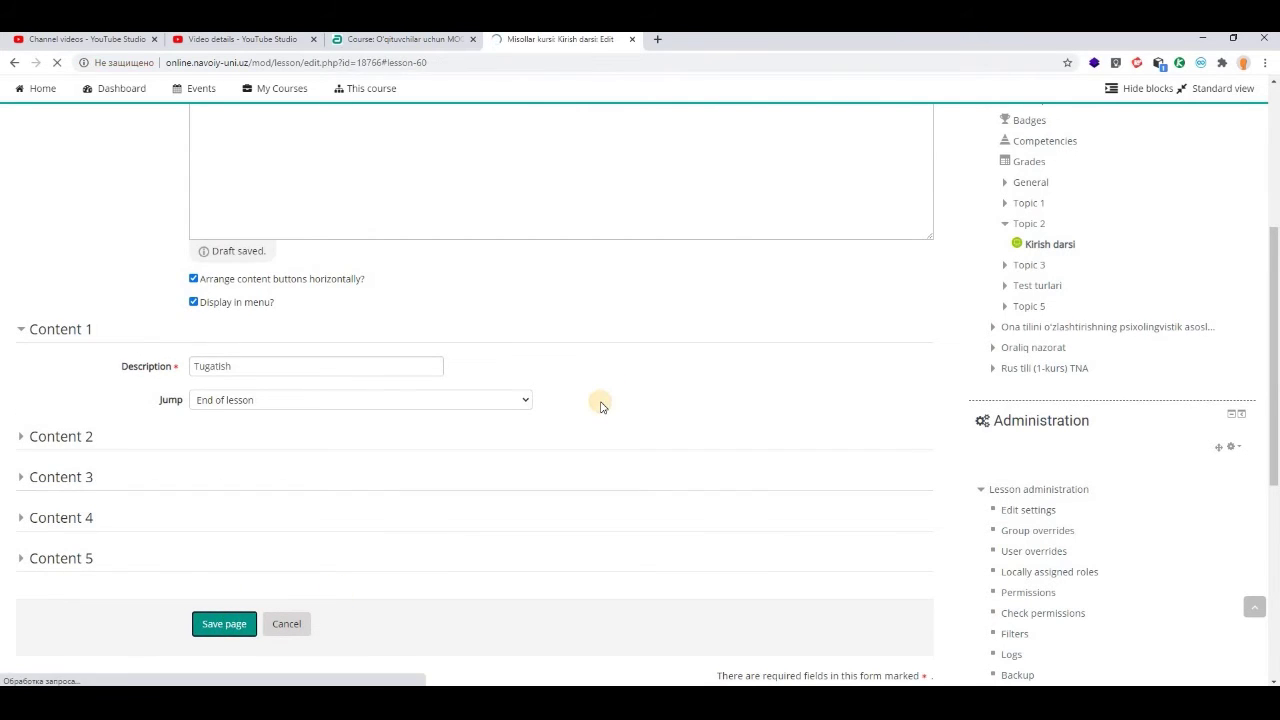
Review the lesson's page list, then preview the lesson through Muqaddima and "MOODLE (TBT) nima?" up to the first question.
scroll(514, 500, "up", 3)
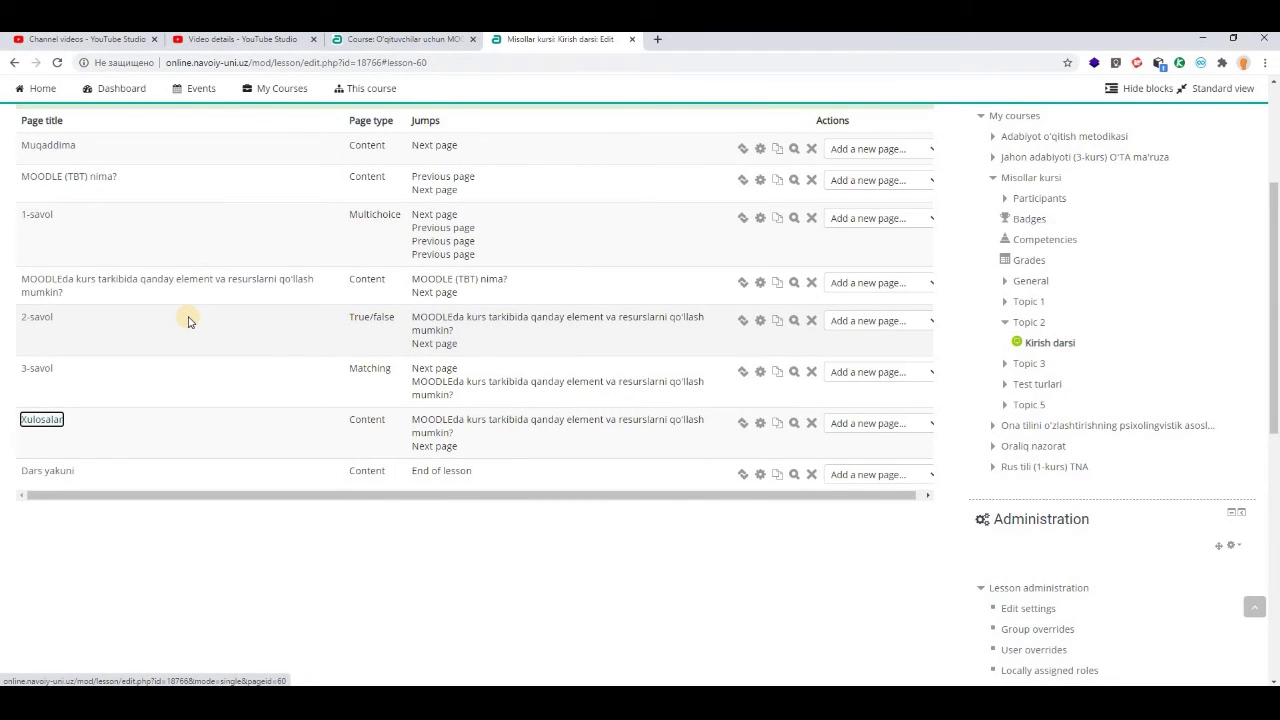
scroll(188, 321, "up", 3)
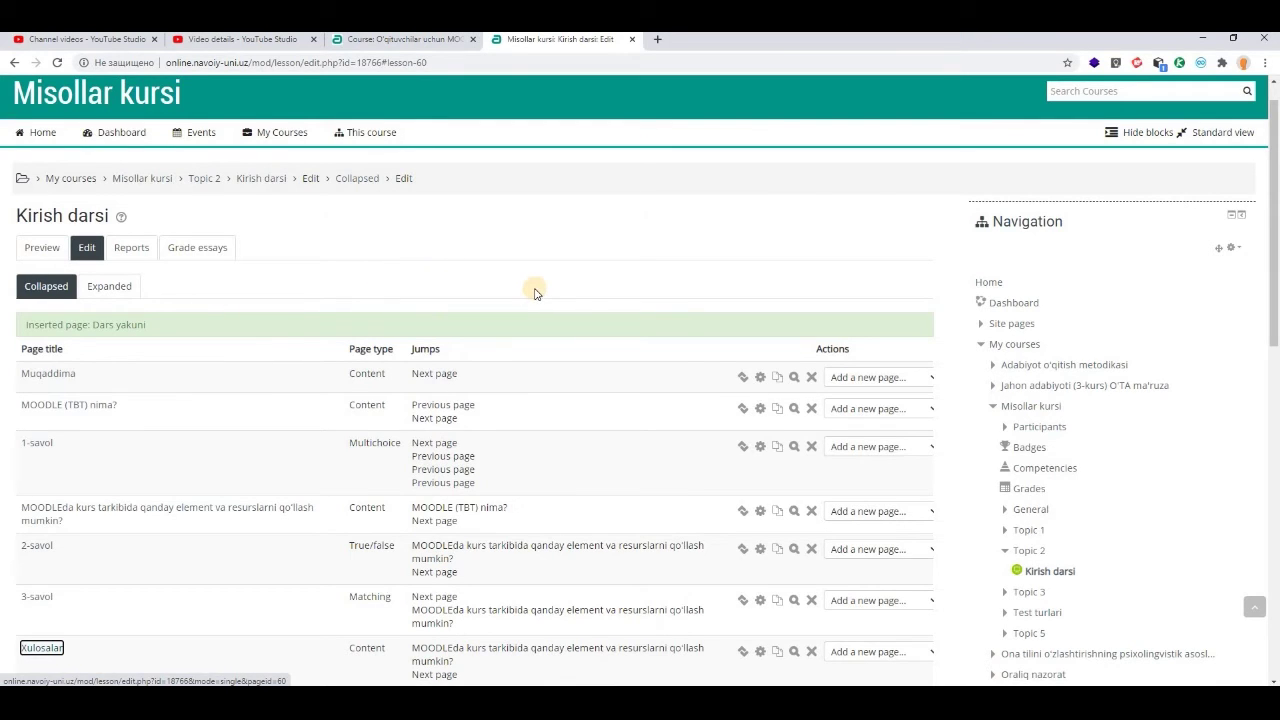
left_click(45, 252)
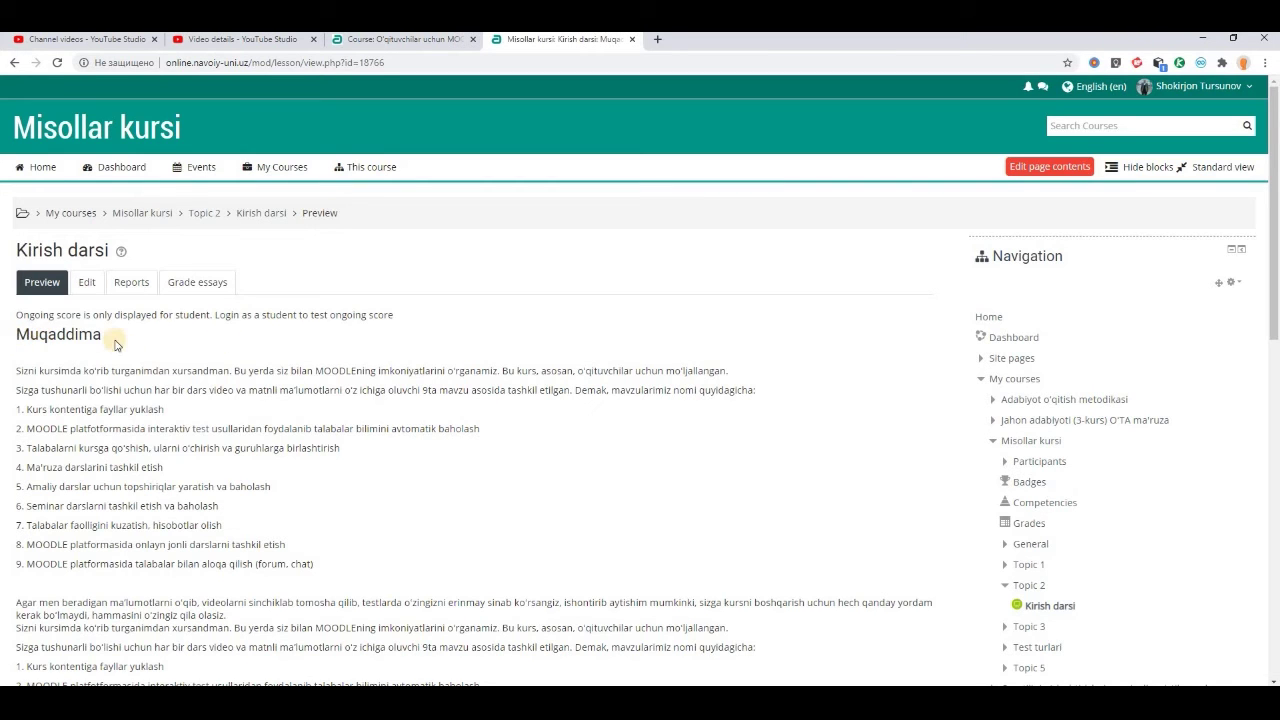
scroll(330, 350, "down", 2)
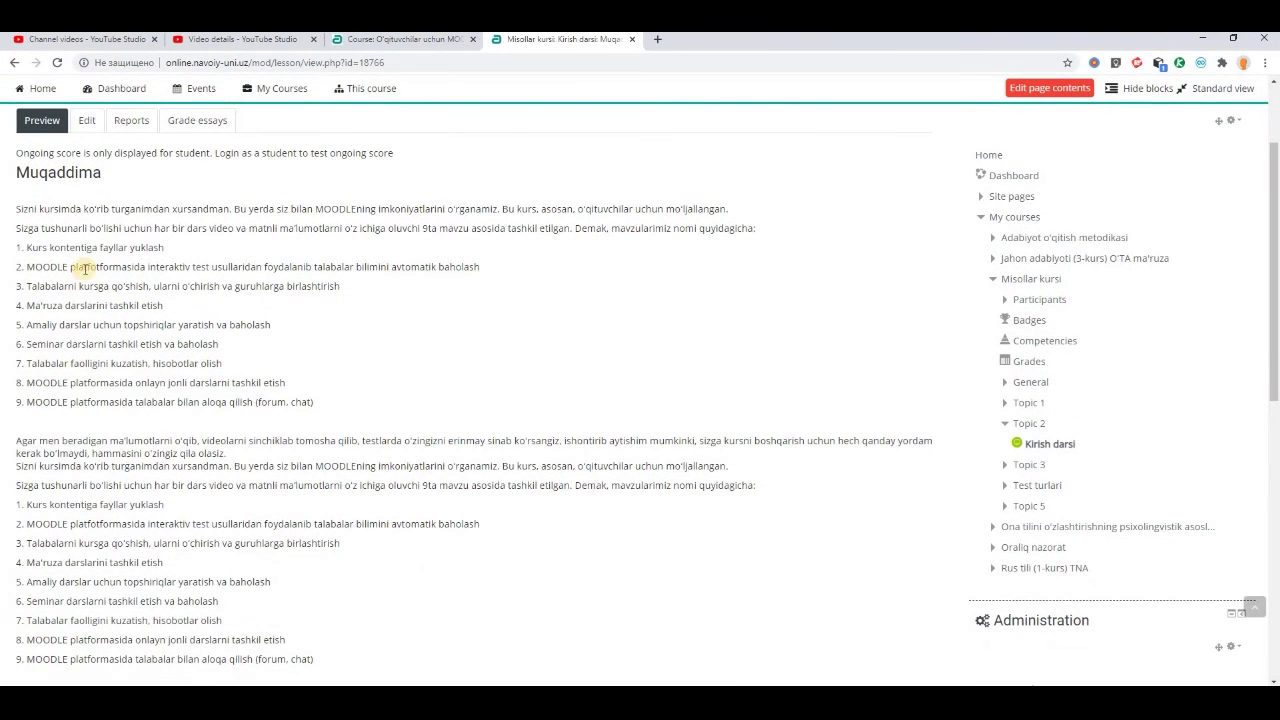
scroll(115, 318, "down", 3)
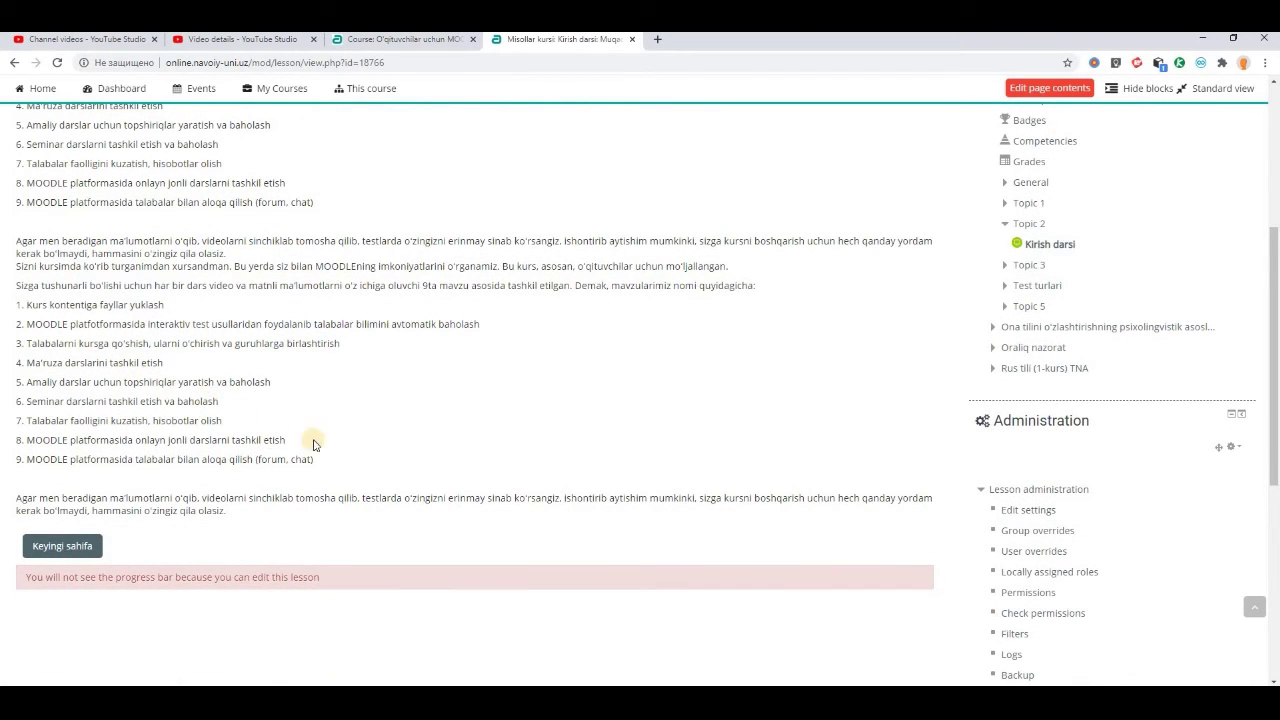
left_click(58, 546)
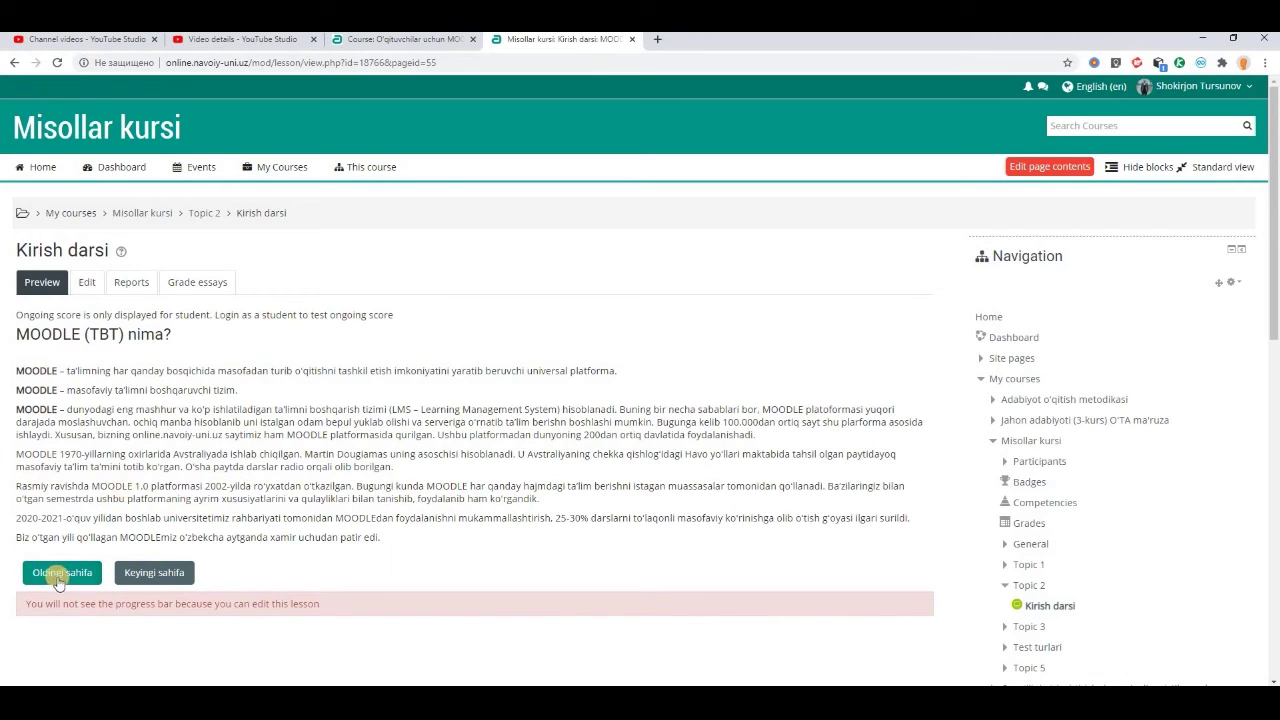
left_click(157, 578)
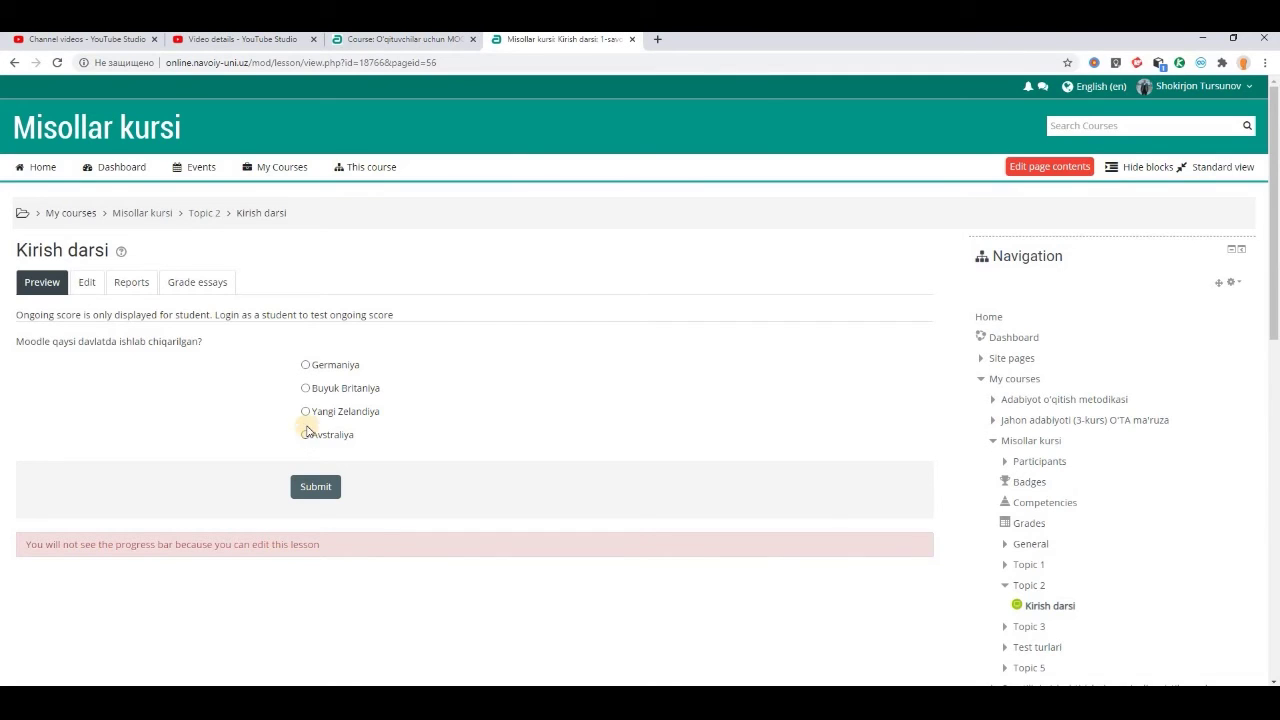
Test the first question in the preview by submitting the wrong answer "Germaniya" and going on without retrying.
left_click(306, 368)
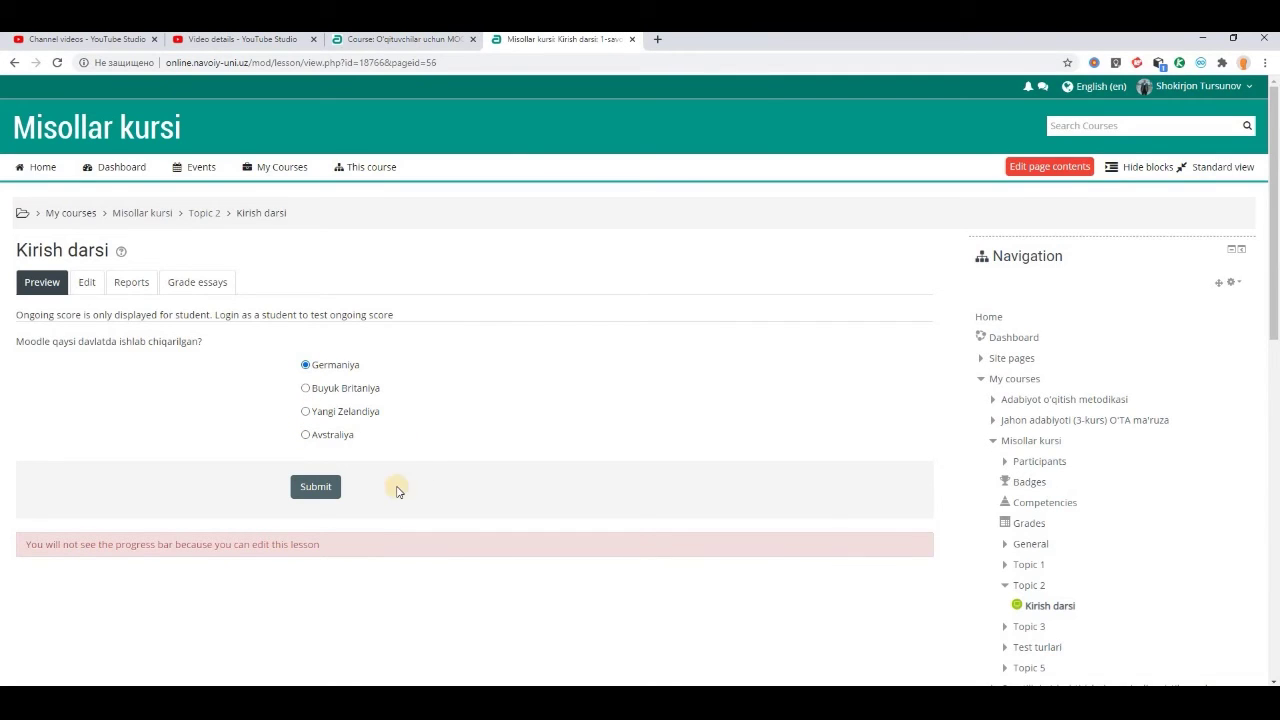
left_click(327, 490)
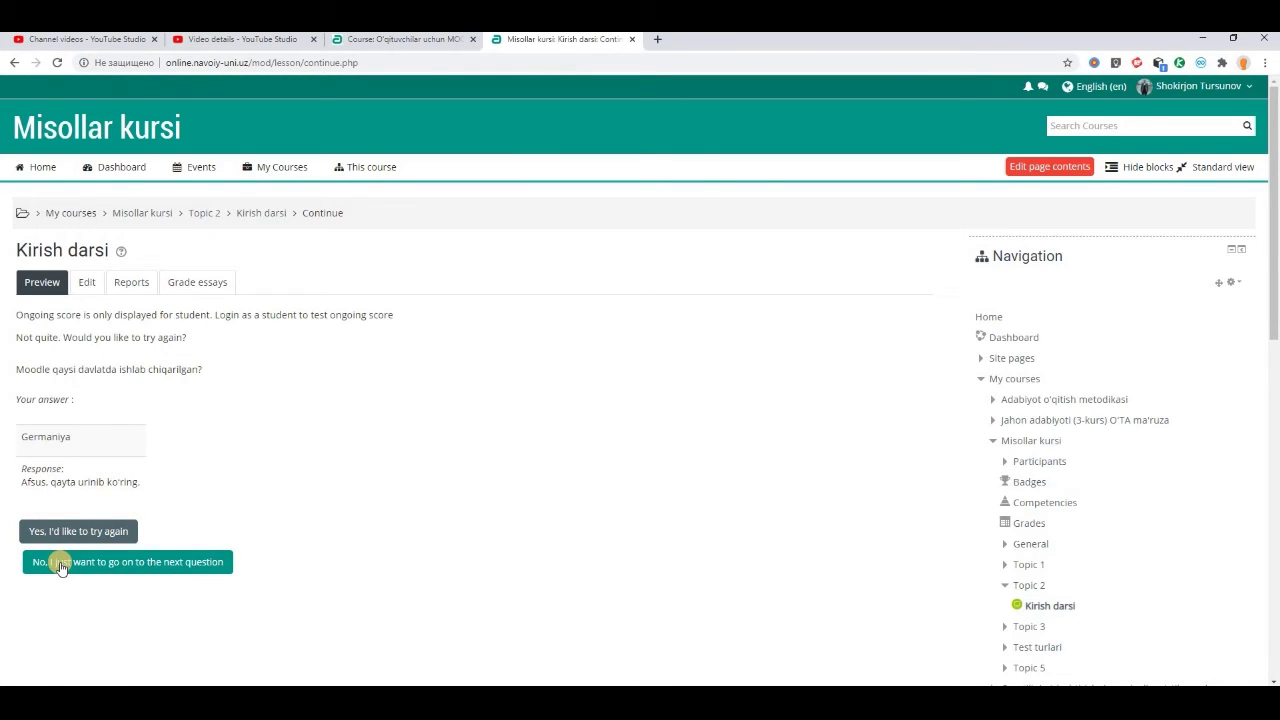
left_click(116, 563)
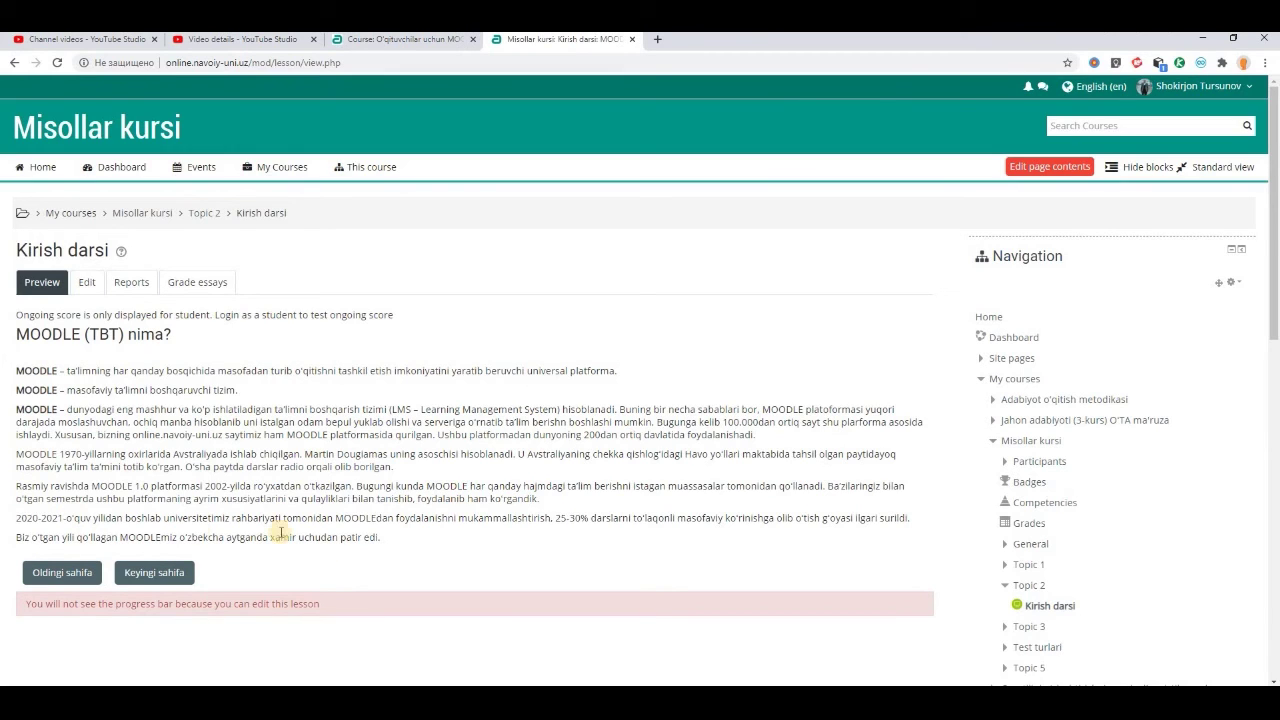
Return to the first question, submit the answer "Avstraliya", and go on to the following lesson page.
left_click(166, 573)
left_click(306, 411)
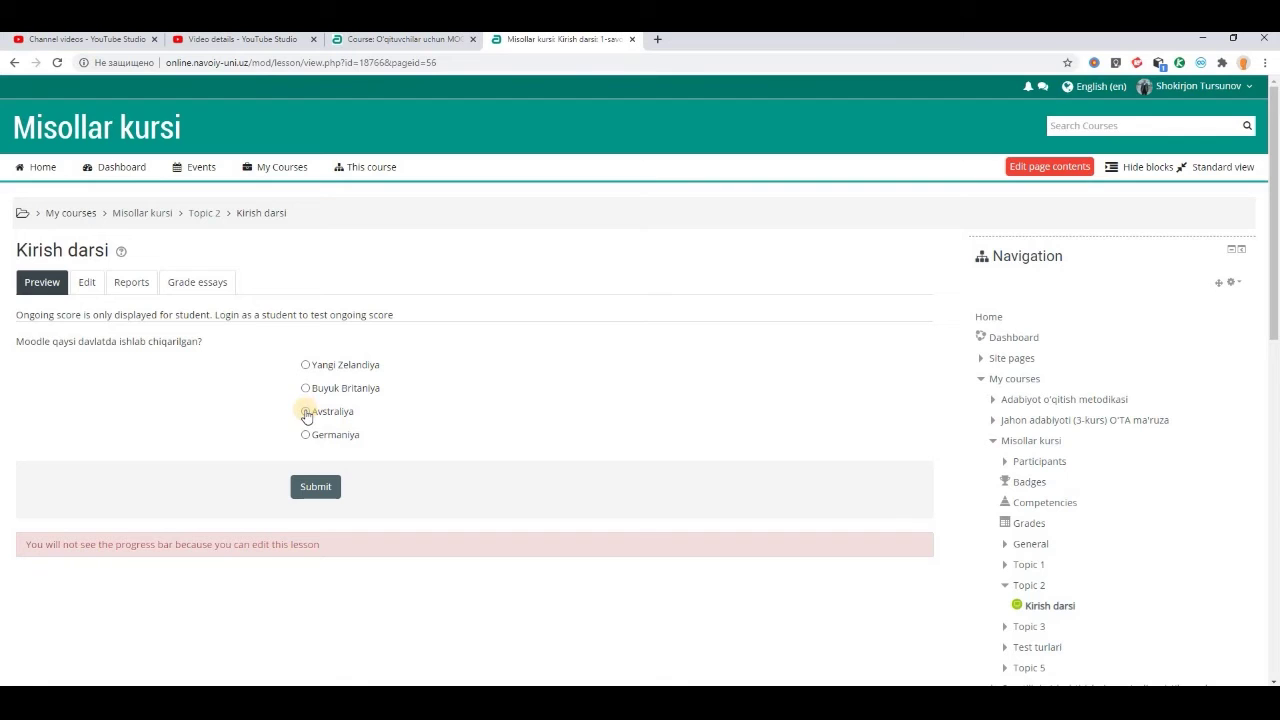
left_click(315, 486)
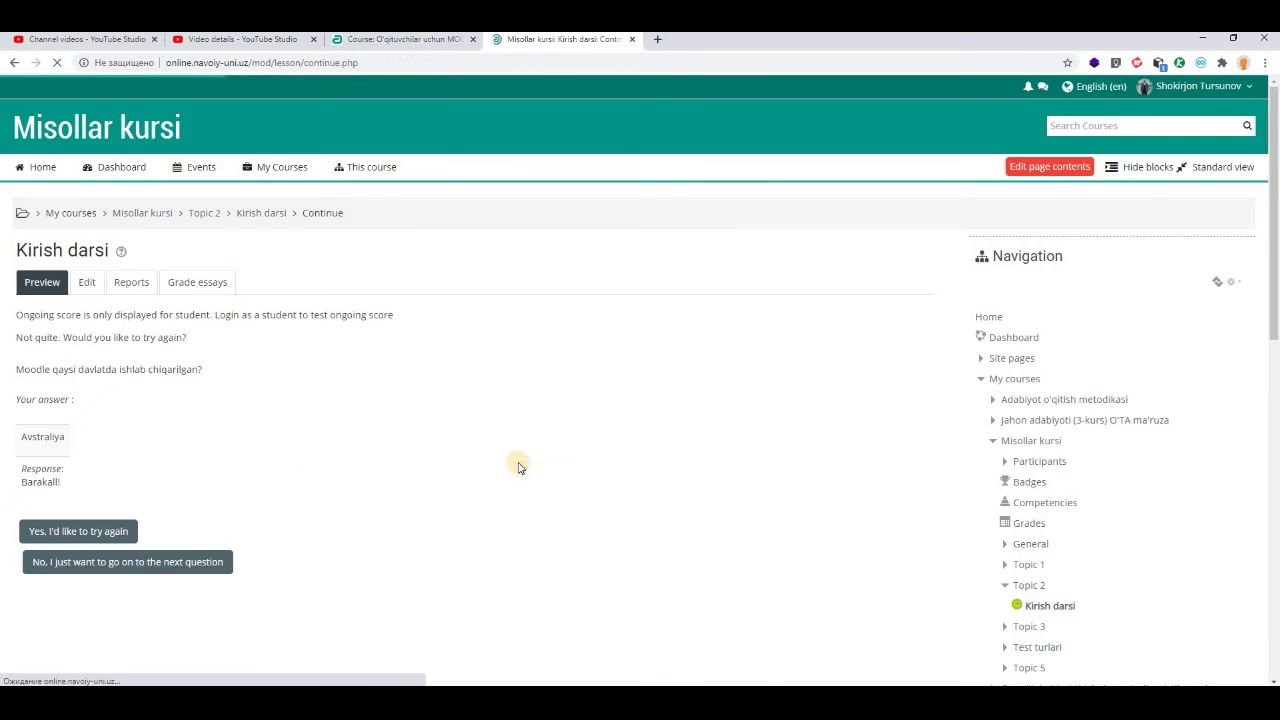
left_click(128, 561)
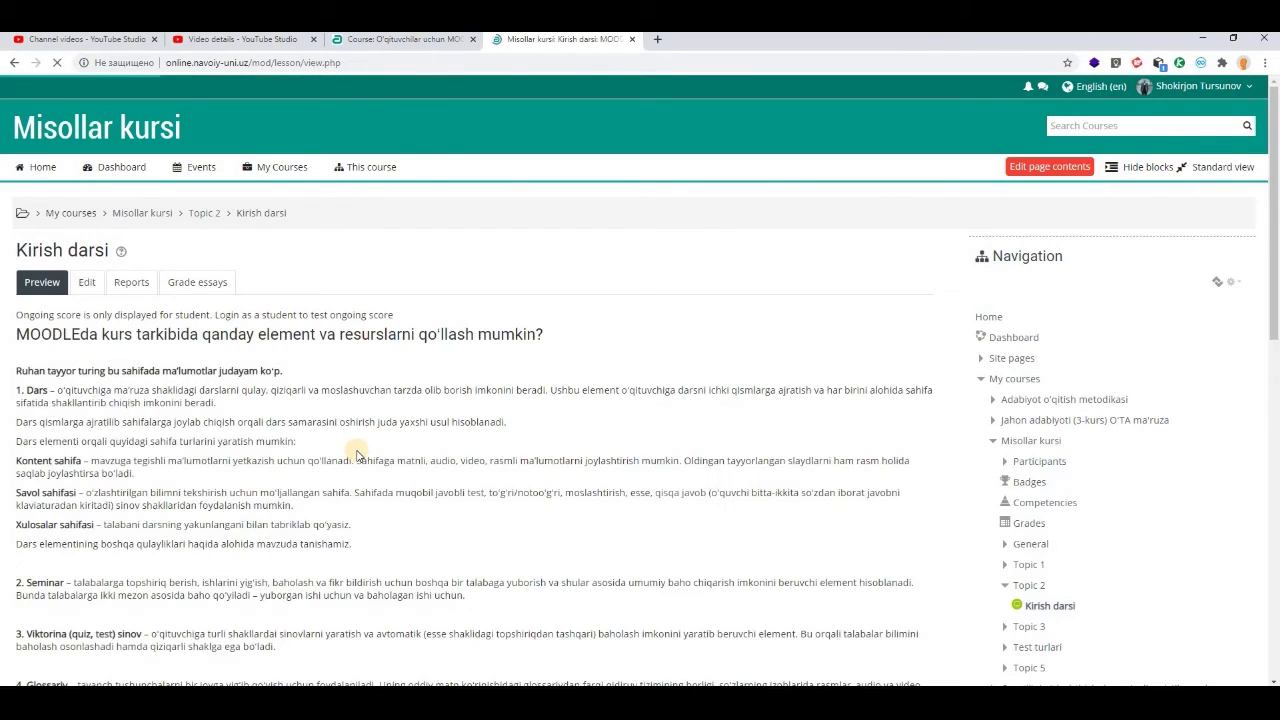
Read through the page on MOODLE course elements and resources and proceed to the true/false question.
scroll(352, 343, "down", 1)
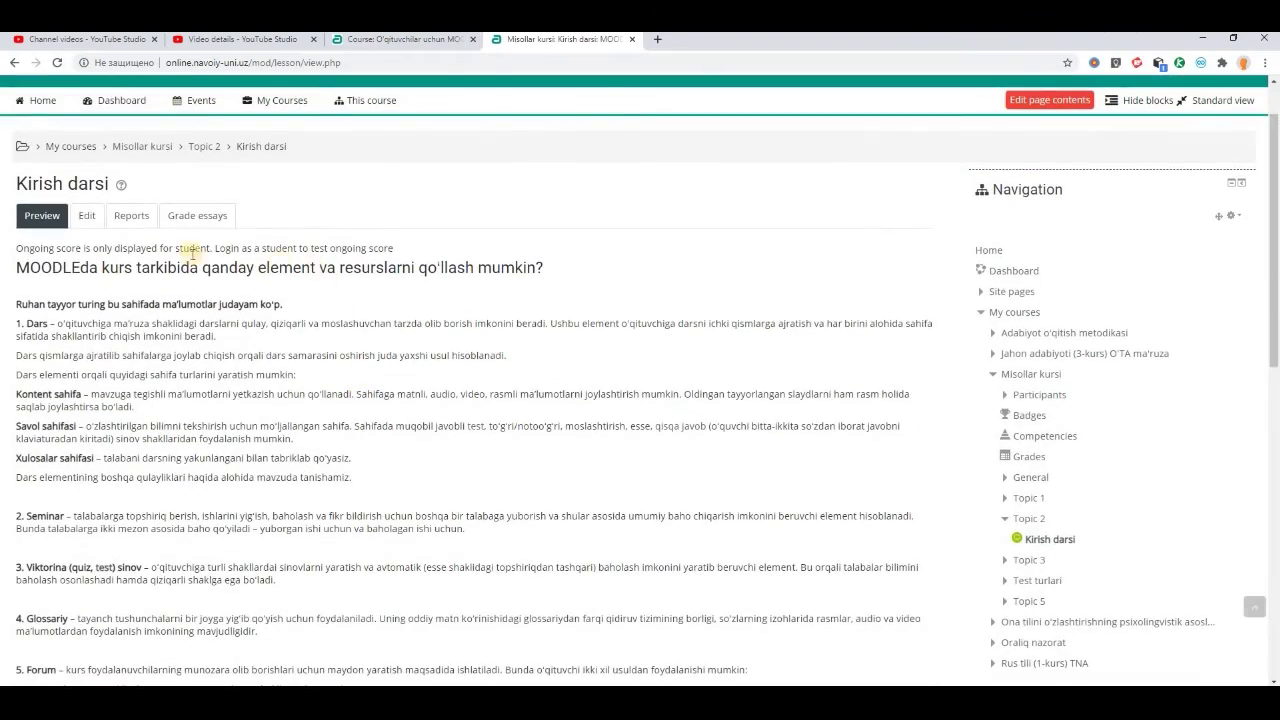
scroll(452, 460, "down", 5)
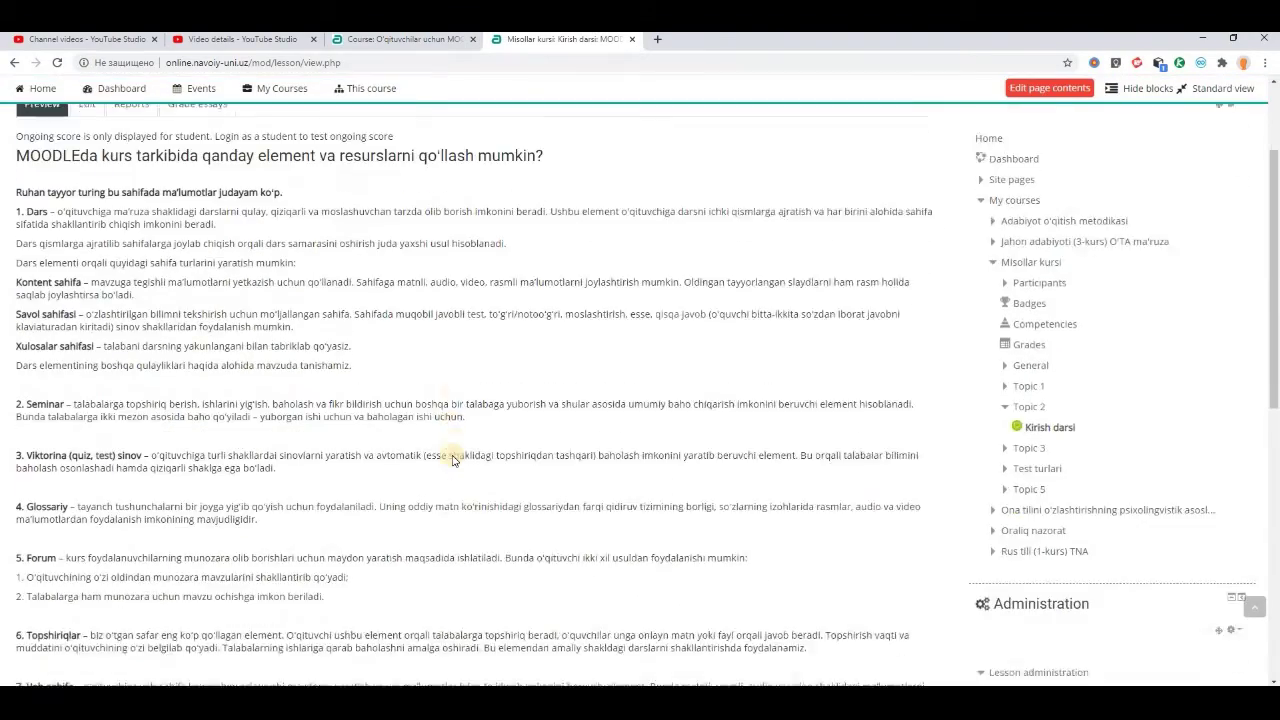
scroll(452, 460, "down", 1)
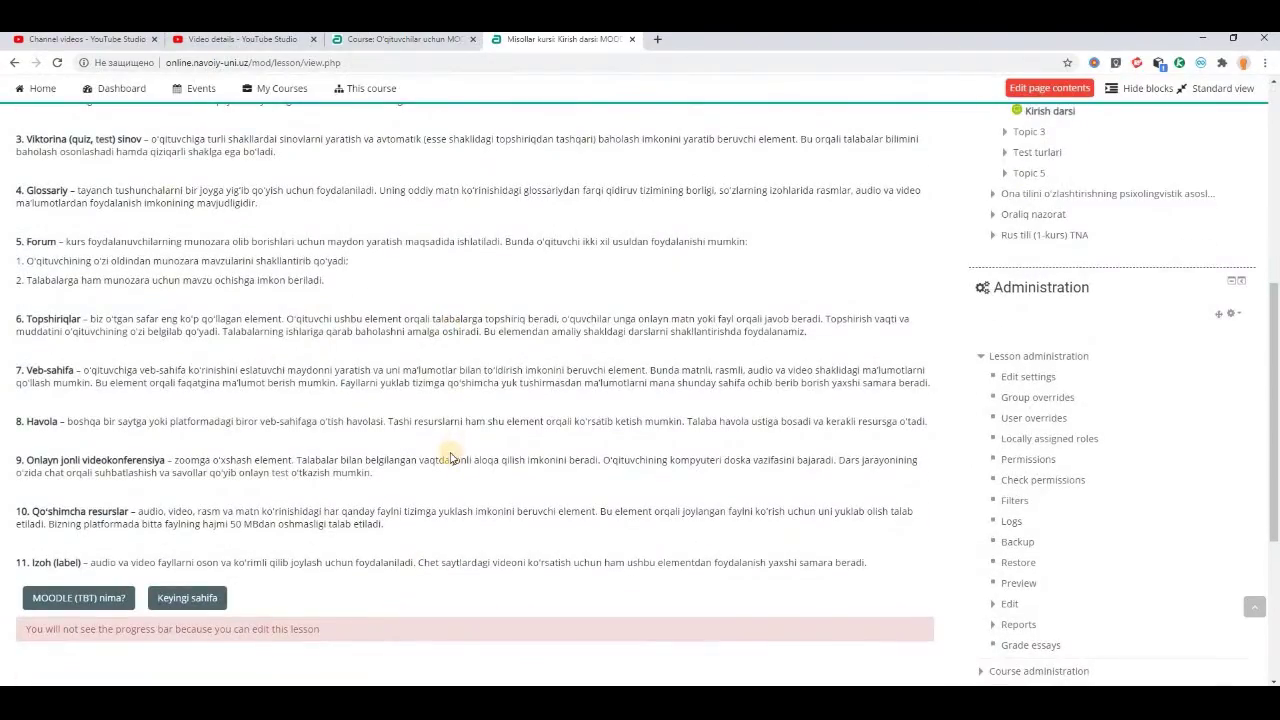
scroll(450, 458, "down", 1)
left_click(205, 528)
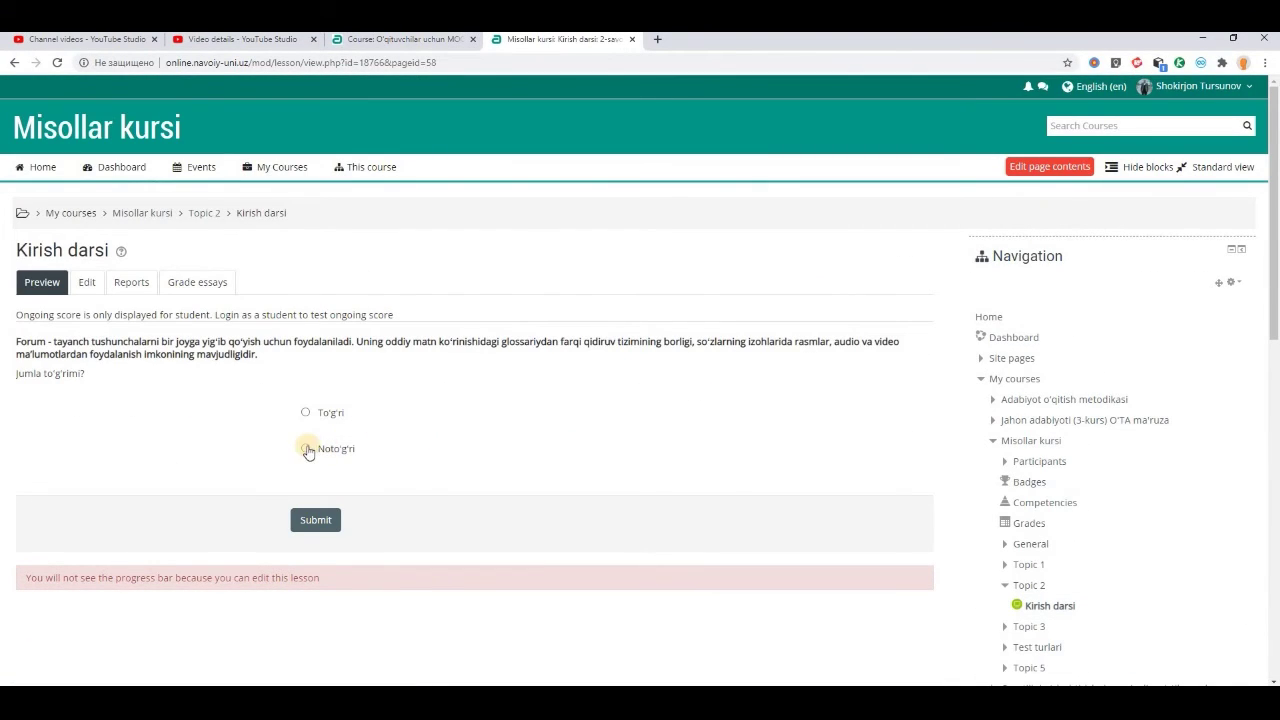
Submit "Noto'g'ri" as the answer to the Forum statement and go on to the matching question.
left_click(306, 449)
left_click(327, 530)
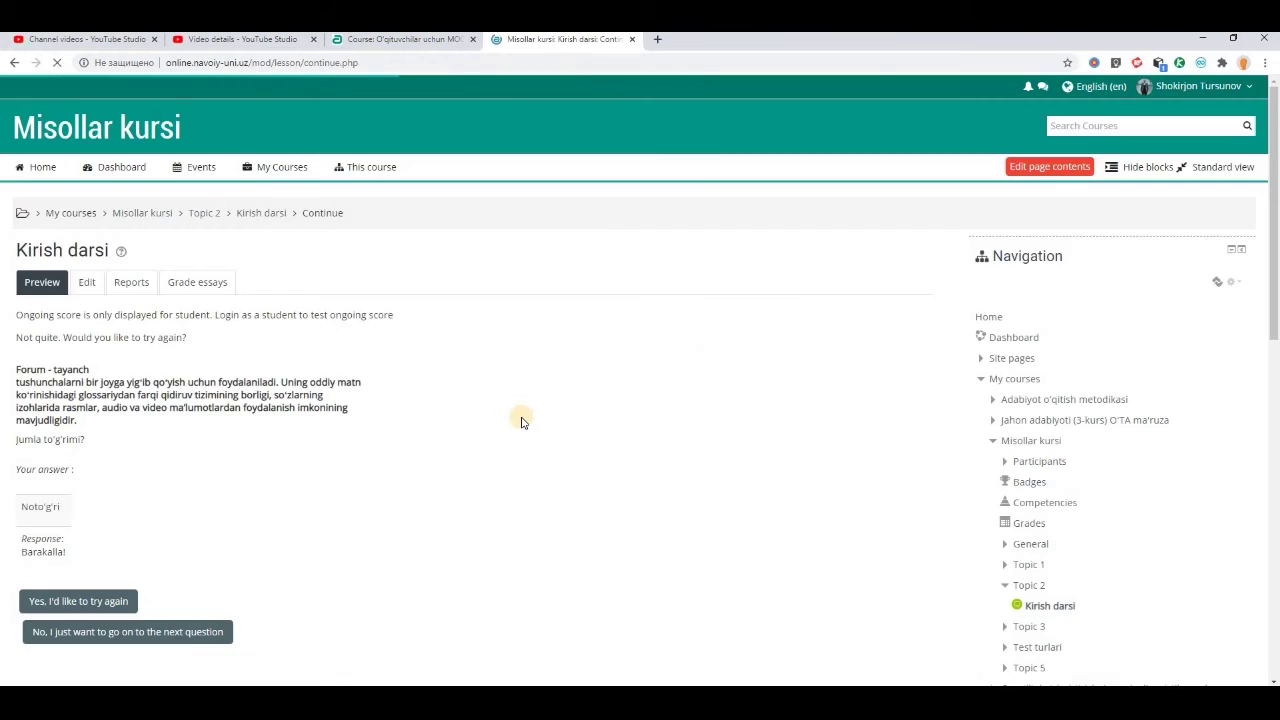
scroll(523, 417, "down", 1)
left_click(195, 567)
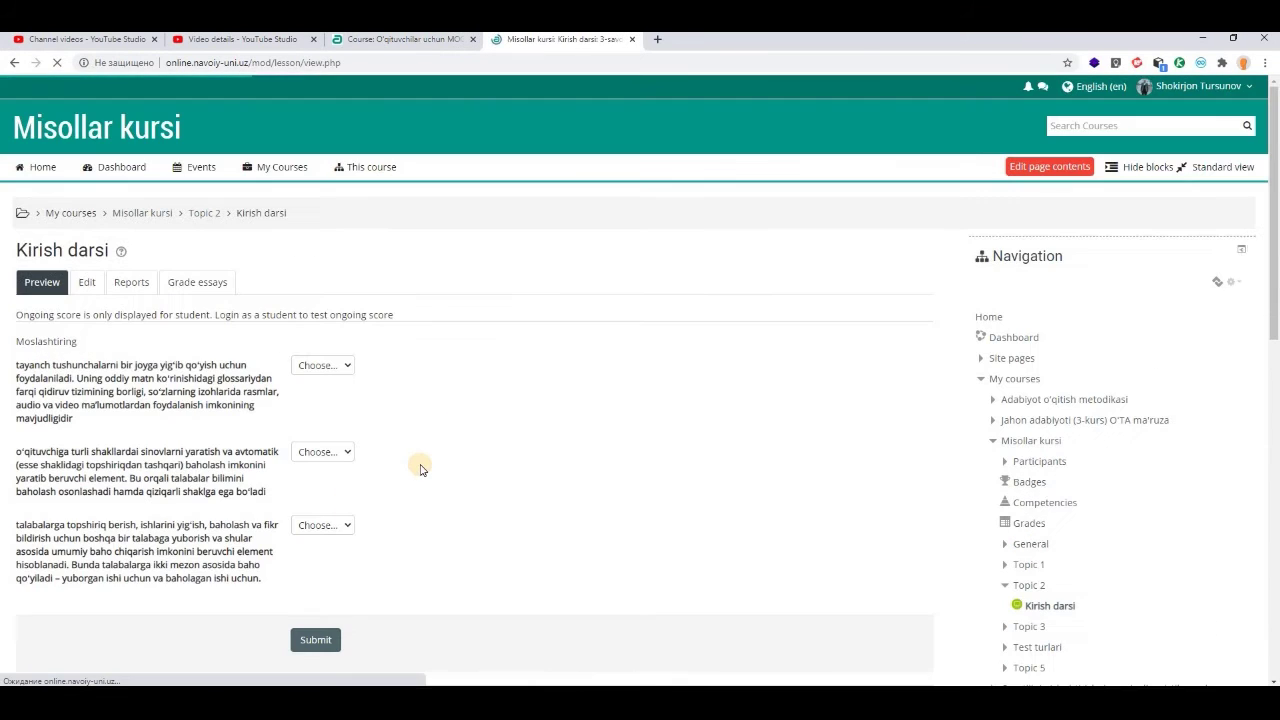
Answer the matching question with Glossariy, Sinov and Seminar in that order, submit it, and go on to the following page.
left_click(345, 367)
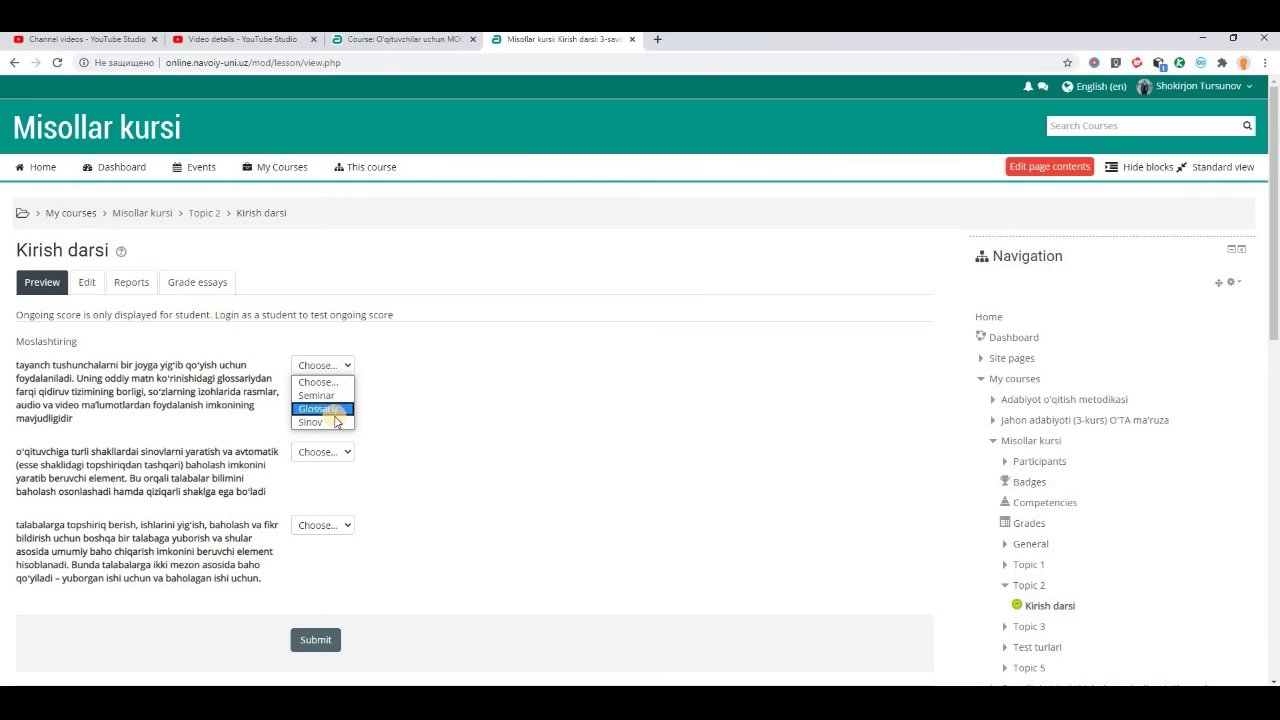
left_click(336, 409)
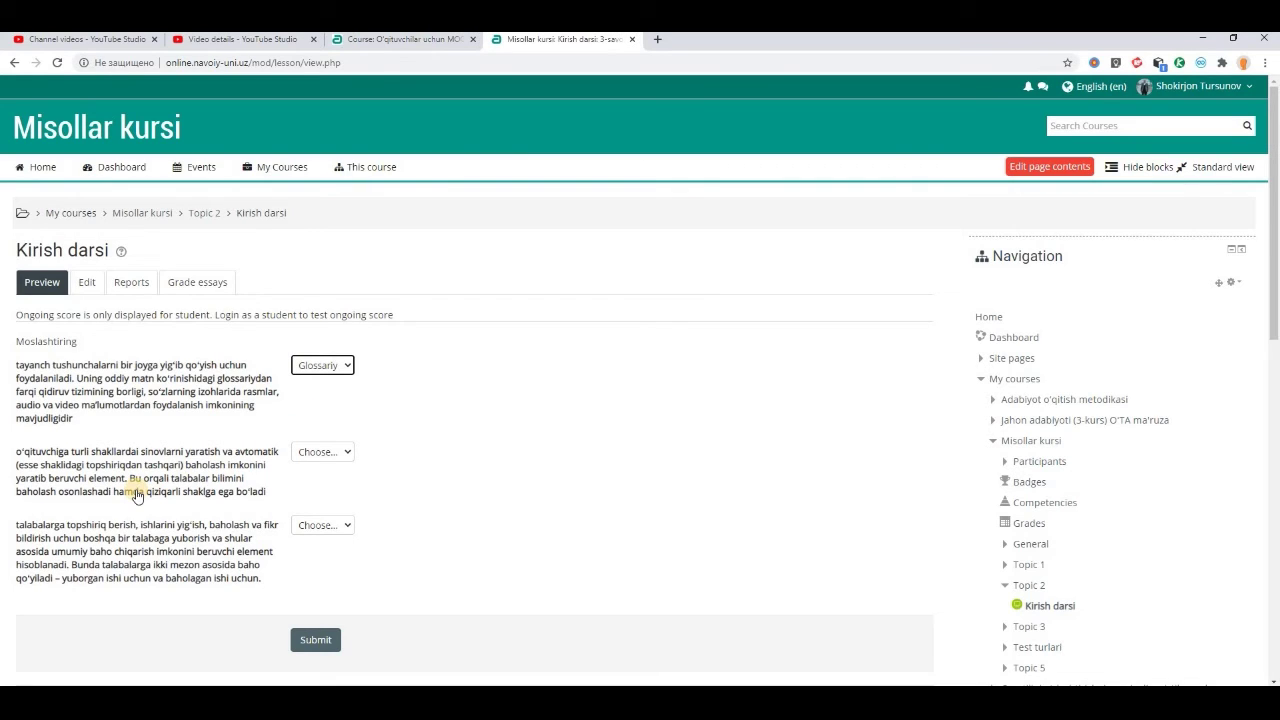
left_click(348, 452)
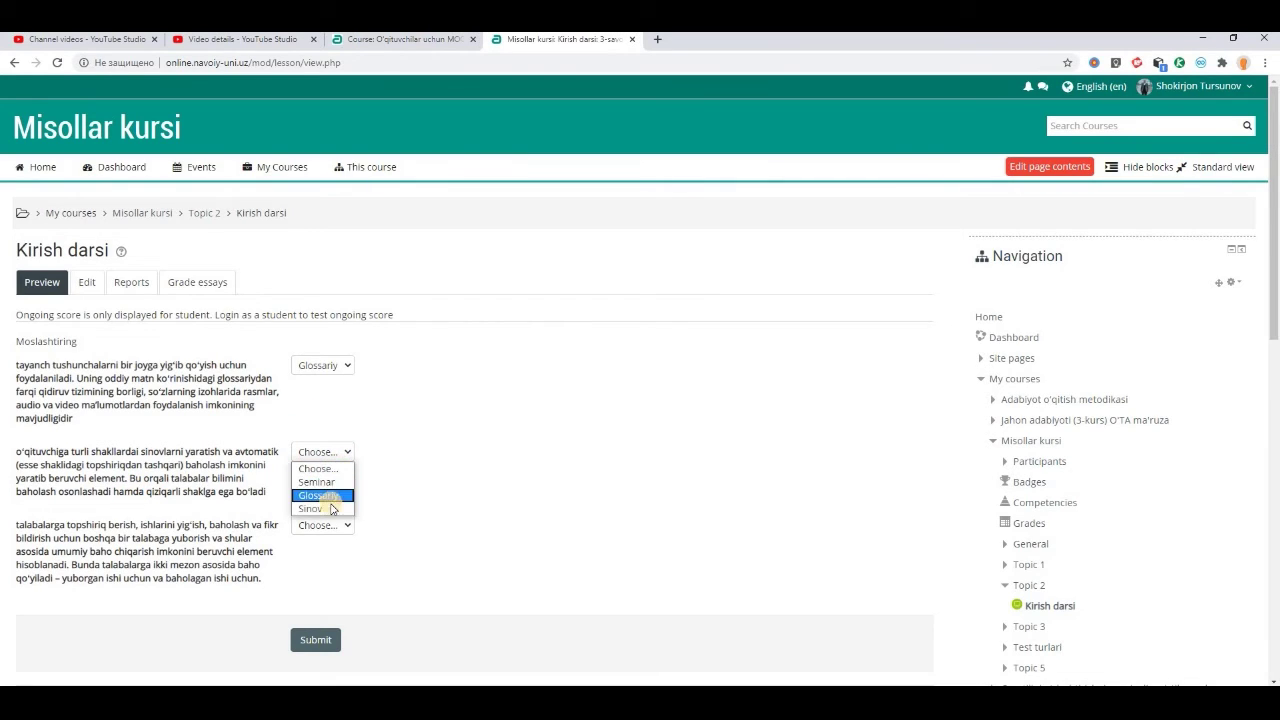
left_click(333, 509)
left_click(328, 526)
left_click(316, 555)
left_click(318, 639)
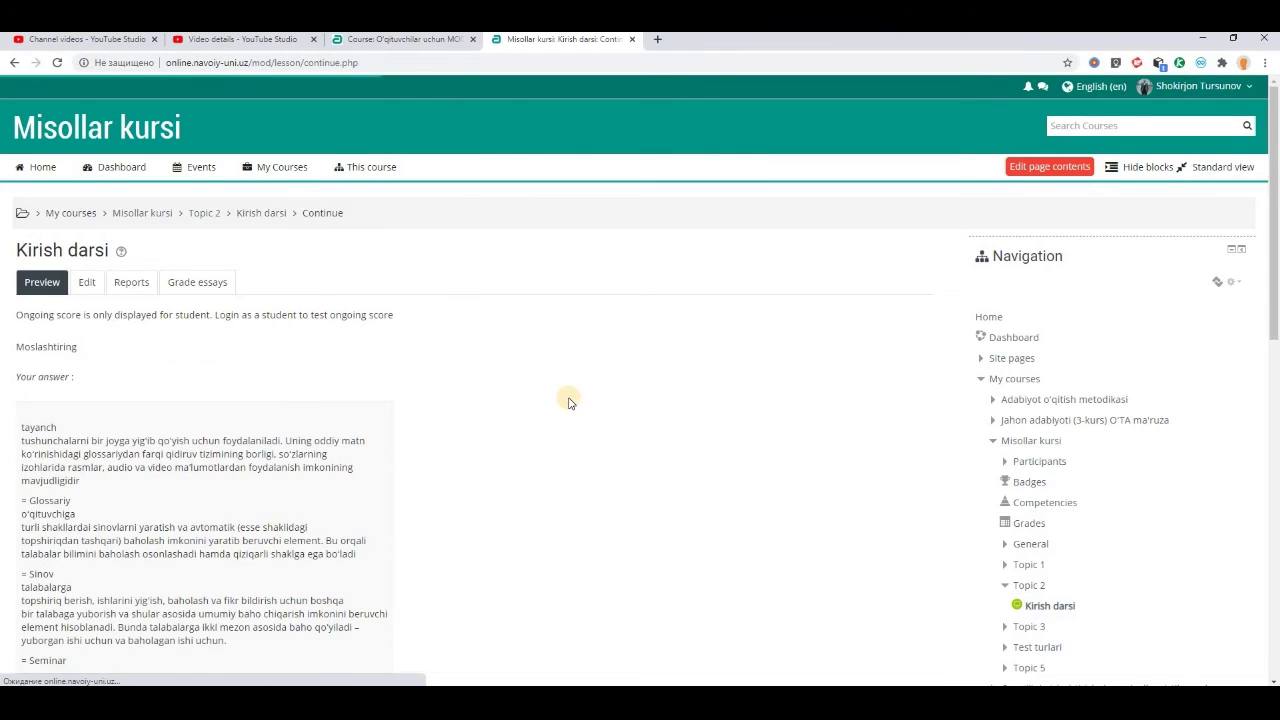
scroll(566, 400, "down", 3)
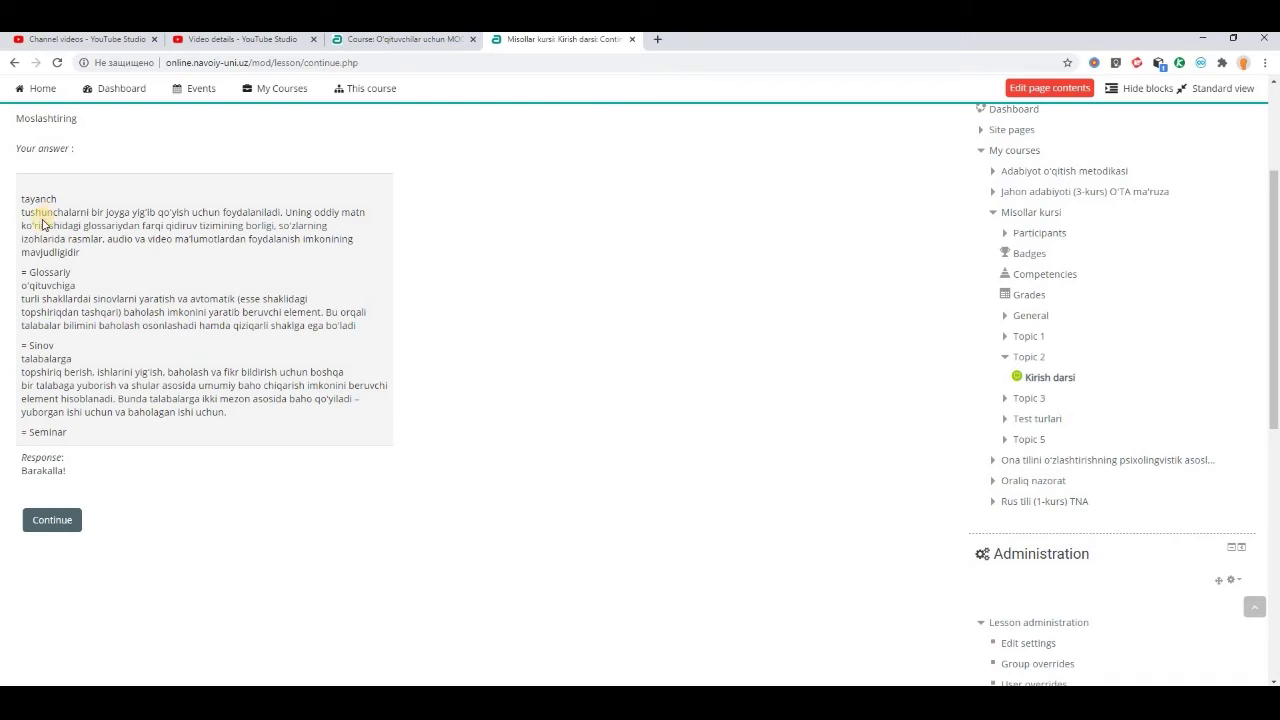
left_click(52, 520)
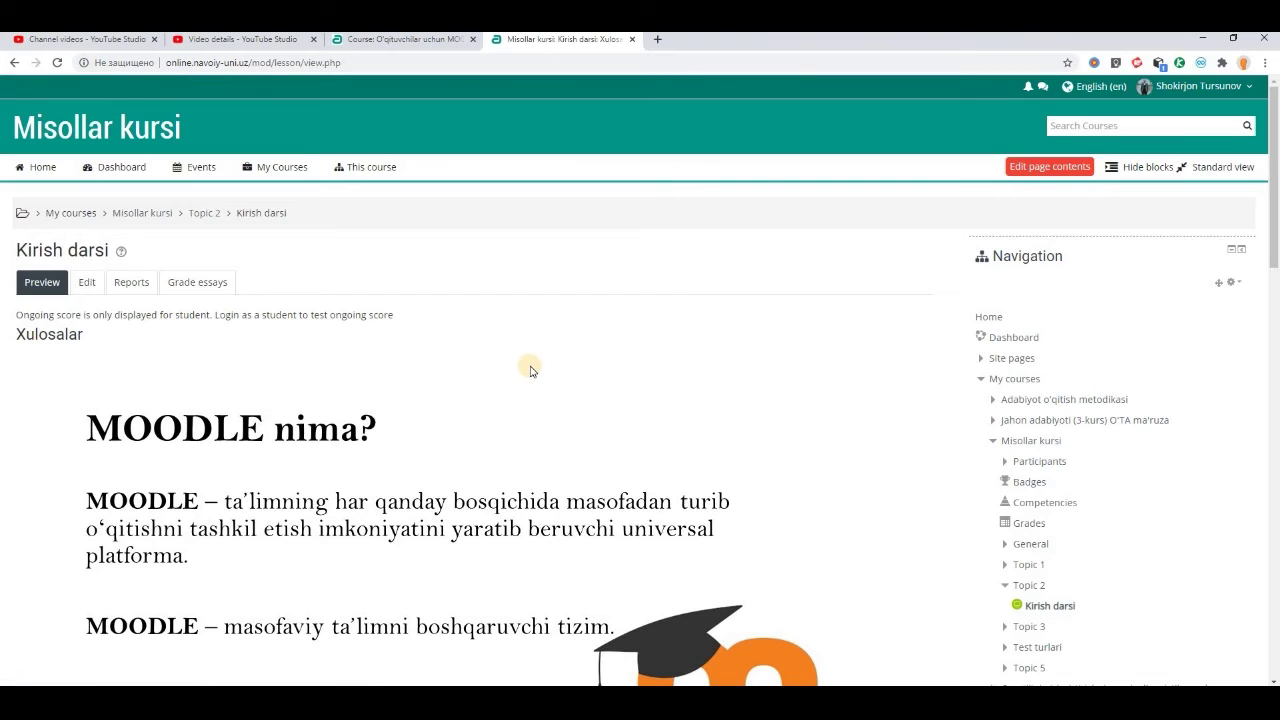
Read through the "Xulosalar" page and finish the lesson from the "Dars yakuni" page.
scroll(525, 374, "down", 2)
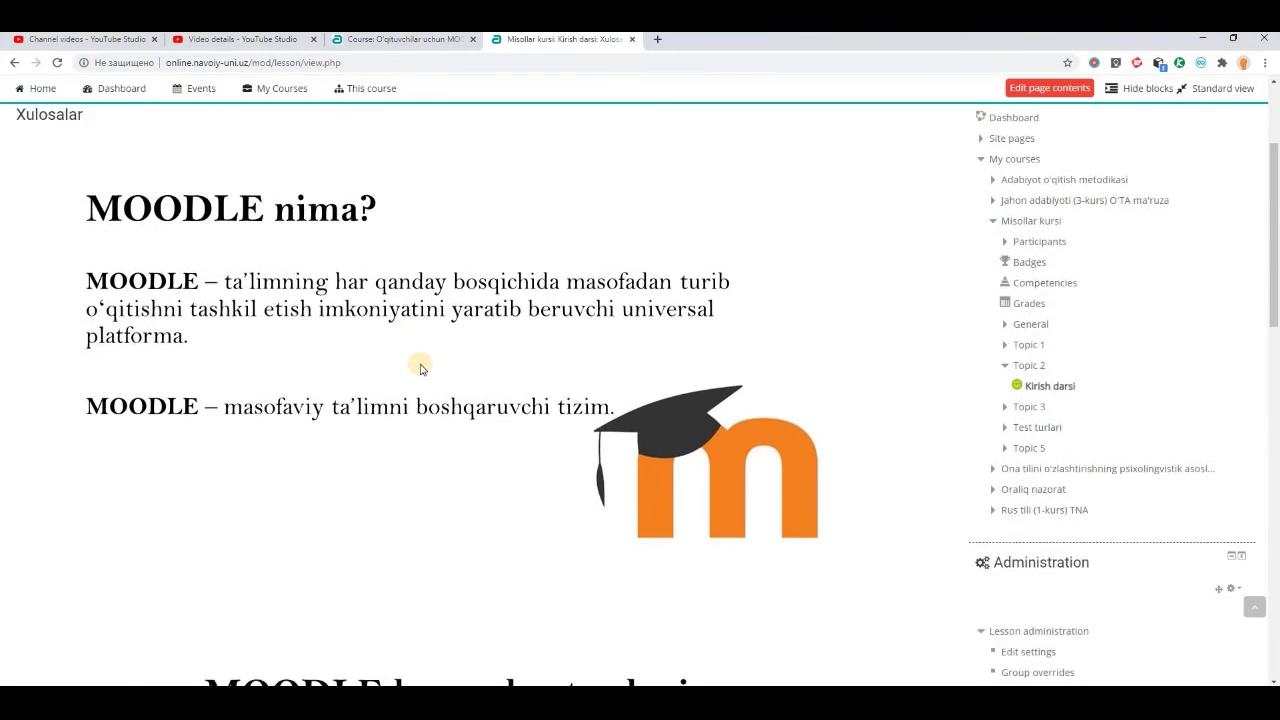
scroll(420, 369, "down", 3)
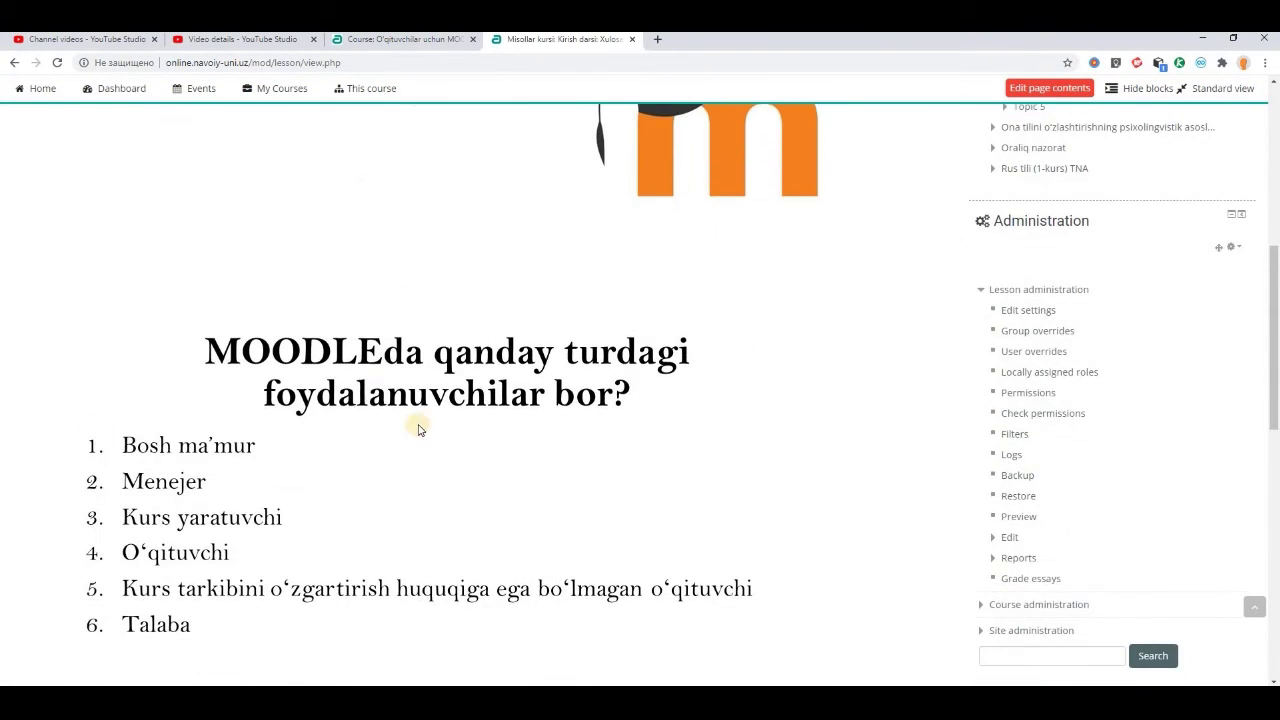
scroll(445, 395, "down", 6)
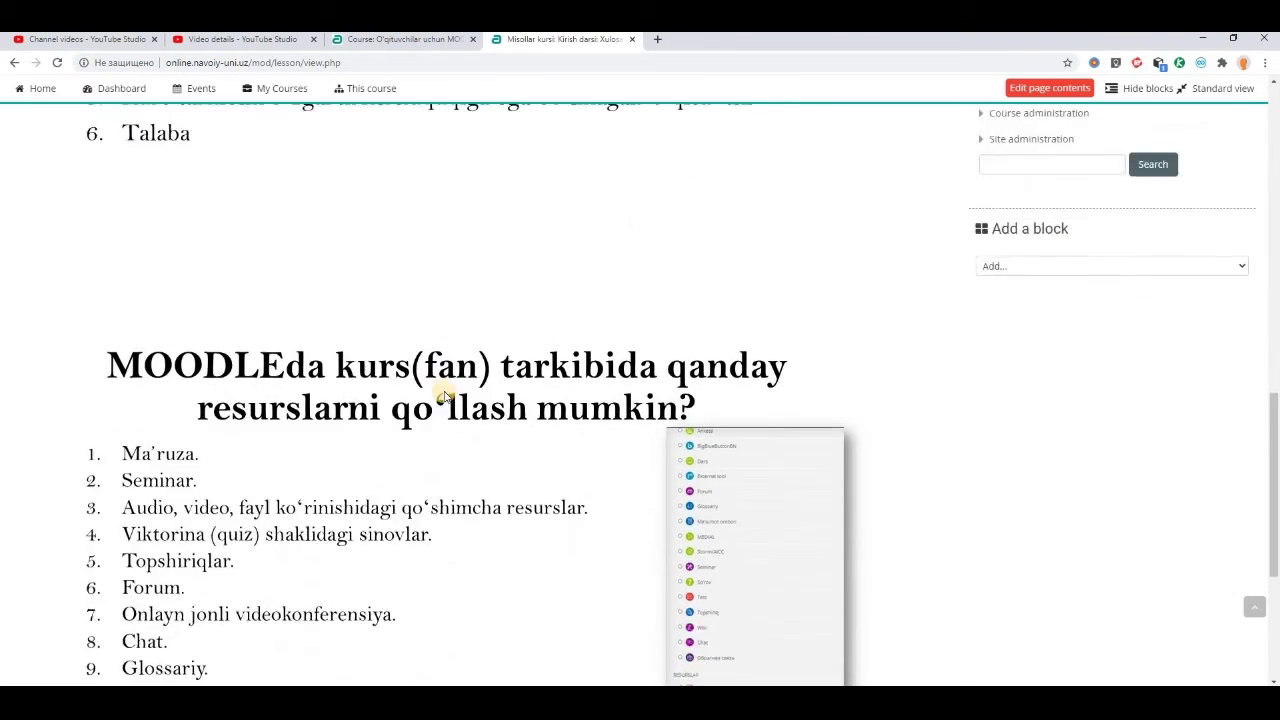
scroll(445, 395, "down", 2)
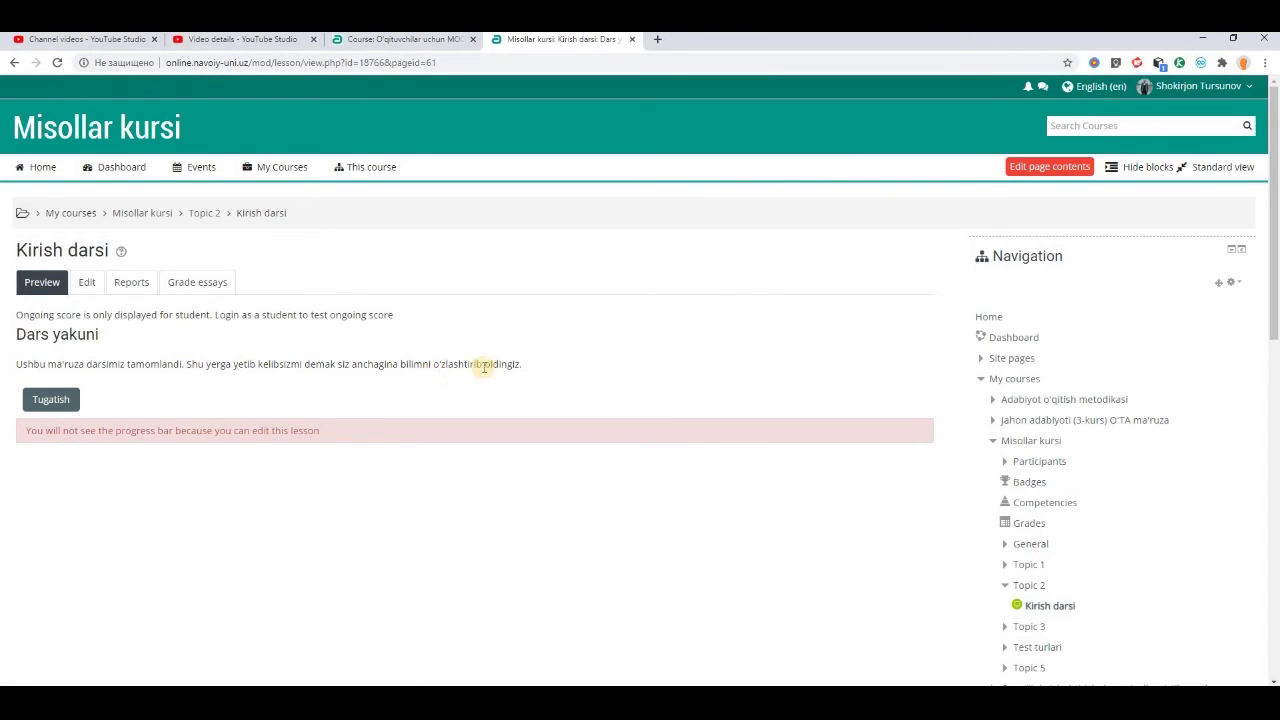
left_click(52, 401)
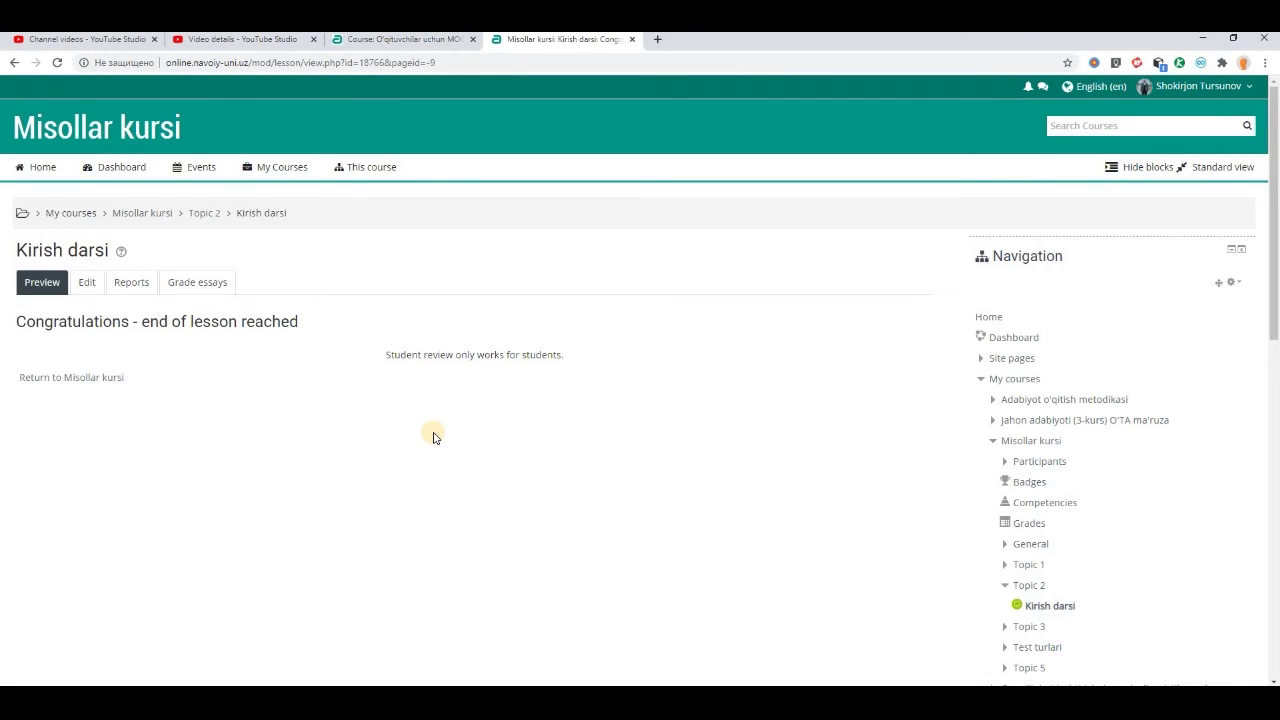
scroll(434, 427, "down", 2)
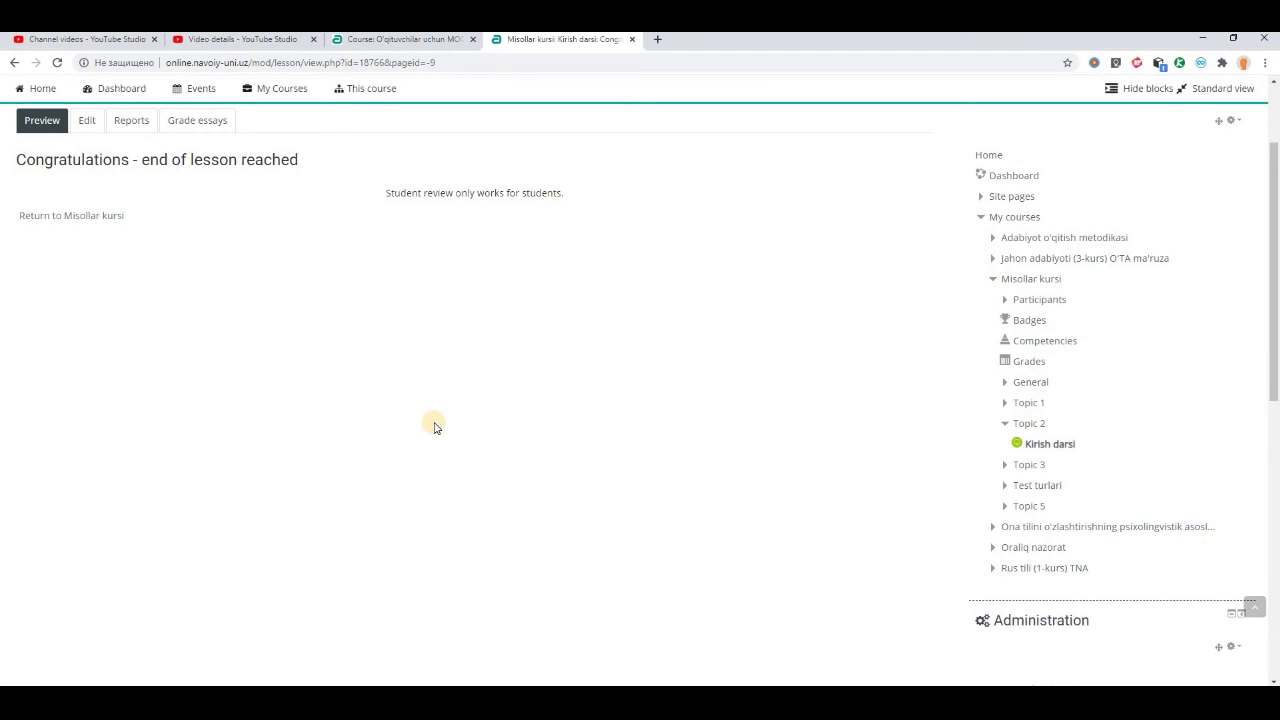
scroll(434, 427, "up", 2)
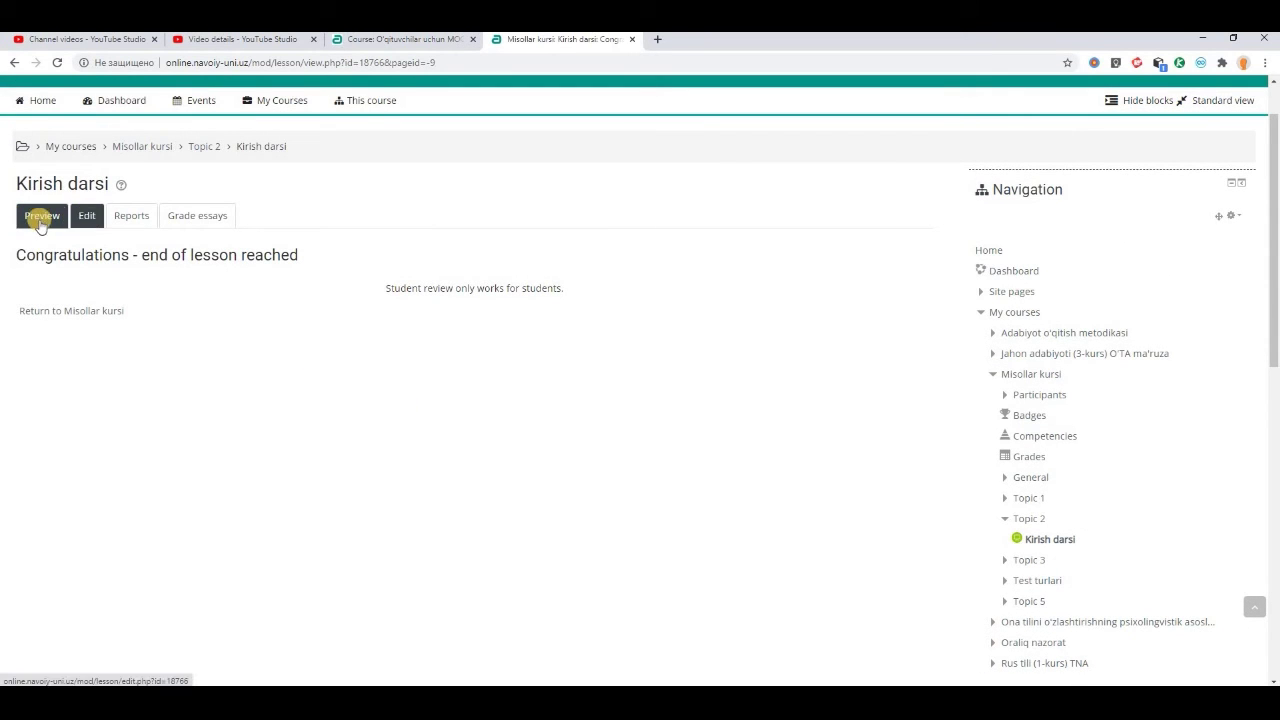
Open the lesson's collapsed page list for editing and look over the page types and their jumps.
left_click(88, 218)
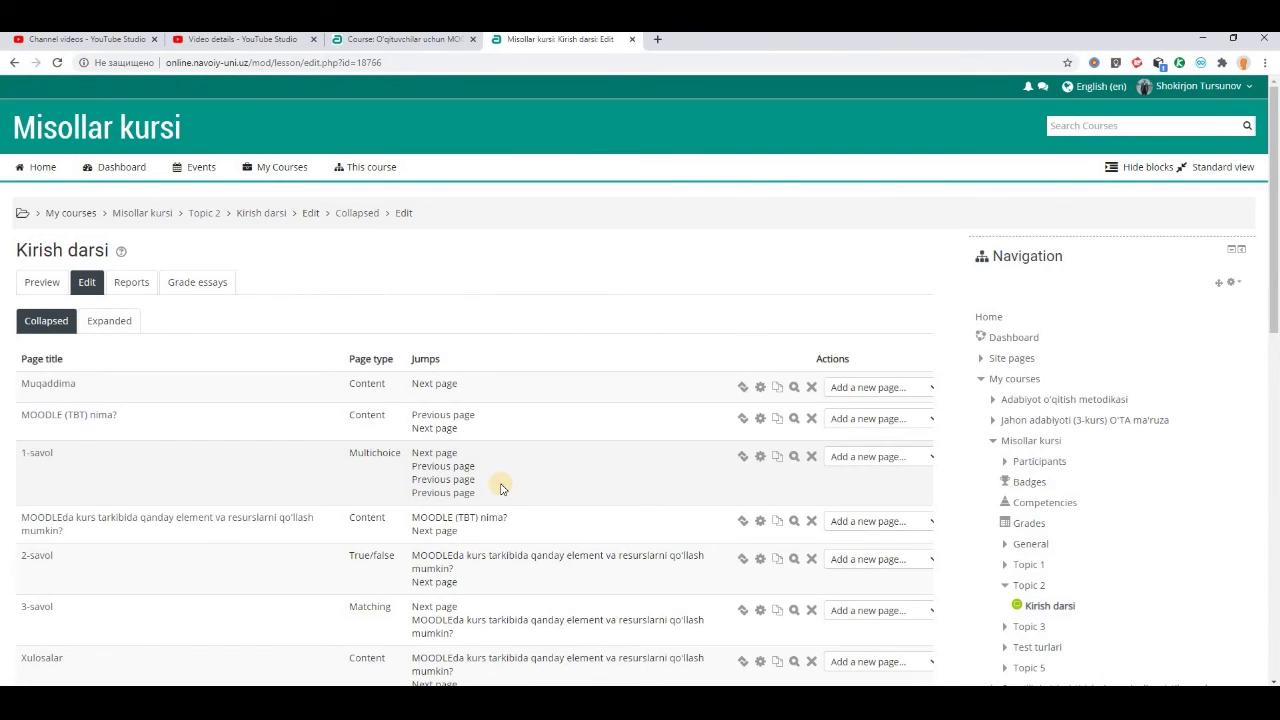
scroll(541, 437, "down", 1)
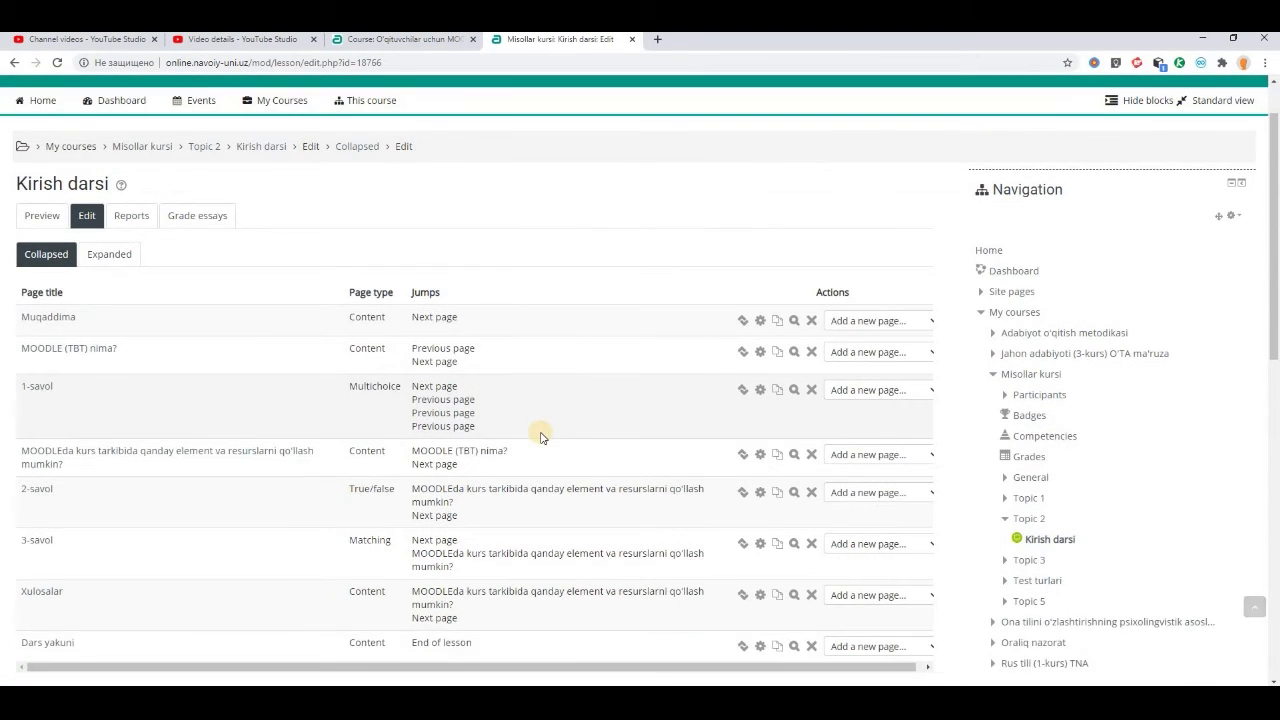
scroll(540, 431, "down", 2)
scroll(534, 417, "up", 1)
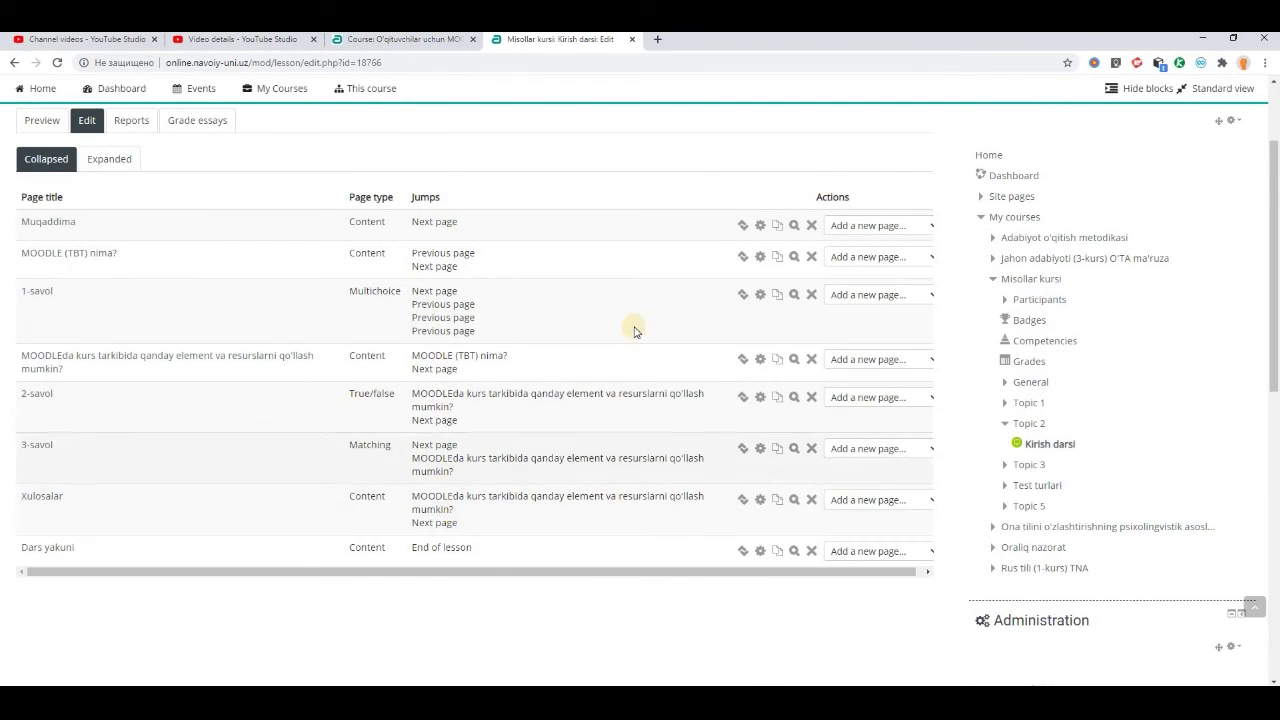
Move the "Muqaddima" page to the position between "Xulosalar" and "Dars yakuni".
left_click_drag(743, 224, 745, 272)
left_click(743, 225)
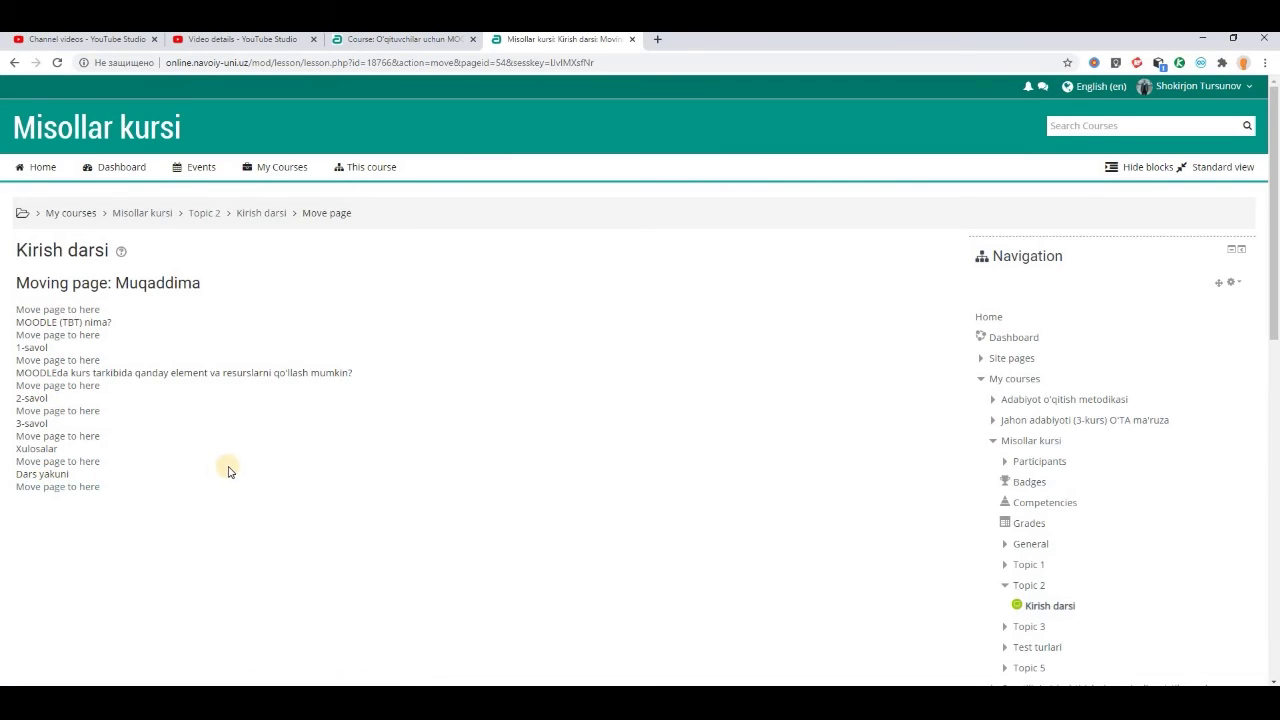
scroll(290, 438, "down", 3)
scroll(98, 317, "up", 1)
left_click(48, 302)
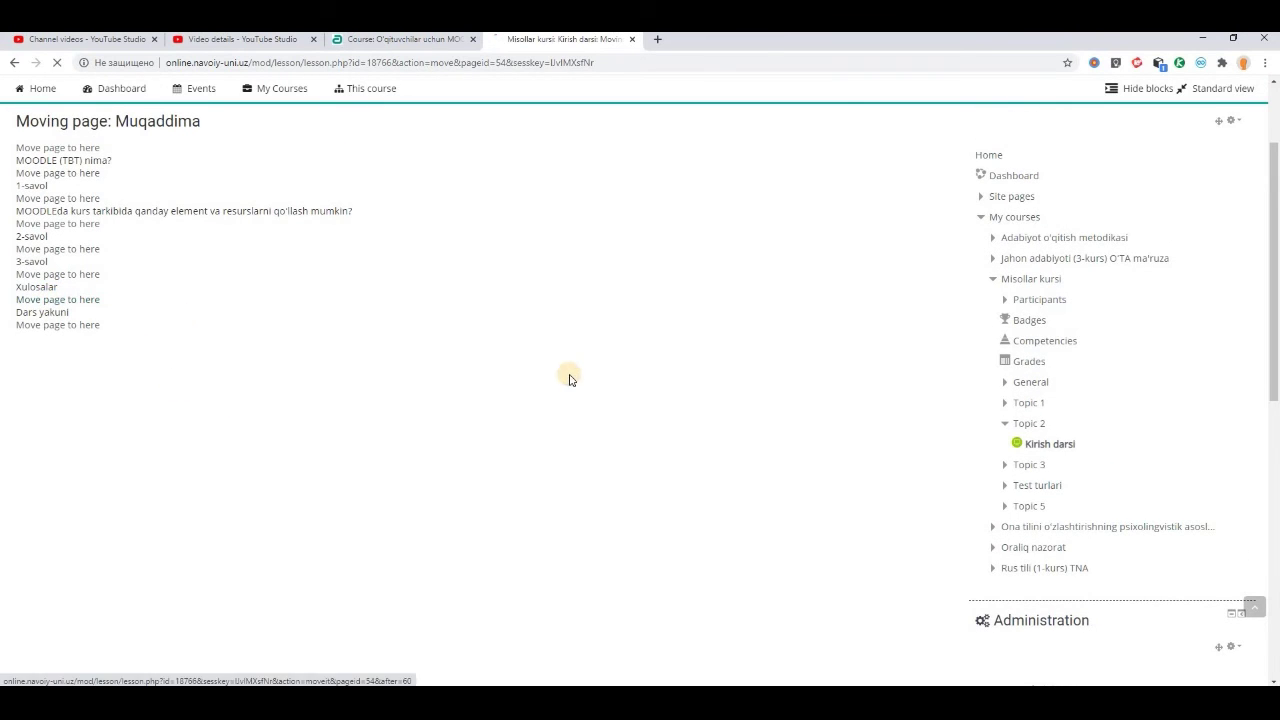
scroll(549, 380, "down", 3)
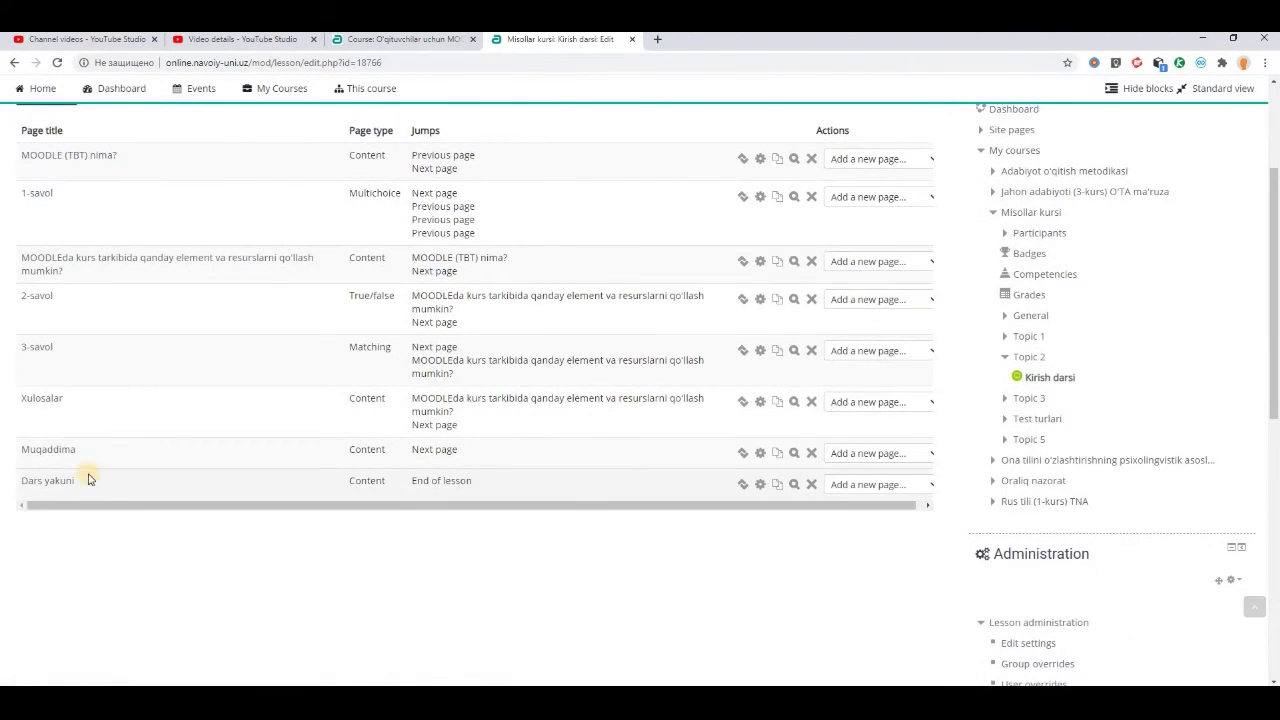
Move the "Muqaddima" page back to the beginning of the lesson, before "MOODLE (TBT) nima?".
left_click(745, 457)
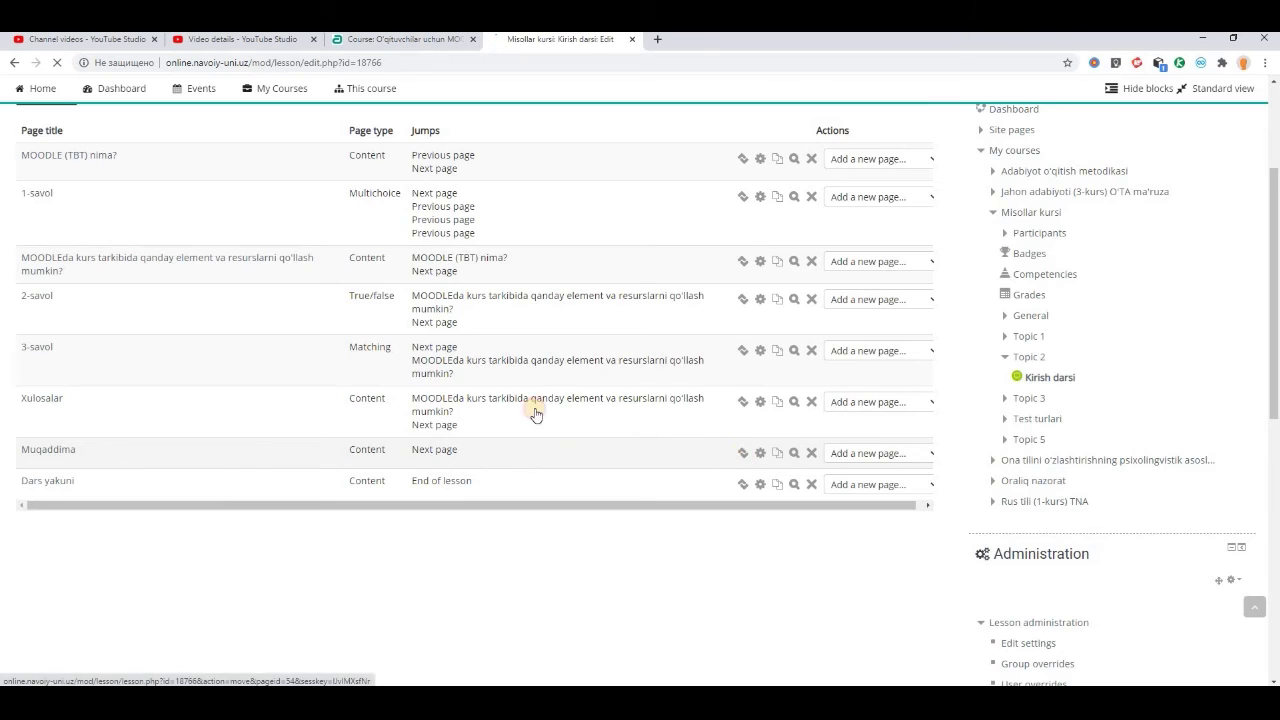
left_click(62, 314)
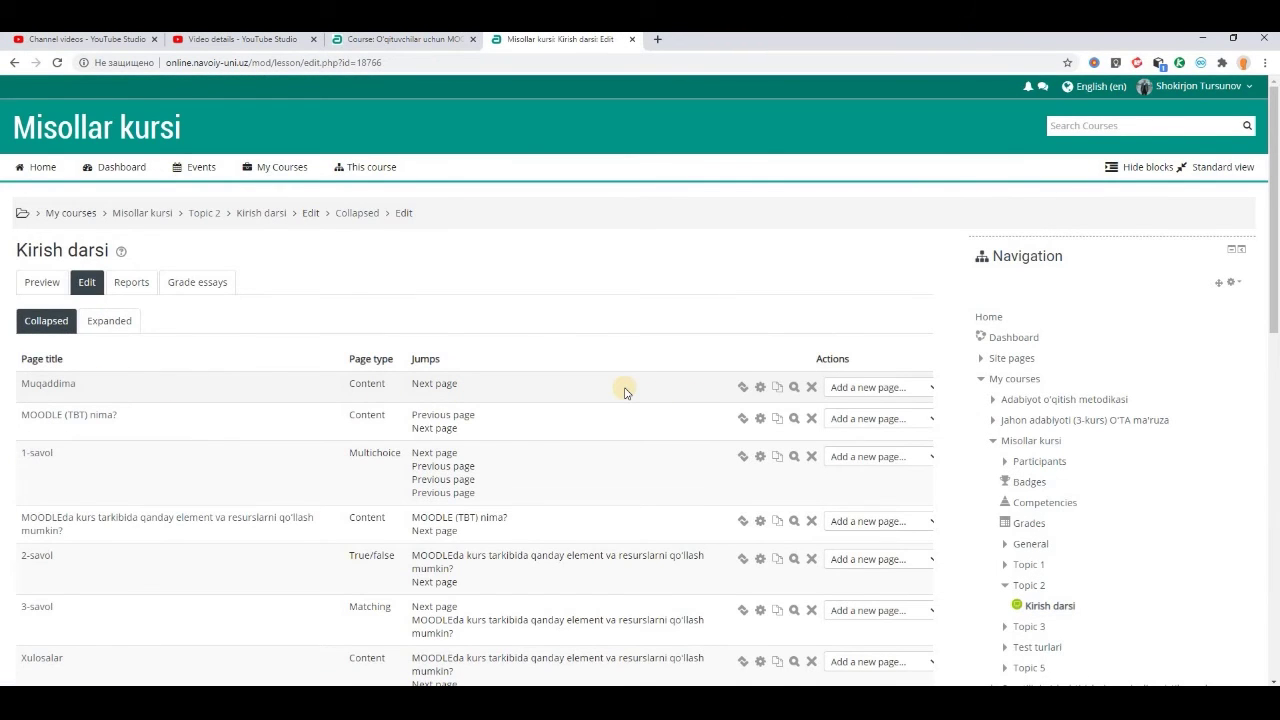
scroll(625, 390, "down", 1)
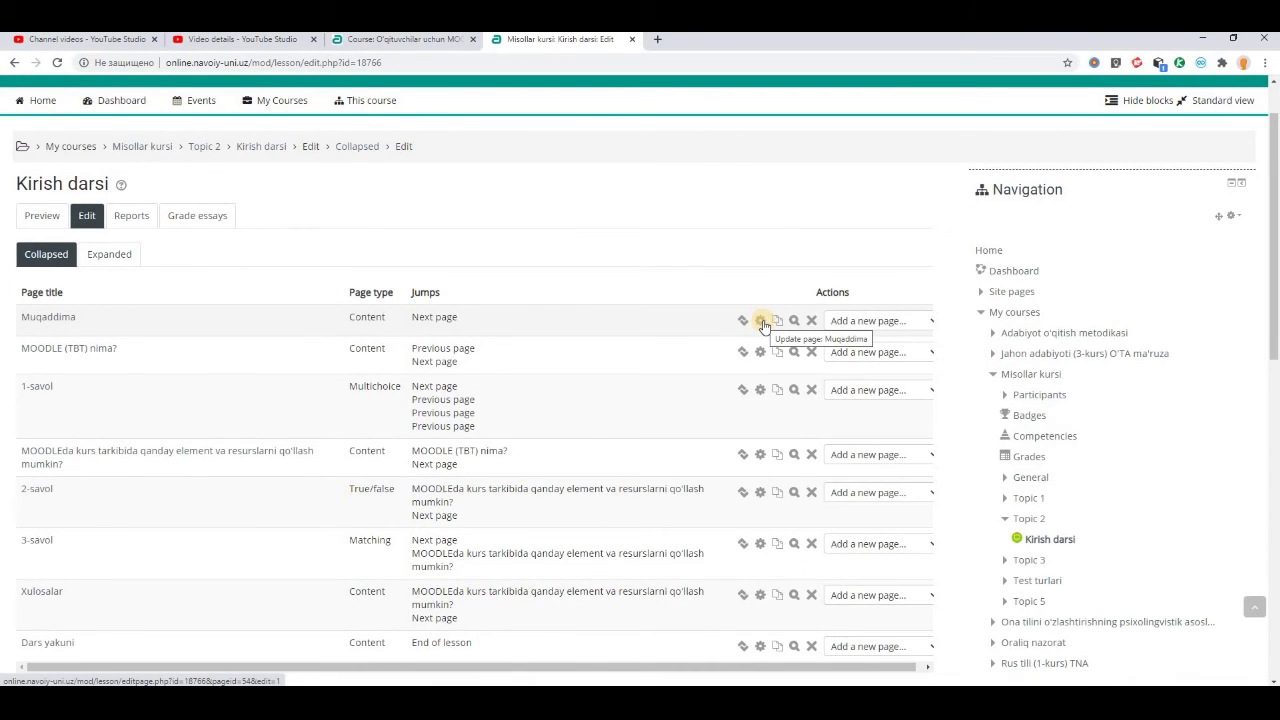
Open the "Muqaddima" content page for editing, look through its fields, and return to the lesson's page list.
left_click(763, 324)
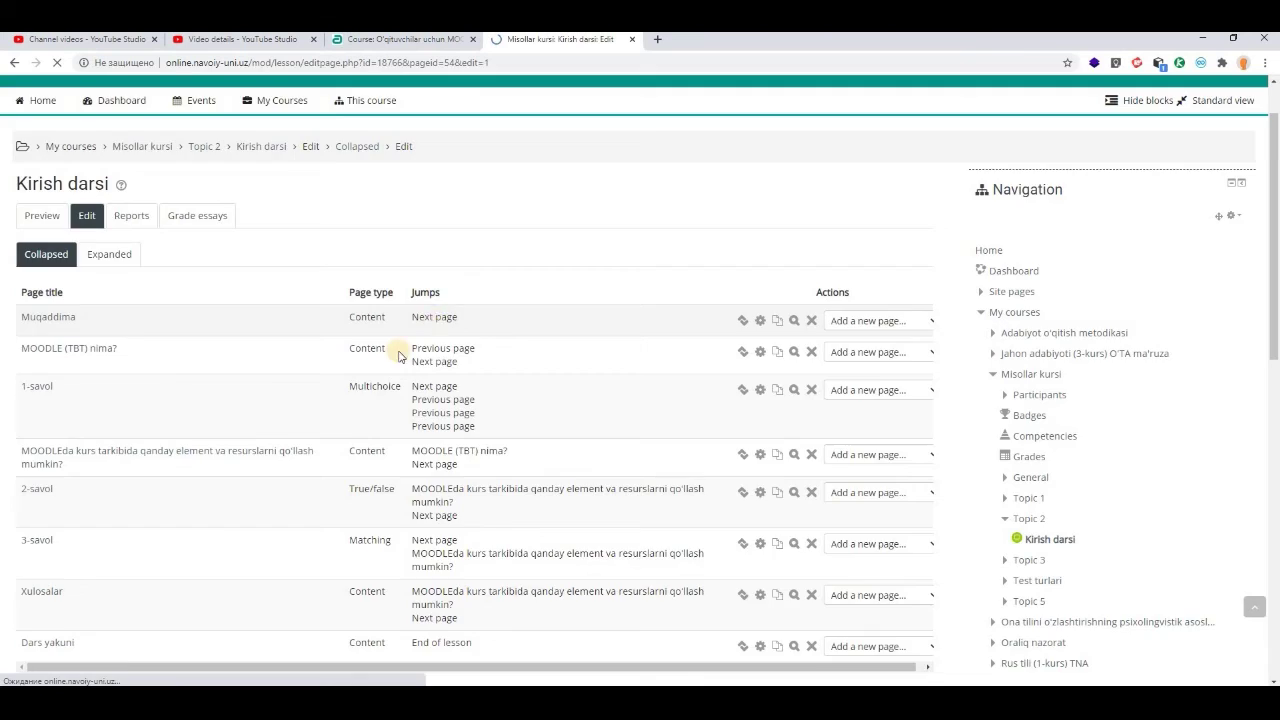
scroll(378, 443, "down", 2)
scroll(378, 443, "down", 2)
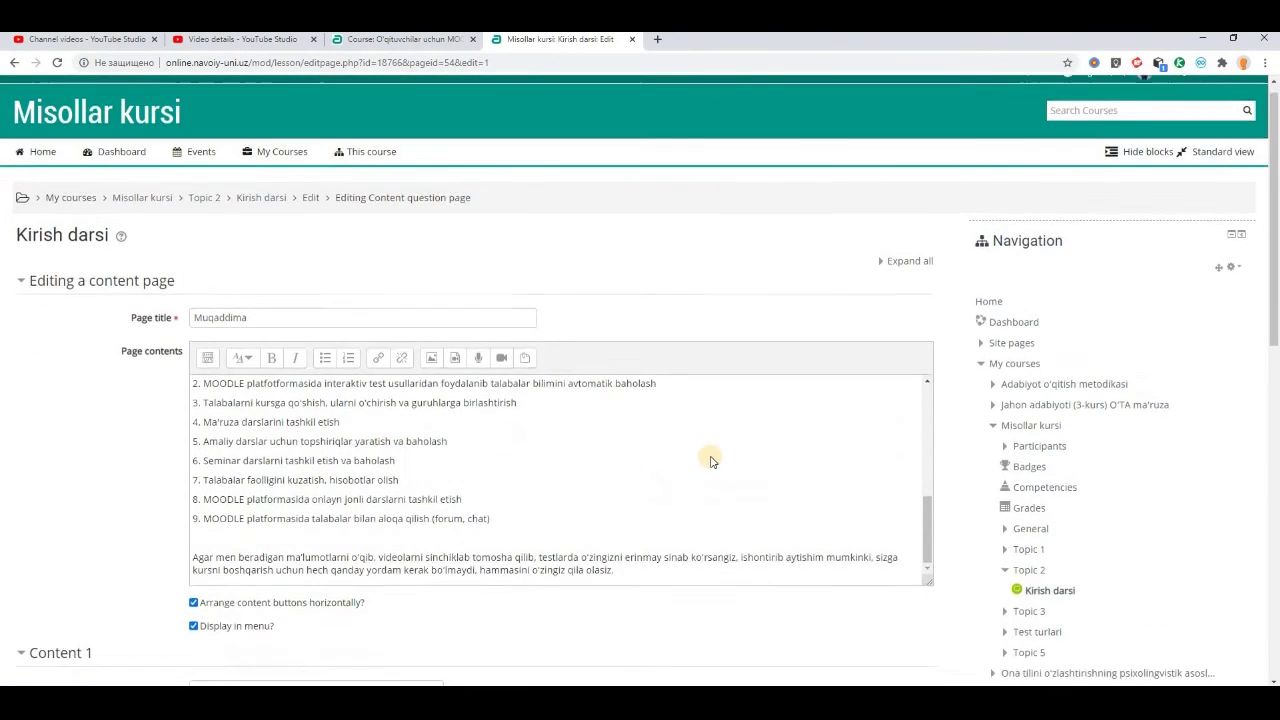
scroll(397, 451, "down", 5)
left_click(230, 468)
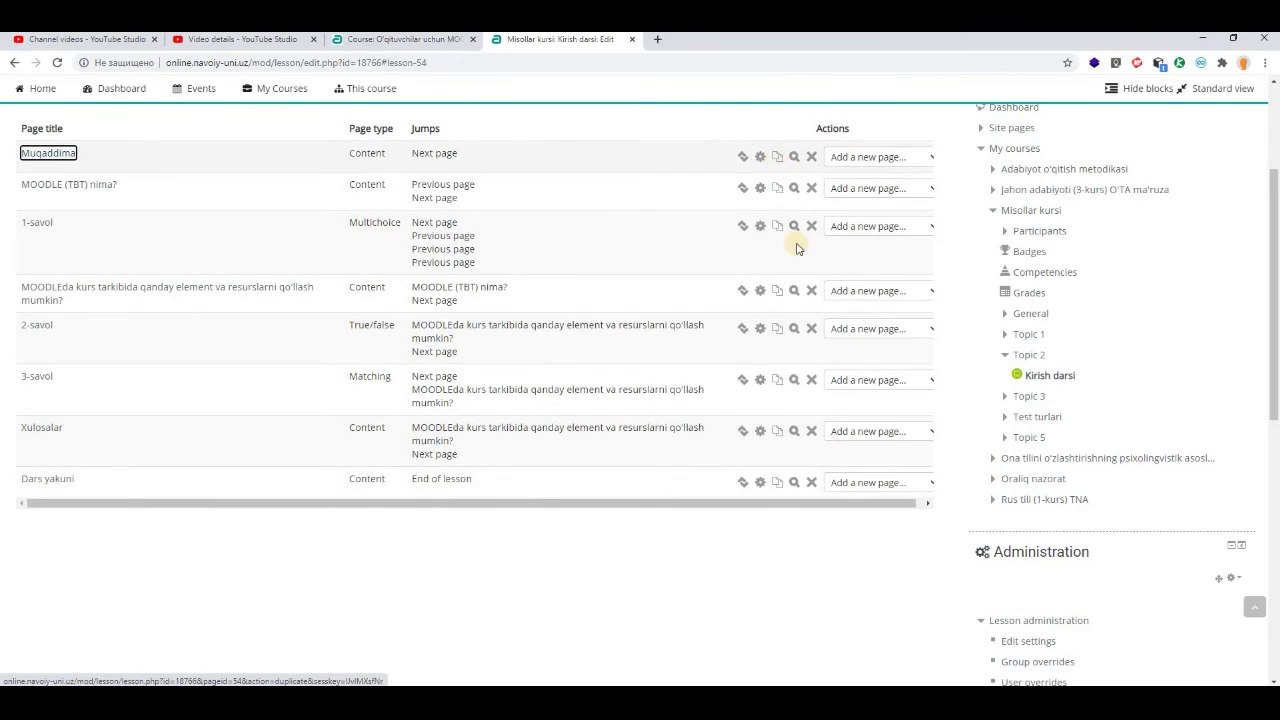
scroll(790, 290, "up", 3)
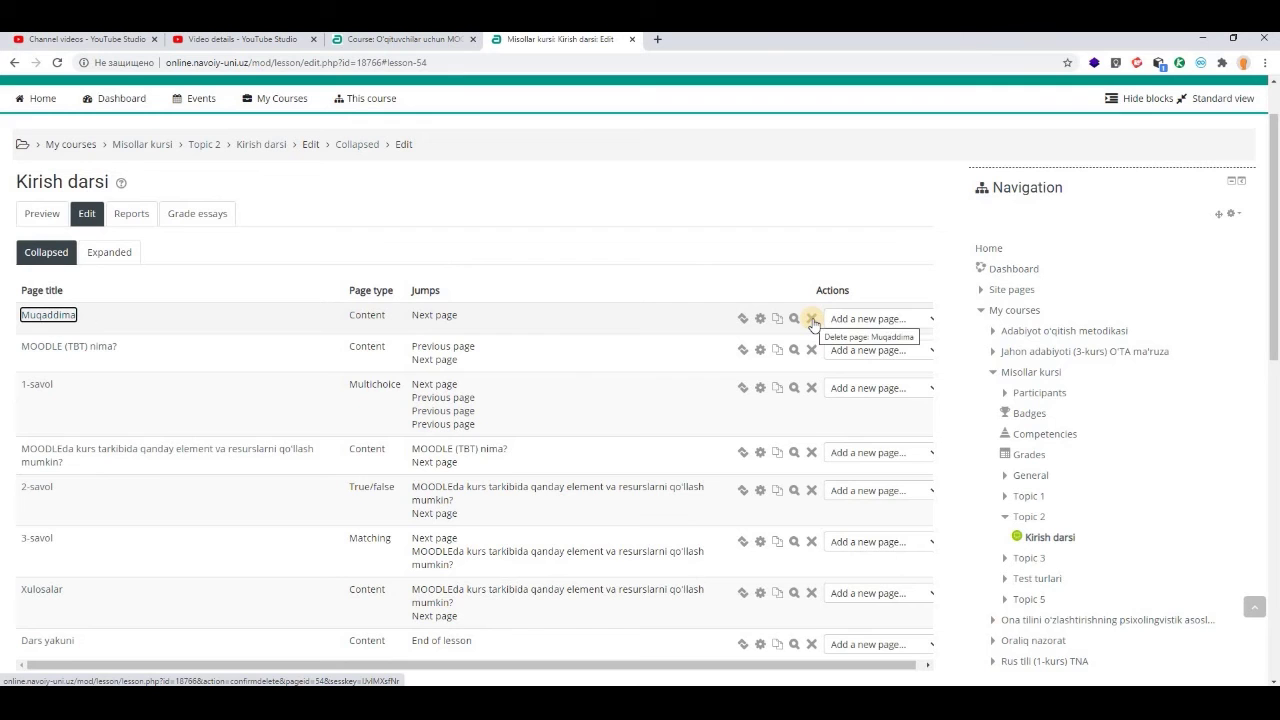
scroll(632, 410, "down", 4)
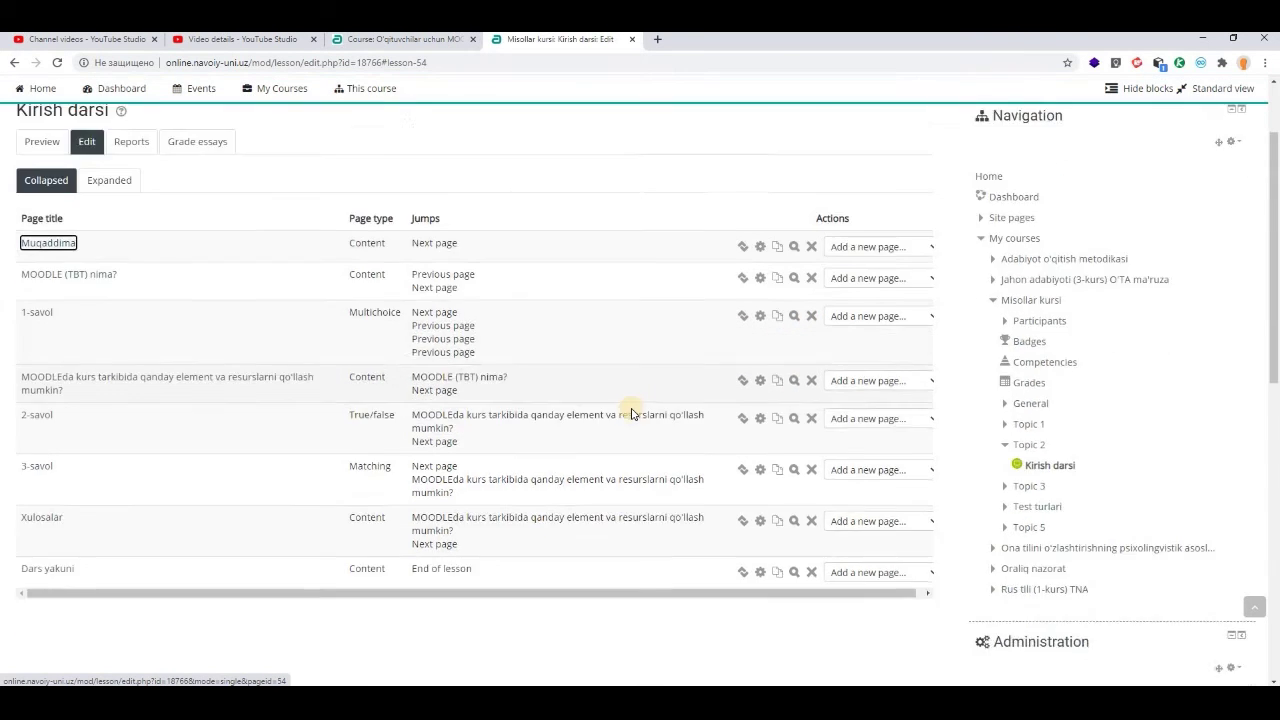
scroll(632, 410, "down", 2)
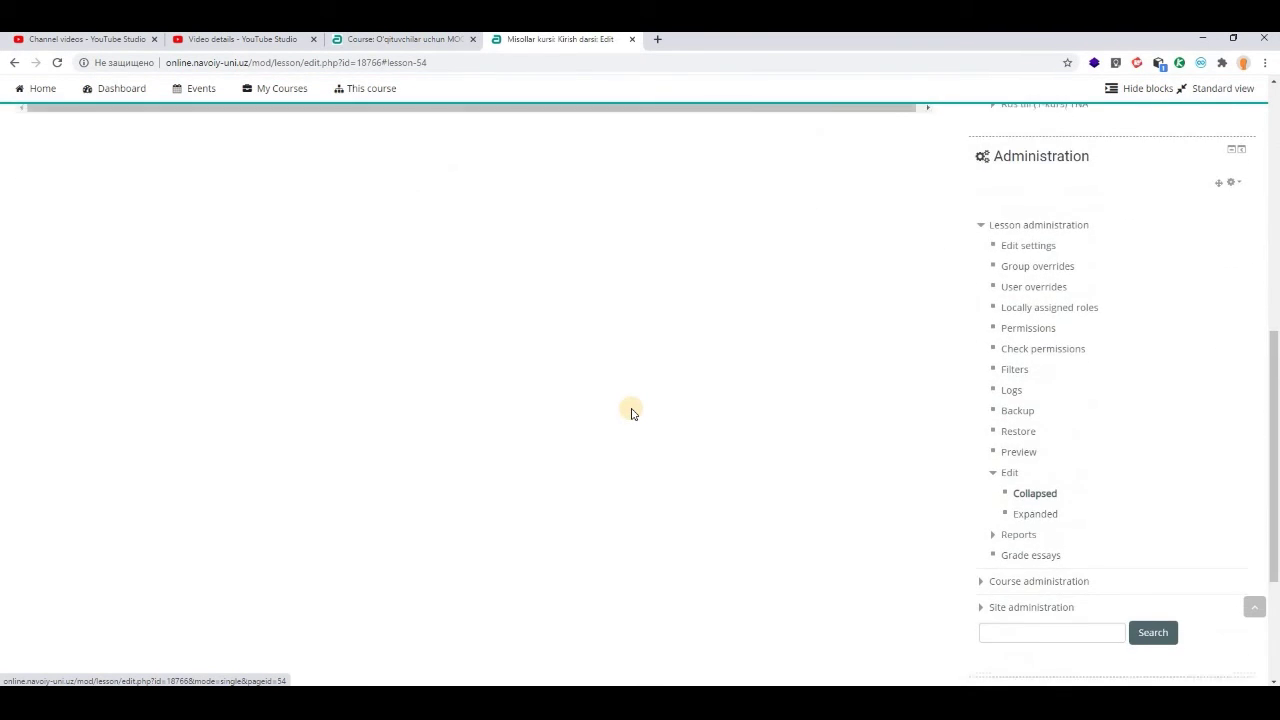
scroll(632, 410, "up", 4)
scroll(631, 413, "up", 1)
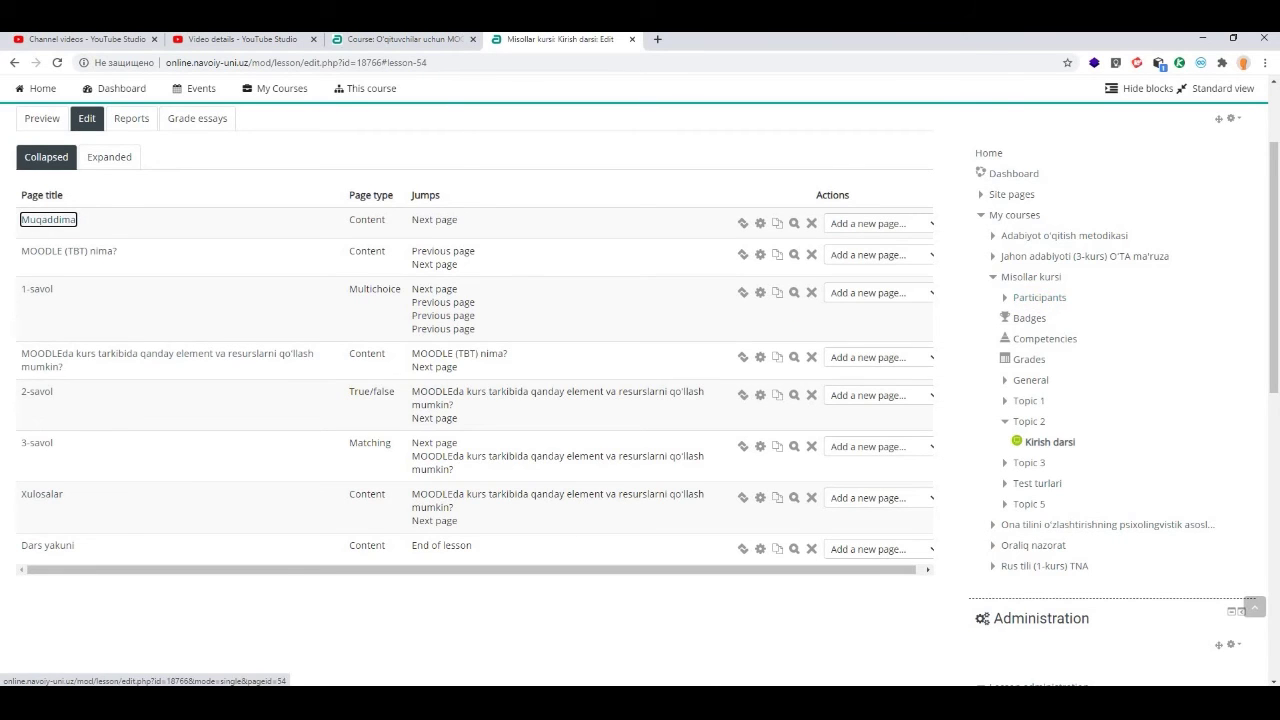
Switch to the incognito browser window and open the login page of the distance learning site.
left_click(243, 660)
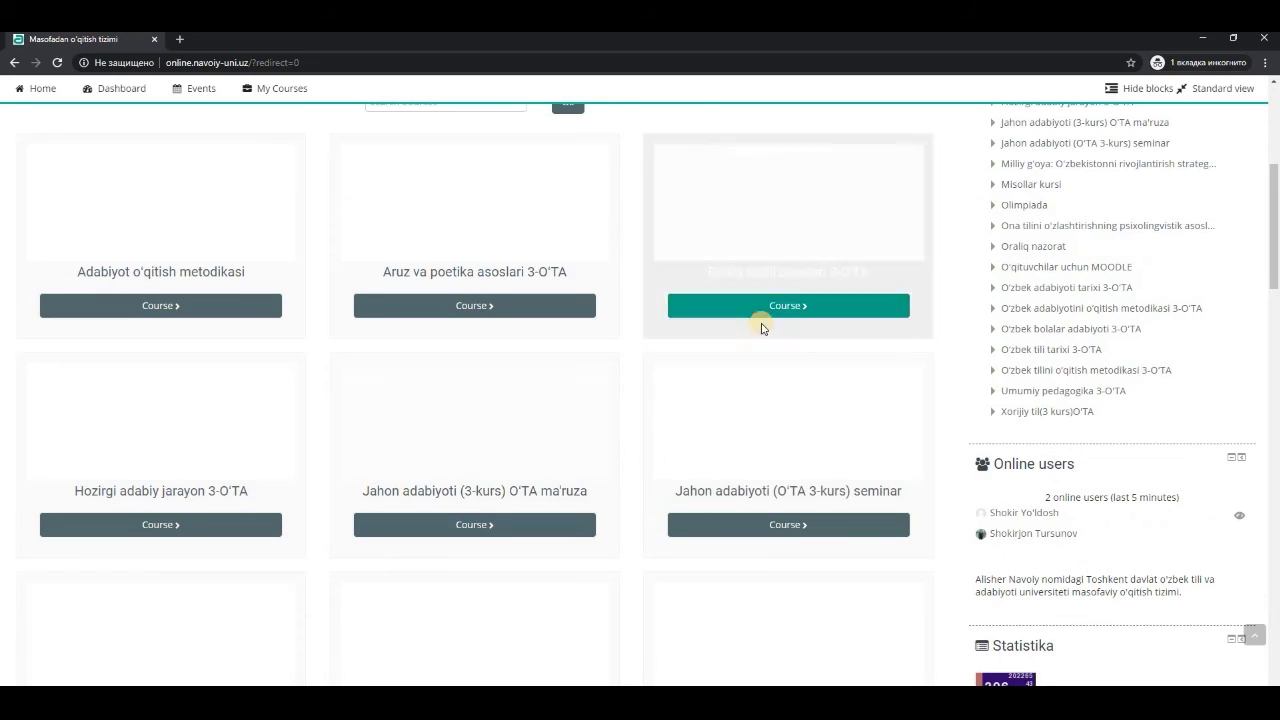
left_click(668, 338)
scroll(529, 248, "down", 10)
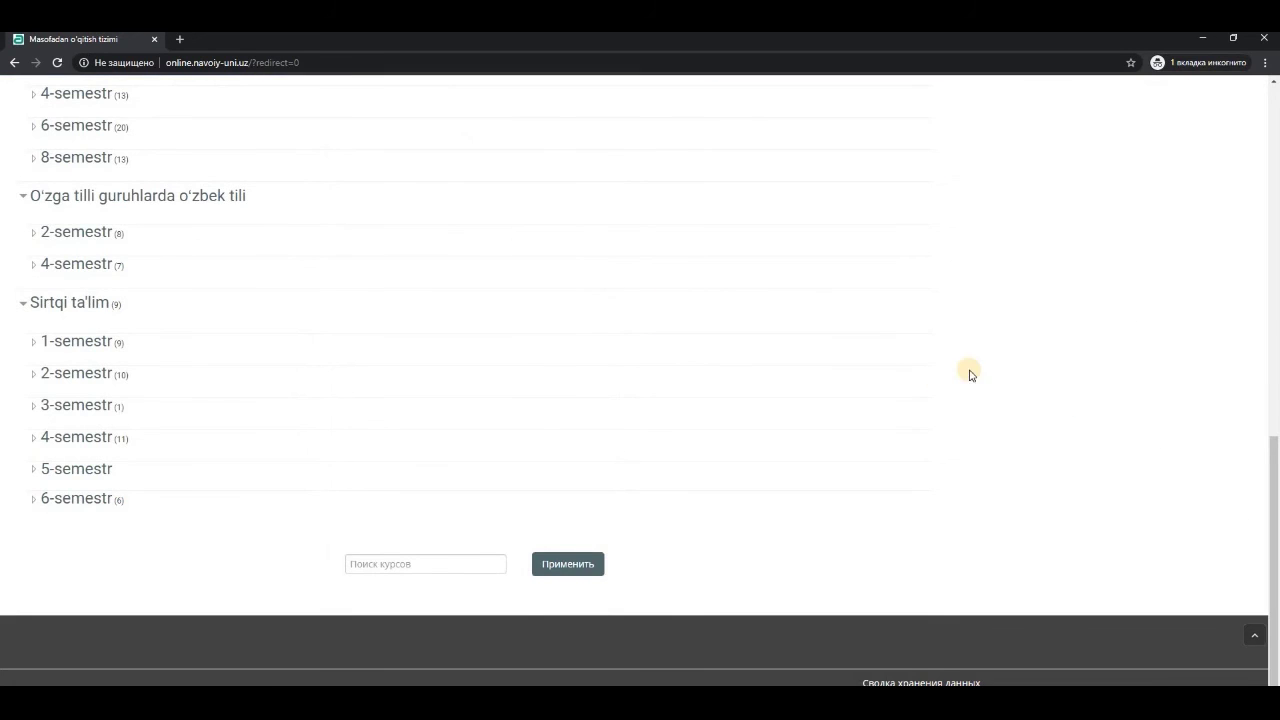
scroll(1100, 250, "up", 15)
left_click(1232, 89)
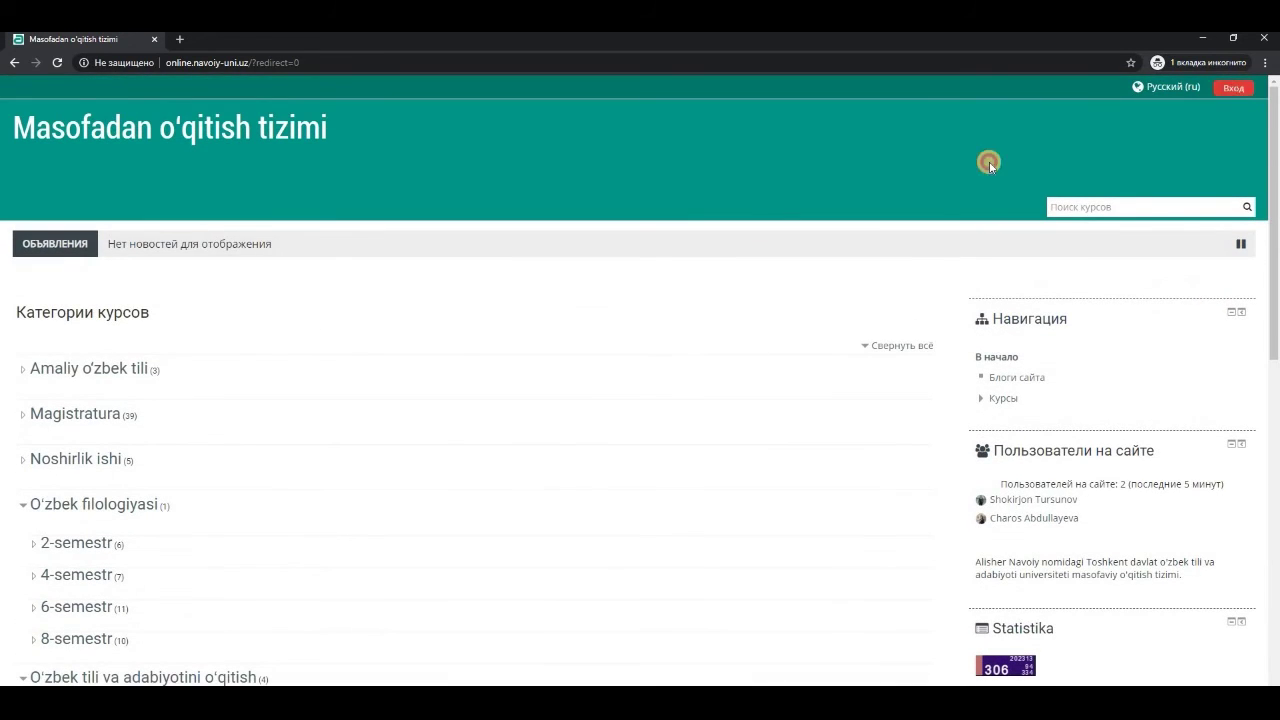
Log in to the site with the account's username and password and look down the course list.
left_click(511, 313)
type("syu")
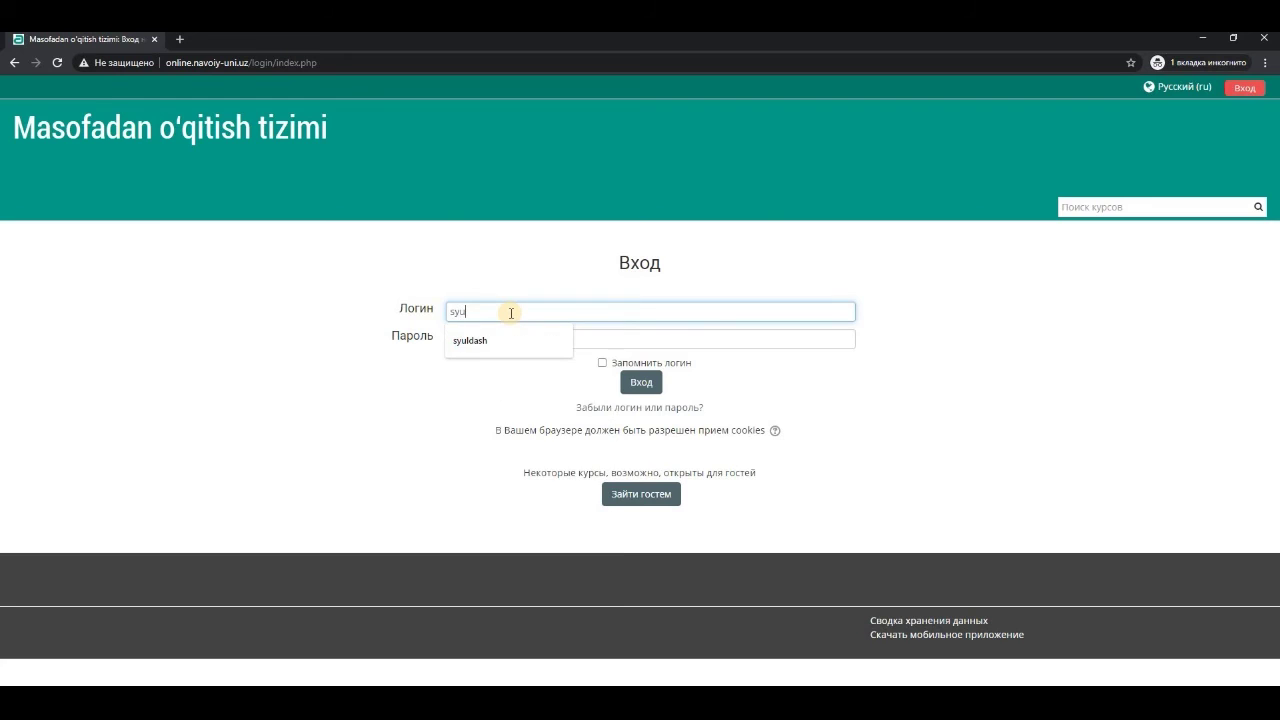
key("Down")
key("Return")
key("Tab")
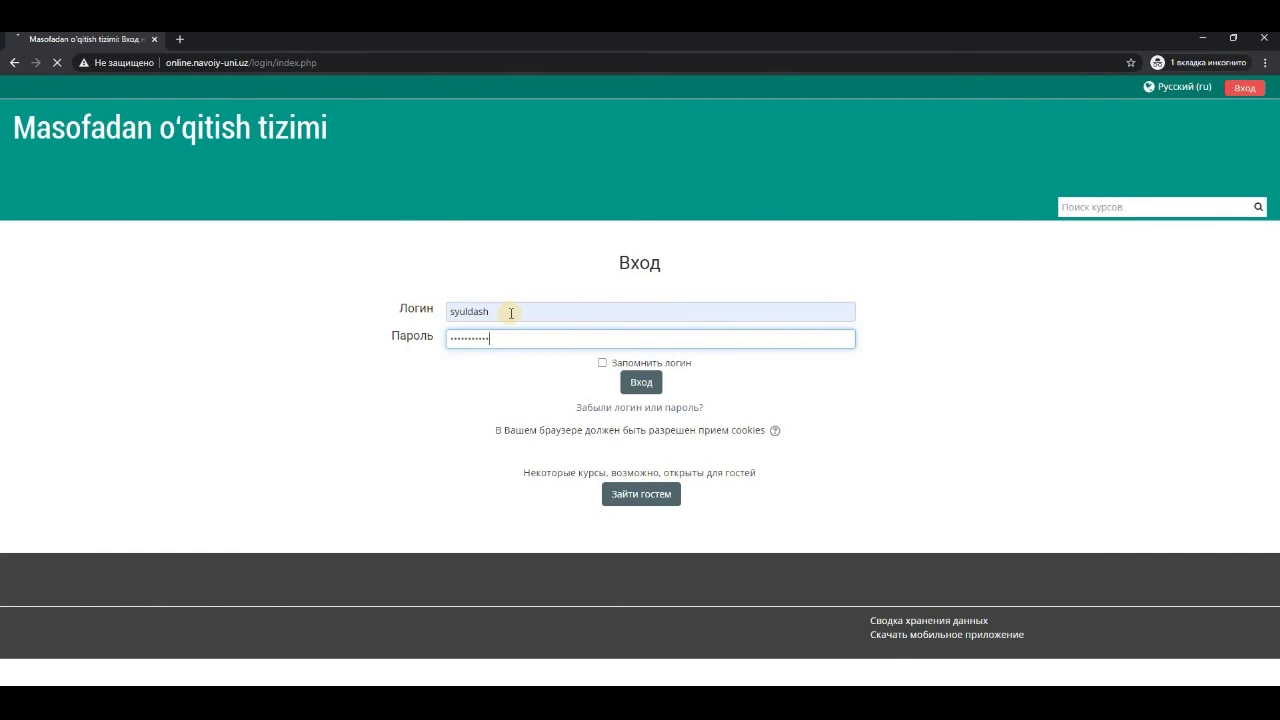
scroll(705, 381, "down", 4)
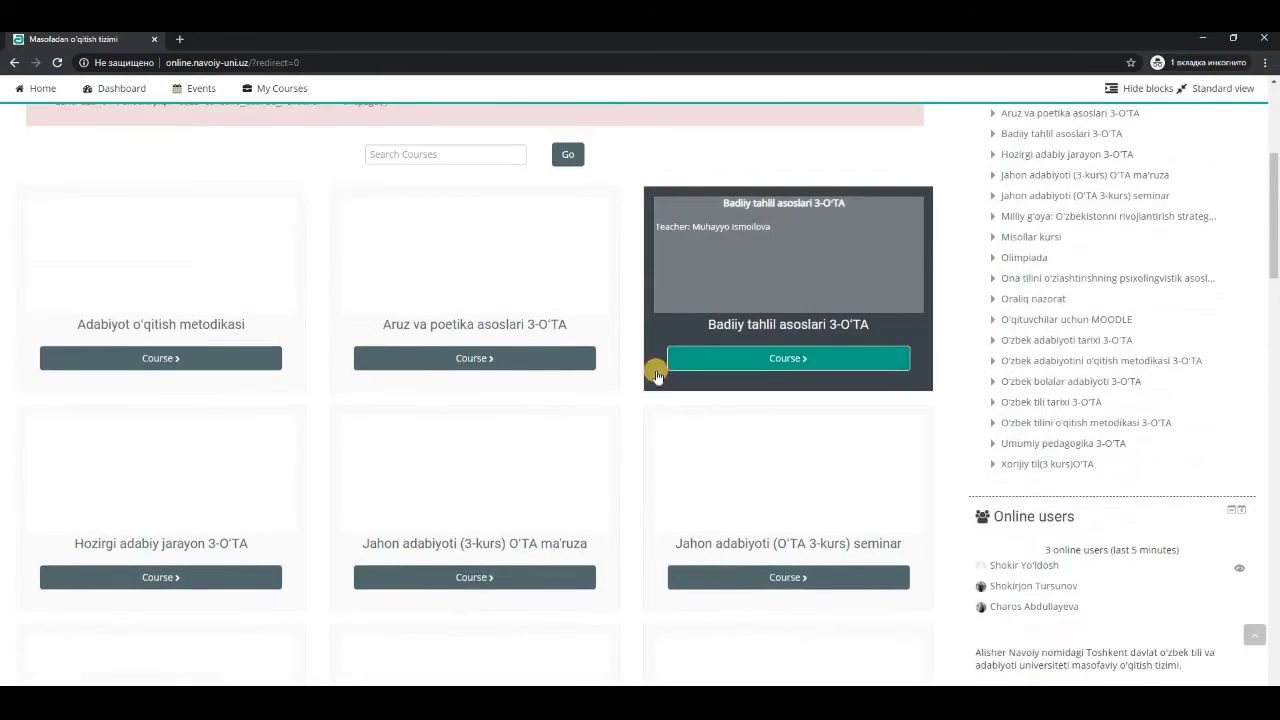
Open the "Kirish darsi" lesson in the "Misollar kursi" course, read the "Muqaddima" page and go on to the following page.
left_click(498, 402)
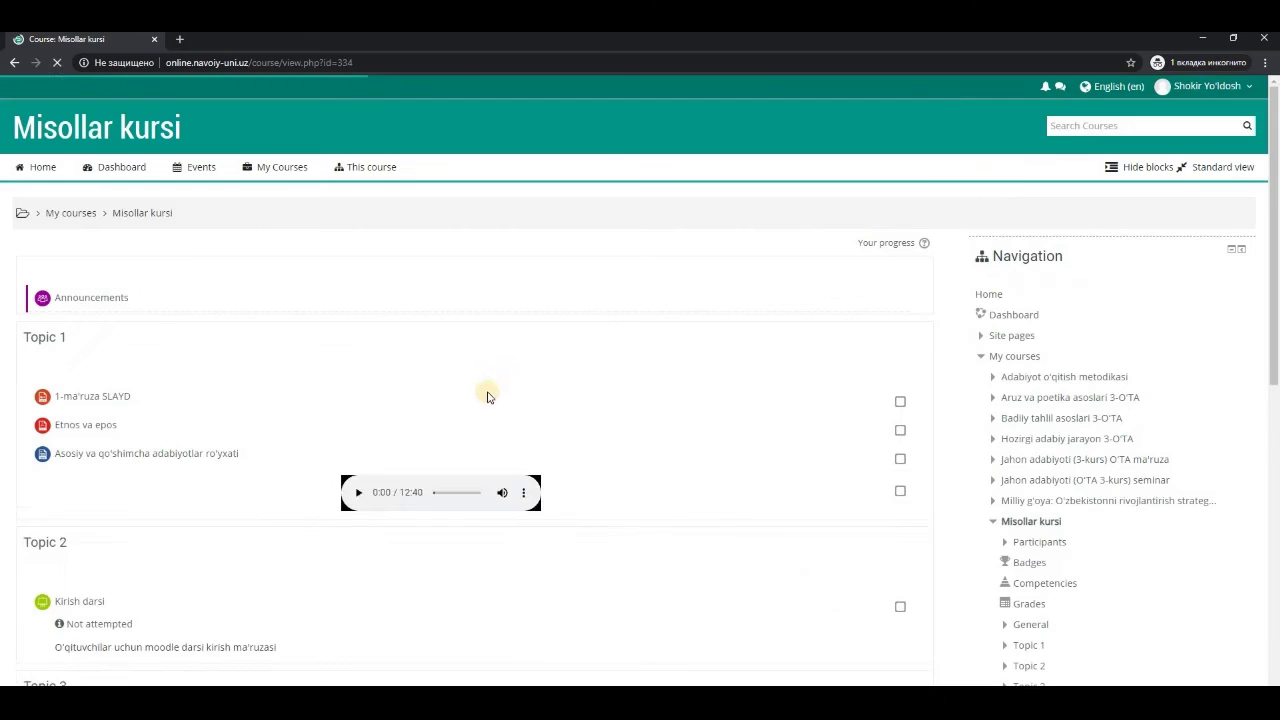
scroll(66, 280, "down", 3)
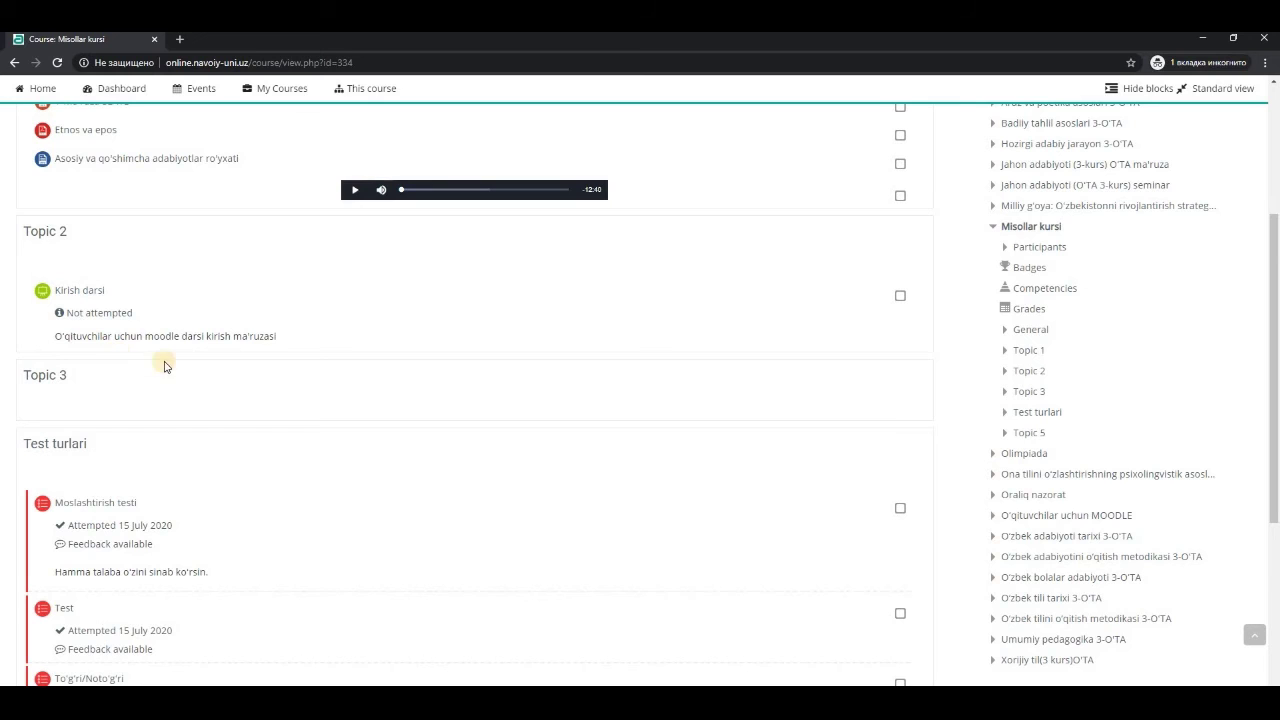
left_click(86, 290)
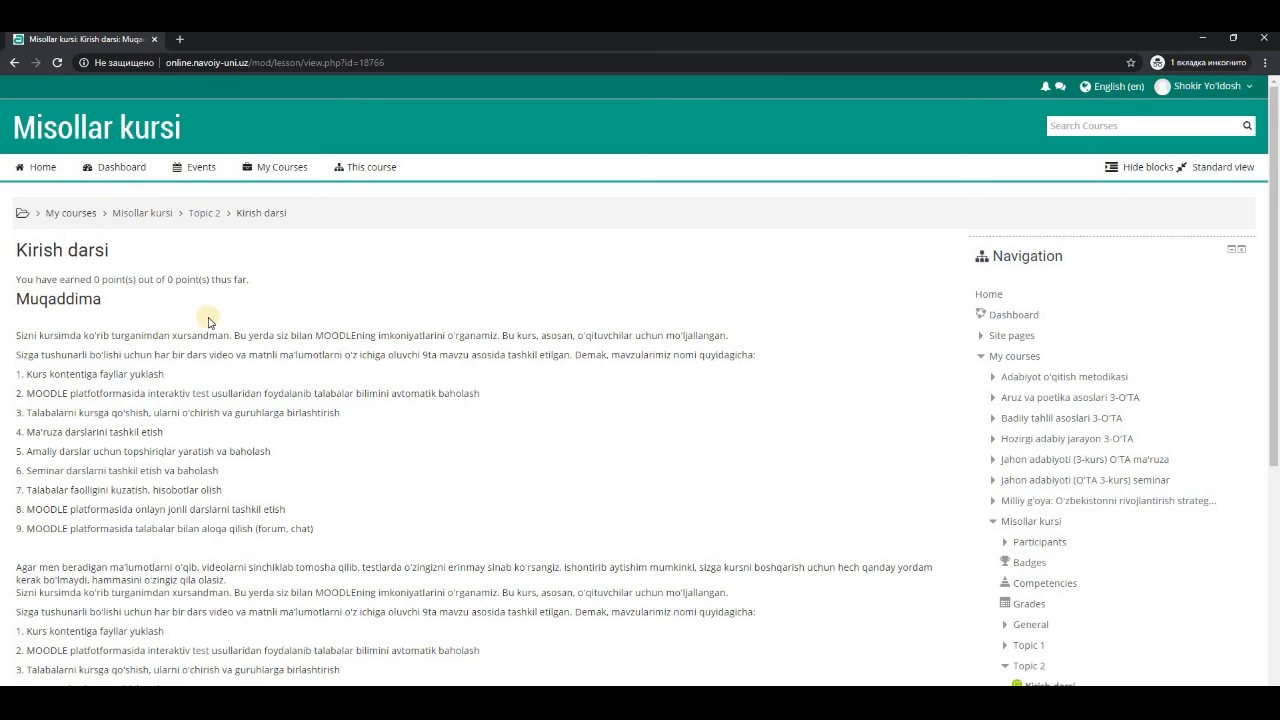
scroll(314, 323, "down", 5)
left_click(82, 464)
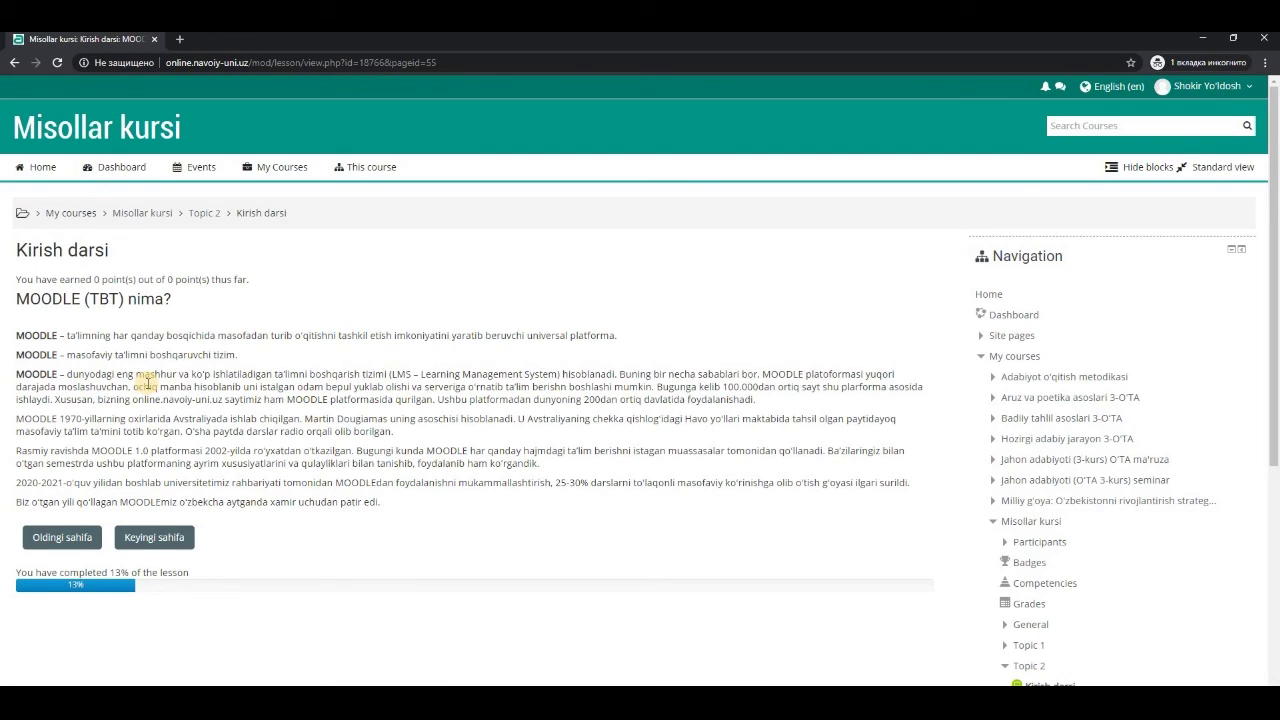
Go on to the first question, answer it with "Avstraliya", and continue without a retry.
left_click(175, 537)
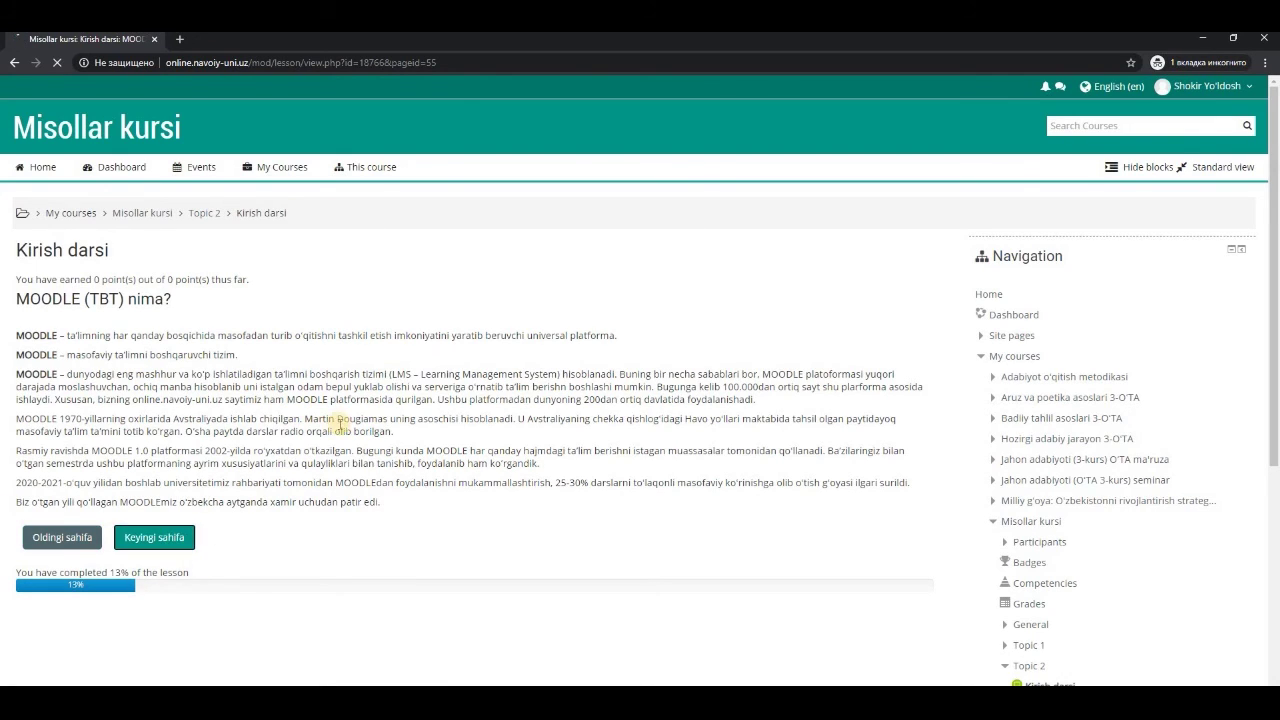
left_click(305, 399)
left_click(316, 455)
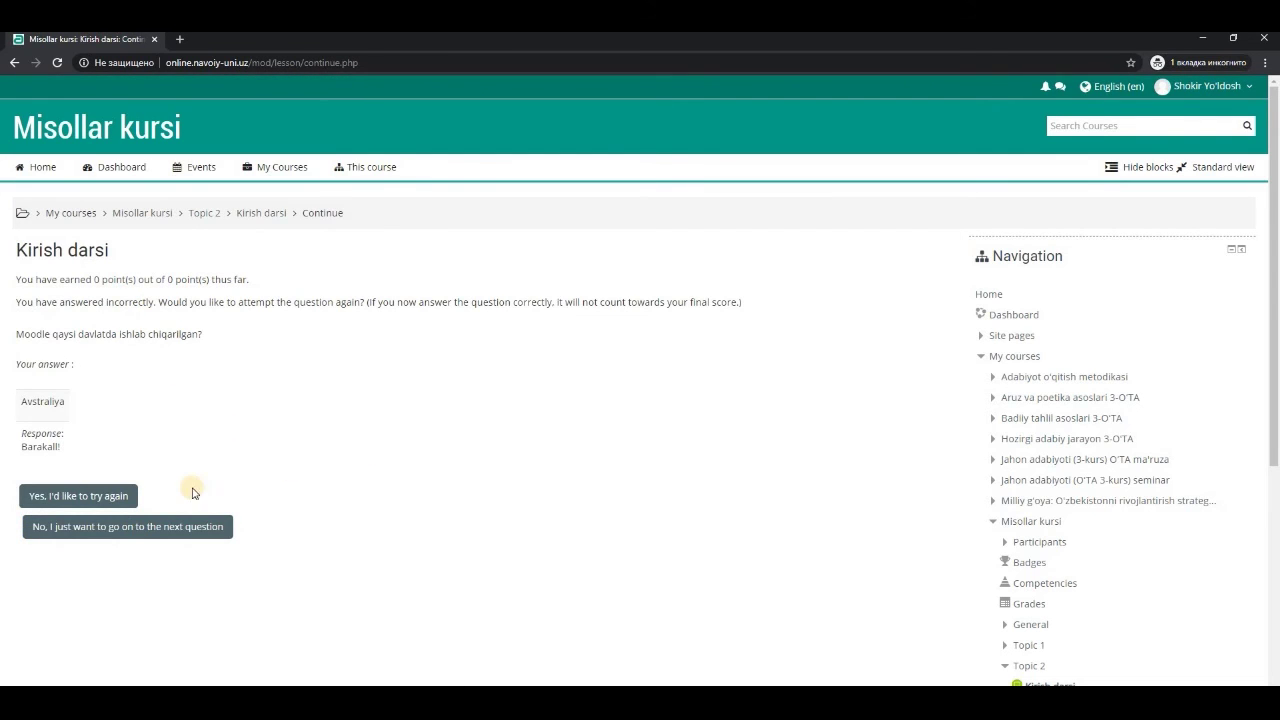
left_click(133, 527)
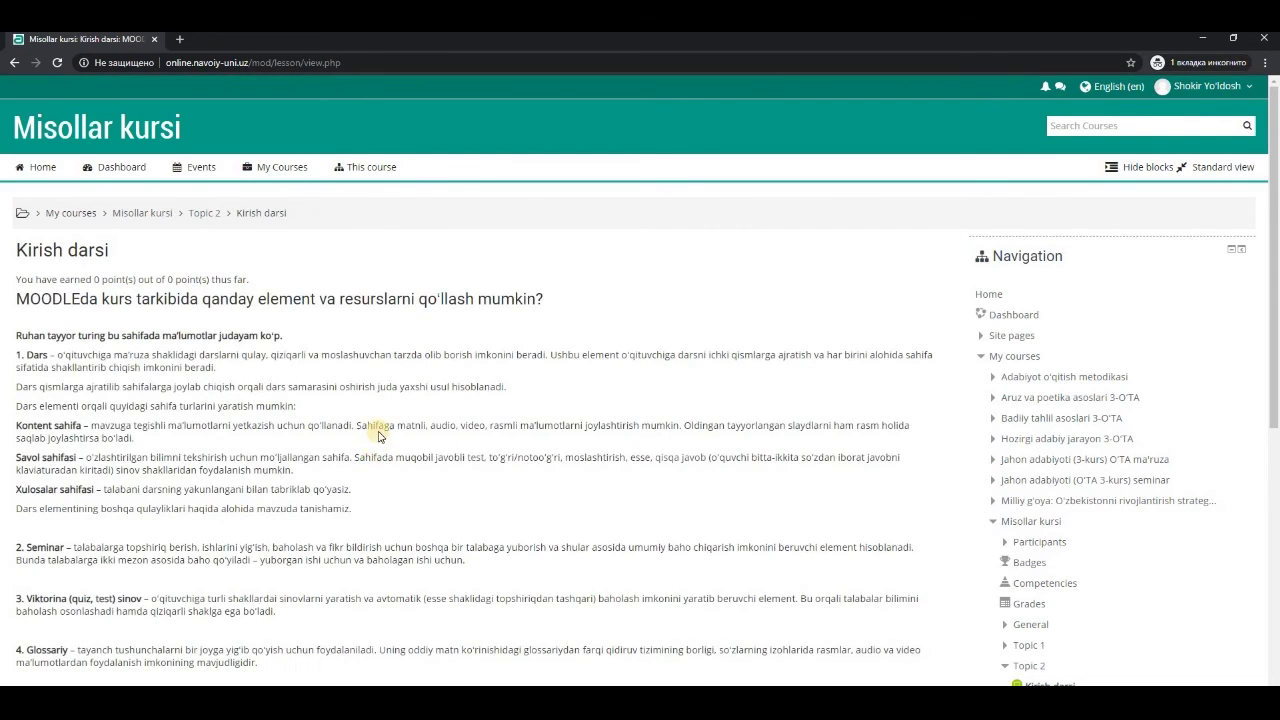
Read through the course elements page, answer the true/false question about Forum with "Noto'g'ri", and continue without a retry.
scroll(385, 418, "down", 2)
scroll(437, 408, "down", 3)
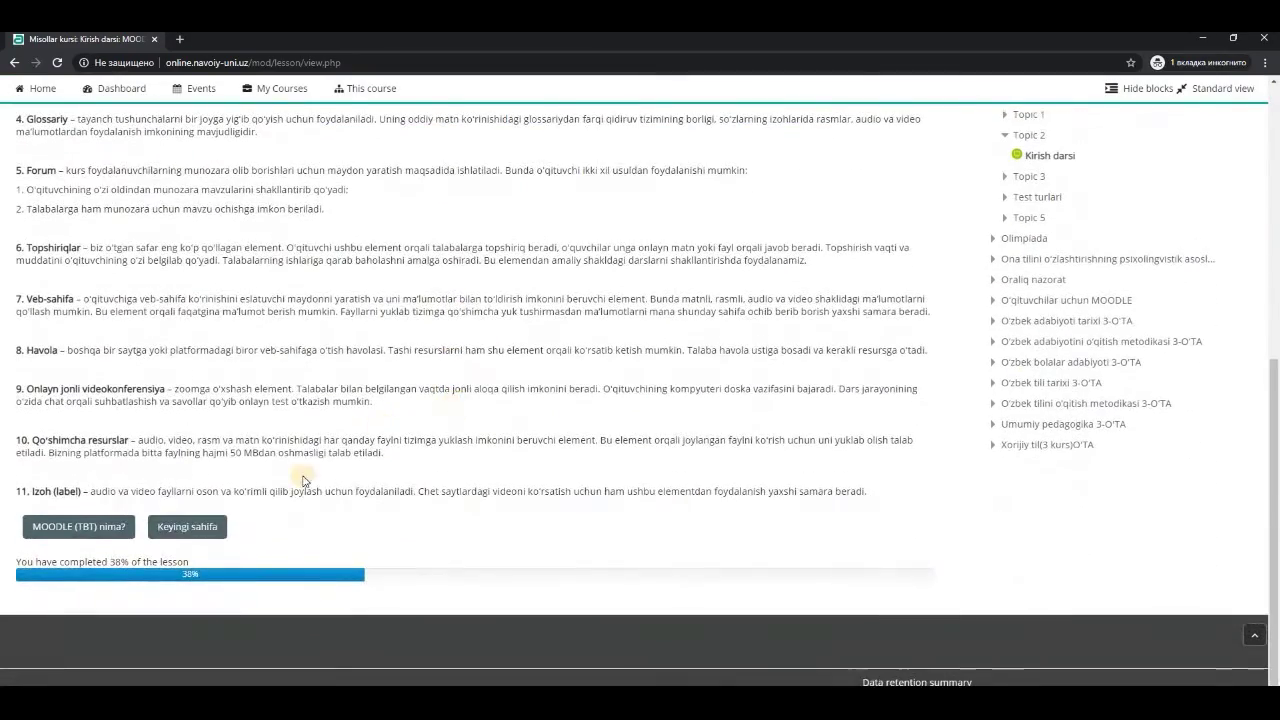
left_click(218, 530)
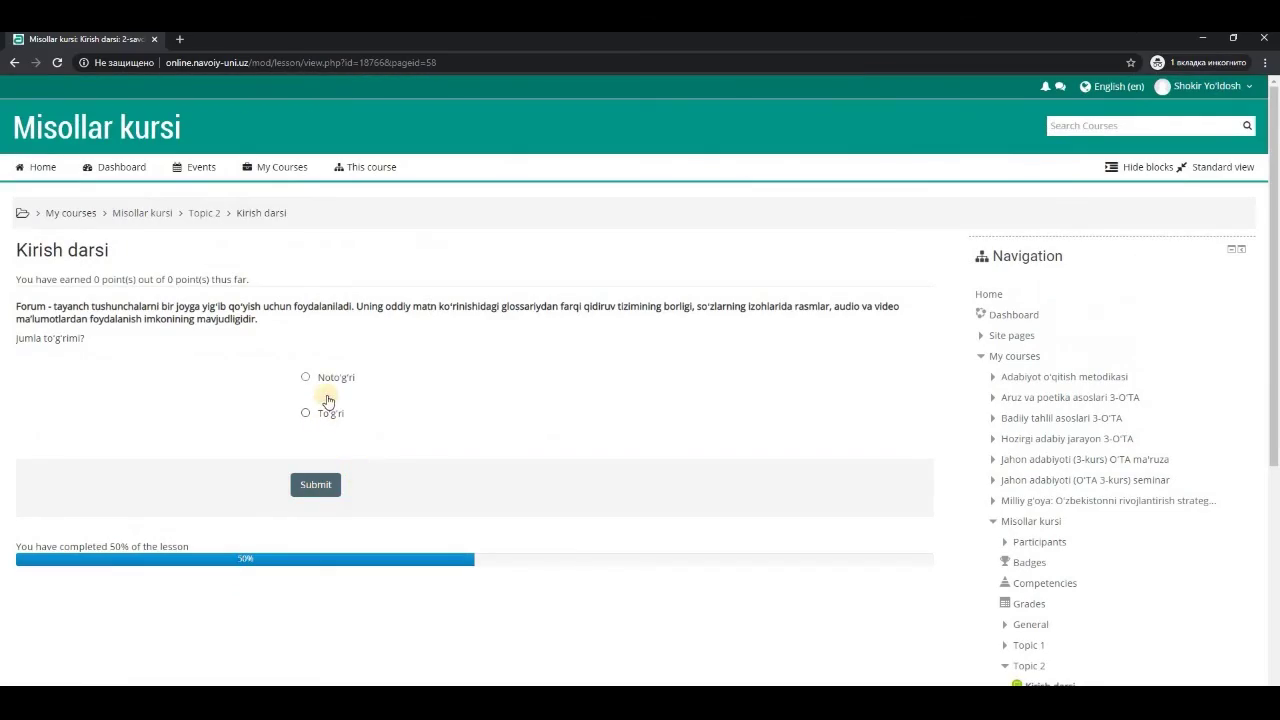
left_click(333, 382)
left_click(316, 484)
scroll(349, 486, "down", 1)
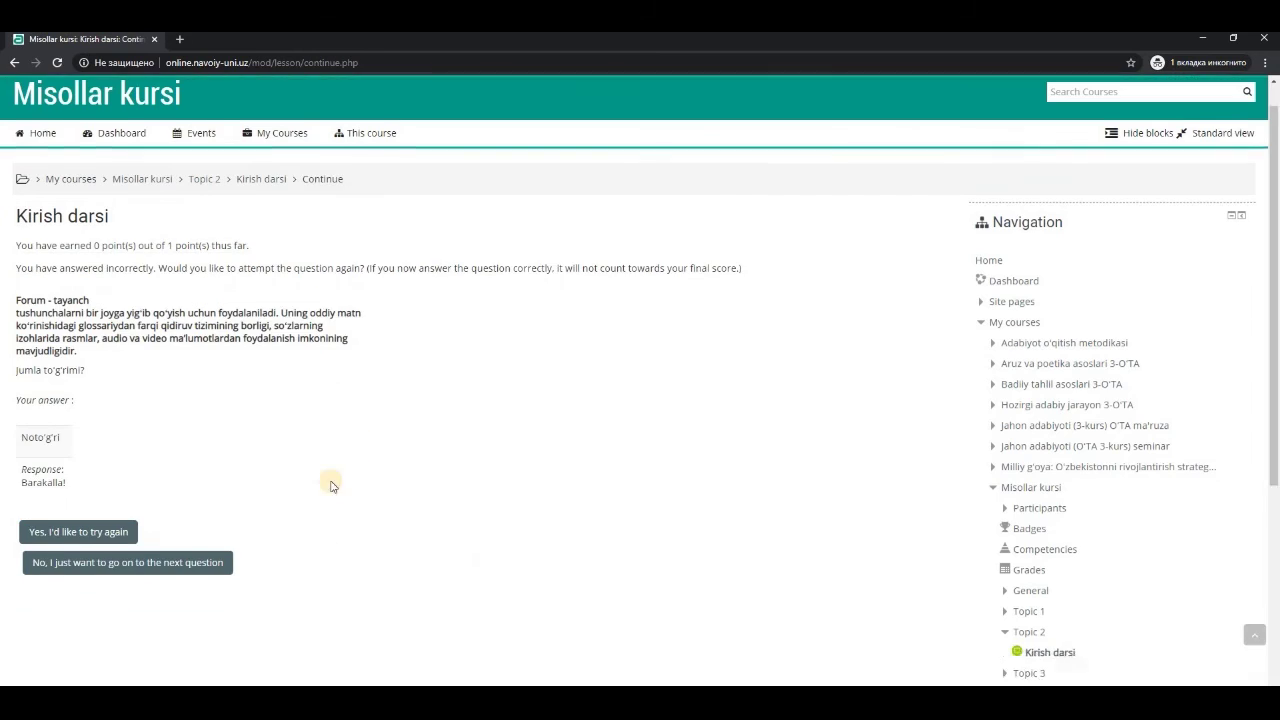
left_click(207, 526)
Match the three descriptions in order with "Glossariy", "Sinov" and "Seminar", submit the answer and continue the lesson.
left_click(337, 331)
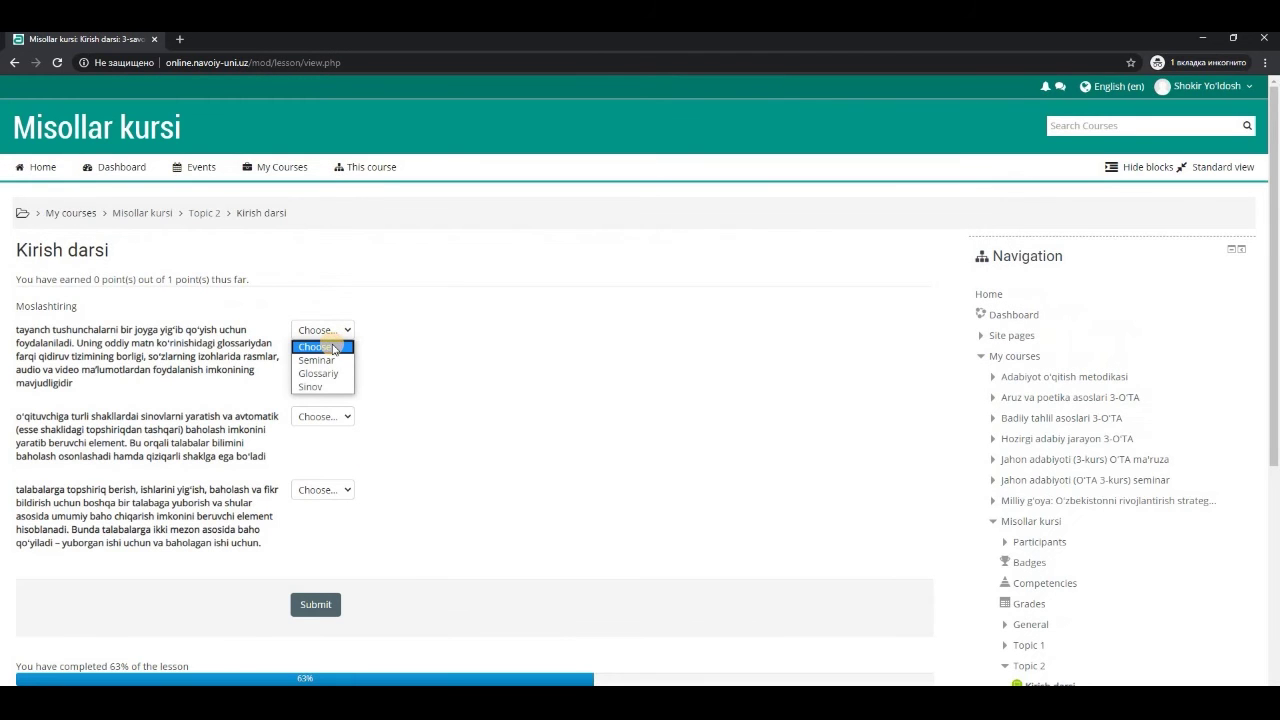
left_click(328, 373)
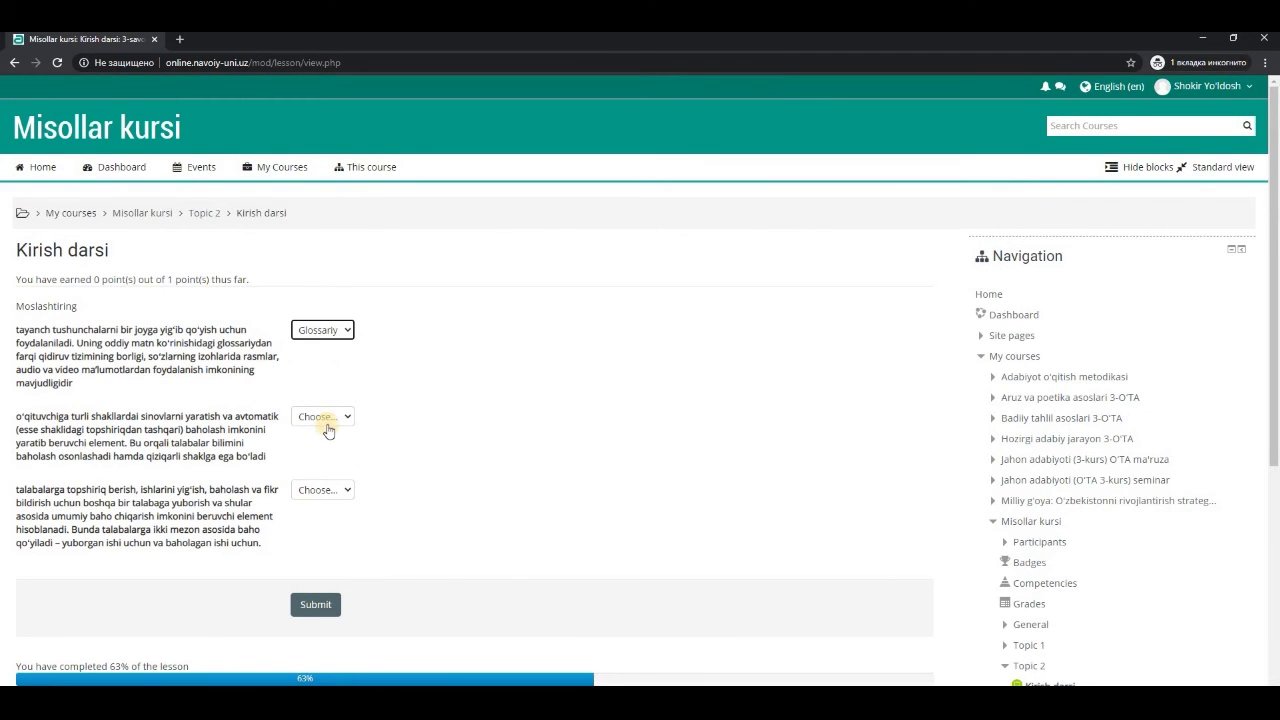
left_click(326, 426)
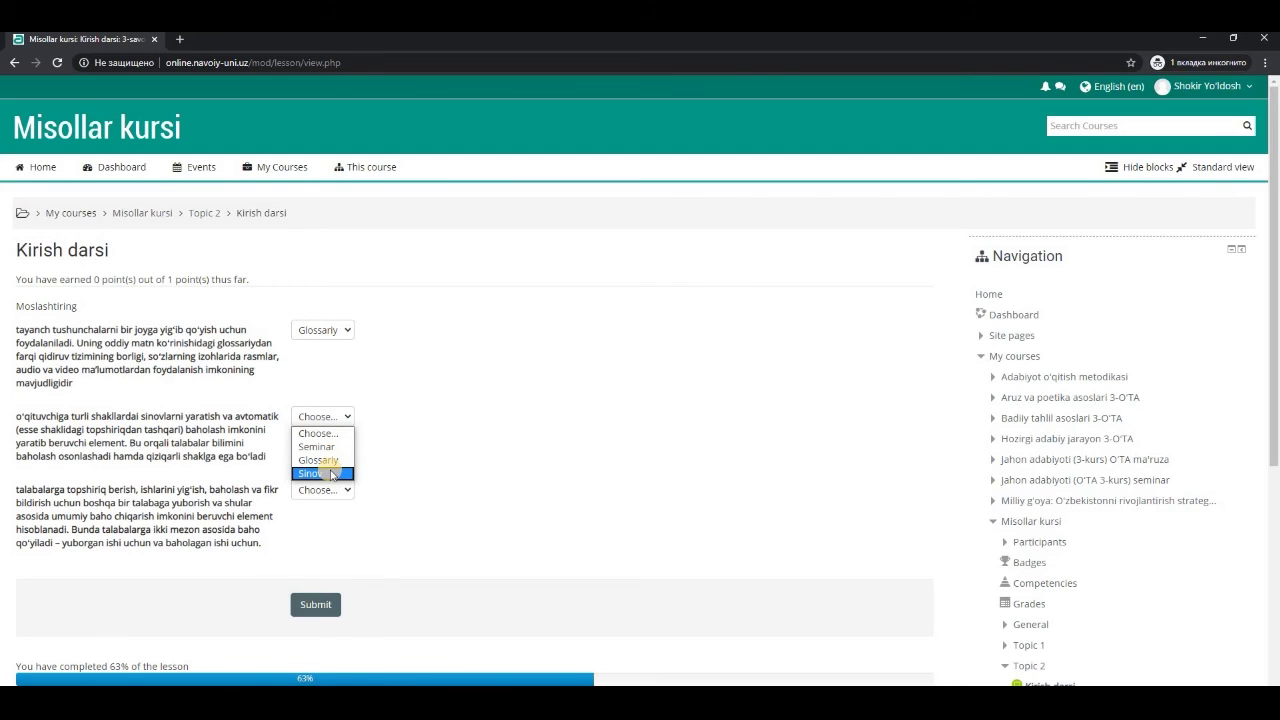
left_click(331, 474)
left_click(325, 490)
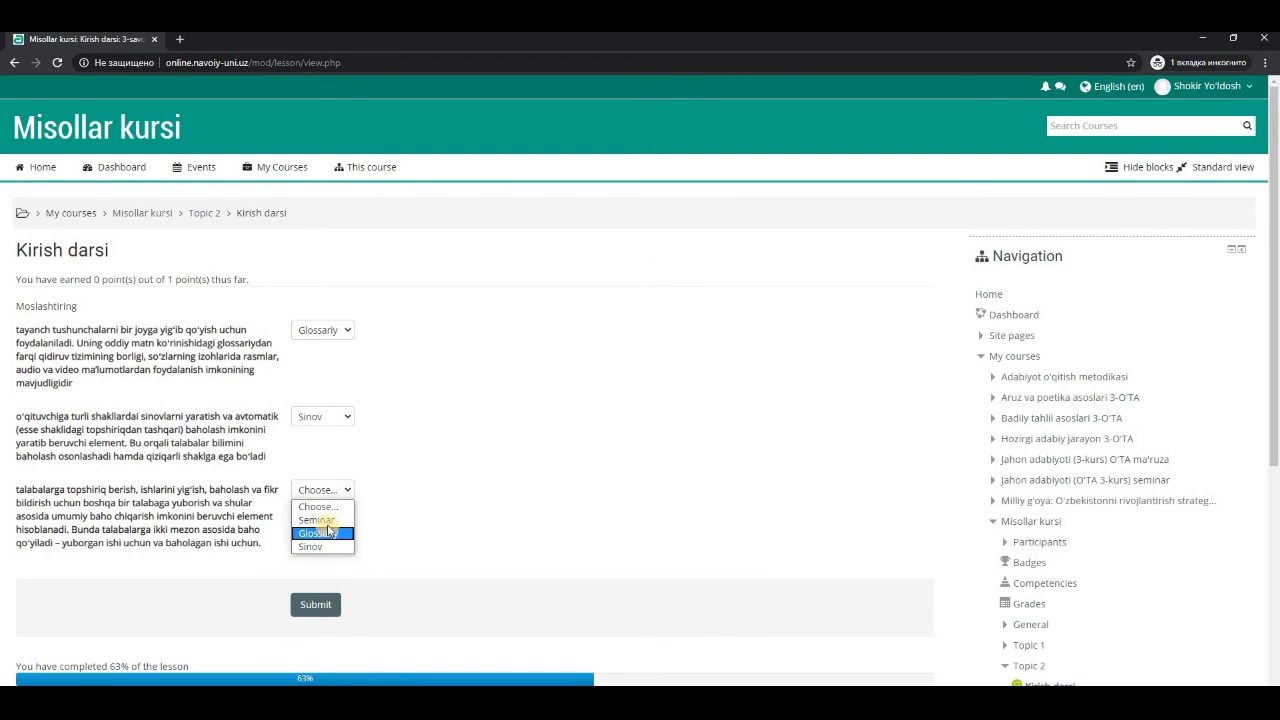
left_click(320, 521)
left_click(320, 594)
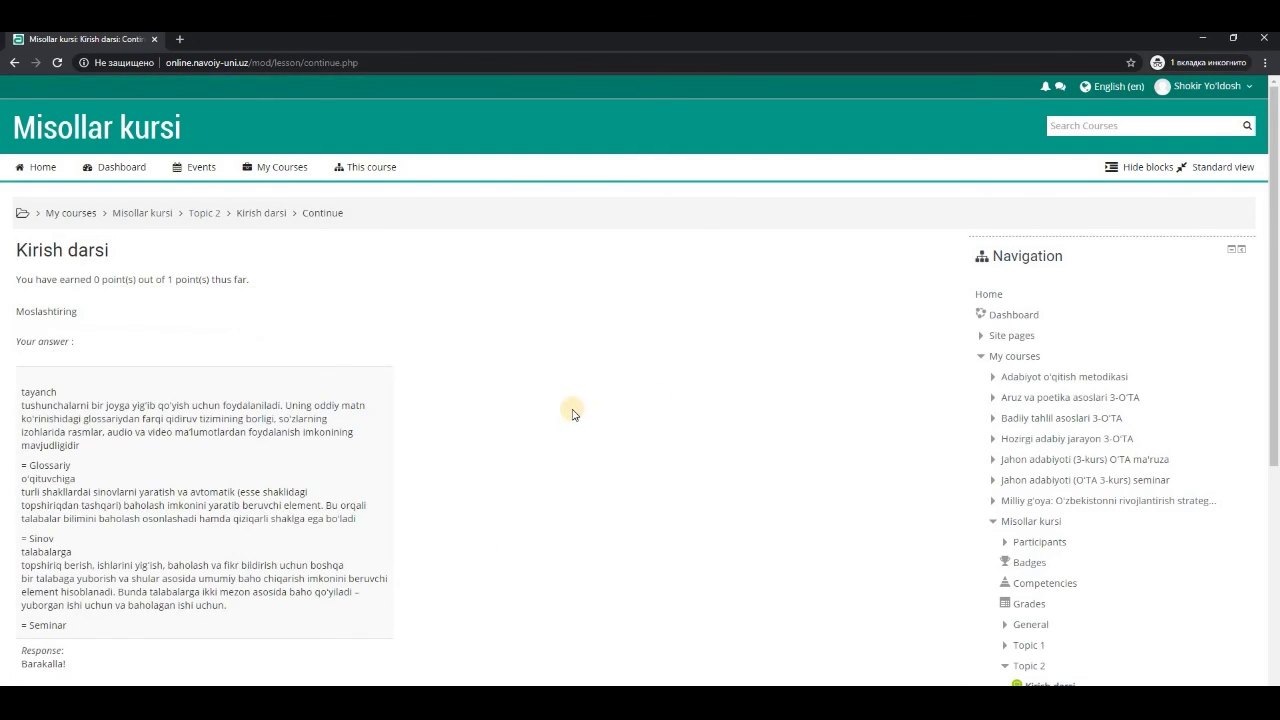
scroll(181, 355, "down", 4)
left_click(51, 300)
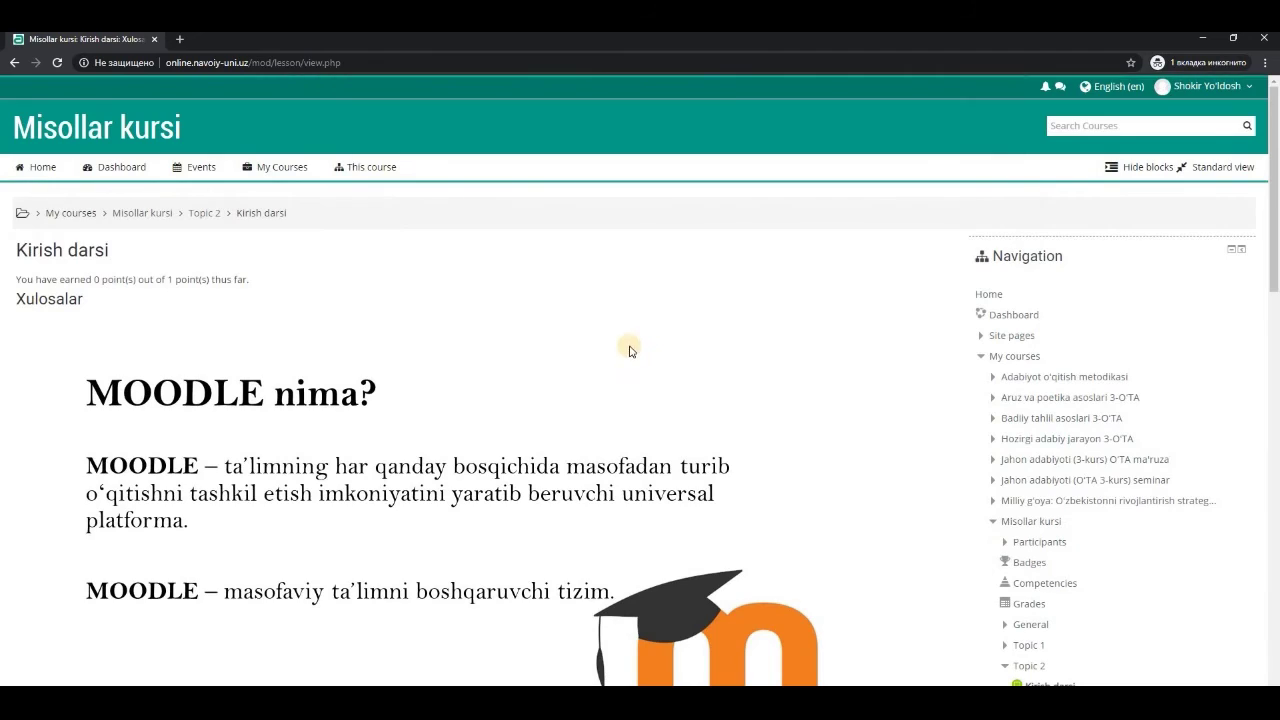
Look through the "Xulosalar" page, go to the "Dars yakuni" page and finish the lesson.
scroll(572, 363, "down", 15)
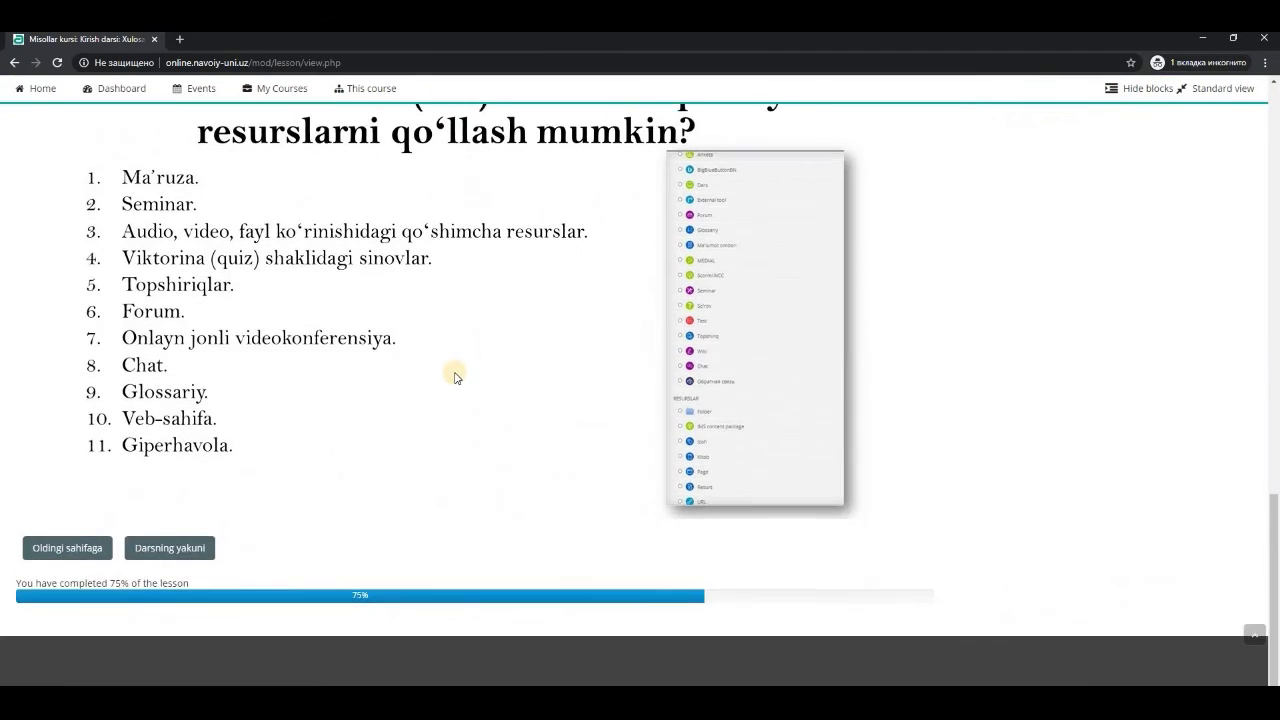
left_click(205, 526)
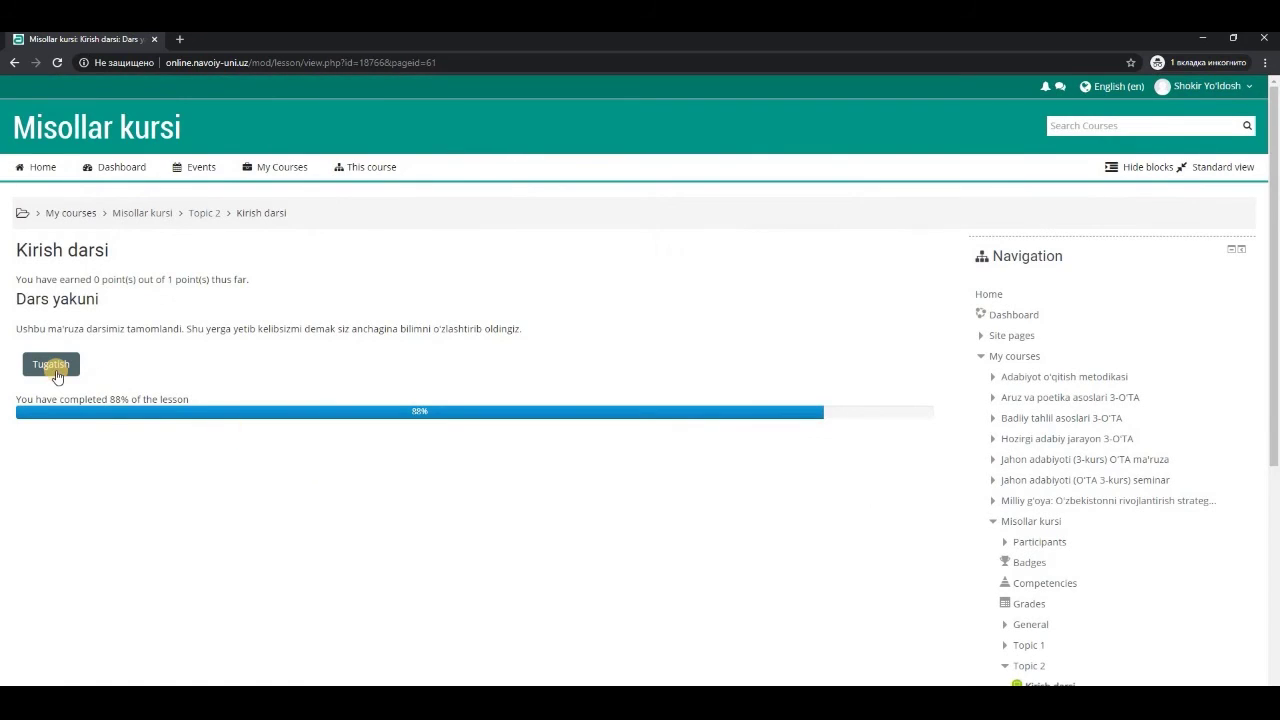
left_click(52, 366)
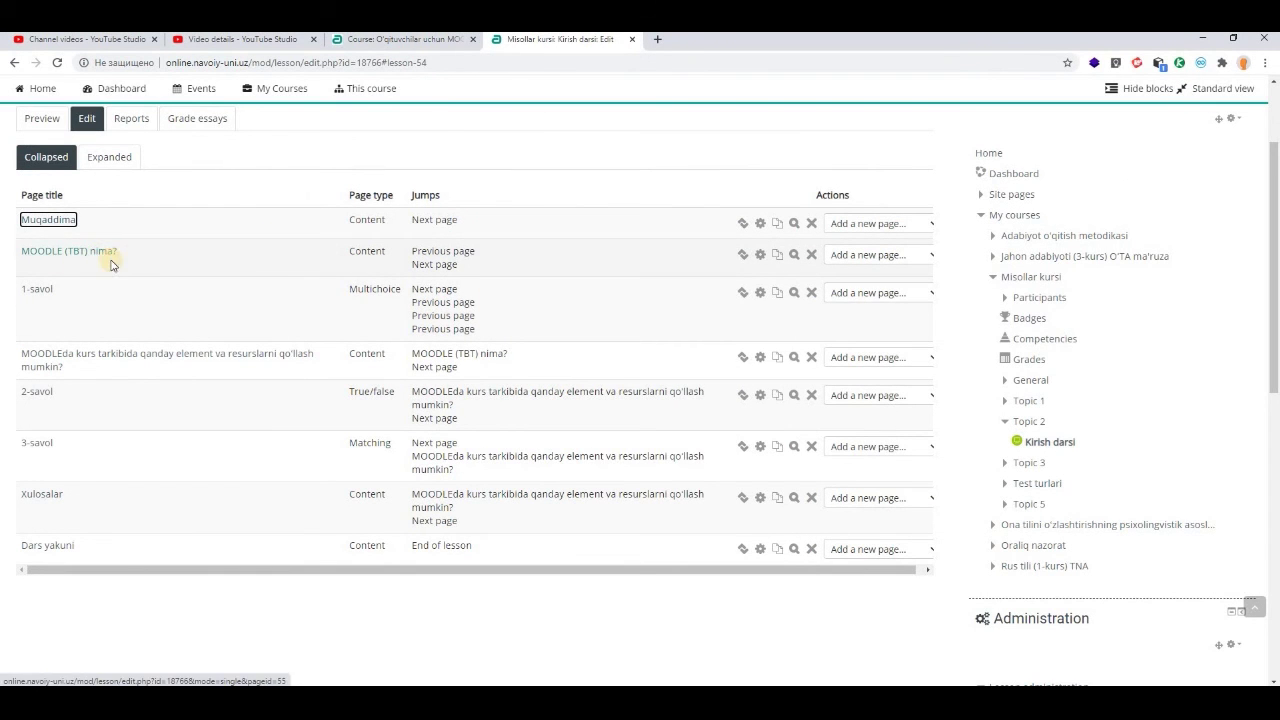
Open the "MOODLE (TBT) nima?" page for editing from the teacher's page list and add an empty line after its third paragraph.
left_click(762, 255)
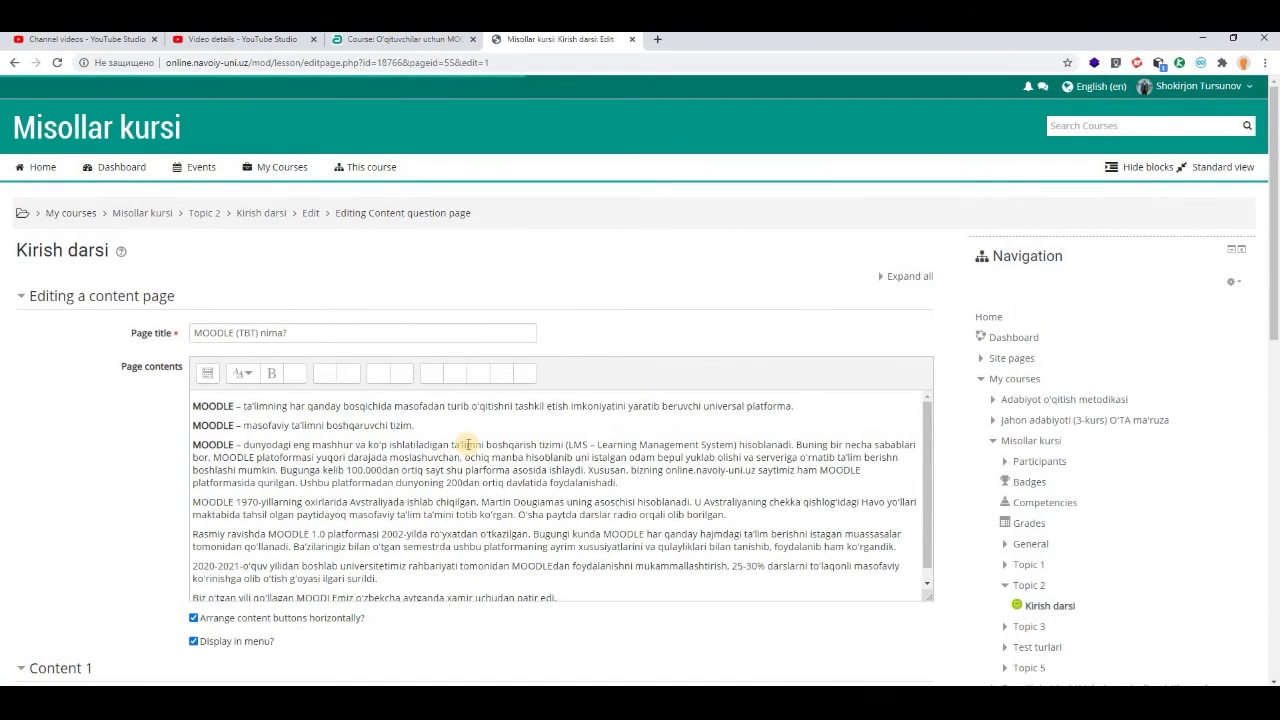
scroll(450, 520, "down", 1)
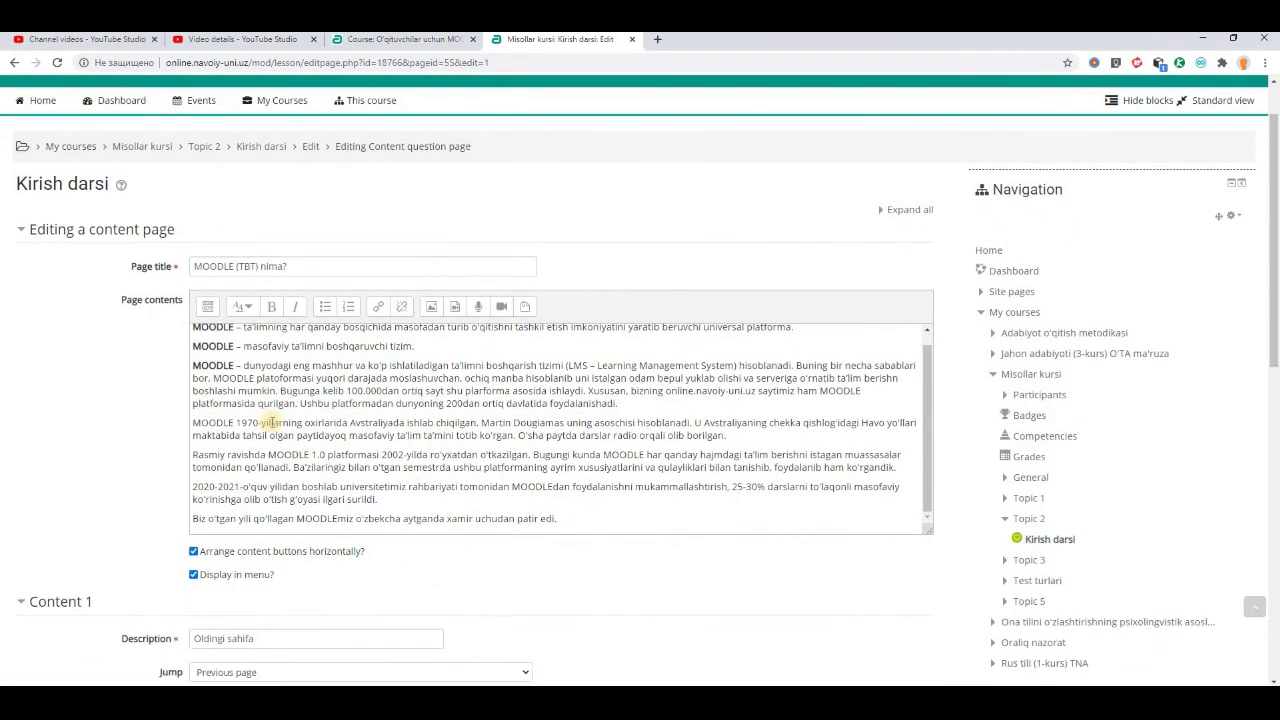
left_click(616, 401)
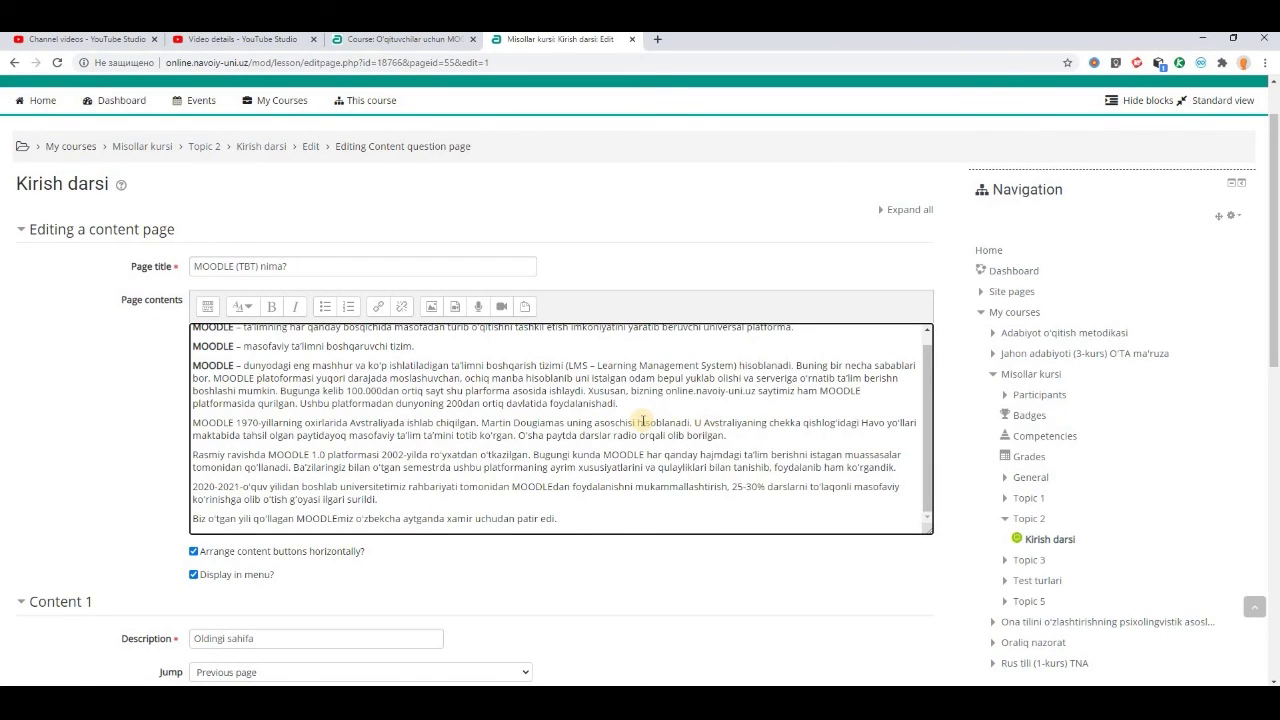
key("Return")
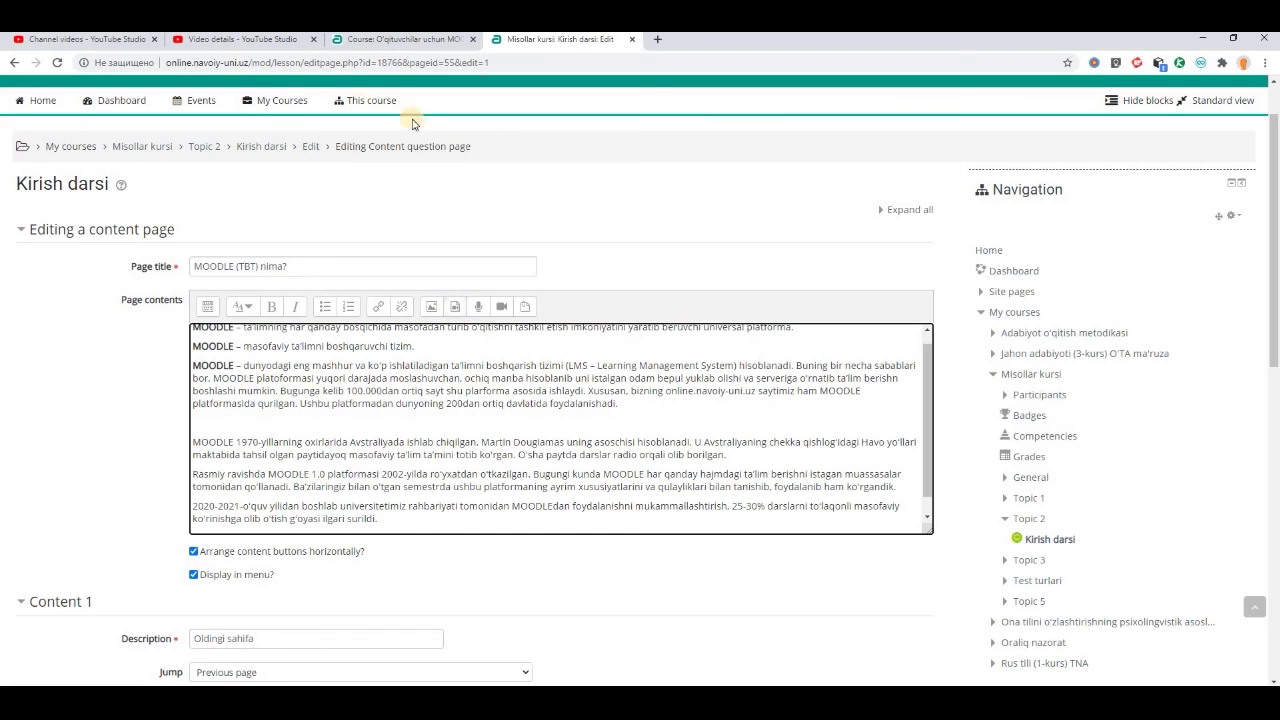
Switch to YouTube Studio and copy the shareable link of the newest video, about adding, removing and grouping students in Moodle.
left_click(100, 39)
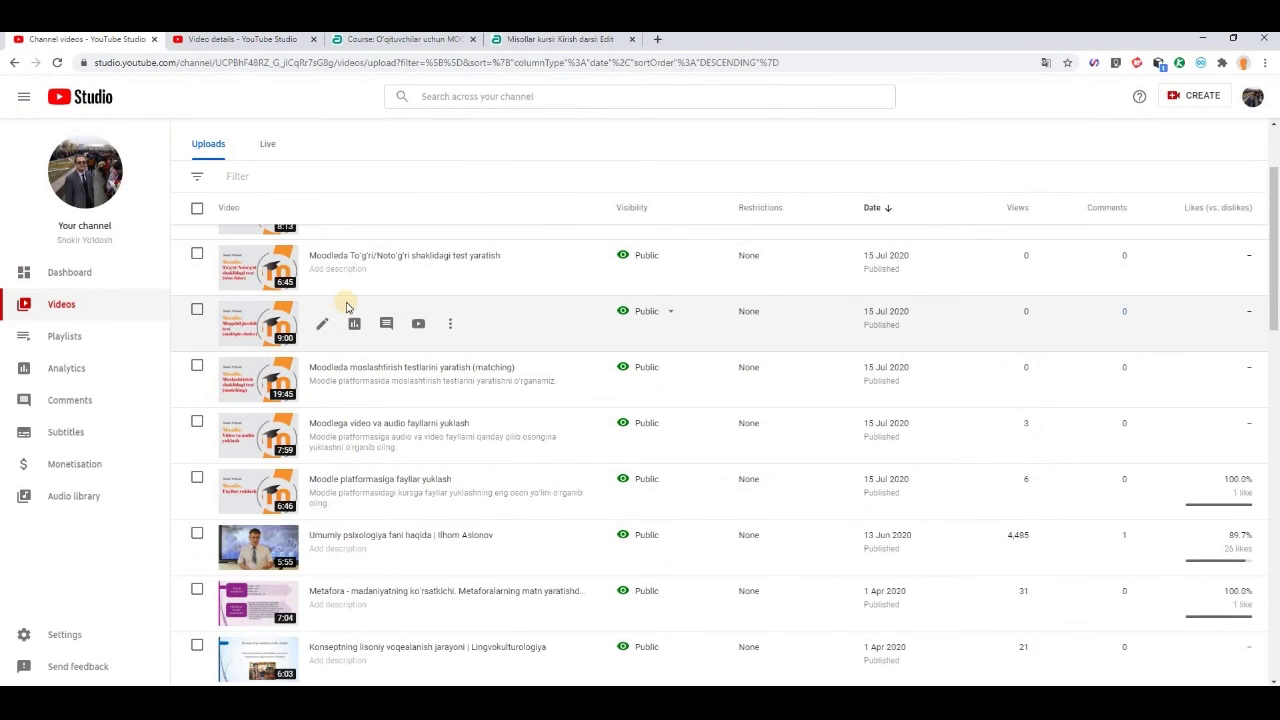
scroll(343, 305, "up", 3)
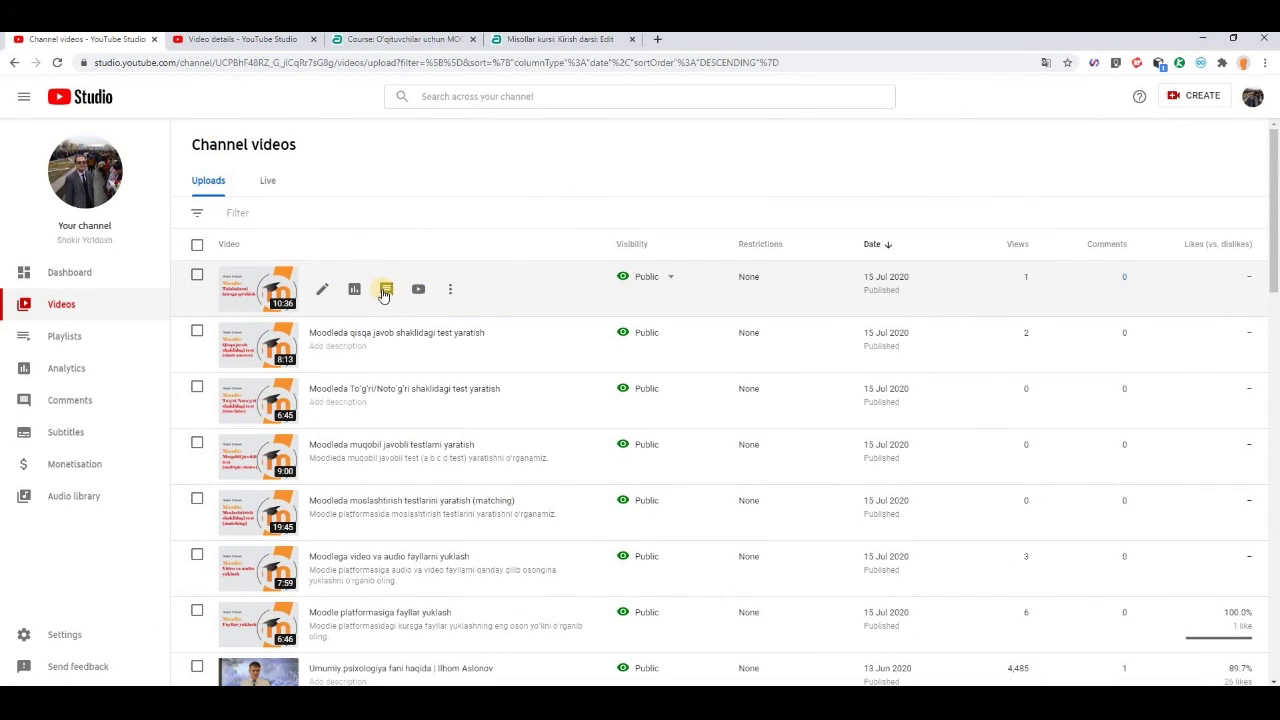
left_click(450, 289)
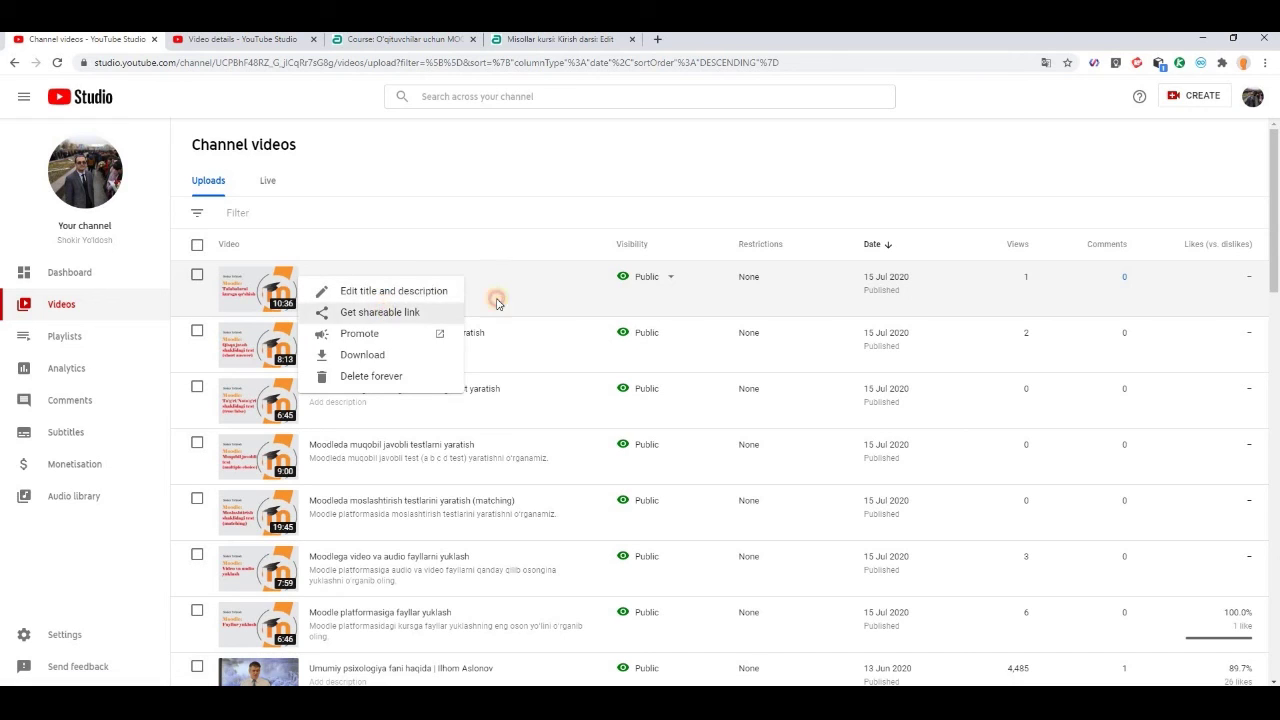
left_click(388, 313)
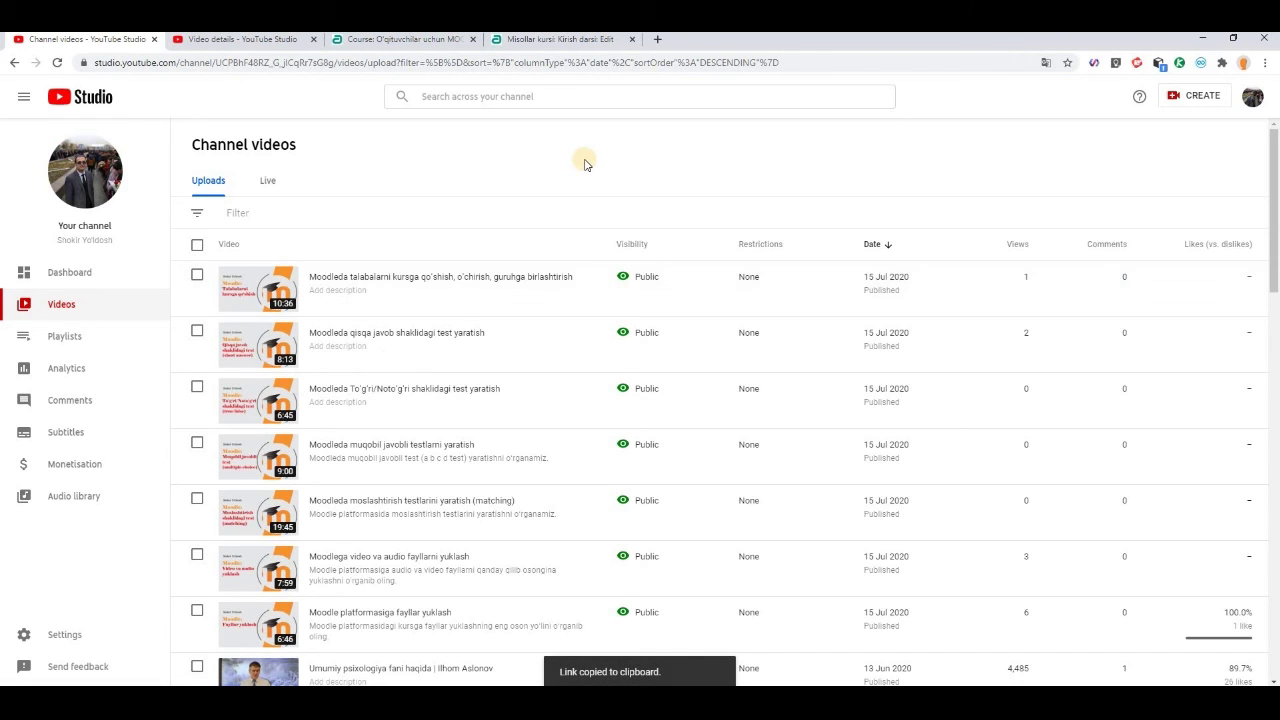
Return to the Moodle lesson page editor and insert the copied YouTube link as a video on the empty line.
left_click(524, 40)
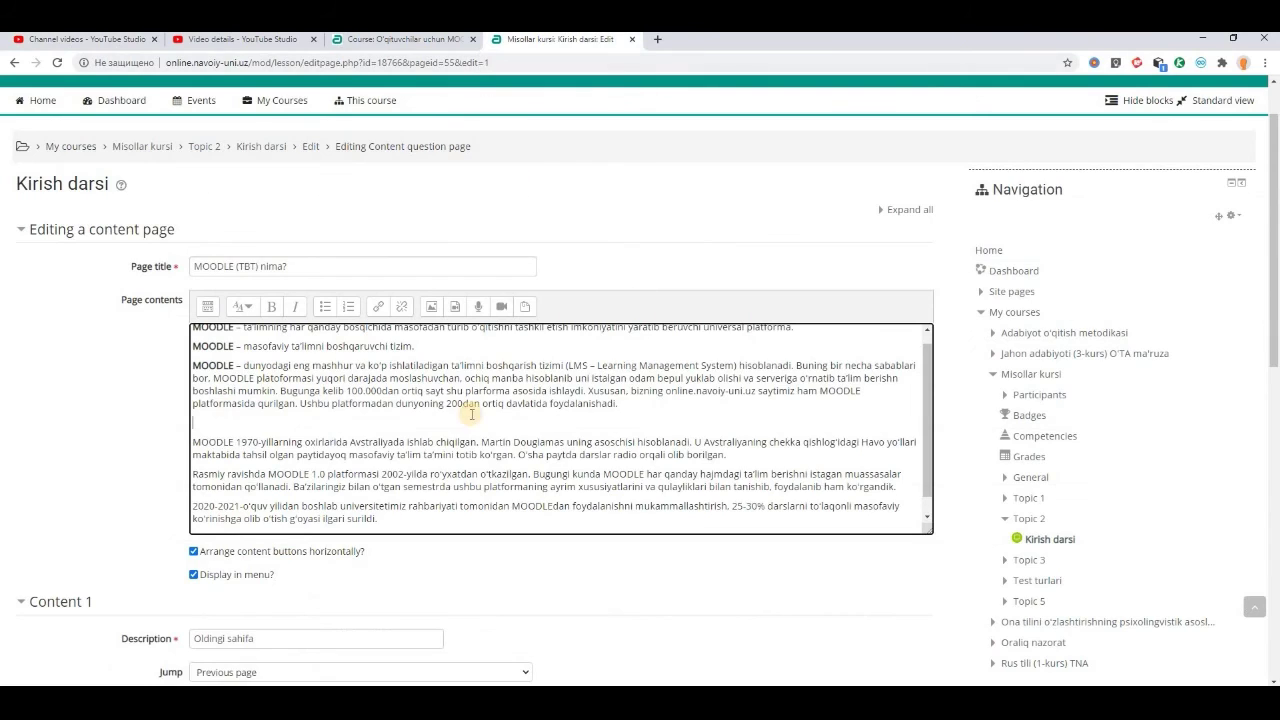
left_click(461, 308)
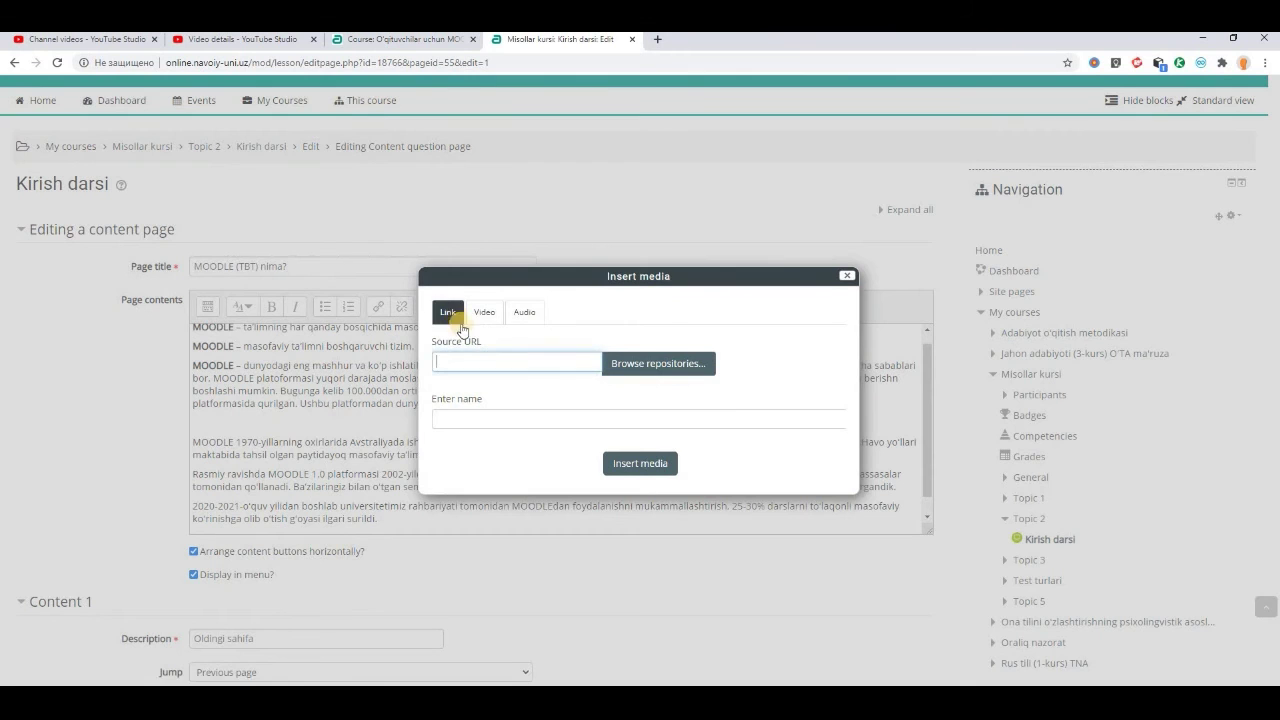
left_click(481, 316)
left_click(486, 362)
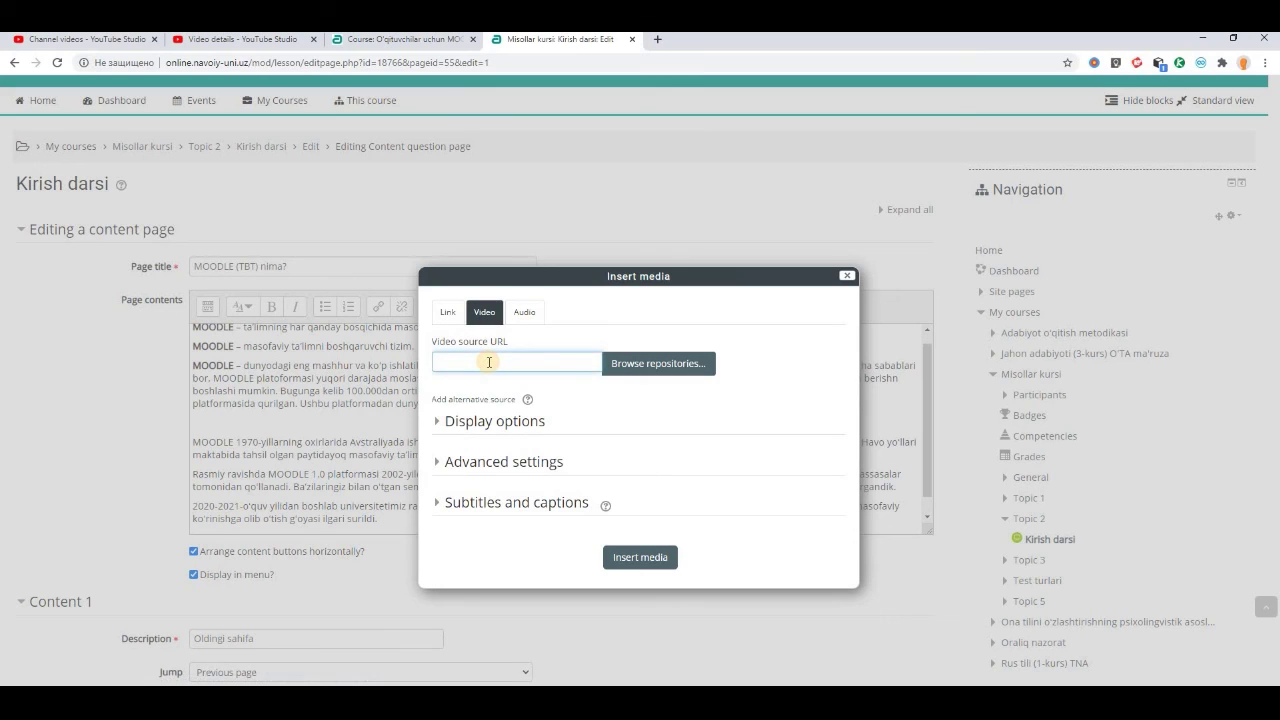
key("ctrl+v")
left_click(644, 560)
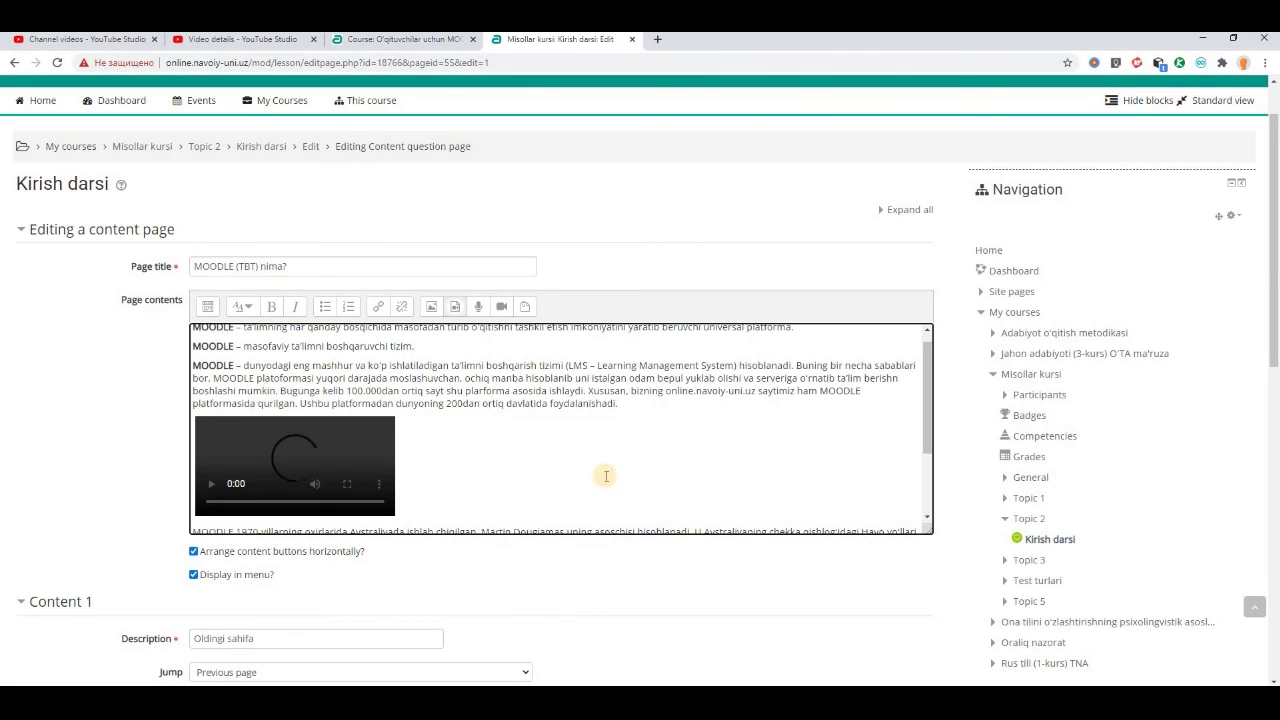
Centre the inserted video in the page contents and save the "MOODLE (TBT) nima?" page.
left_click(207, 307)
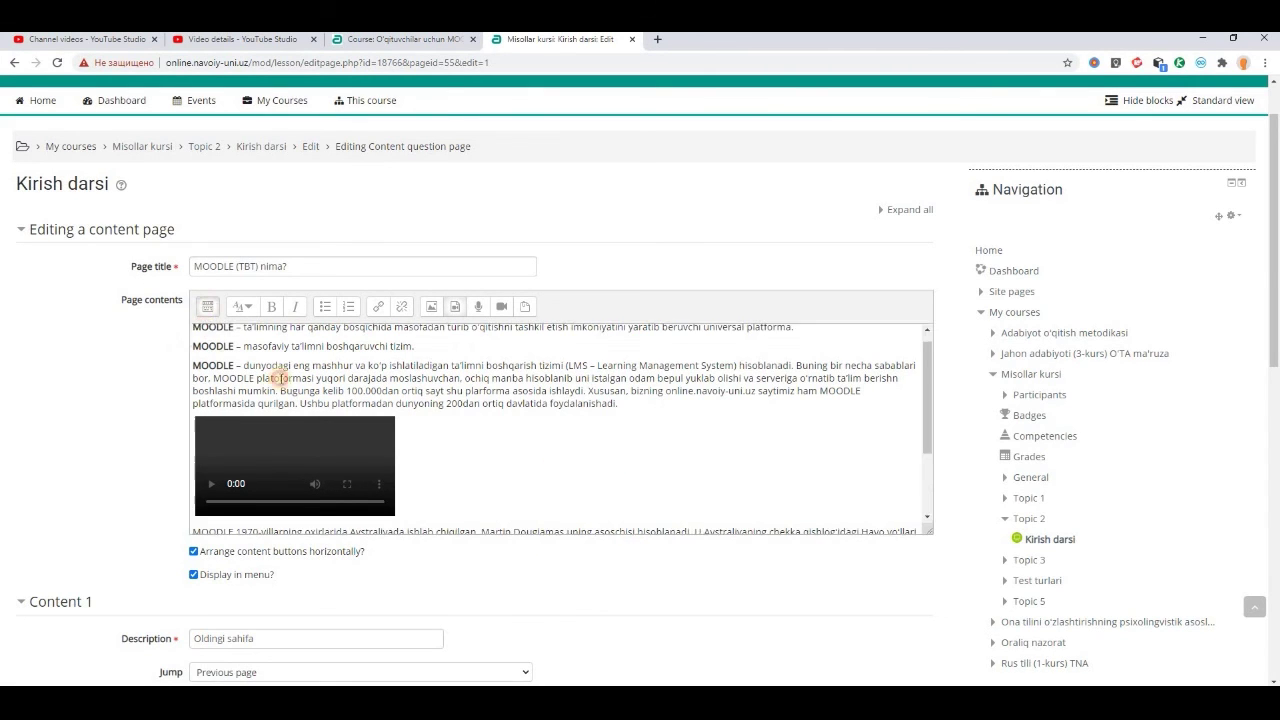
left_click(331, 334)
scroll(737, 491, "down", 4)
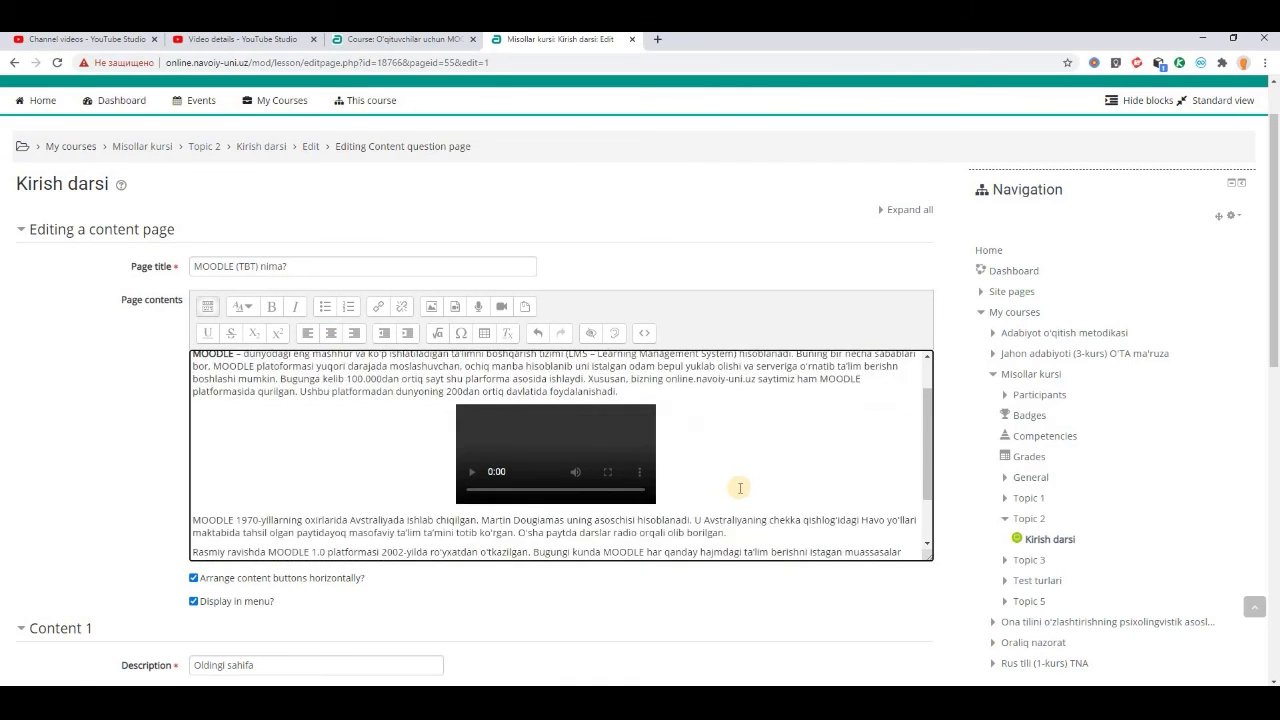
scroll(512, 575, "down", 3)
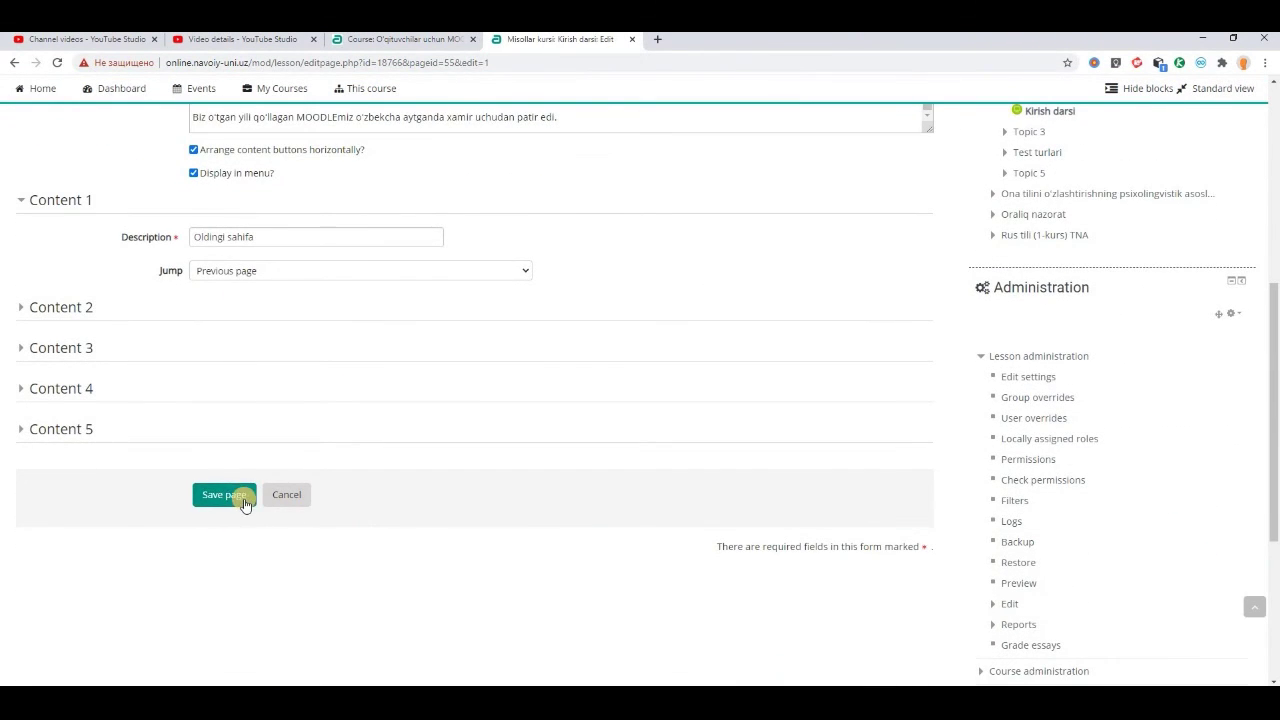
left_click(224, 494)
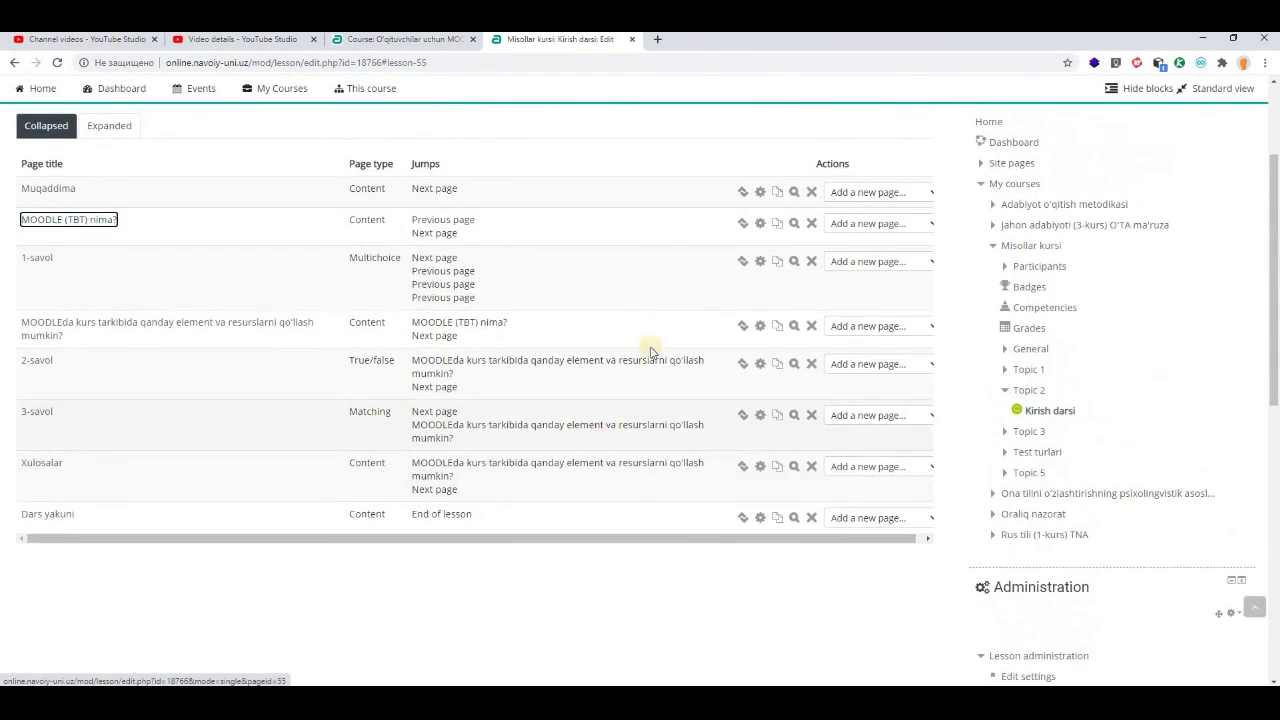
Preview the "MOODLE (TBT) nima?" page to check the embedded video, and return to the lesson's page list.
left_click(793, 224)
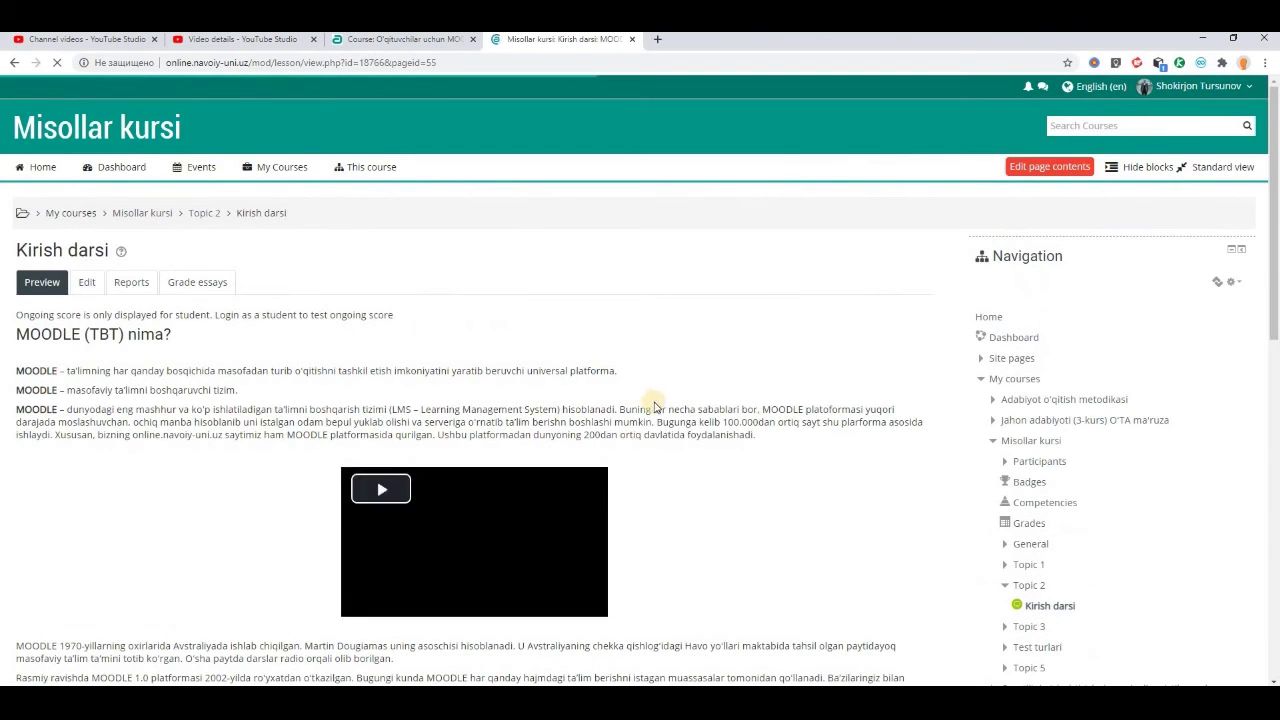
scroll(420, 253, "down", 2)
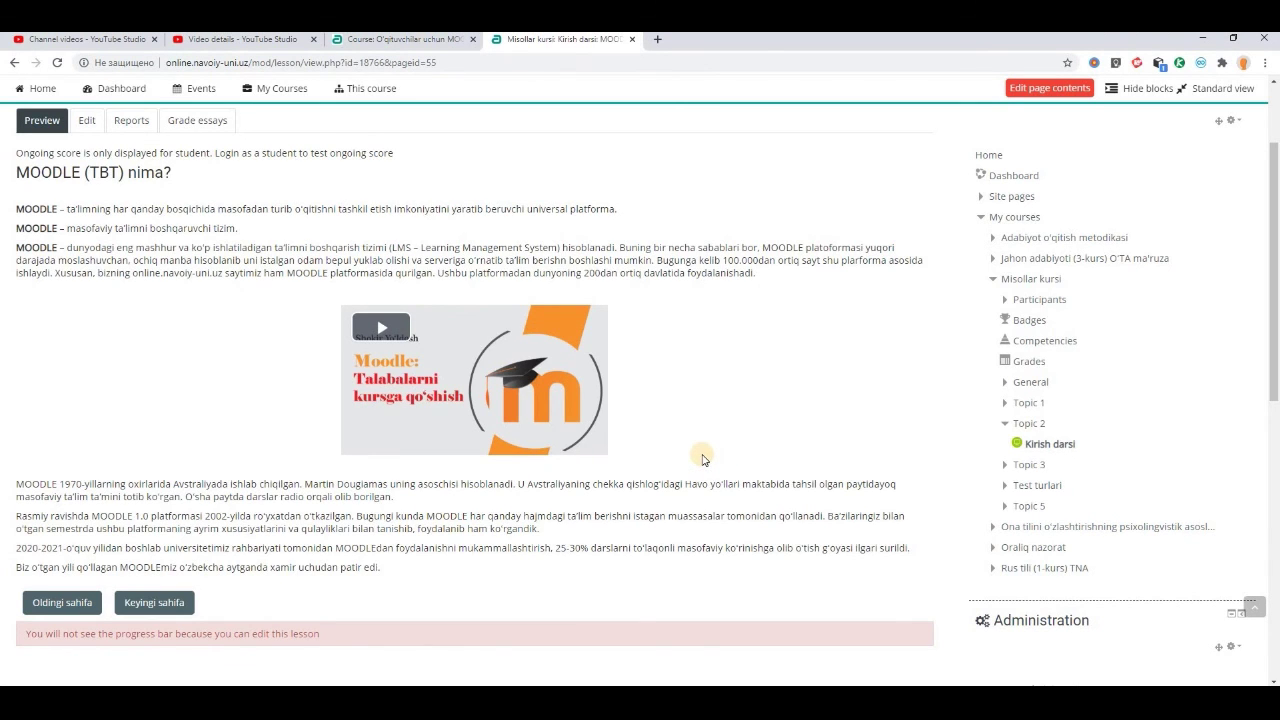
scroll(703, 457, "up", 2)
left_click(87, 282)
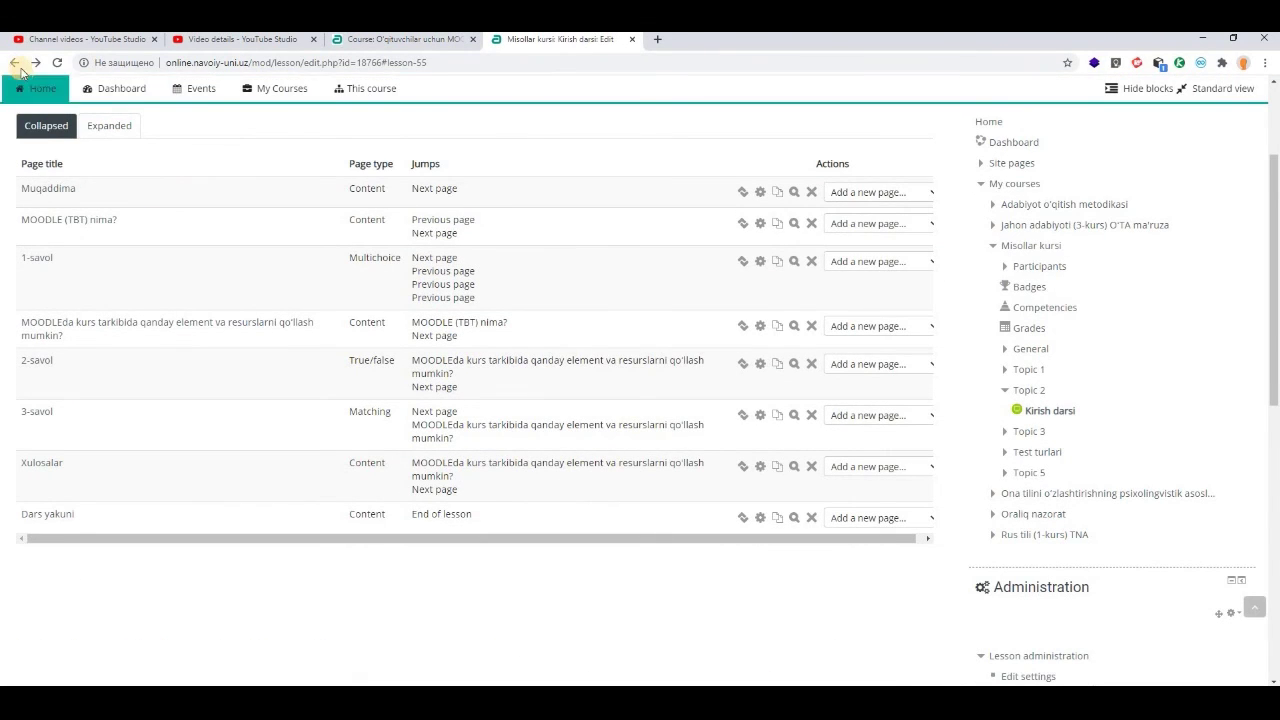
Open the "MOODLE (TBT) nima?" page for editing and start inserting audio media into its page contents.
left_click(760, 223)
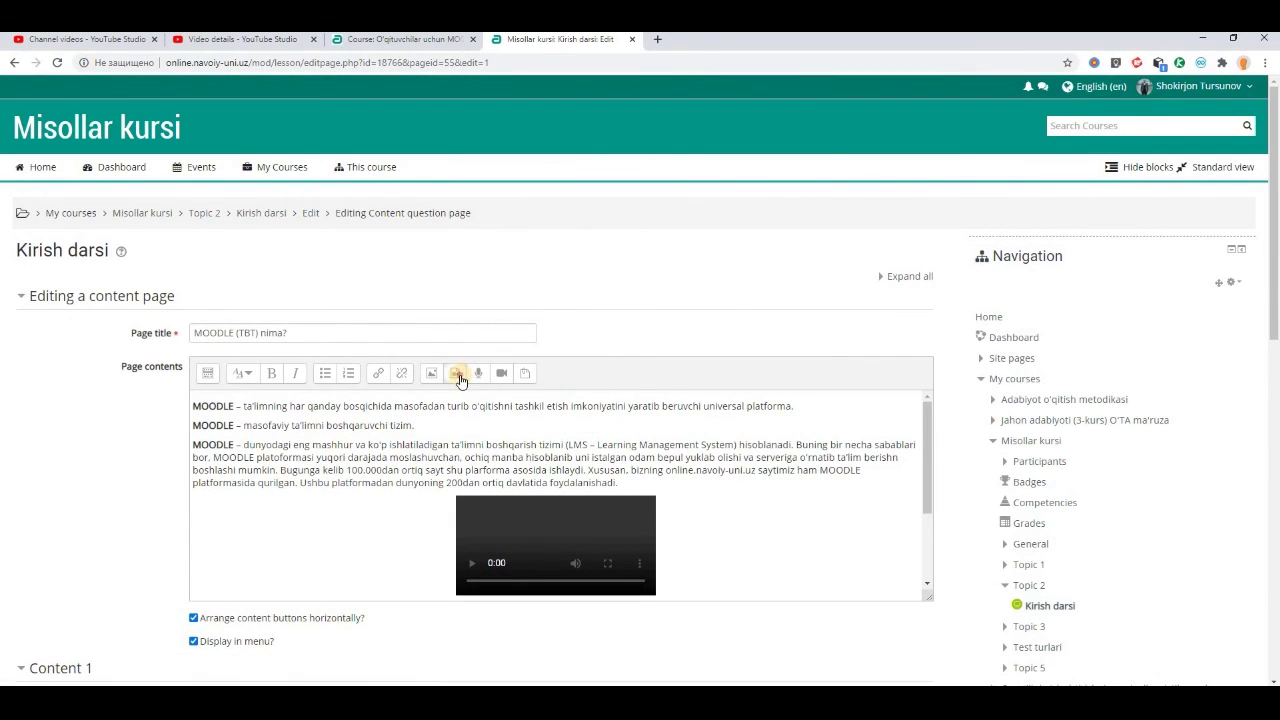
left_click(460, 380)
left_click(525, 315)
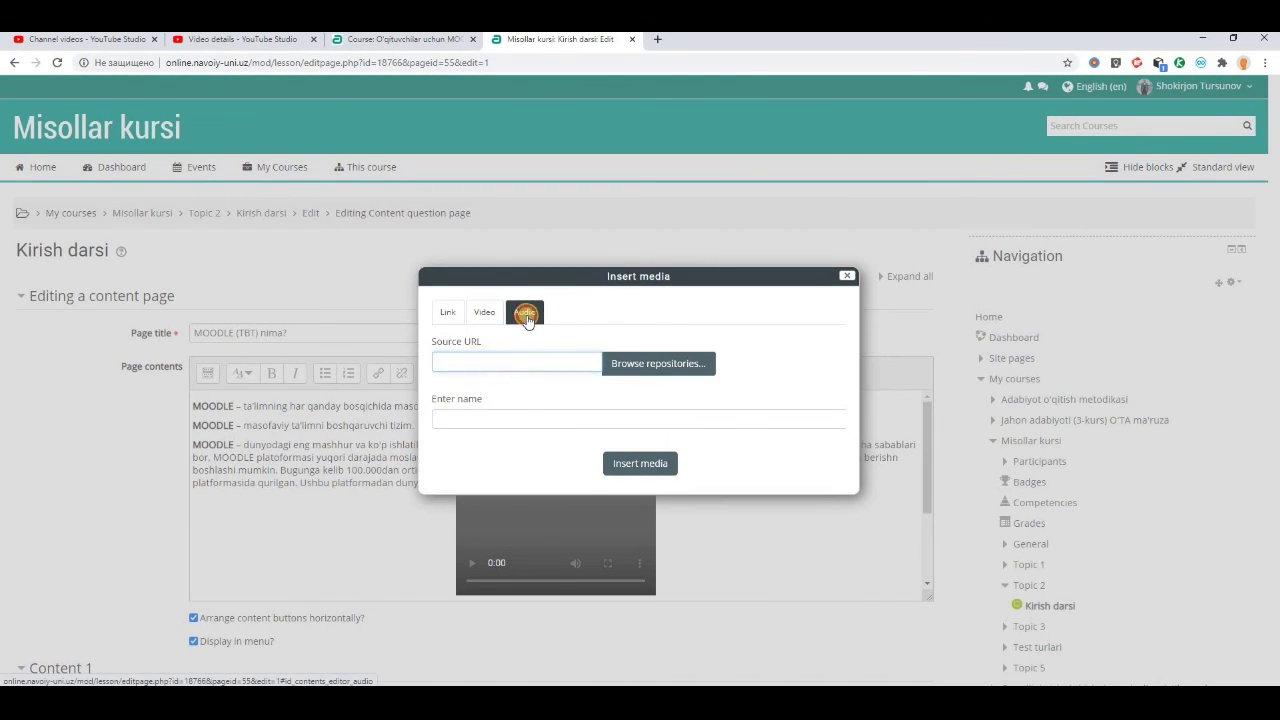
left_click(523, 361)
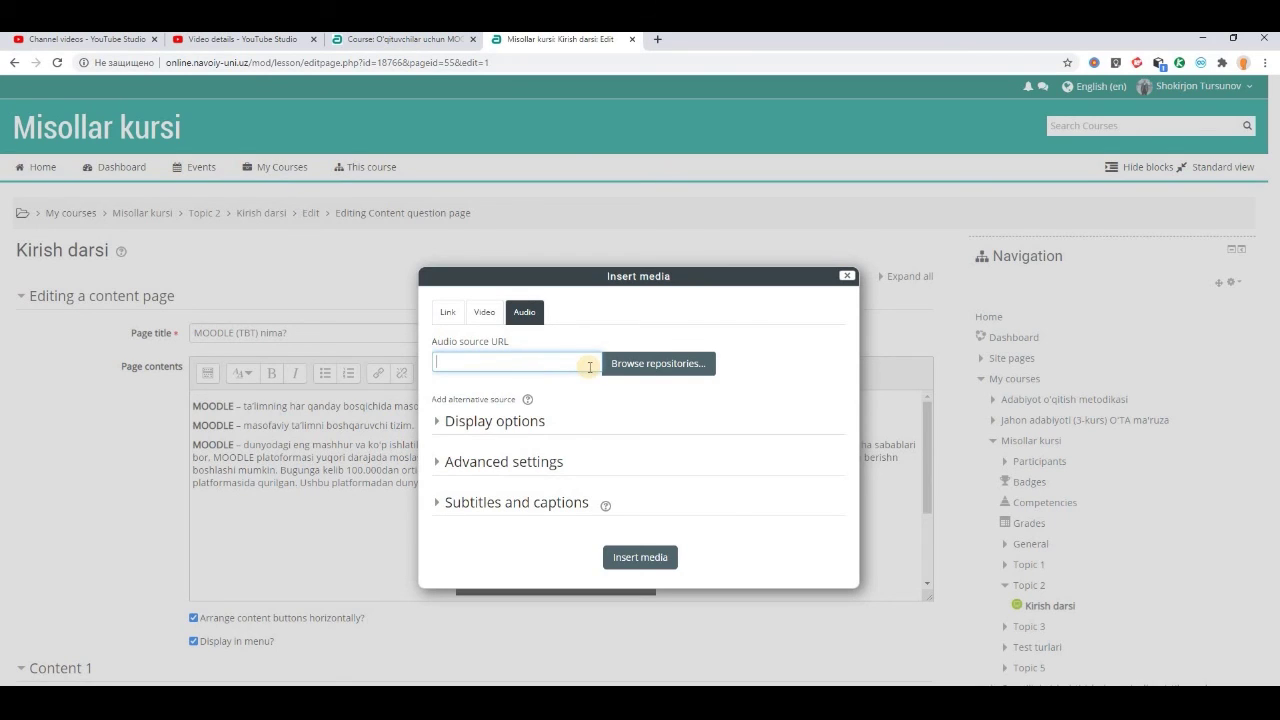
Upload the audio file "1-mavzu" from the desktop folder "ghghg" and insert it at the start of the page contents.
left_click(641, 365)
left_click(668, 297)
left_click(66, 266)
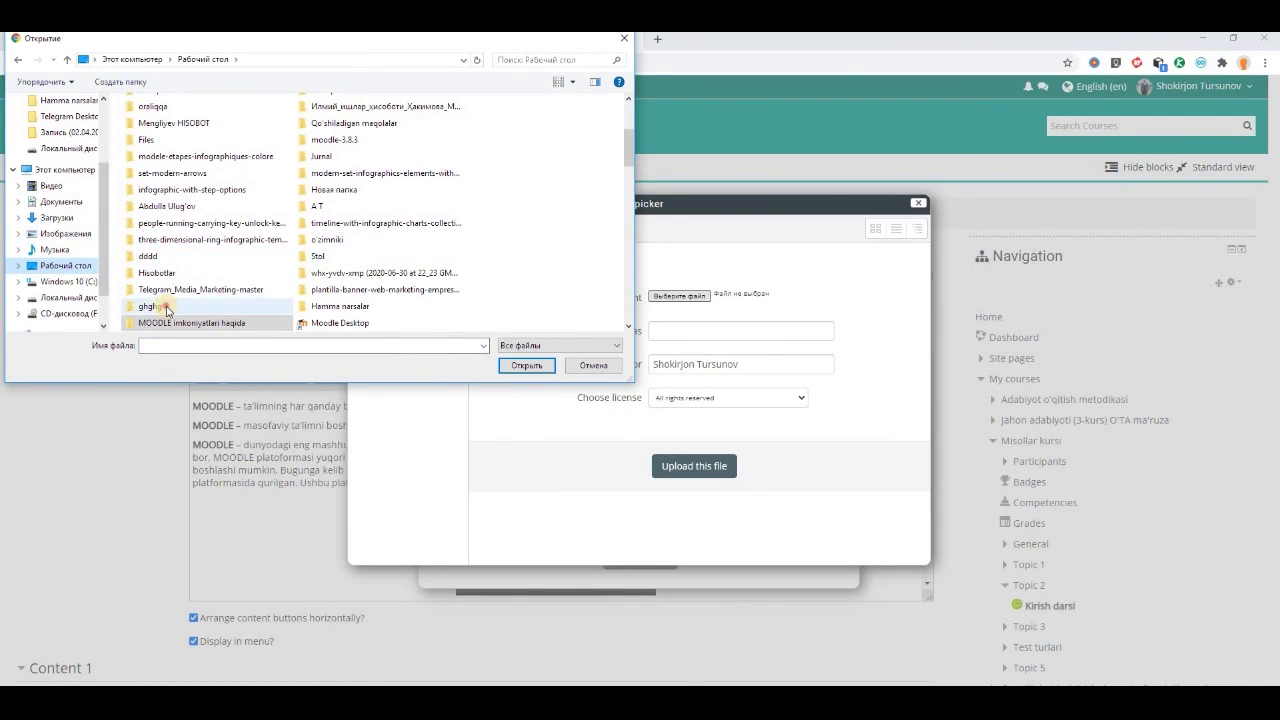
double_click(160, 307)
left_click(365, 150)
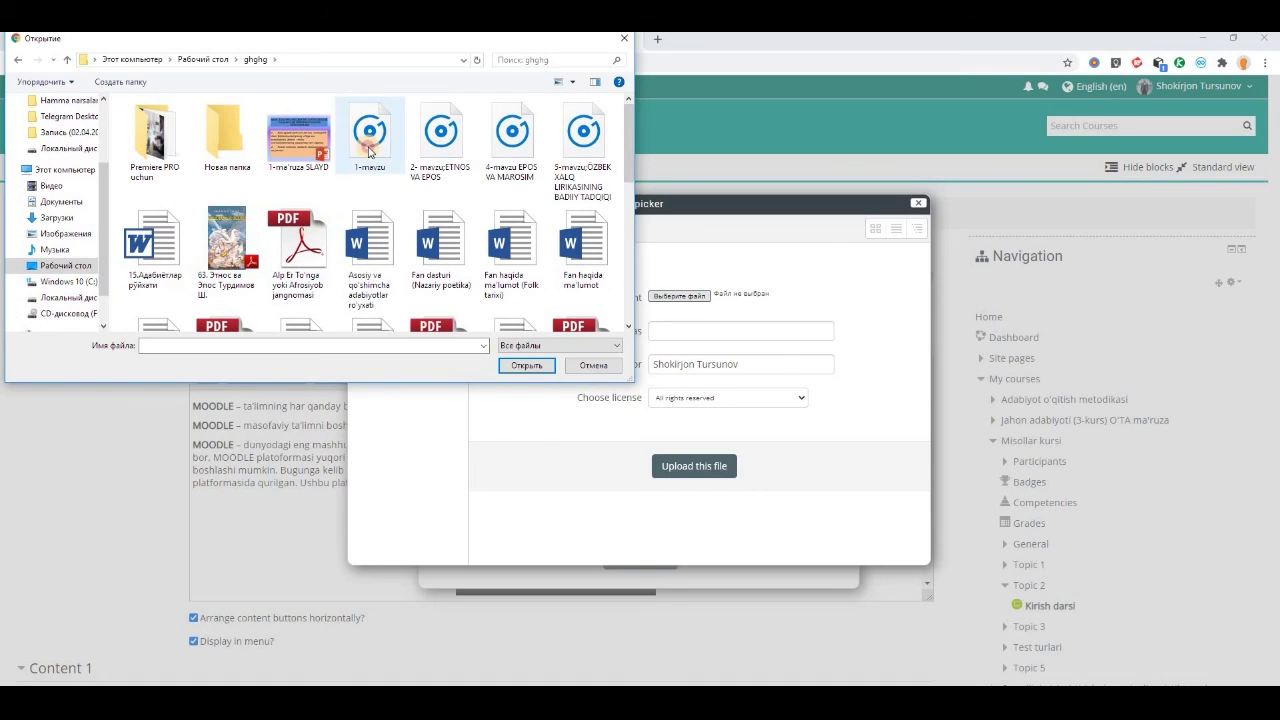
left_click(515, 364)
left_click(660, 460)
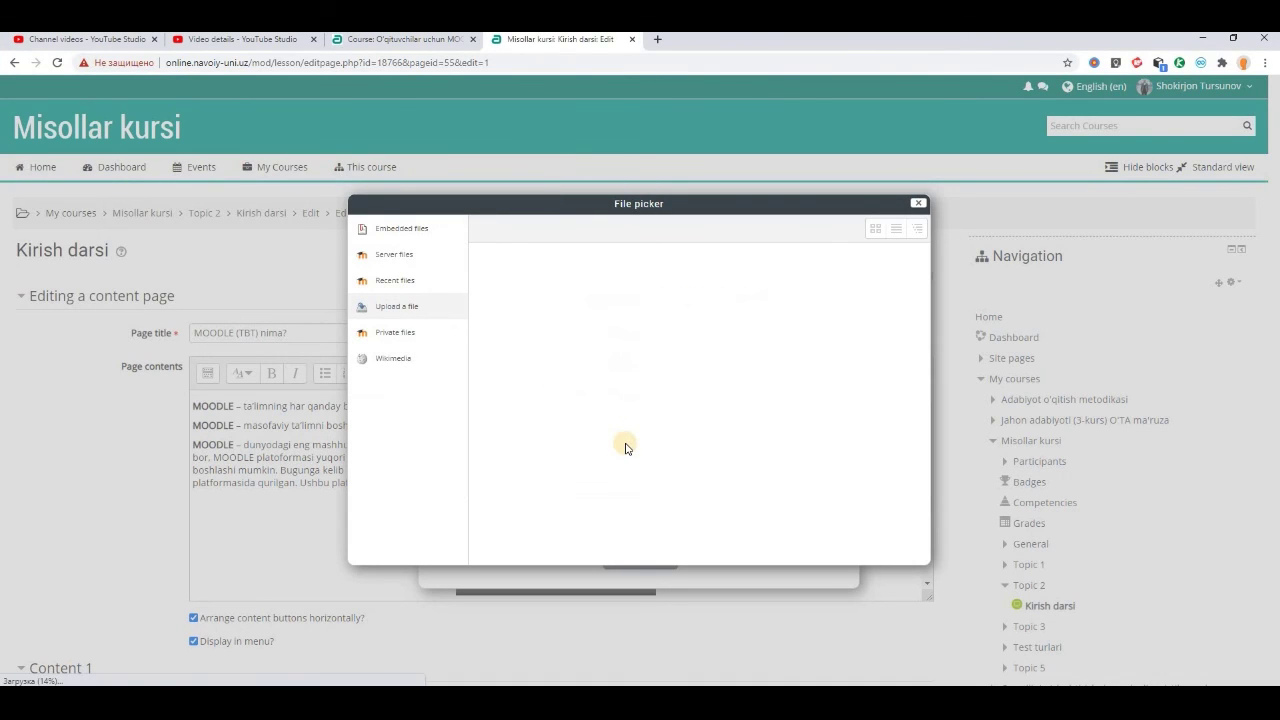
left_click(638, 555)
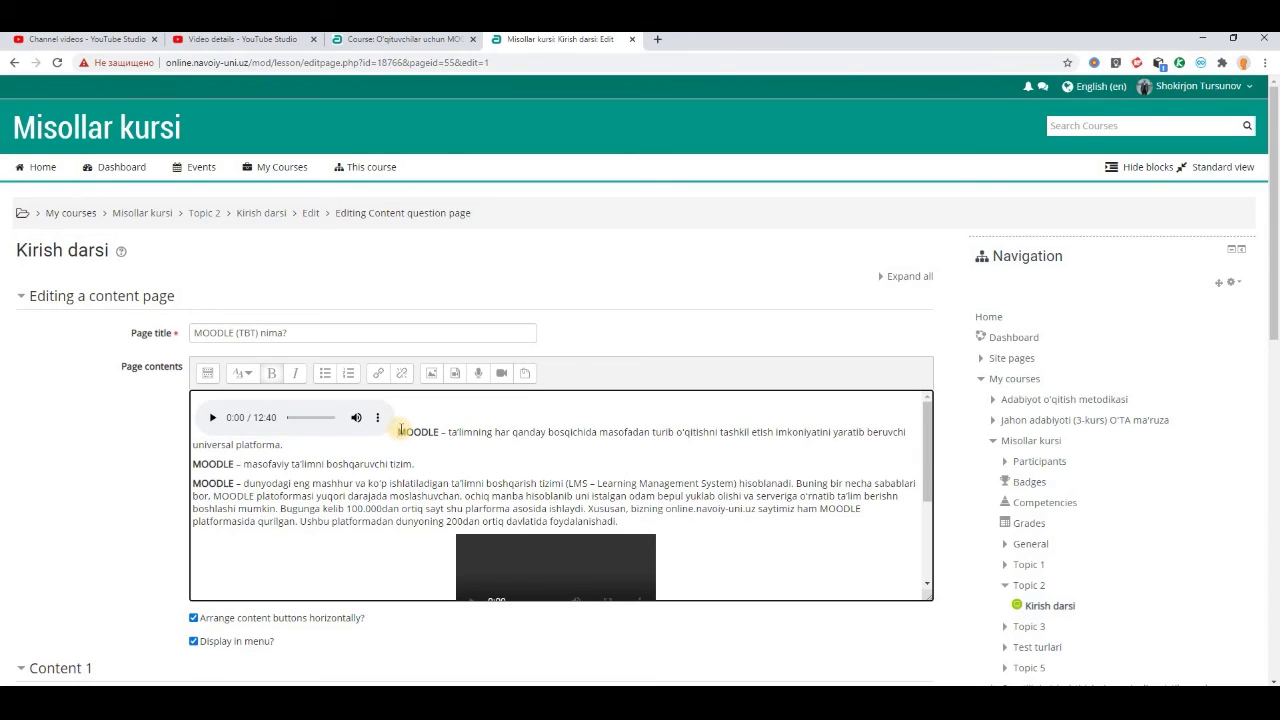
Seek the inserted audio to about 9:48 and look over the page contents with the audio and video players.
left_click(322, 418)
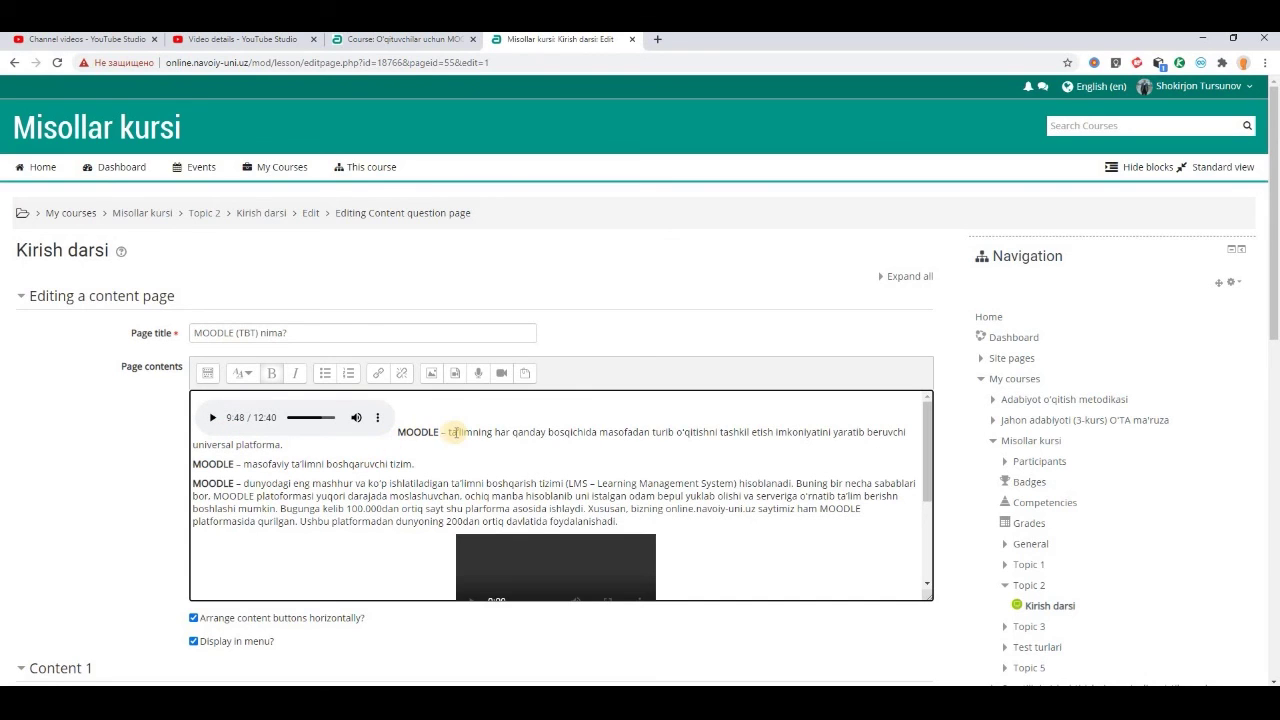
scroll(480, 452, "down", 1)
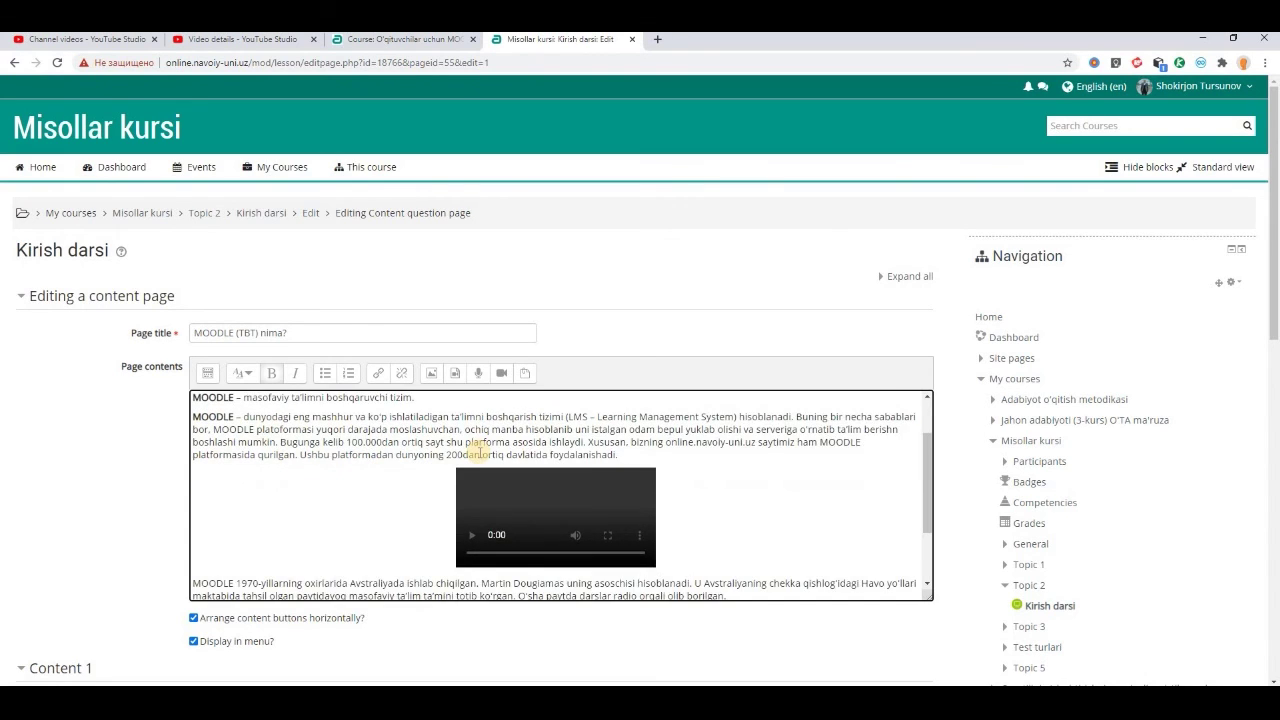
scroll(480, 452, "up", 1)
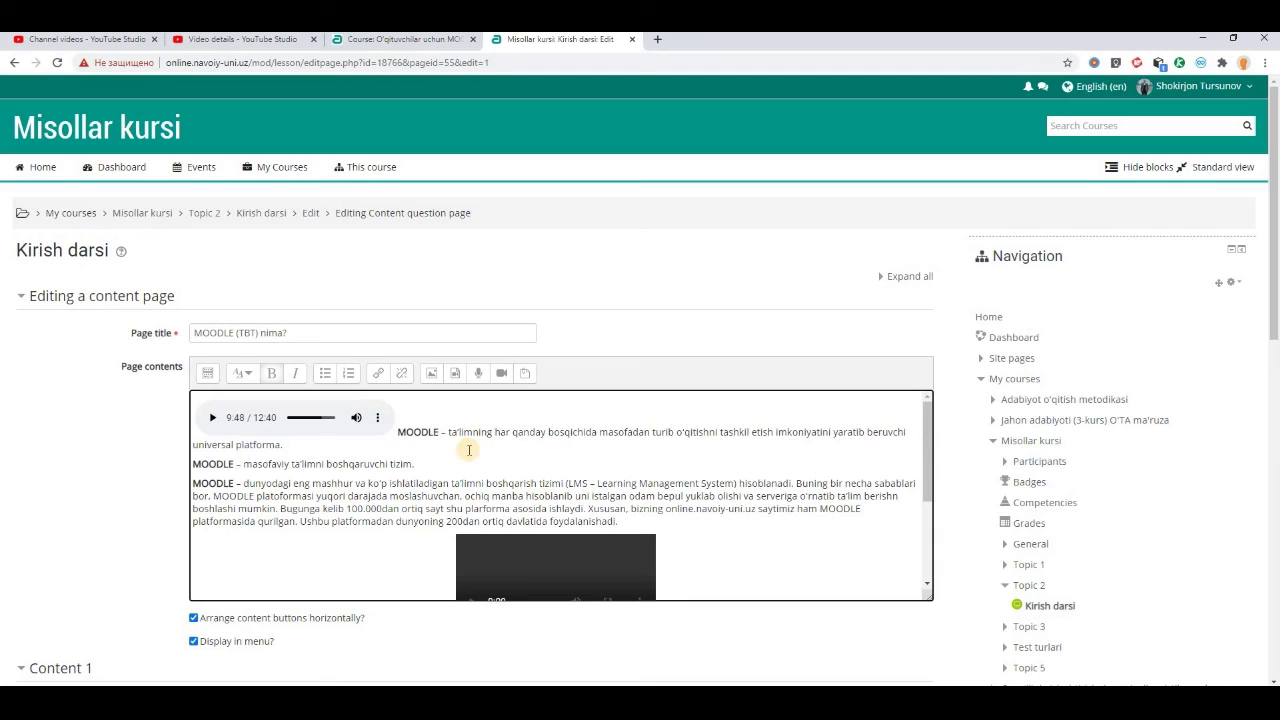
scroll(620, 450, "down", 3)
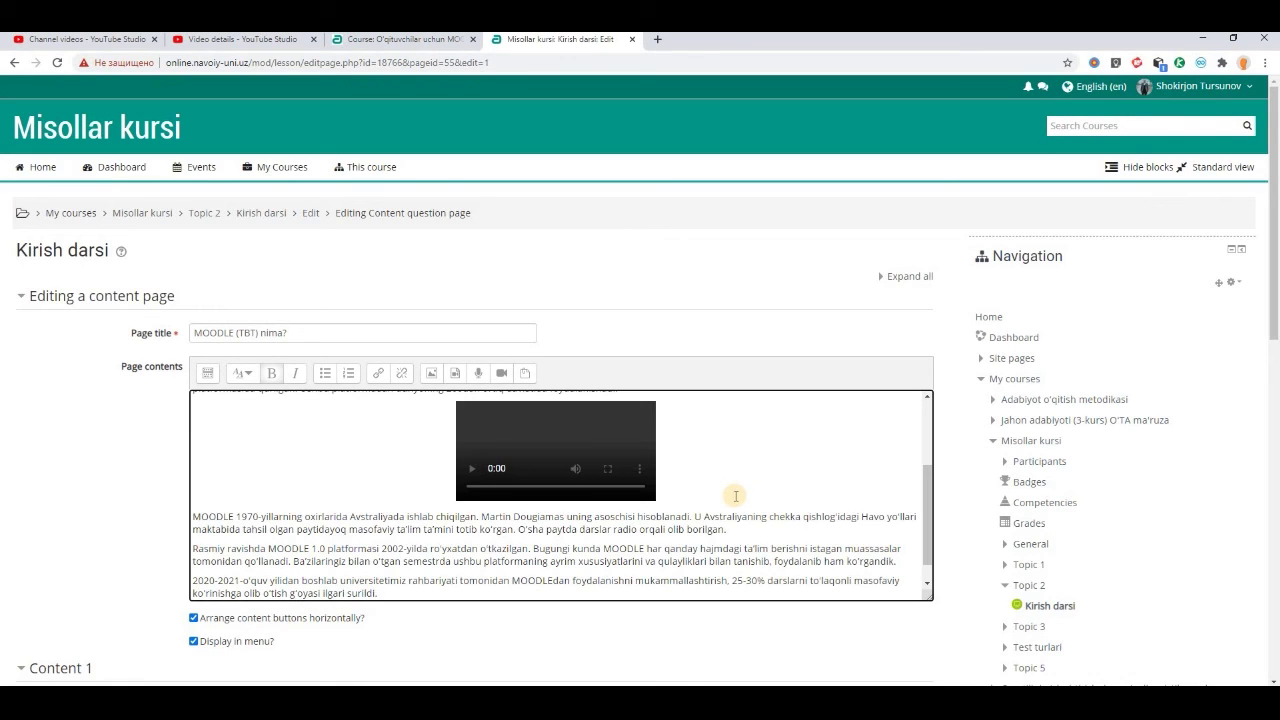
scroll(736, 484, "up", 3)
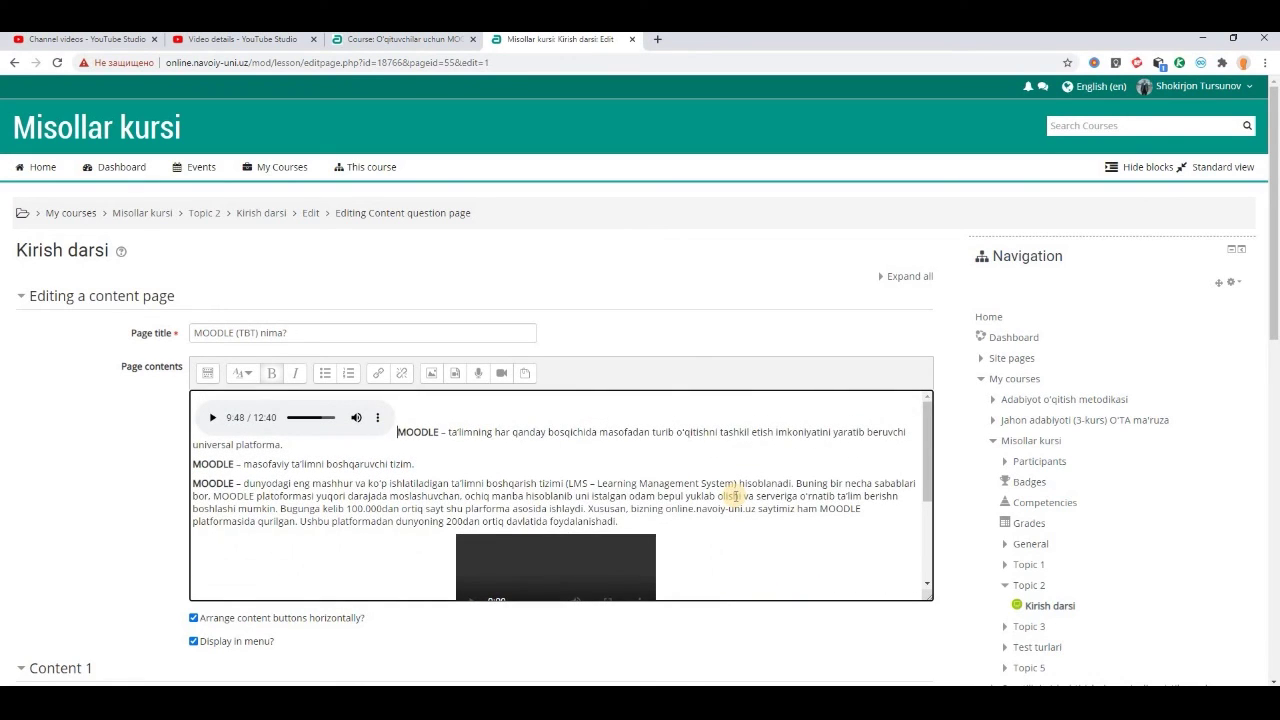